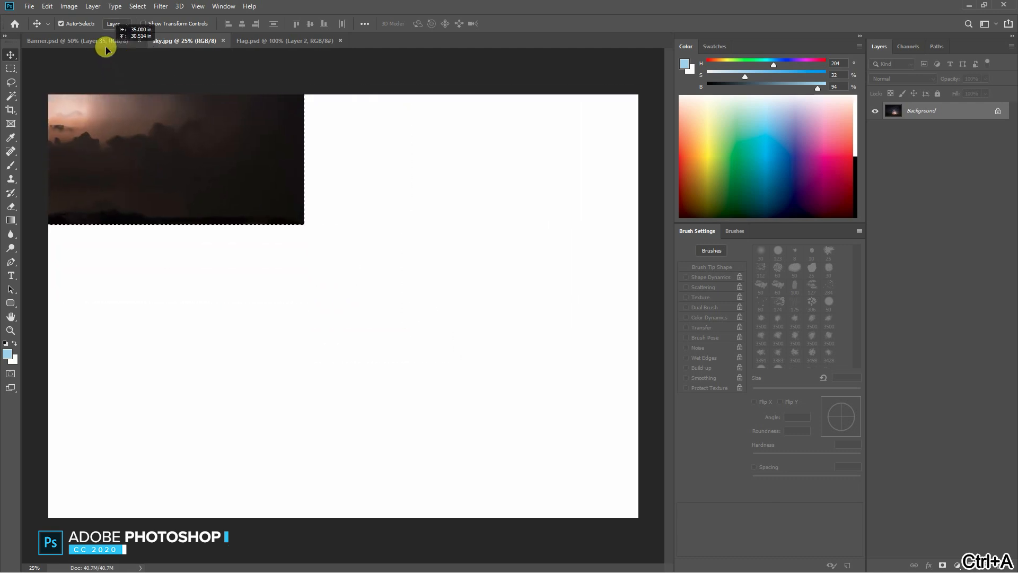
# Copy the whole selected sky image into Banner.psd, close sky.jpg and go to Flag.psd.
pyautogui.click(194, 41)
pyautogui.hotkey('ctrl', 'w')
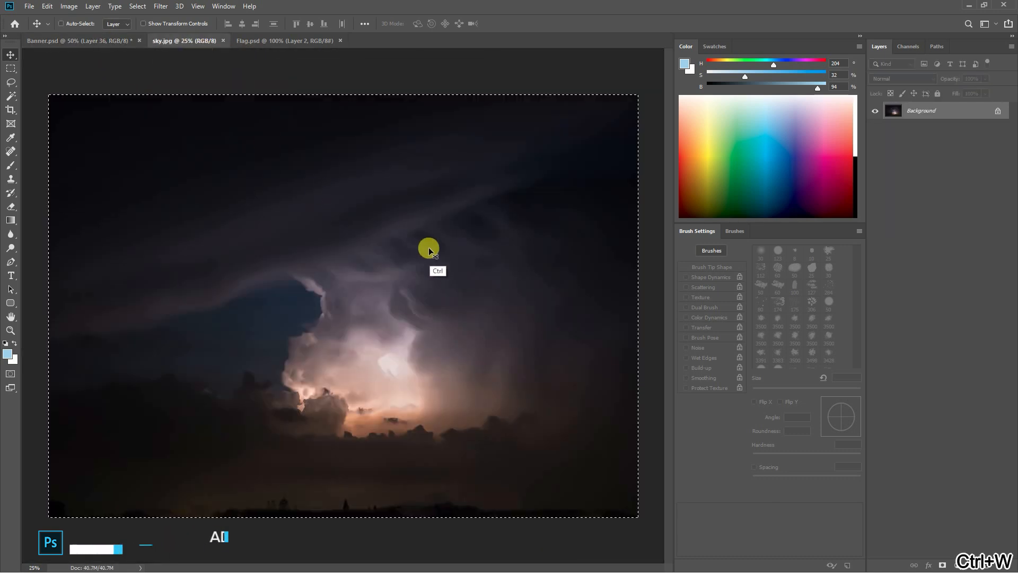
pyautogui.click(204, 40)
# Show the flags on Layer 1 and Layer 3, unlock Layer 1 and move its flag below the Layer 3 flag.
pyautogui.click(377, 221)
pyautogui.hotkey('ctrl', 'z')
pyautogui.click(875, 114)
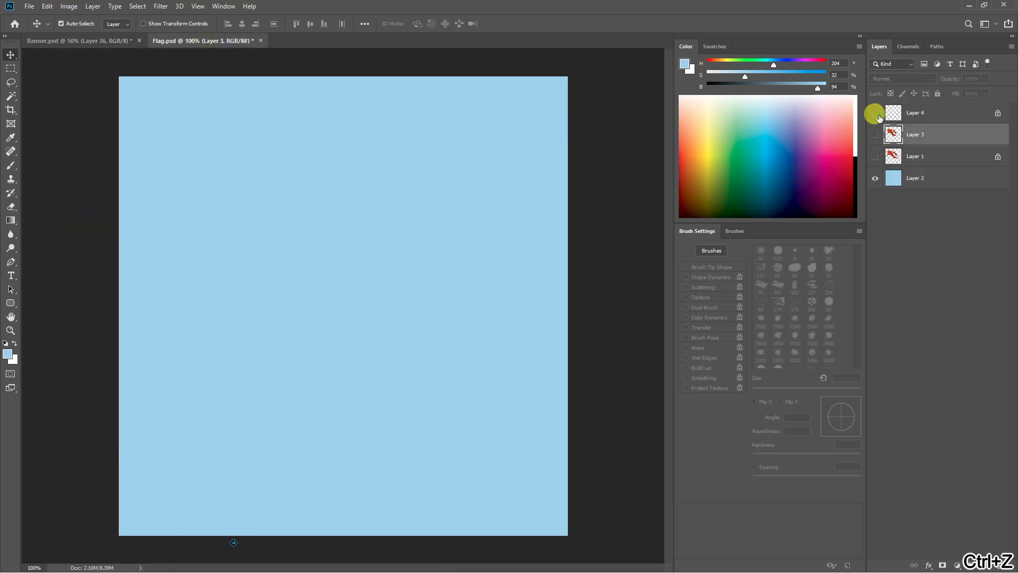
pyautogui.click(875, 156)
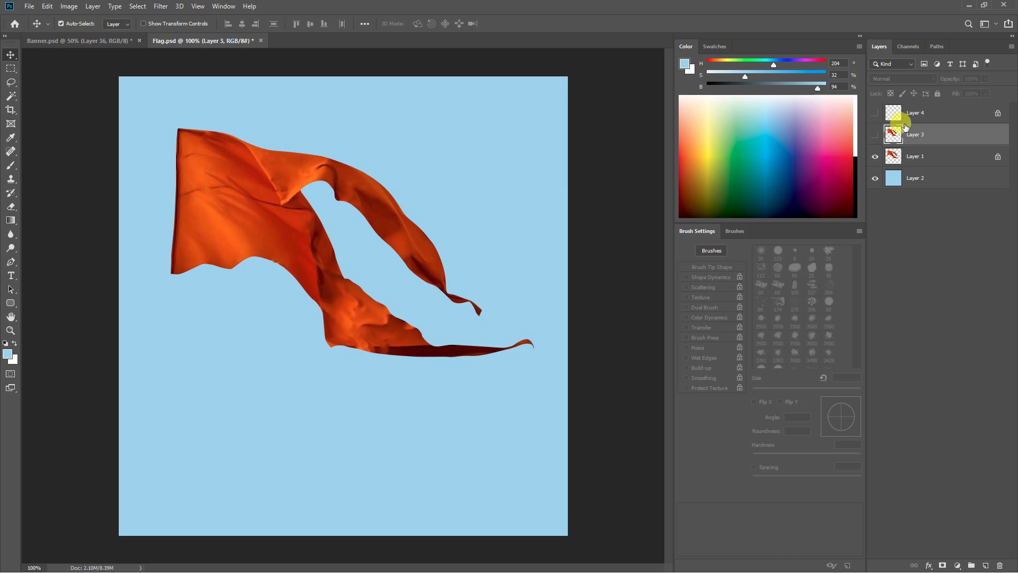
pyautogui.click(875, 135)
pyautogui.hotkey('ctrl', 'z')
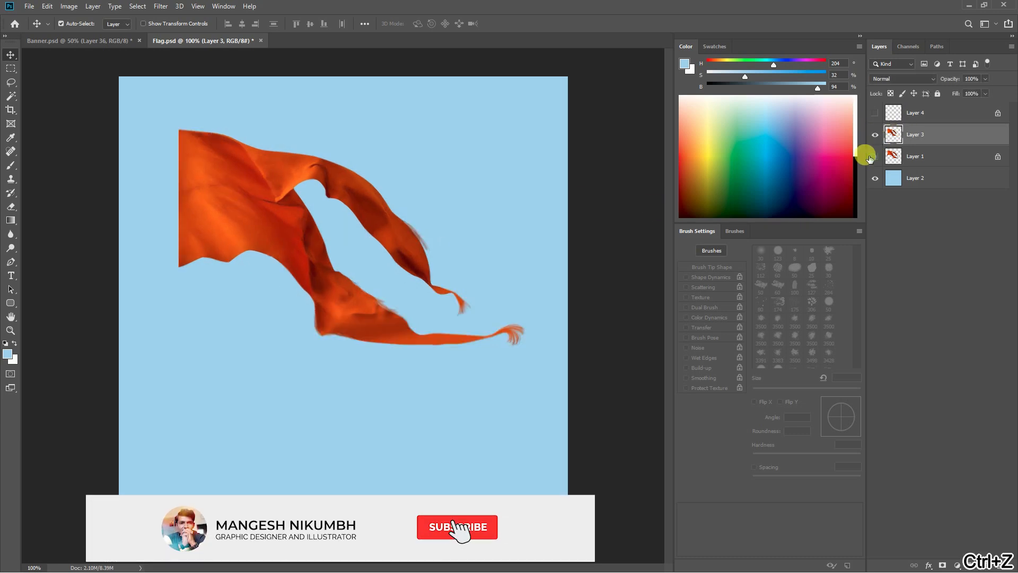
pyautogui.click(874, 157)
pyautogui.click(923, 156)
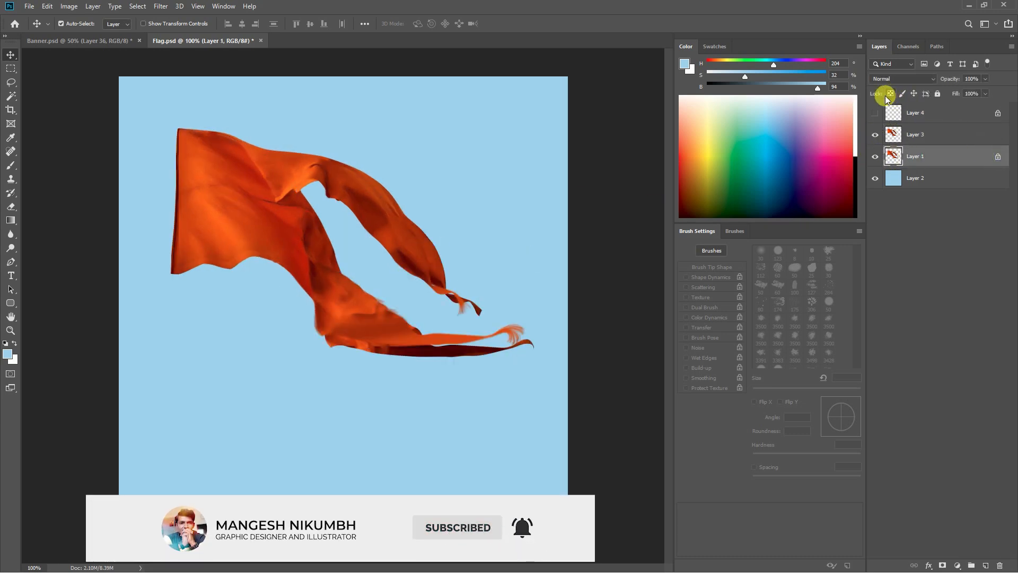
pyautogui.moveTo(480, 355); pyautogui.dragTo(457, 491)
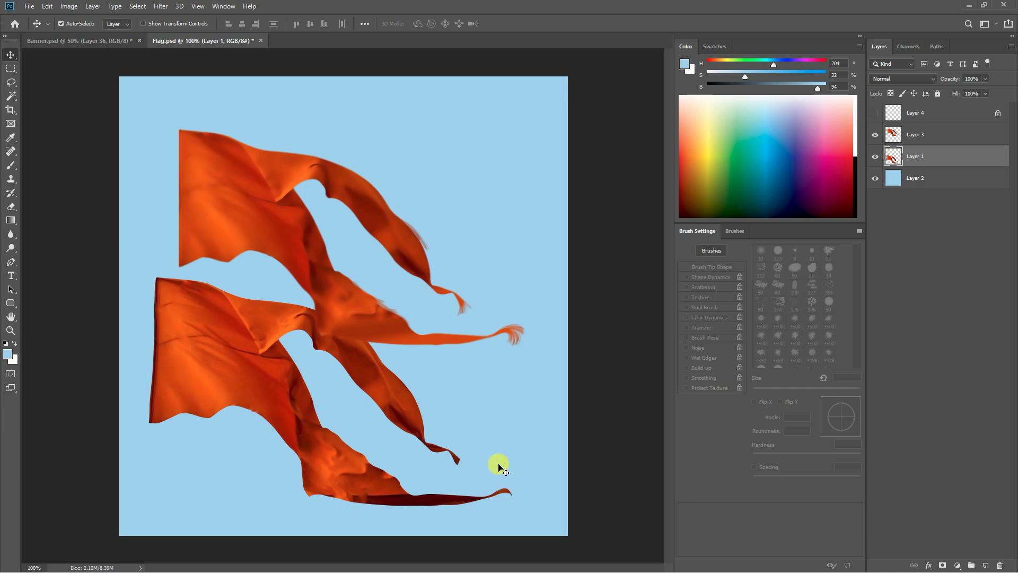
# Hide Layer 1, show the flagpole on Layer 4 and merge it with the flag on Layer 3.
pyautogui.click(875, 157)
pyautogui.click(874, 113)
pyautogui.click(925, 113)
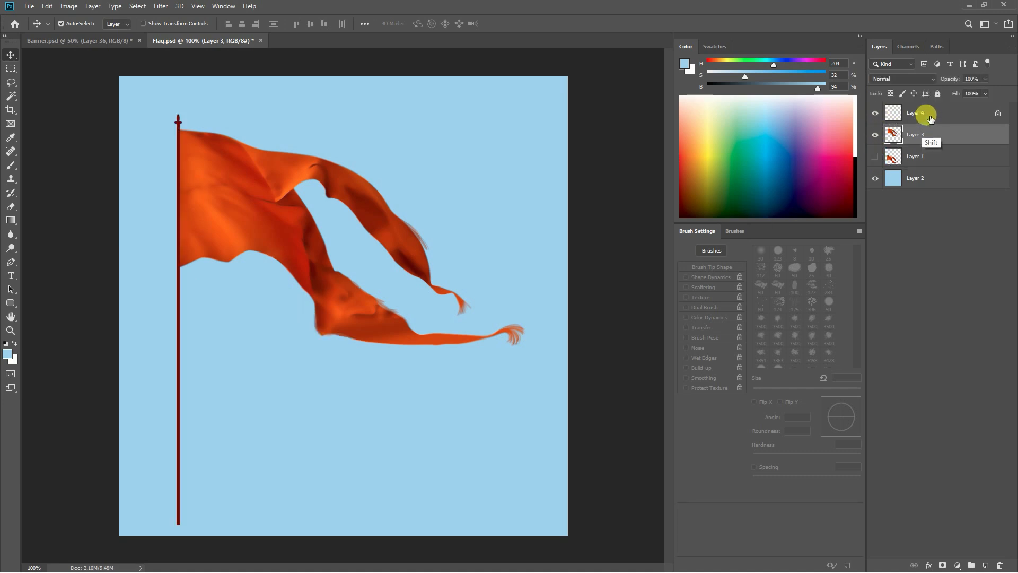
pyautogui.keyDown('ctrl'); pyautogui.click(925, 127); pyautogui.keyUp('ctrl')
pyautogui.hotkey('ctrl', 'e')
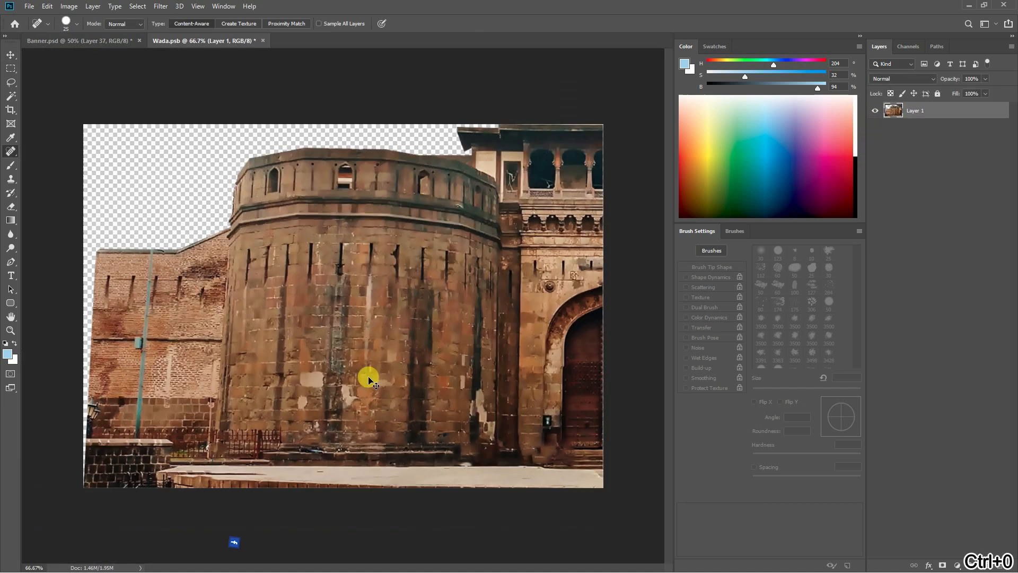
# Bring the fort image from Wada.psb into Banner.psd, close Wada.psb and place the fort beneath the flag.
pyautogui.hotkey('ctrl', '0')
pyautogui.hotkey('ctrl', '1')
pyautogui.press('v')
pyautogui.moveTo(371, 289); pyautogui.dragTo(327, 318)
pyautogui.hotkey('ctrl', 'Tab')
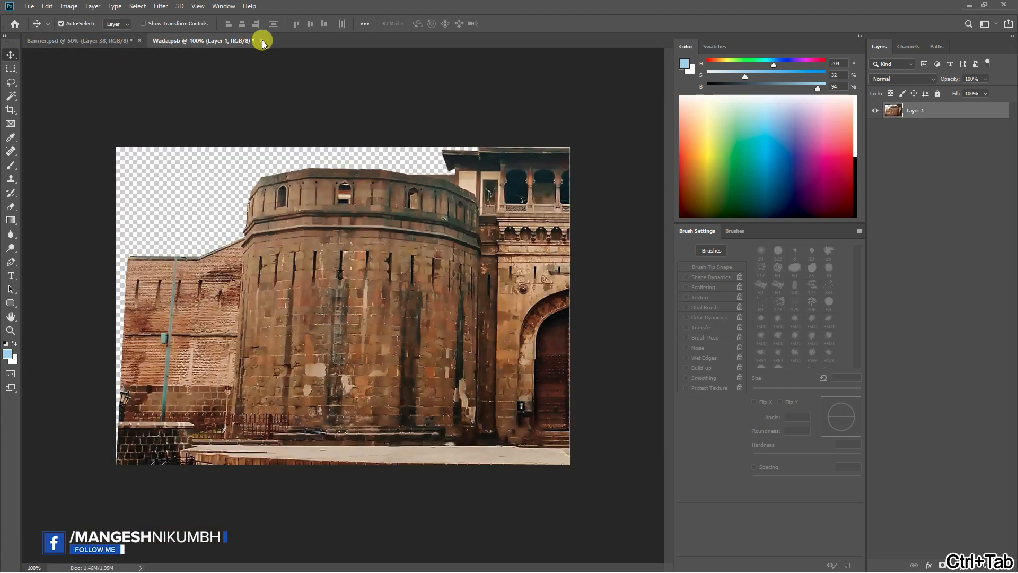
pyautogui.click(261, 41)
pyautogui.moveTo(333, 331); pyautogui.dragTo(306, 405)
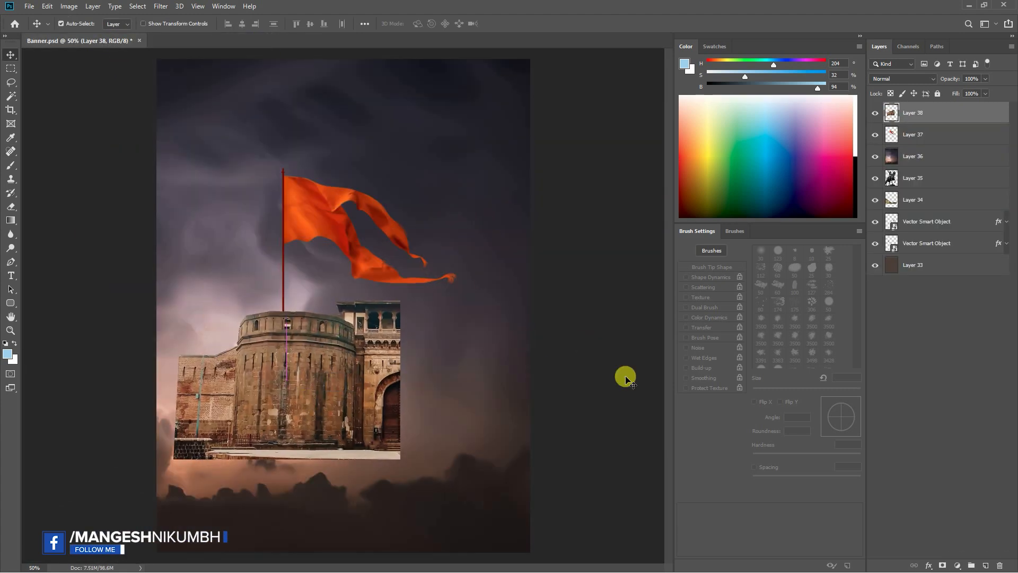
# Duplicate the fort layer, Layer 38, within Banner.psd and shift the copy sideways off the original.
pyautogui.rightClick(989, 116)
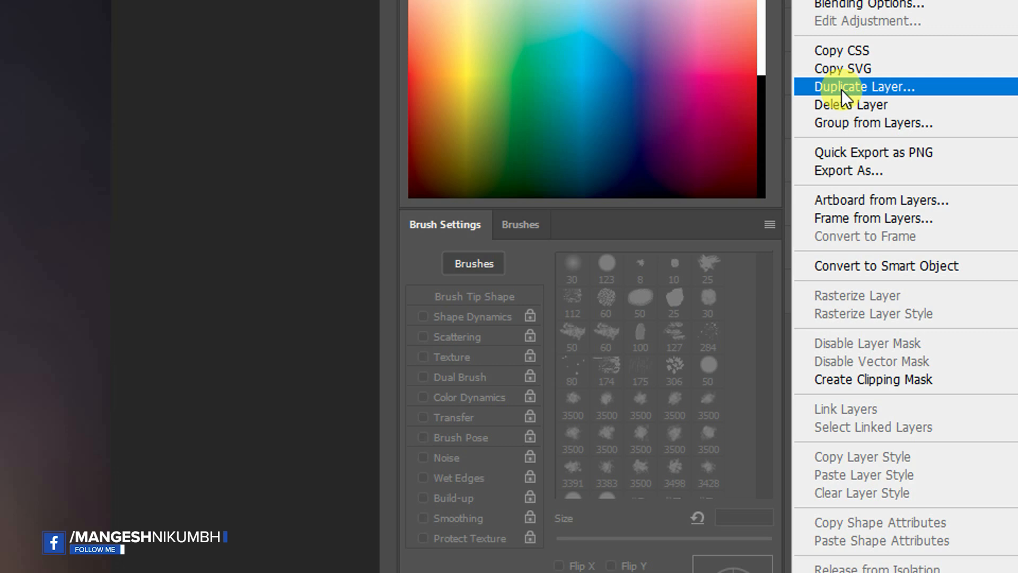
pyautogui.click(841, 87)
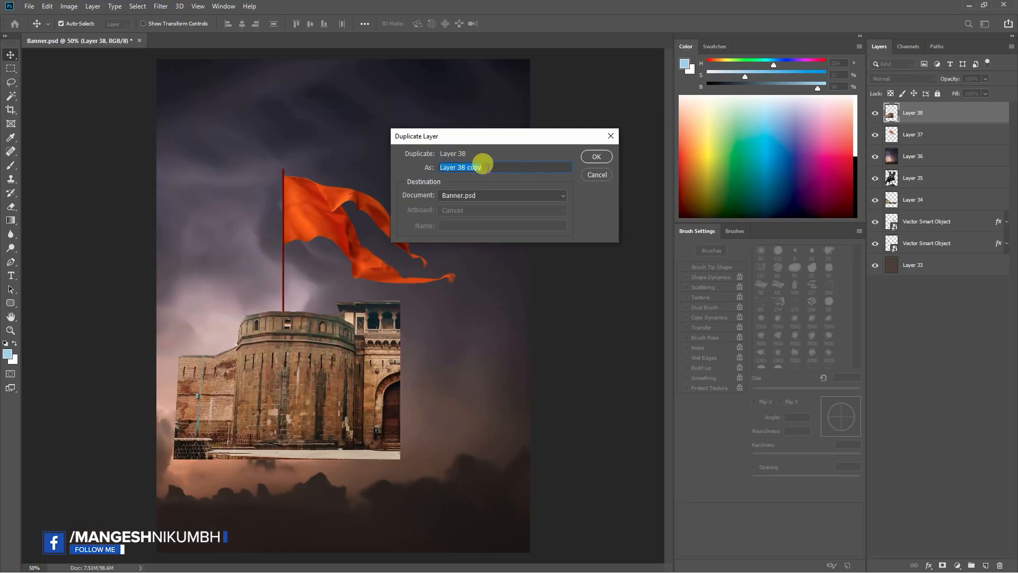
pyautogui.click(602, 156)
pyautogui.moveTo(309, 379); pyautogui.dragTo(416, 364)
# Flip the fort copy horizontally and align it edge to edge with the original to complete the symmetrical gate.
pyautogui.hotkey('ctrl', 't')
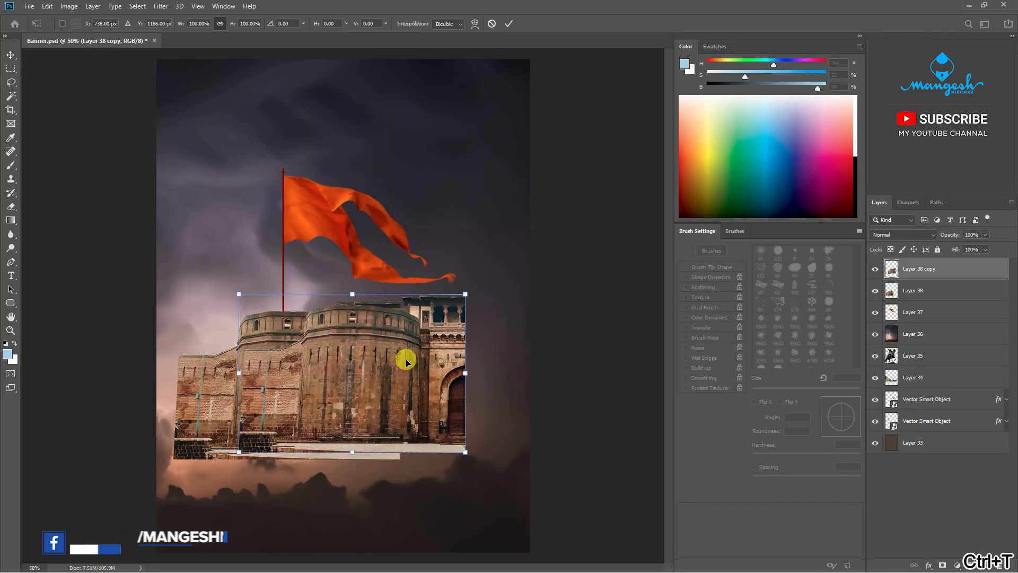
pyautogui.rightClick(406, 361)
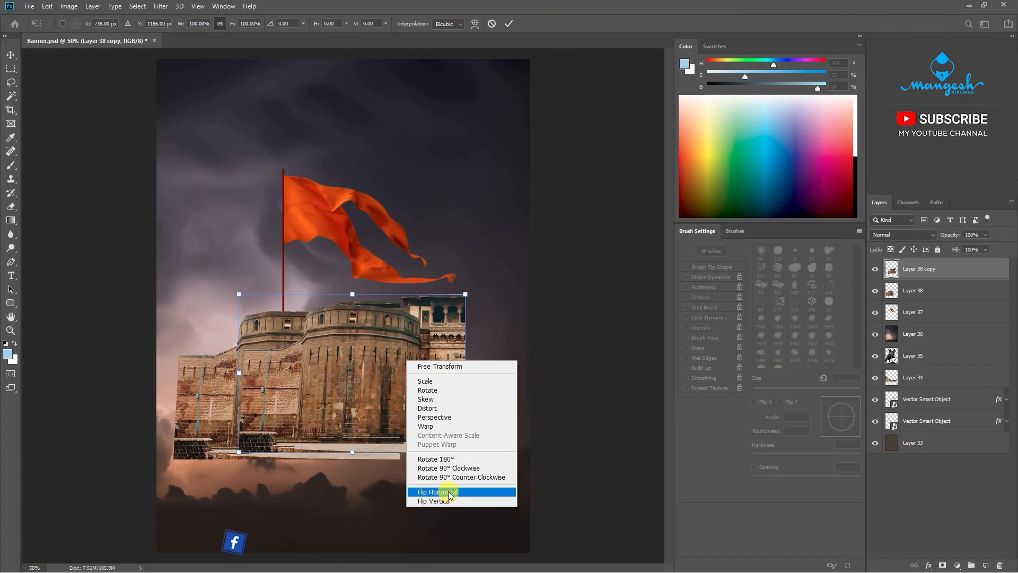
pyautogui.click(453, 491)
pyautogui.moveTo(451, 372); pyautogui.dragTo(471, 352)
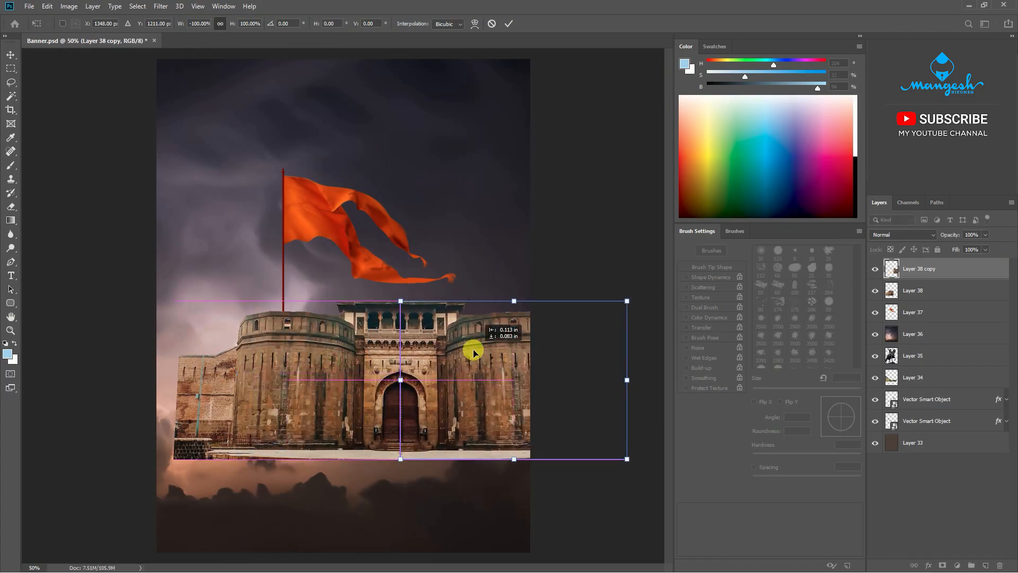
pyautogui.press('Return')
pyautogui.hotkey('ctrl', '+')
pyautogui.moveTo(436, 393); pyautogui.dragTo(417, 371)
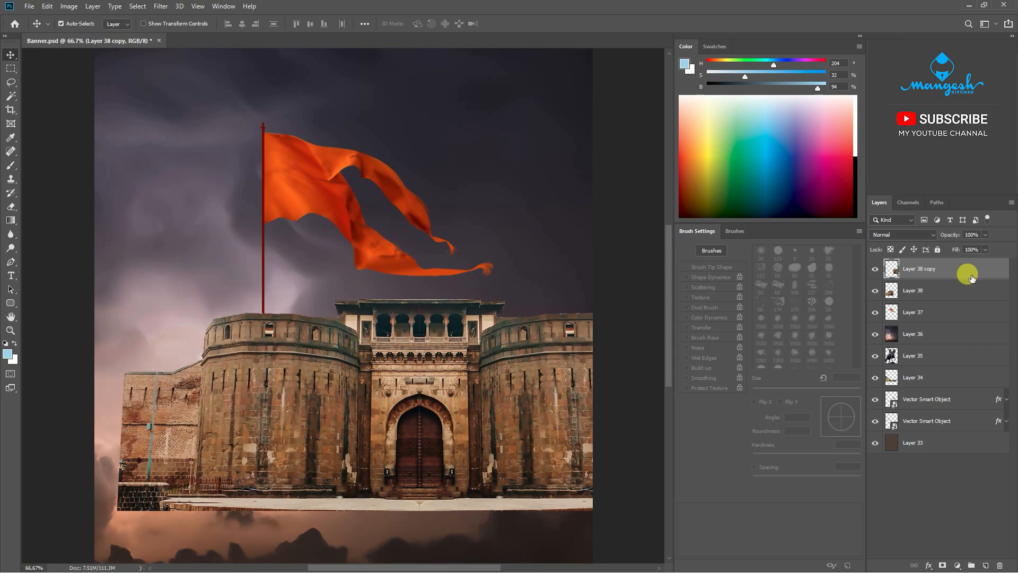
# Merge Layer 38 copy and Layer 38 into a single fort layer.
pyautogui.keyDown('shift'); pyautogui.click(947, 286); pyautogui.keyUp('shift')
pyautogui.rightClick(946, 286)
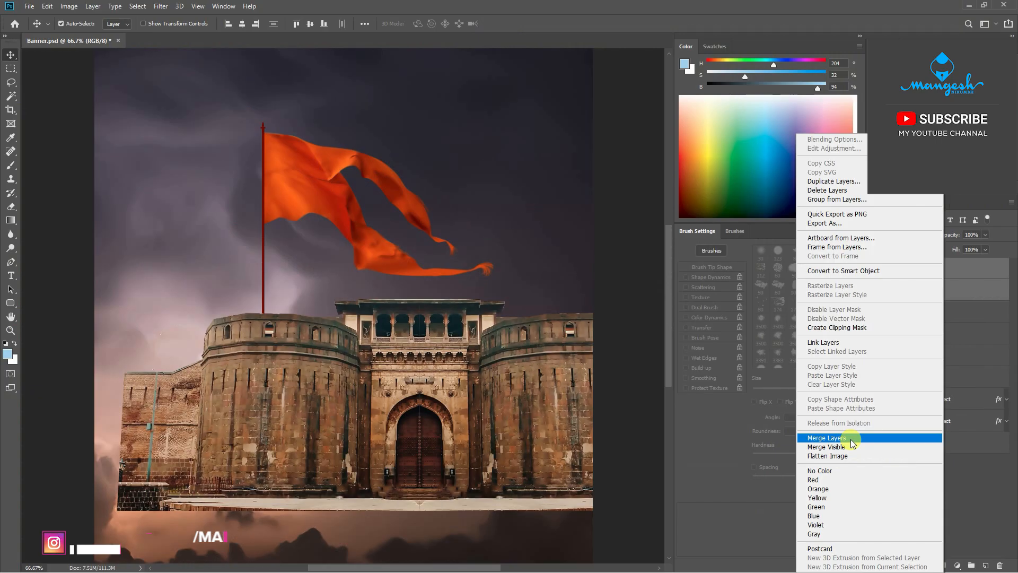
pyautogui.click(816, 480)
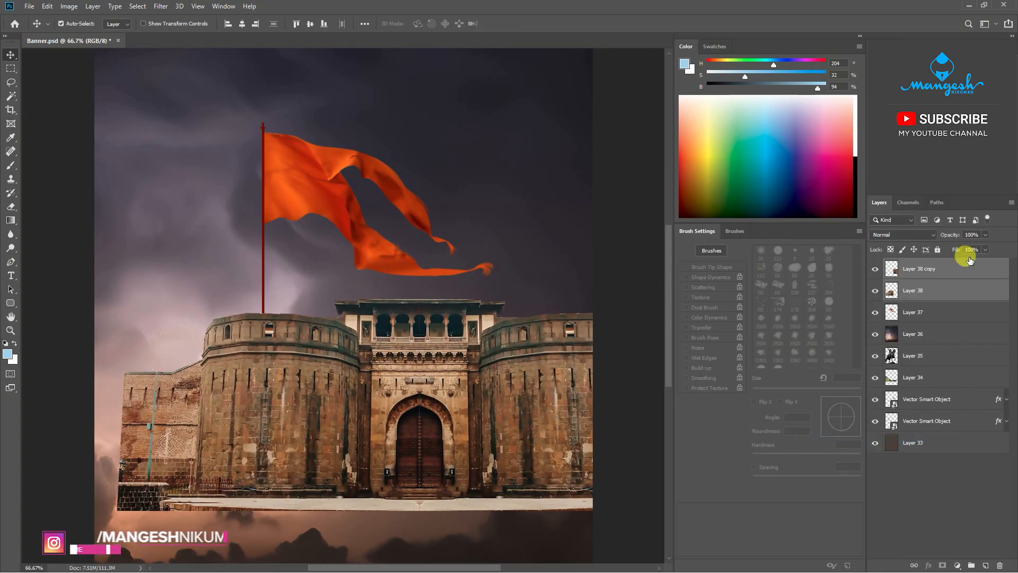
pyautogui.click(875, 269)
pyautogui.hotkey('ctrl', '-')
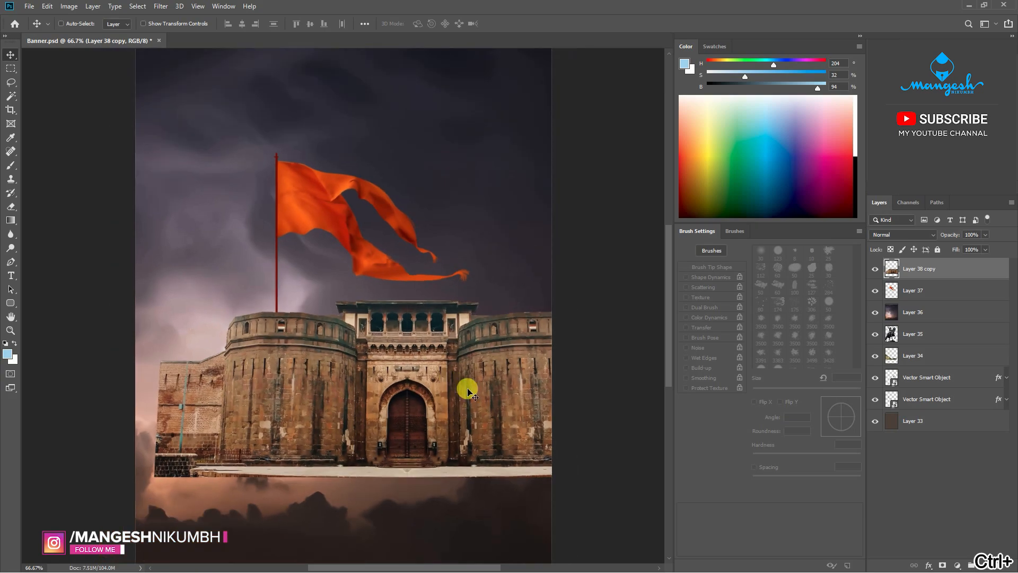
# Convert Layer 38 copy, Layer 37, Layer 36, Layer 35 and Layer 34 each to a smart object.
pyautogui.rightClick(968, 272)
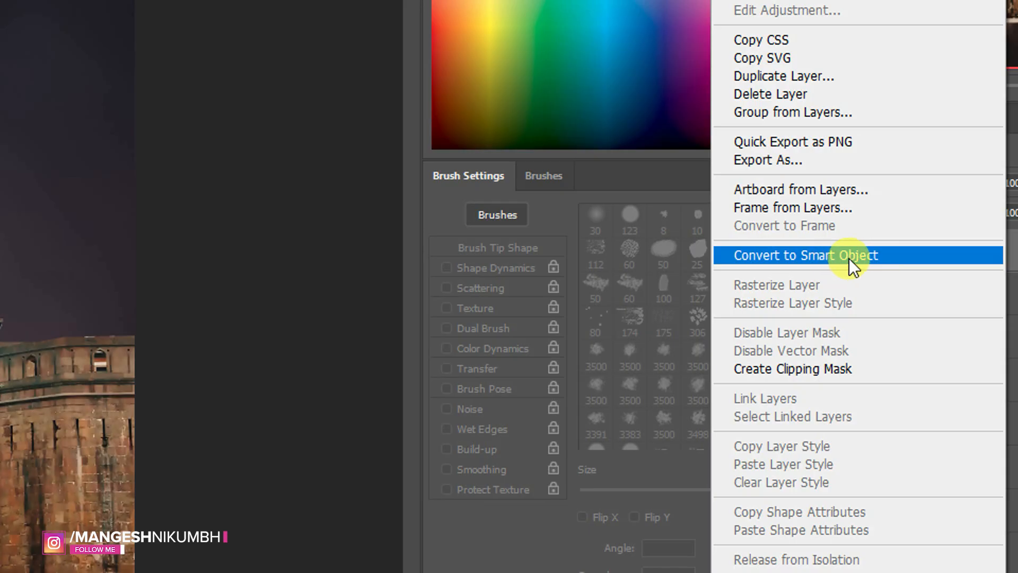
pyautogui.click(872, 271)
pyautogui.rightClick(938, 295)
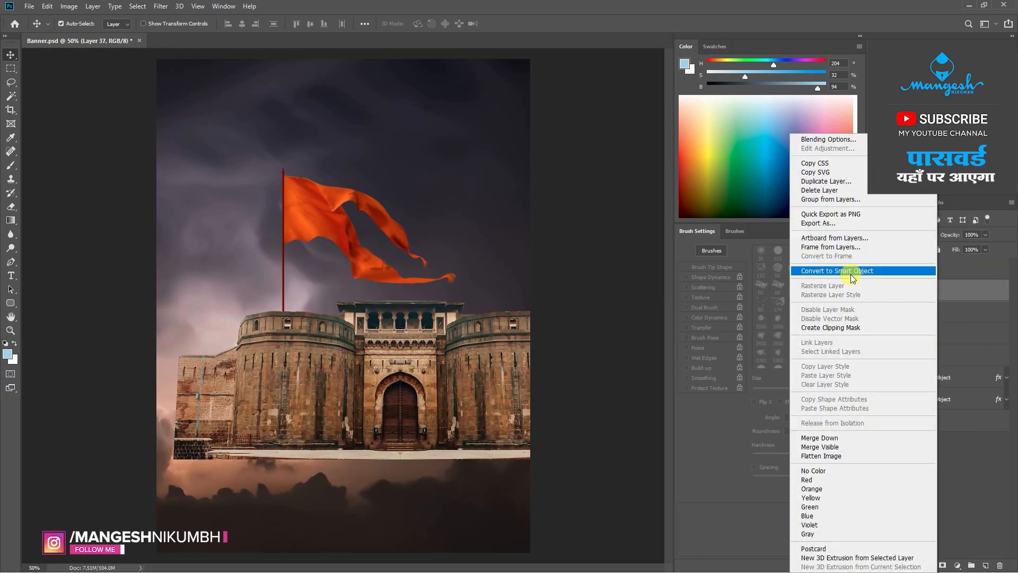
pyautogui.click(854, 273)
pyautogui.rightClick(937, 313)
pyautogui.click(828, 271)
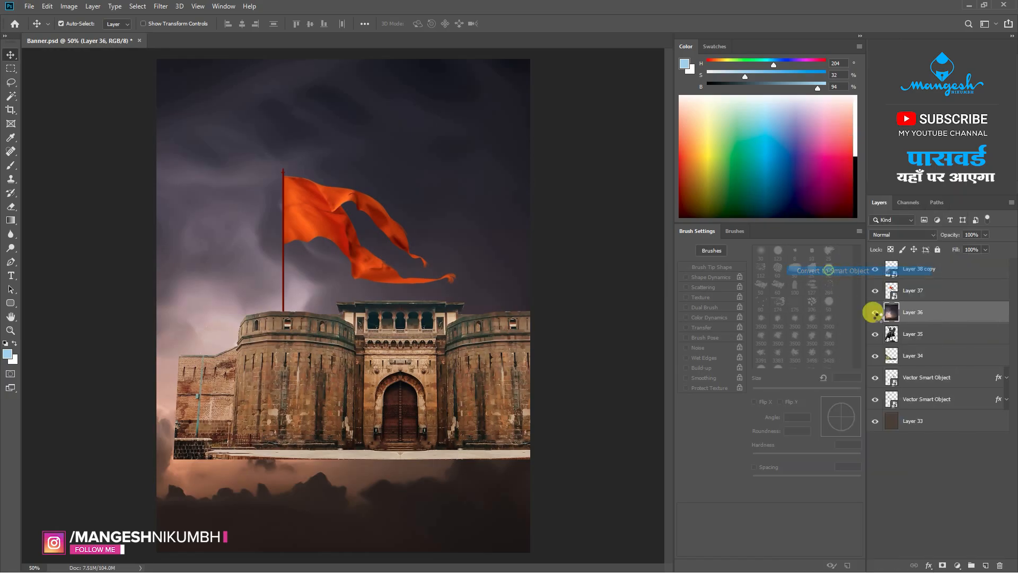
pyautogui.rightClick(934, 340)
pyautogui.click(857, 272)
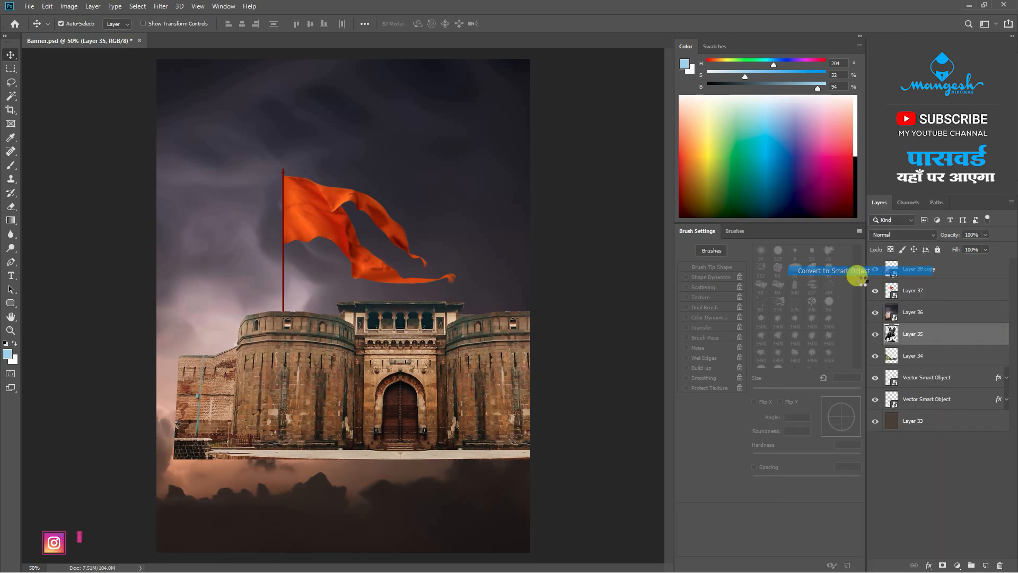
pyautogui.rightClick(925, 361)
pyautogui.click(825, 271)
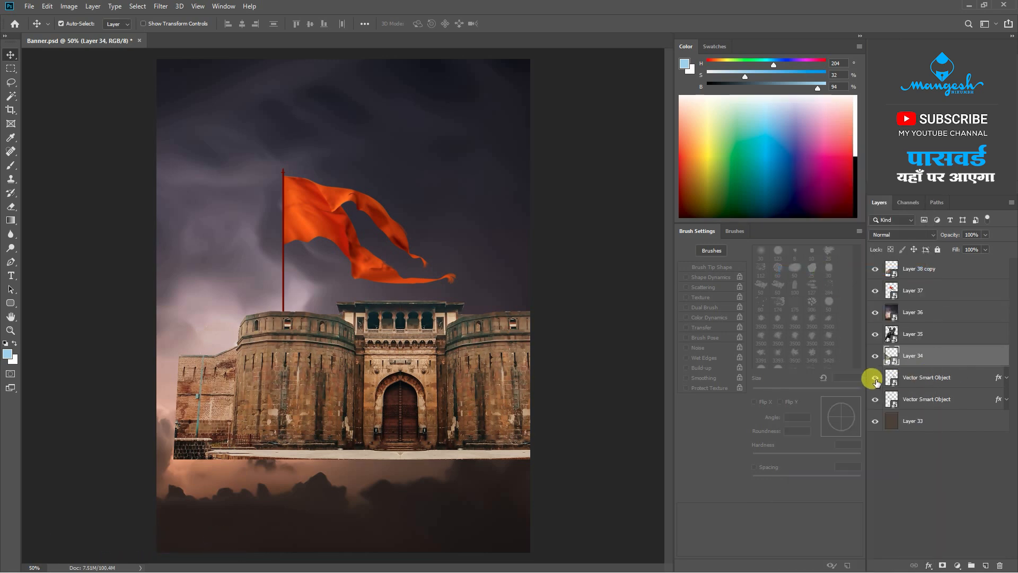
# Move the sky on Layer 36 directly above Layer 33 and scale down the horse statue to fit the poster.
pyautogui.moveTo(894, 320); pyautogui.dragTo(932, 410)
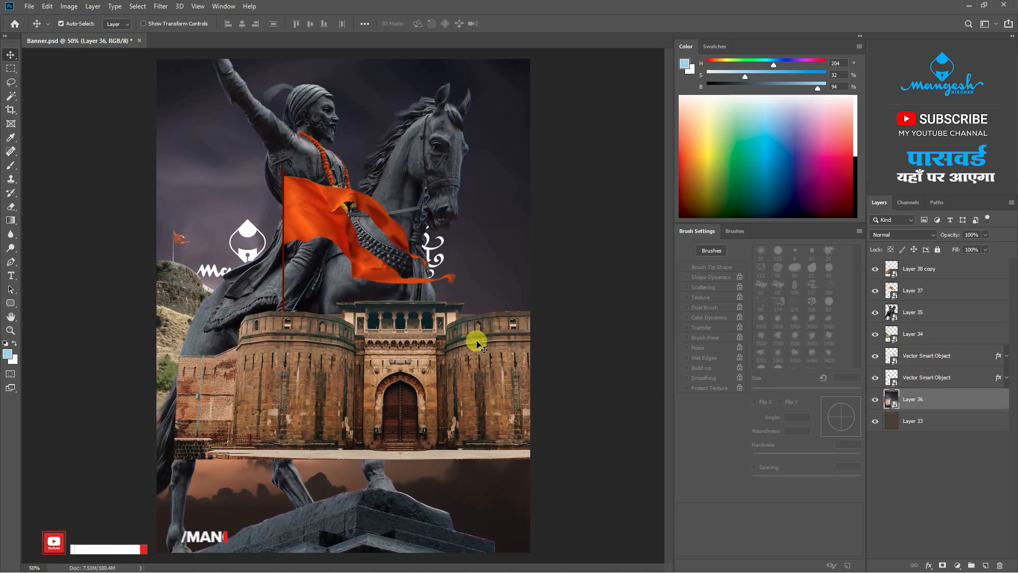
pyautogui.click(322, 225)
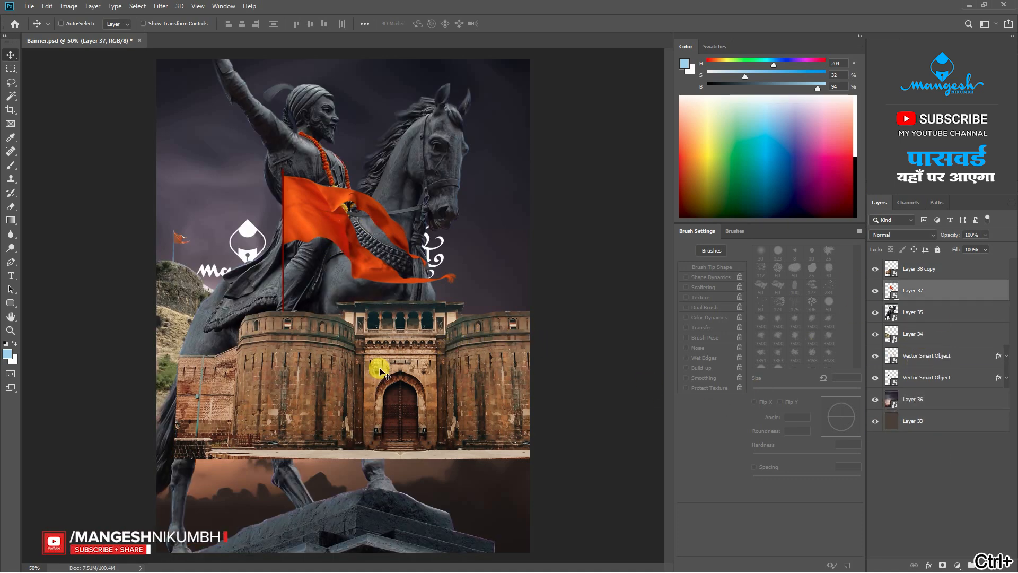
pyautogui.hotkey('ctrl', '-')
pyautogui.keyDown('ctrl'); pyautogui.click(321, 195); pyautogui.keyUp('ctrl')
pyautogui.hotkey('ctrl', 't')
pyautogui.moveTo(494, 506); pyautogui.dragTo(370, 416)
pyautogui.press('Escape')
pyautogui.hotkey('ctrl', 't')
pyautogui.press('Return')
pyautogui.hotkey('ctrl', '0')
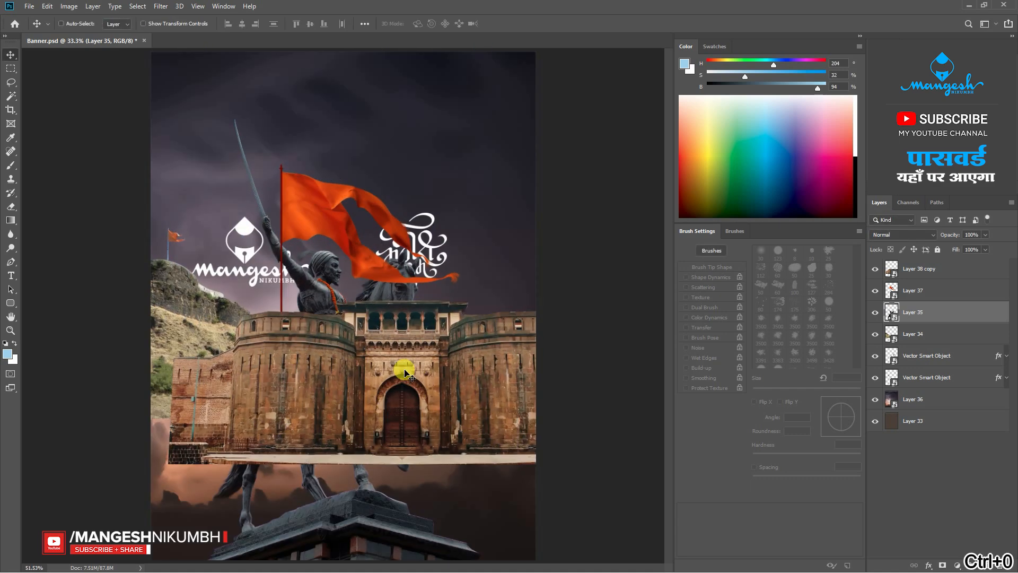
# Reorder the fort layer directly above the sky and scale it down behind the horse's front legs.
pyautogui.hotkey('ctrl', '-')
pyautogui.moveTo(919, 268); pyautogui.dragTo(919, 388)
pyautogui.hotkey('ctrl', 't')
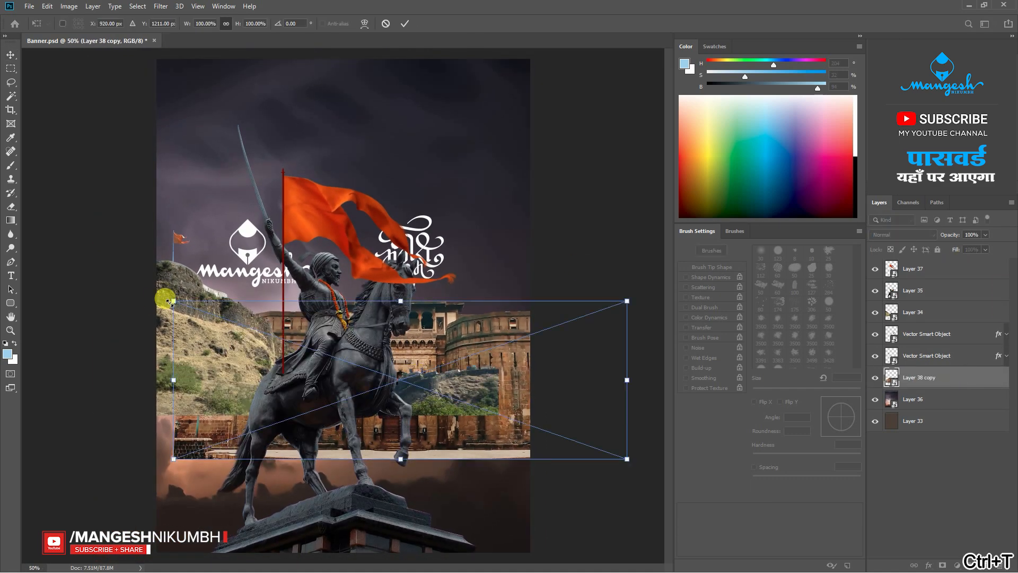
pyautogui.moveTo(167, 301); pyautogui.dragTo(390, 374)
pyautogui.press('Return')
# Enlarge the hill image on Layer 34 to about 103% and lower it across the width of the poster.
pyautogui.keyDown('ctrl'); pyautogui.click(200, 345); pyautogui.keyUp('ctrl')
pyautogui.hotkey('ctrl', 't')
pyautogui.moveTo(522, 465); pyautogui.dragTo(532, 469)
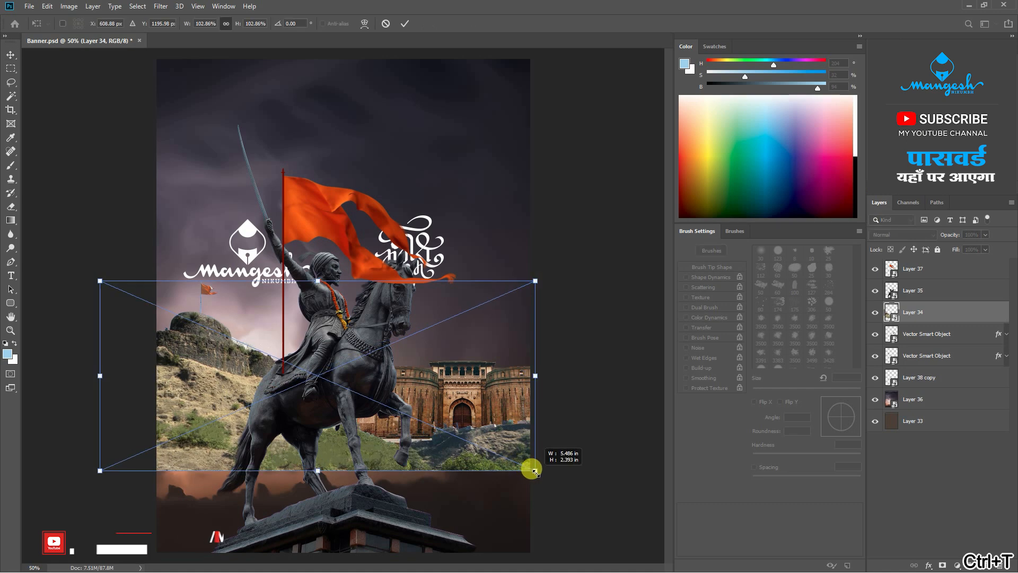
pyautogui.press('Return')
# Move the designer's logo to the poster's upper-left corner and scale it down.
pyautogui.moveTo(248, 260); pyautogui.dragTo(211, 99)
pyautogui.hotkey('ctrl', 't')
pyautogui.moveTo(276, 127); pyautogui.dragTo(193, 83)
pyautogui.press('Return')
# Move the white calligraphy emblem to the poster's upper-right corner and scale it to about 57%.
pyautogui.moveTo(428, 242); pyautogui.dragTo(504, 112)
pyautogui.hotkey('ctrl', 't')
pyautogui.moveTo(451, 140); pyautogui.dragTo(494, 96)
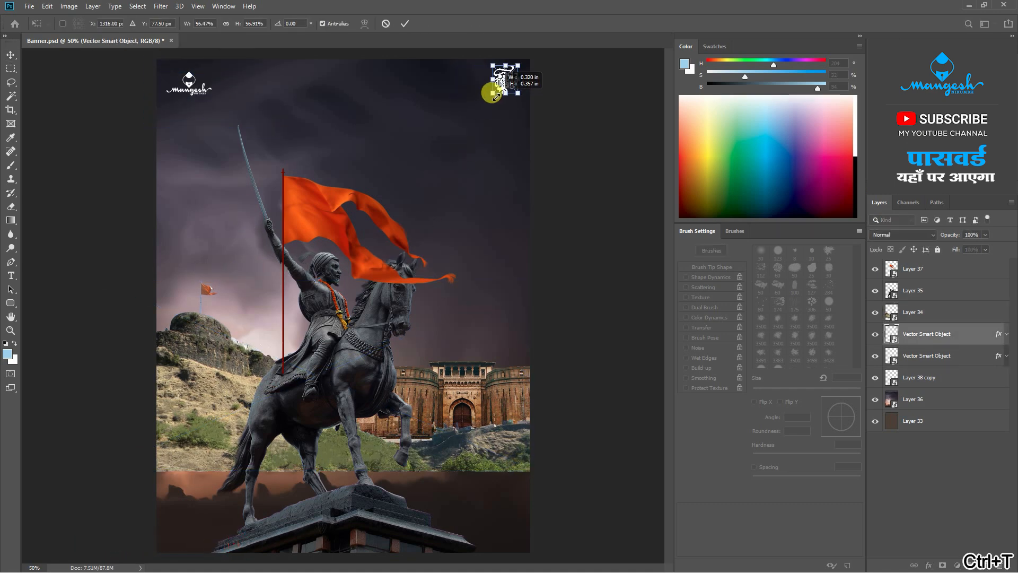
pyautogui.press('Return')
# Scale the sky on Layer 36 to about 78% and position its bright clouds behind the statue.
pyautogui.click(253, 316)
pyautogui.hotkey('ctrl', '-')
pyautogui.hotkey('ctrl', 't')
pyautogui.moveTo(618, 539); pyautogui.dragTo(381, 368)
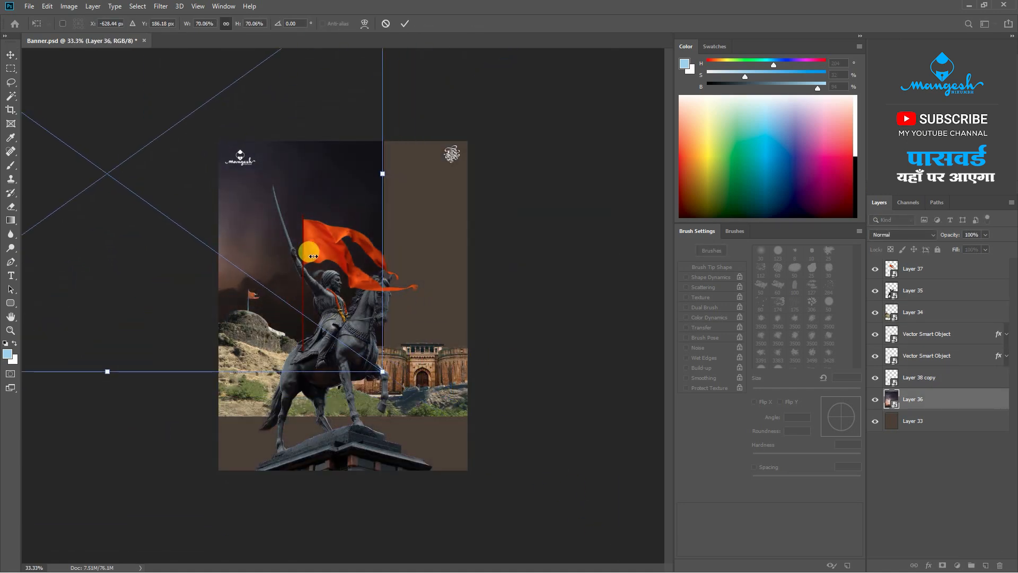
pyautogui.moveTo(295, 246); pyautogui.dragTo(478, 341)
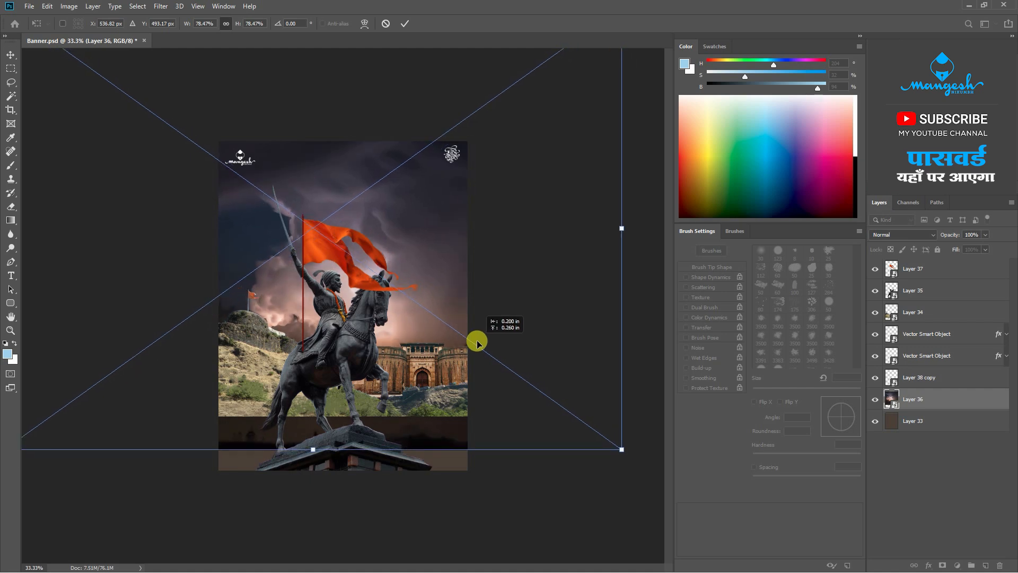
pyautogui.press('Return')
pyautogui.hotkey('ctrl', '0')
# Move the orange flag over to the fort and shrink it to stand on the gate's roof.
pyautogui.moveTo(366, 524); pyautogui.dragTo(369, 522)
pyautogui.moveTo(360, 254); pyautogui.dragTo(527, 284)
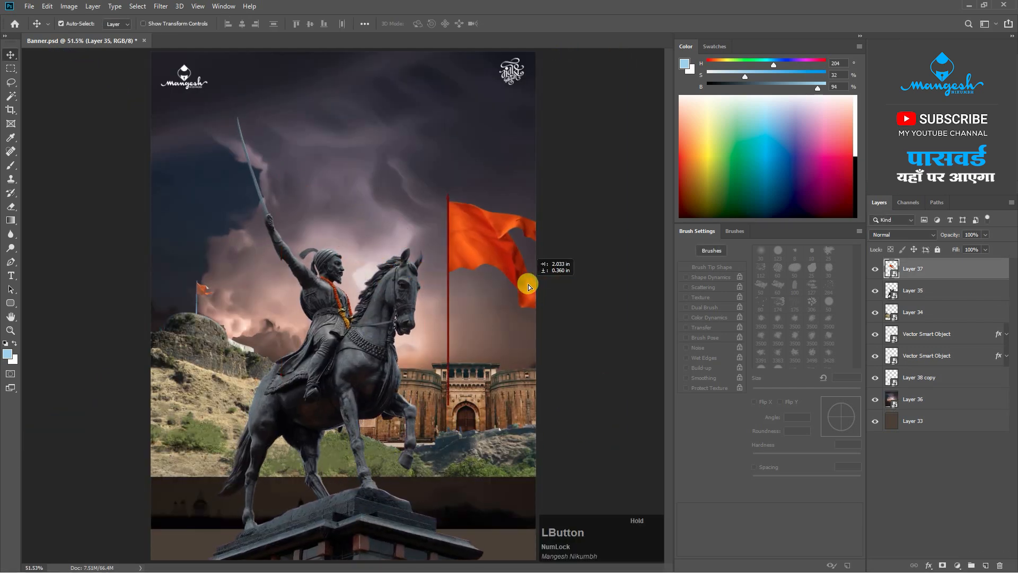
pyautogui.hotkey('ctrl', 't')
pyautogui.moveTo(628, 196); pyautogui.dragTo(480, 335)
pyautogui.press('Return')
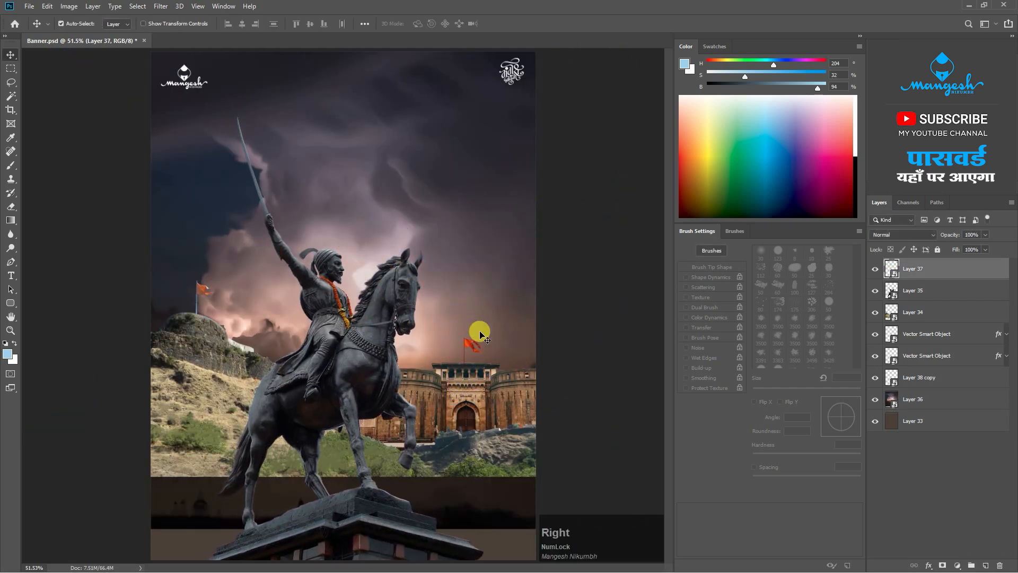
# Enlarge the horse statue slightly on the poster and select the hill layer.
pyautogui.click(308, 286)
pyautogui.hotkey('ctrl', 't')
pyautogui.moveTo(477, 115); pyautogui.dragTo(488, 103)
pyautogui.press('Return')
pyautogui.click(492, 463)
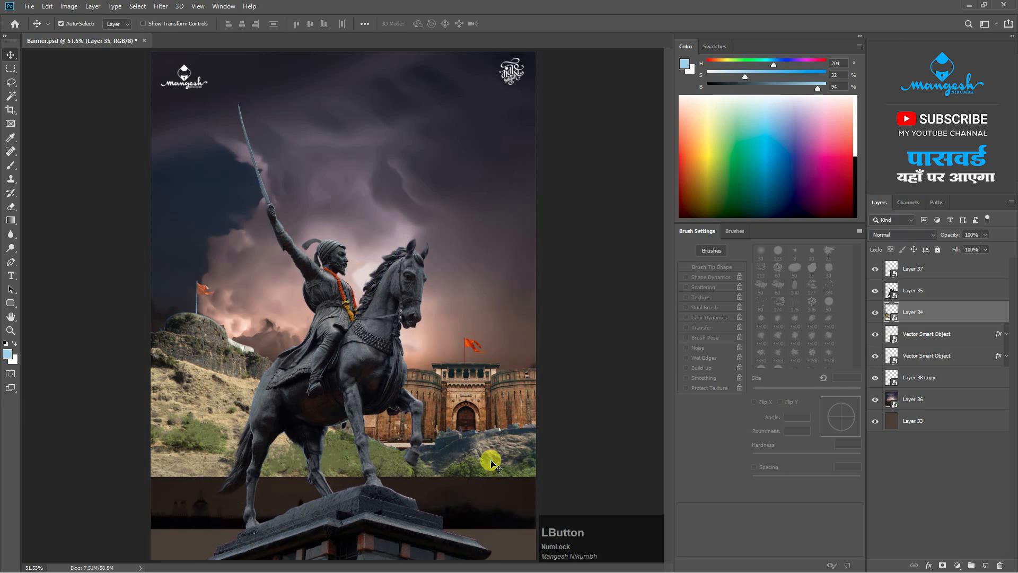
# Rescale the fort and reposition it with the hill so both sit behind the horse's forelegs.
pyautogui.moveTo(492, 463); pyautogui.dragTo(495, 501)
pyautogui.moveTo(494, 420); pyautogui.dragTo(494, 460)
pyautogui.hotkey('ctrl', 't')
pyautogui.moveTo(345, 405); pyautogui.dragTo(321, 390)
pyautogui.press('Return')
pyautogui.moveTo(460, 438); pyautogui.dragTo(460, 411)
pyautogui.moveTo(470, 487); pyautogui.dragTo(471, 453)
pyautogui.click(472, 348)
# Rescale and reposition the stormy sky on Layer 36 behind the statue, and save the poster.
pyautogui.click(249, 313)
pyautogui.hotkey('ctrl', '-')
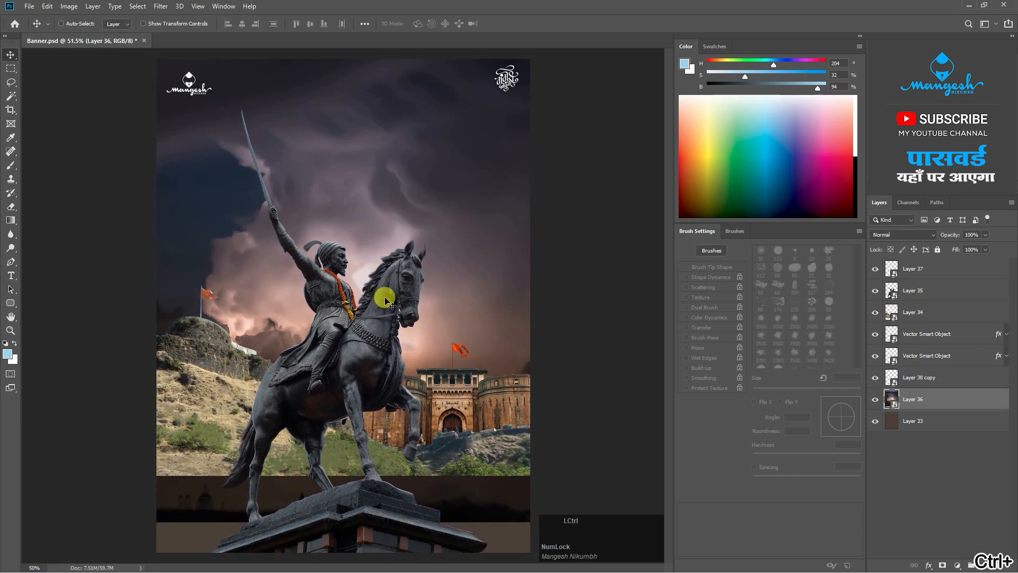
pyautogui.hotkey('ctrl', 't')
pyautogui.hotkey('ctrl', '-')
pyautogui.moveTo(483, 303); pyautogui.dragTo(457, 236)
pyautogui.moveTo(617, 446); pyautogui.dragTo(627, 460)
pyautogui.moveTo(483, 325)
pyautogui.mouseDown()
pyautogui.moveTo(485, 333)
pyautogui.moveTo(482, 323)
pyautogui.mouseUp()
pyautogui.press('Return')
pyautogui.hotkey('ctrl', '0')
pyautogui.hotkey('ctrl', 's')
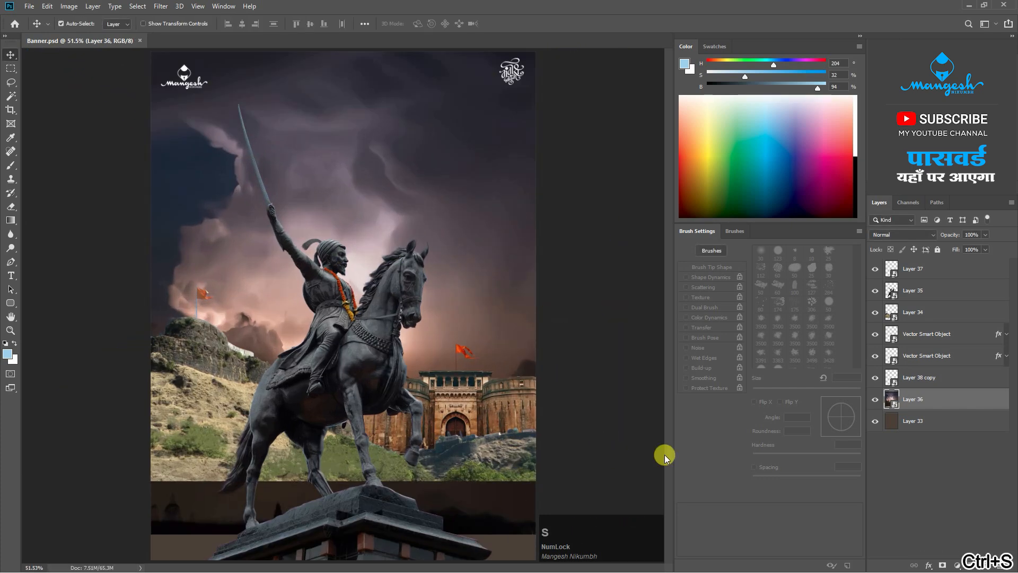
# Scale the fort and its flag together to about 91%, and raise the hill slightly in front of the fort.
pyautogui.click(472, 418)
pyautogui.keyDown('shift'); pyautogui.click(465, 353); pyautogui.keyUp('shift')
pyautogui.hotkey('ctrl', 'z')
pyautogui.hotkey('ctrl', 't')
pyautogui.moveTo(587, 345); pyautogui.dragTo(541, 359)
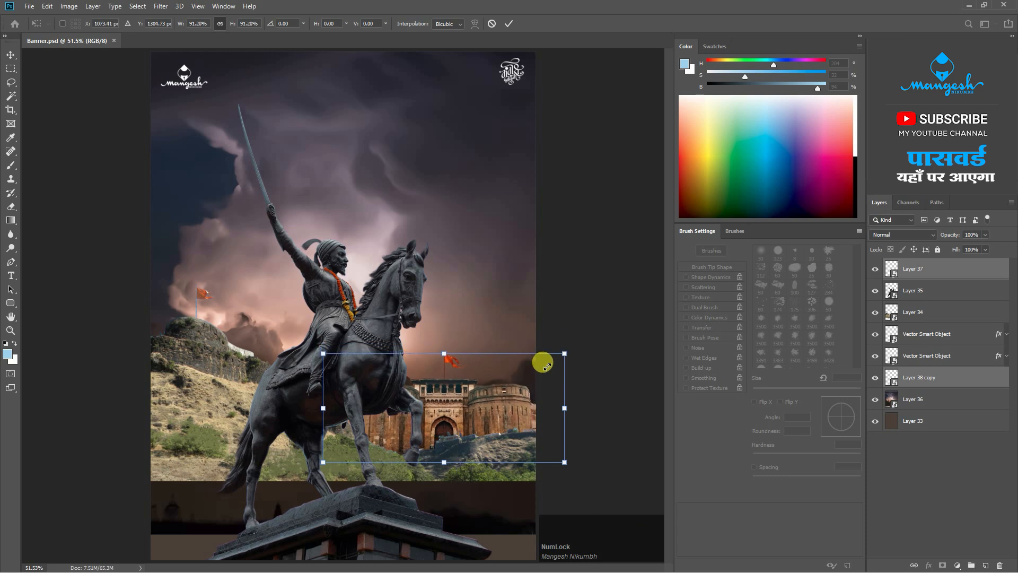
pyautogui.moveTo(495, 397)
pyautogui.mouseDown()
pyautogui.moveTo(504, 386)
pyautogui.moveTo(509, 397)
pyautogui.mouseUp()
pyautogui.press('Return')
pyautogui.moveTo(211, 356); pyautogui.dragTo(219, 354)
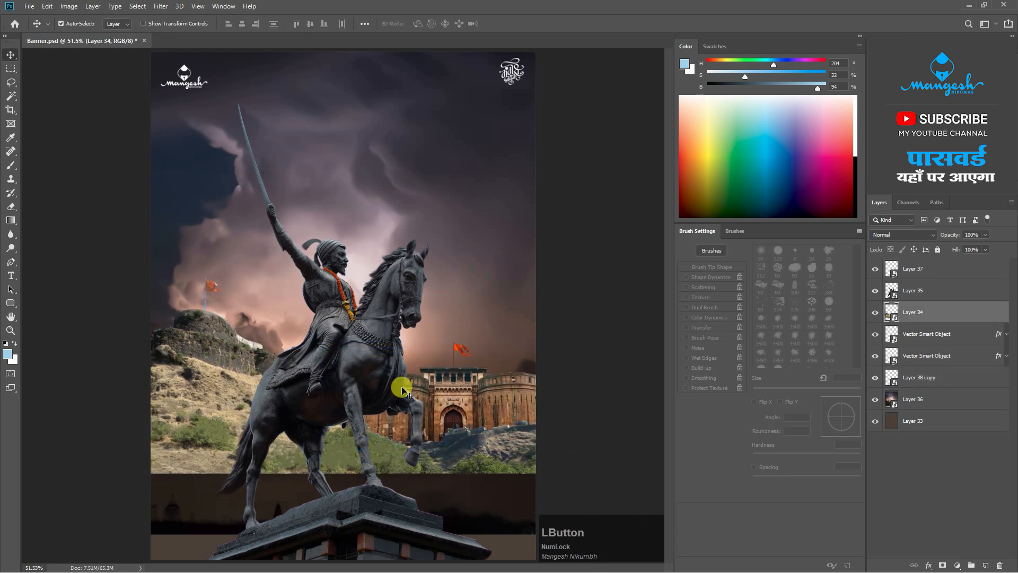
# Shrink the white logo in the poster's upper-left corner to about 47%, nudge both logos inward from the edges, and save the file.
pyautogui.click(511, 198)
pyautogui.click(186, 71)
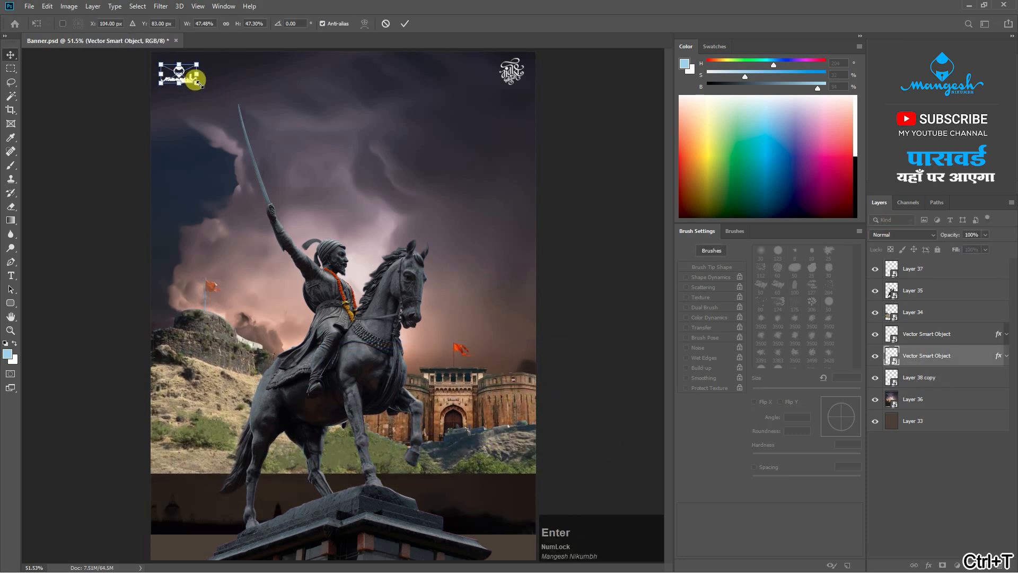
pyautogui.hotkey('ctrl', 'z')
pyautogui.click(520, 97)
pyautogui.click(186, 76)
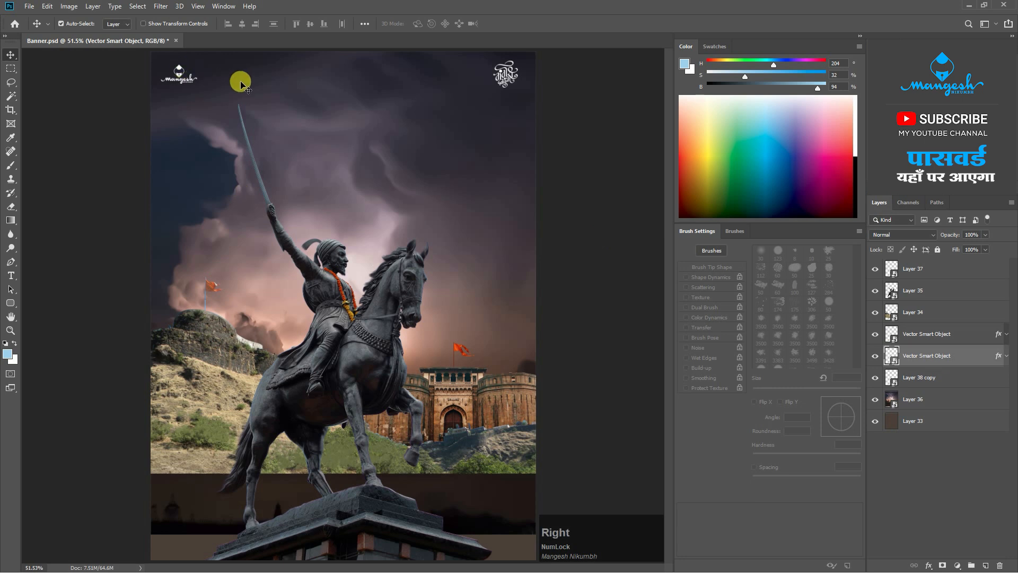
pyautogui.hotkey('ctrl', 's')
# Fill the bottom background layer, Layer 33, with black.
pyautogui.click(932, 424)
pyautogui.hotkey('alt', 'BackSpace')
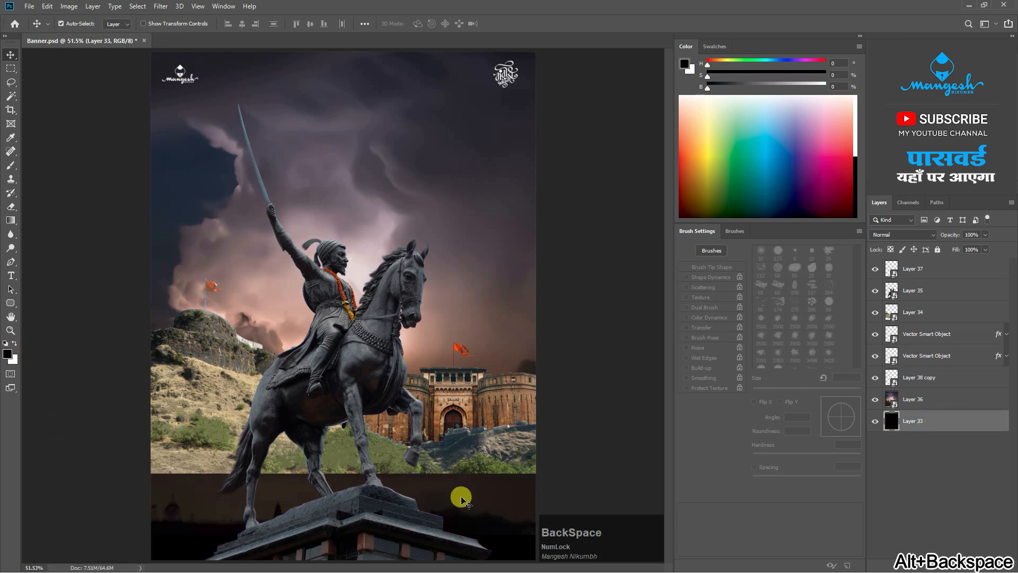
pyautogui.click(946, 475)
# Bring both logo smart objects to the top of the layer stack and group them.
pyautogui.click(532, 97)
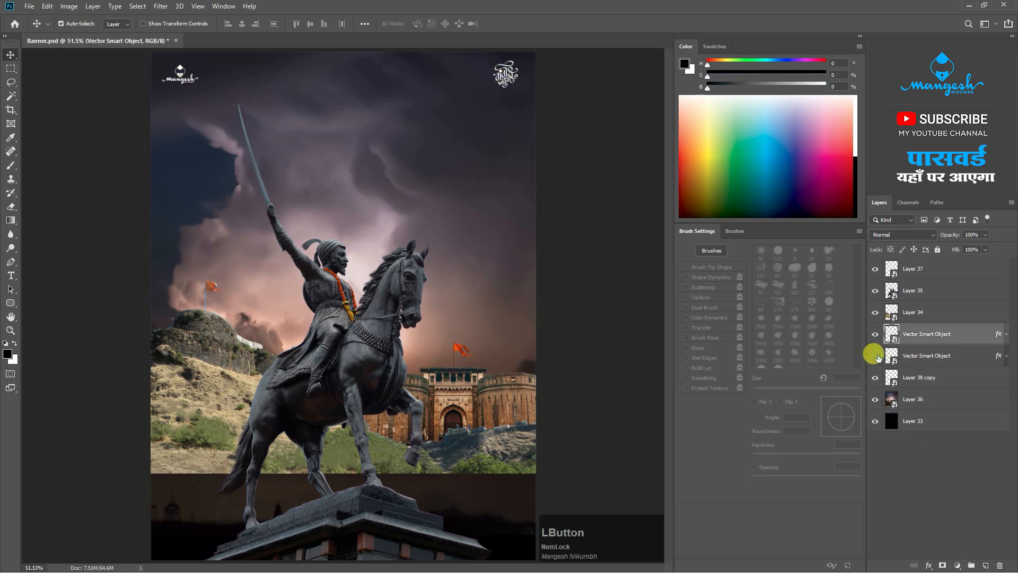
pyautogui.keyDown('shift'); pyautogui.click(902, 358); pyautogui.keyUp('shift')
pyautogui.hotkey('ctrl', 'shift', ']')
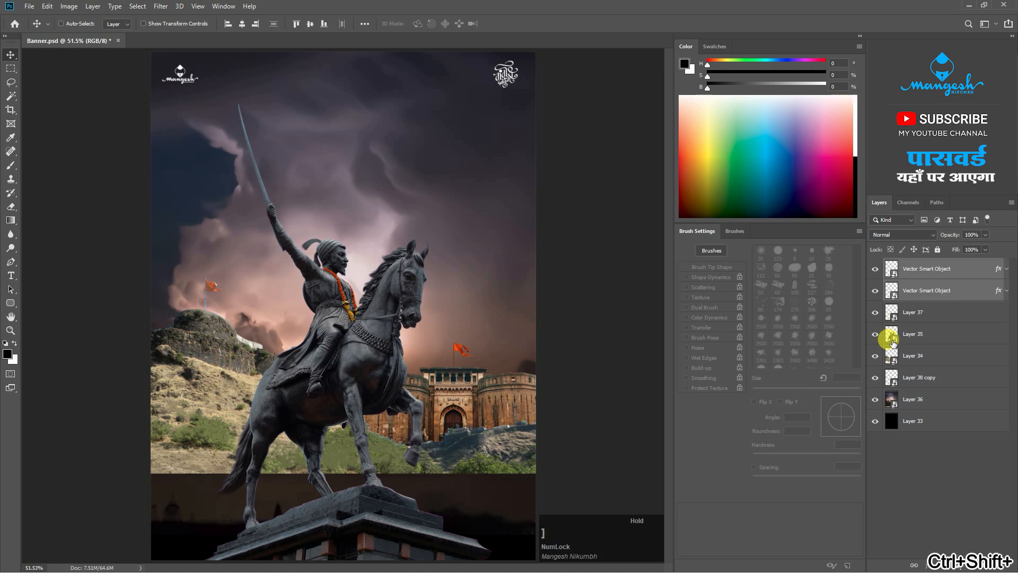
pyautogui.hotkey('ctrl', 'g')
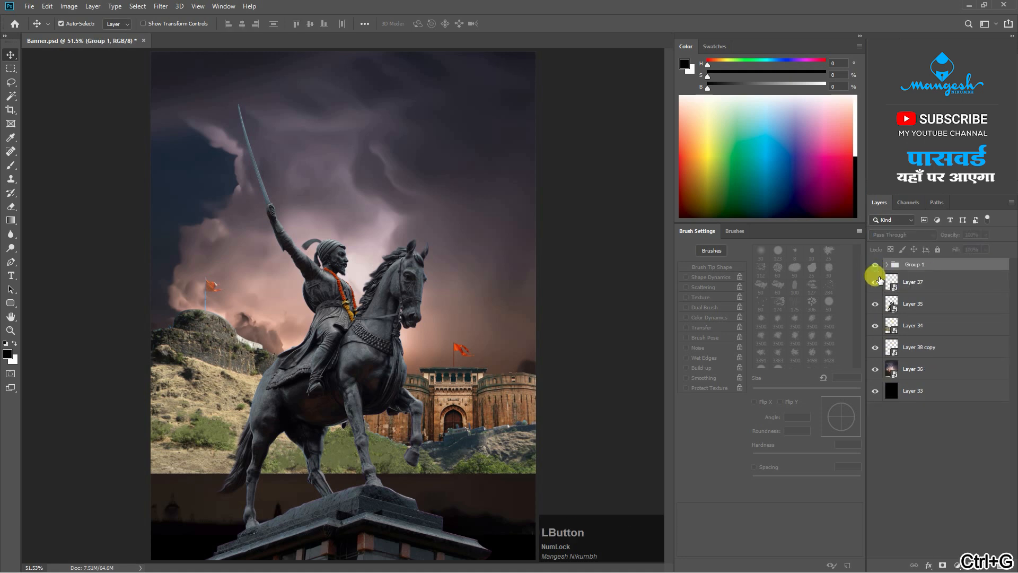
# Activate the Brush tool and add a new empty layer above the sky on Layer 36.
pyautogui.click(926, 287)
pyautogui.press('b')
pyautogui.click(901, 373)
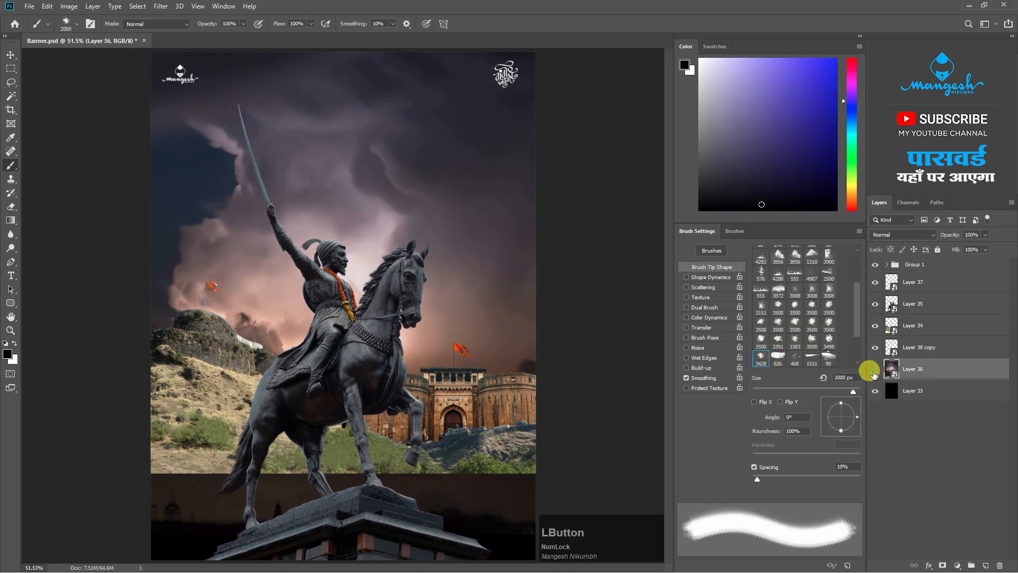
pyautogui.click(874, 369)
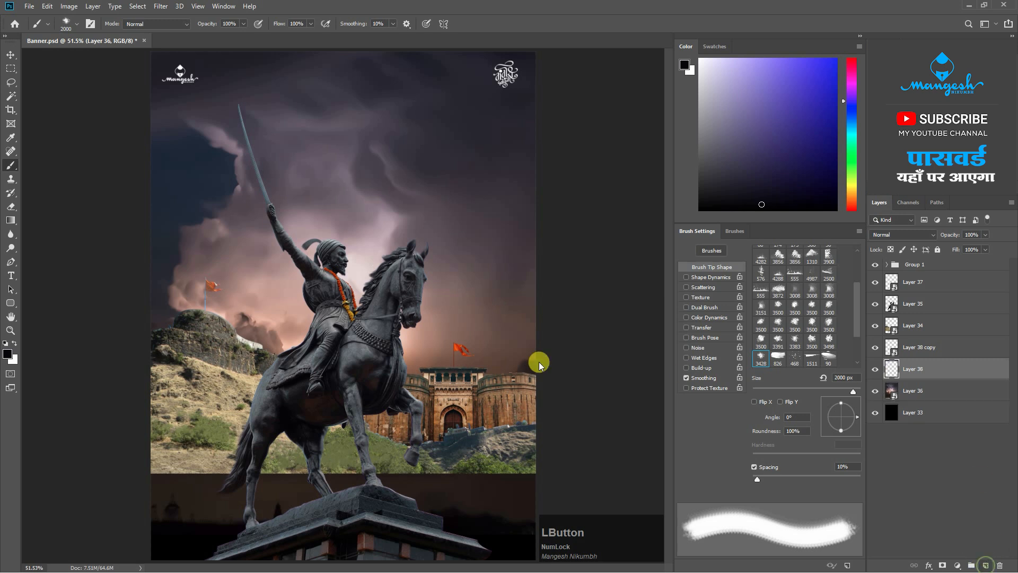
# Browse the brush preset groups and expand Fog Brushes 4.
pyautogui.rightClick(299, 262)
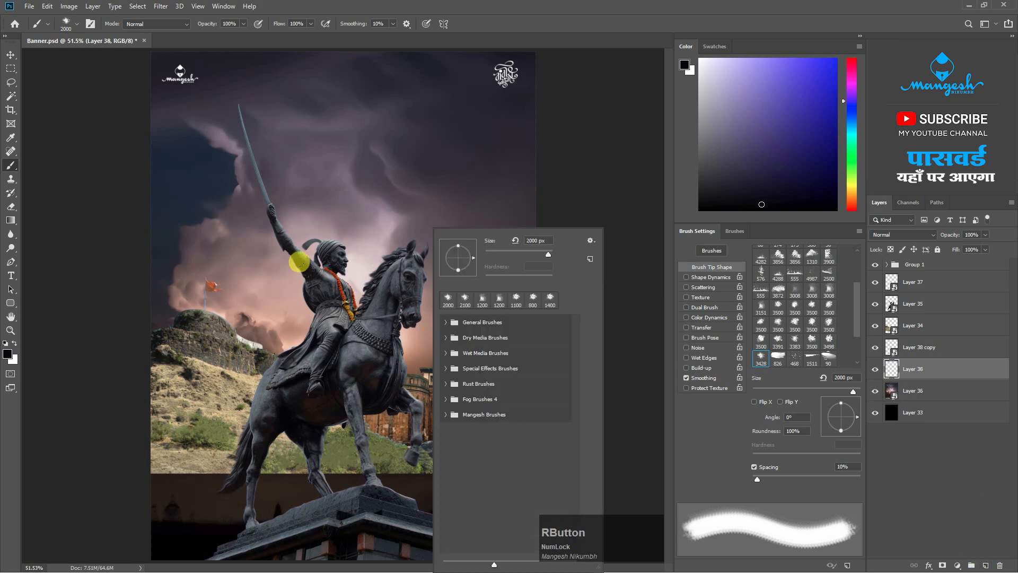
pyautogui.click(446, 414)
pyautogui.moveTo(576, 366); pyautogui.dragTo(565, 496)
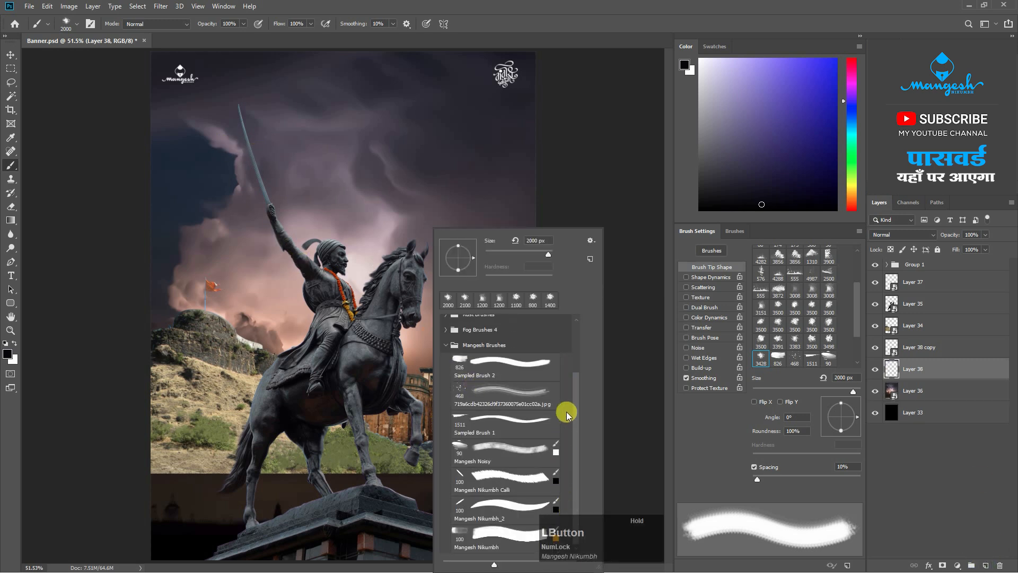
pyautogui.moveTo(567, 415); pyautogui.dragTo(455, 355)
pyautogui.click(445, 346)
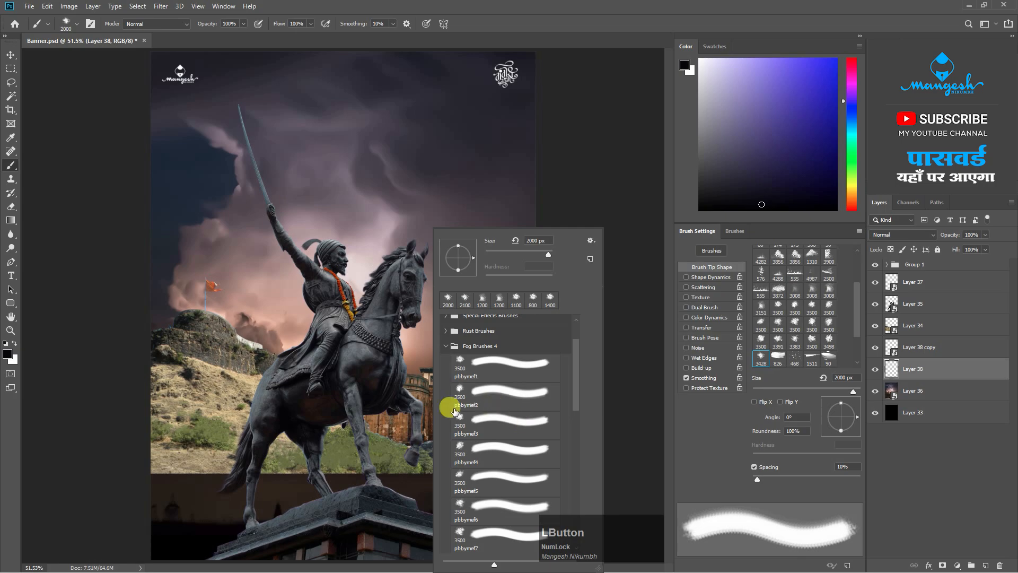
pyautogui.click(489, 346)
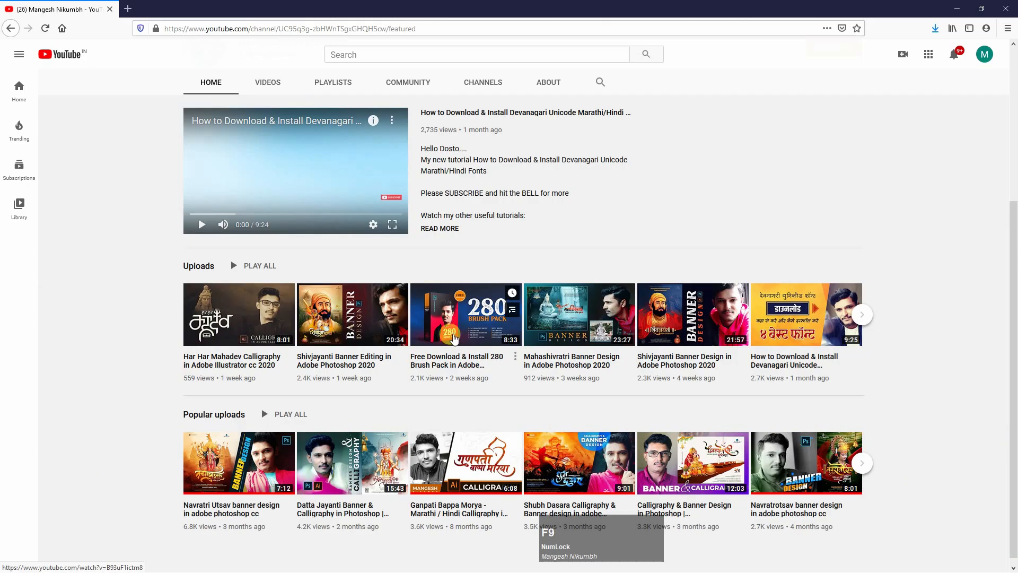
# Switch to the YouTube channel in the browser, view the 280 Brush Pack download video in a new tab, and close that tab.
pyautogui.rightClick(398, 384)
pyautogui.click(495, 343)
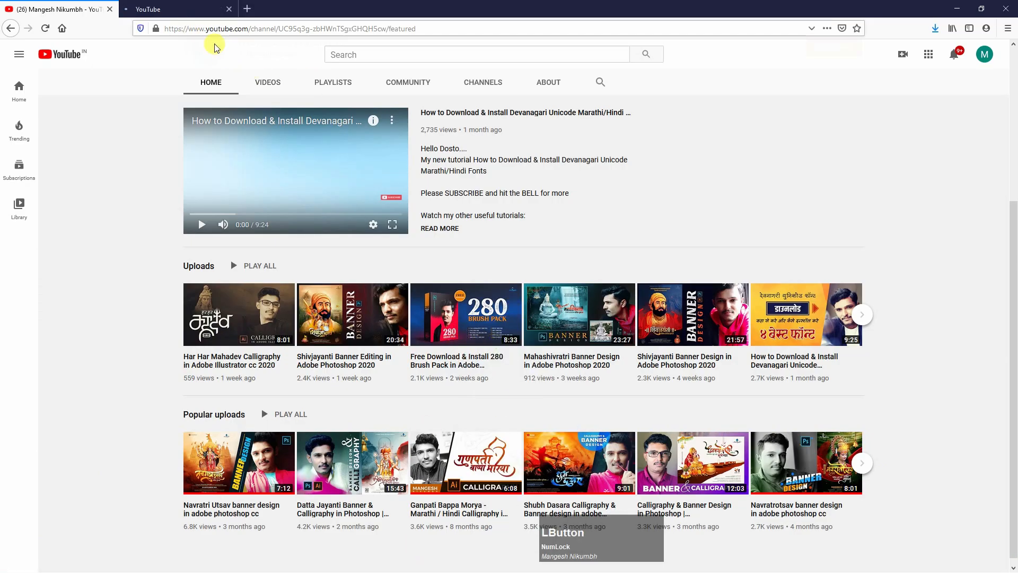
pyautogui.click(181, 5)
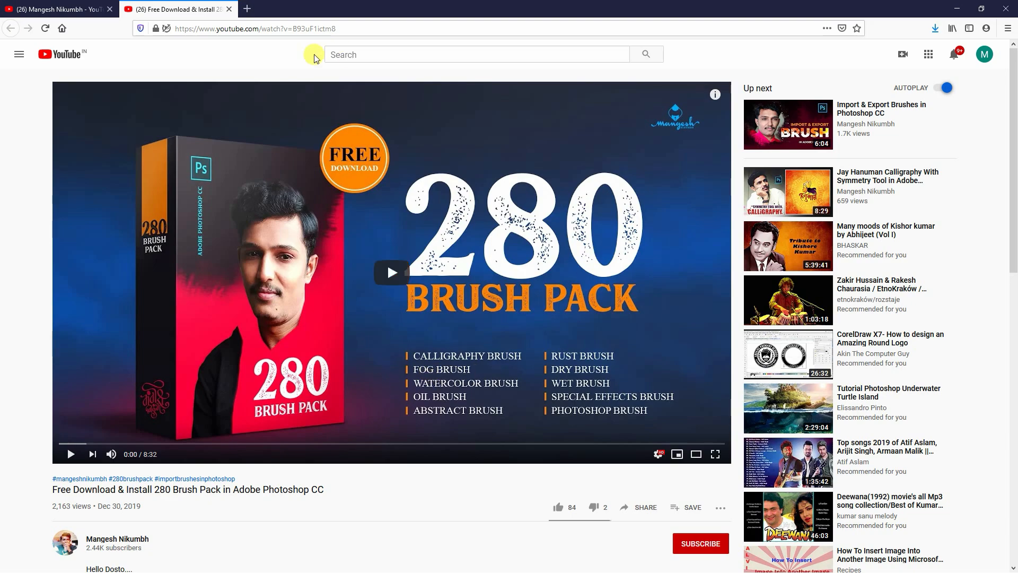
pyautogui.click(229, 10)
# Look through the channel's list of uploaded videos.
pyautogui.scroll(5, 267, 298)
pyautogui.click(268, 297)
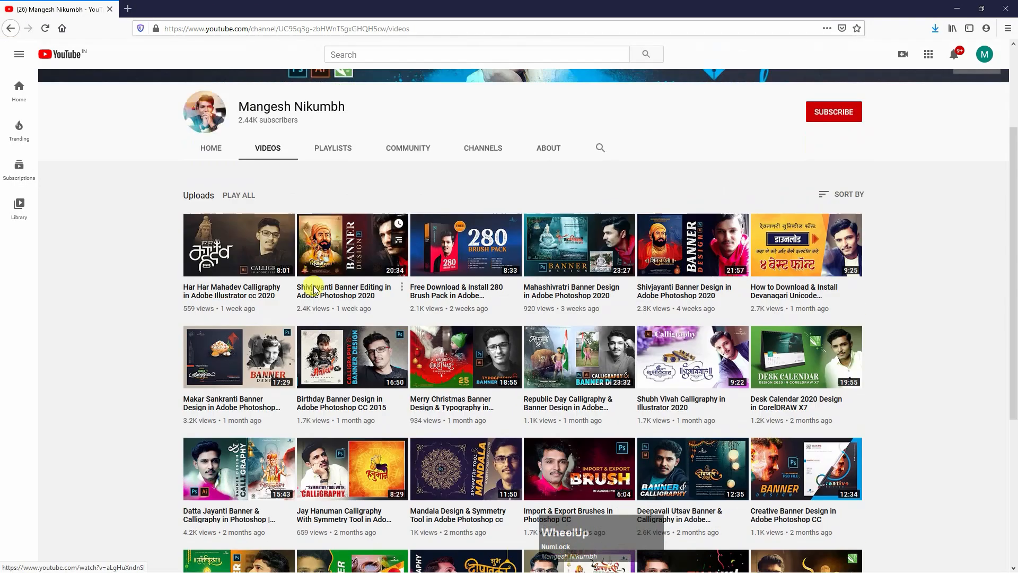
pyautogui.scroll(1, 314, 291)
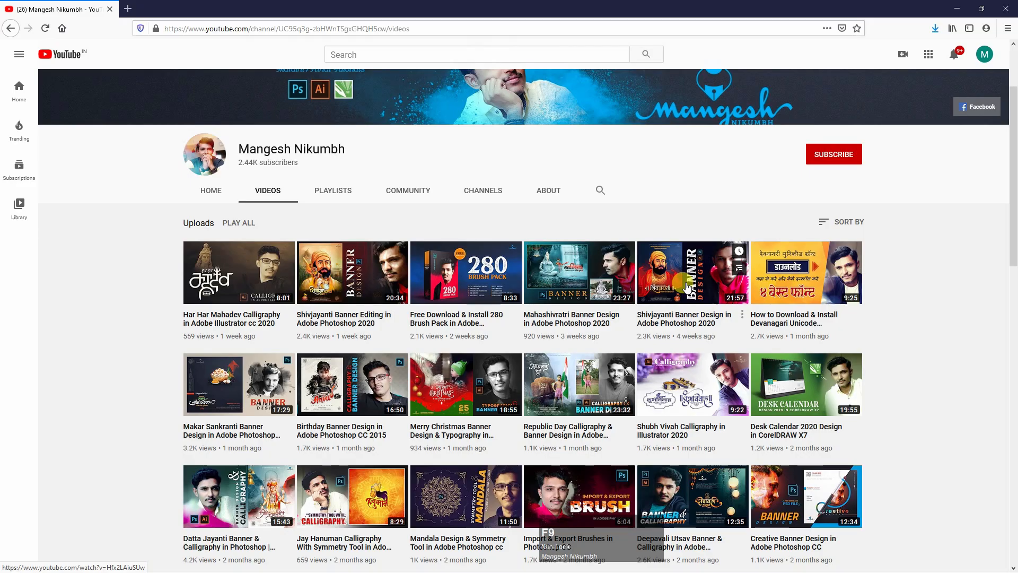
pyautogui.scroll(-8, 365, 326)
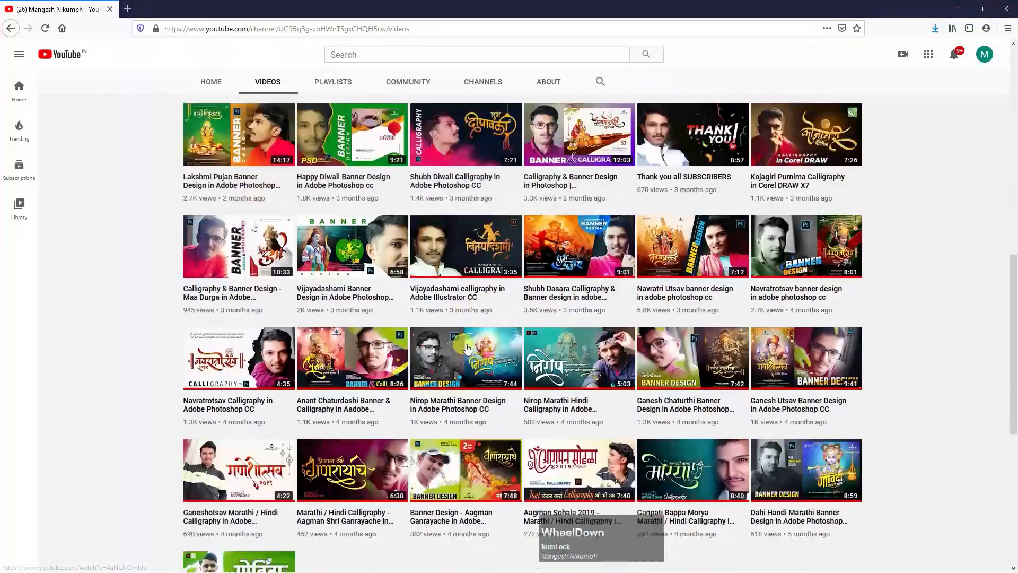
pyautogui.scroll(10, 489, 341)
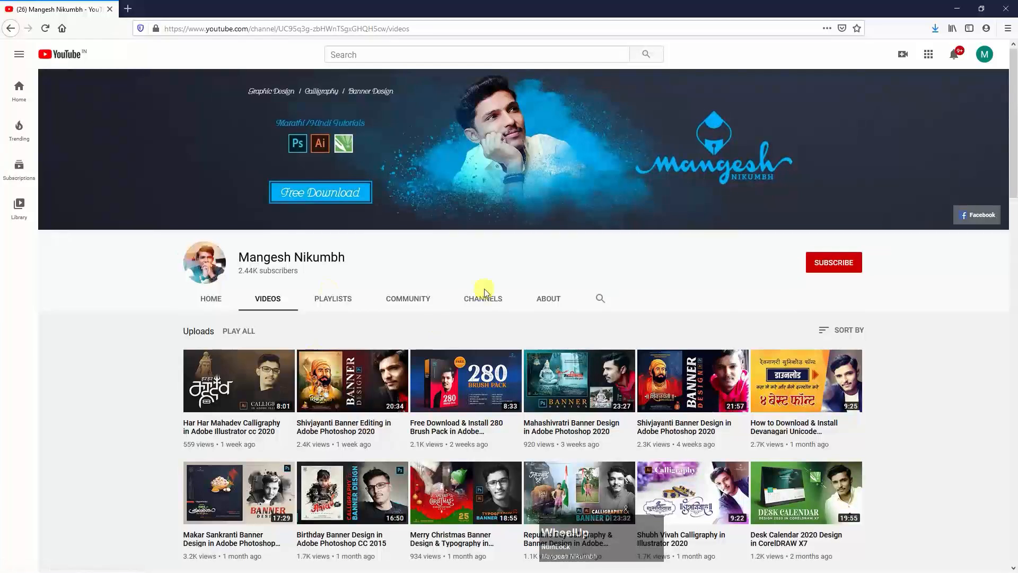
# Subscribe to the channel and set its notifications to All.
pyautogui.click(836, 263)
pyautogui.click(854, 265)
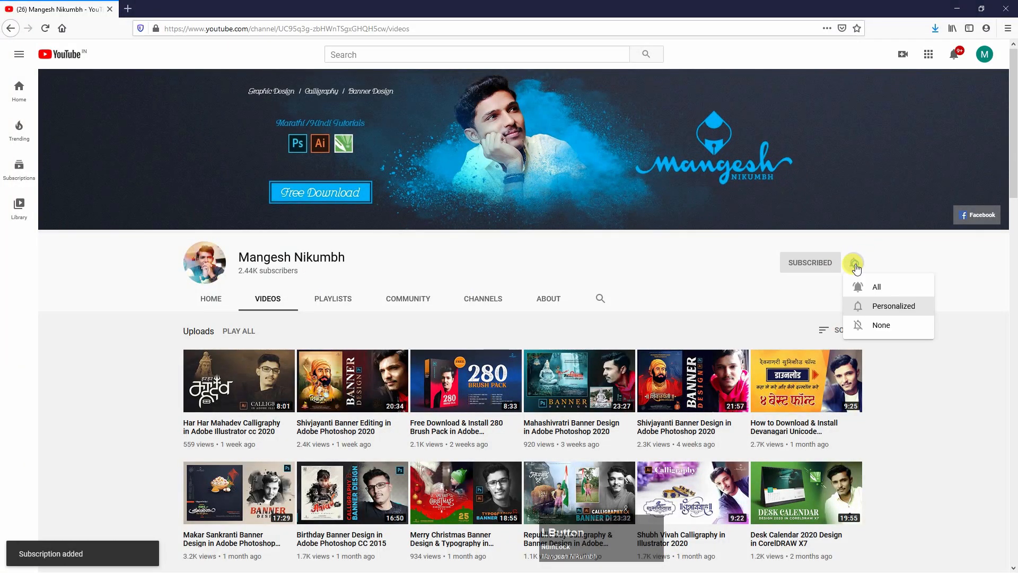
pyautogui.click(876, 287)
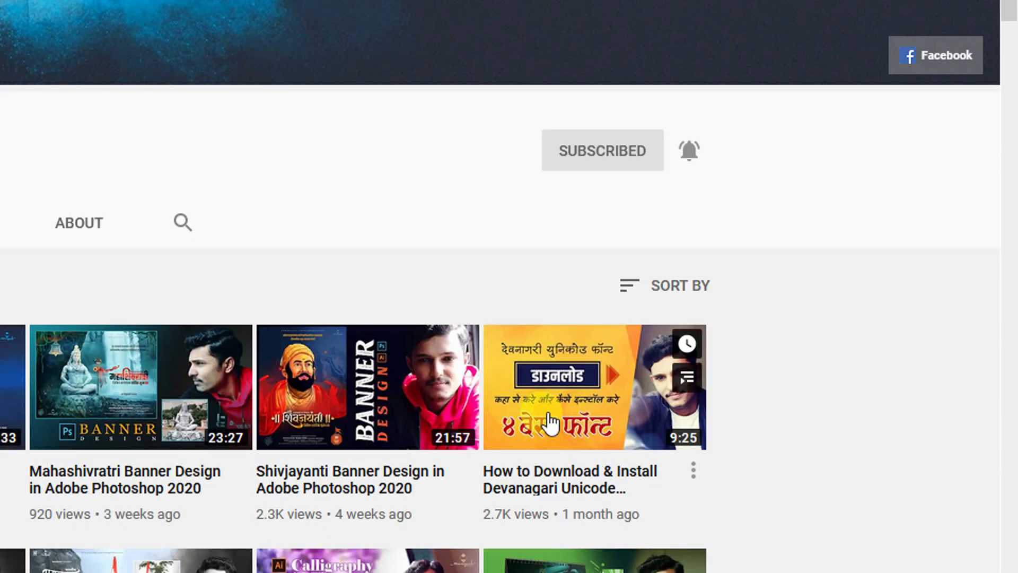
# View the Devanagari Unicode fonts download video in a new tab and close that tab.
pyautogui.rightClick(564, 410)
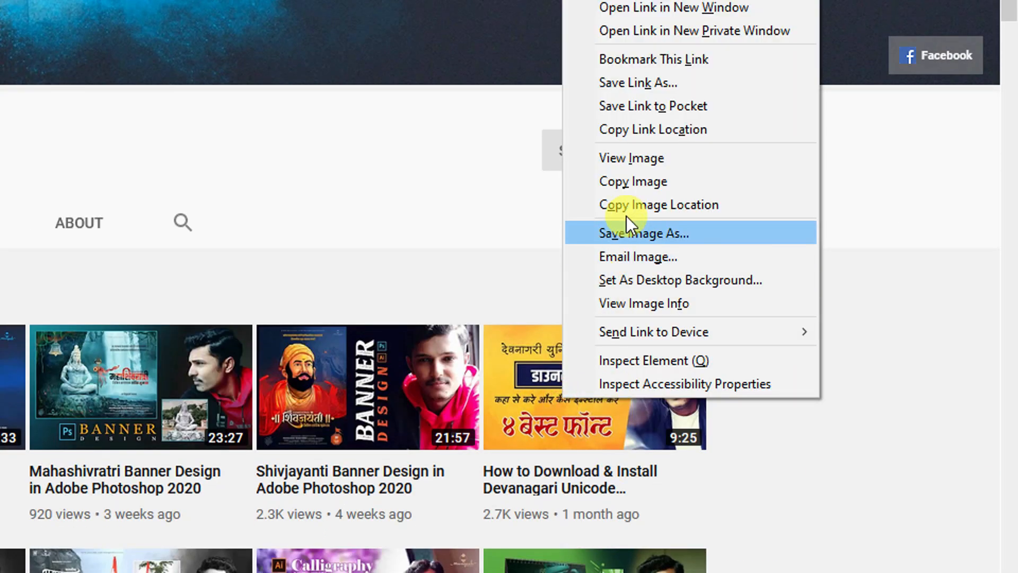
pyautogui.click(838, 179)
pyautogui.click(175, 9)
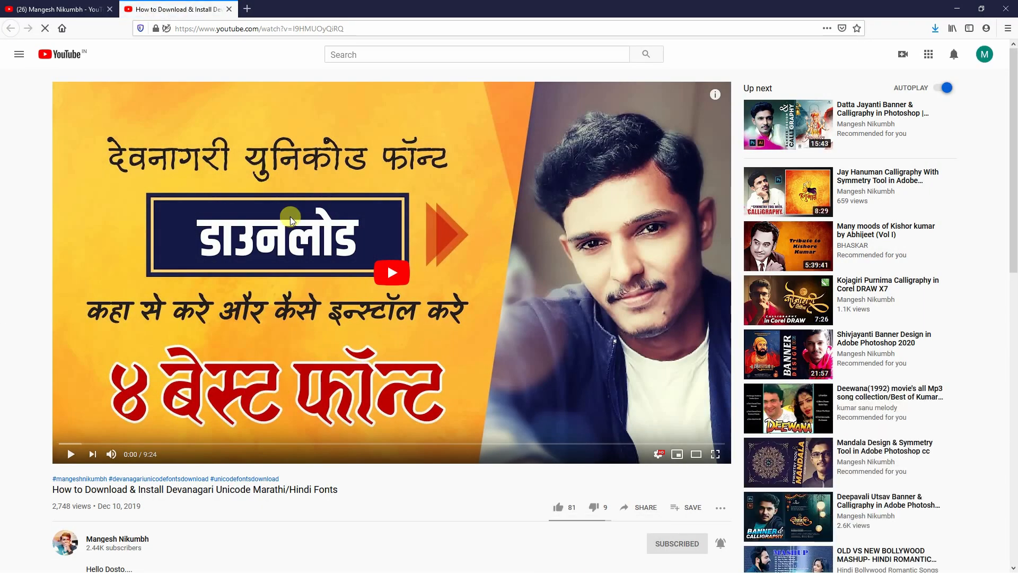
pyautogui.click(229, 9)
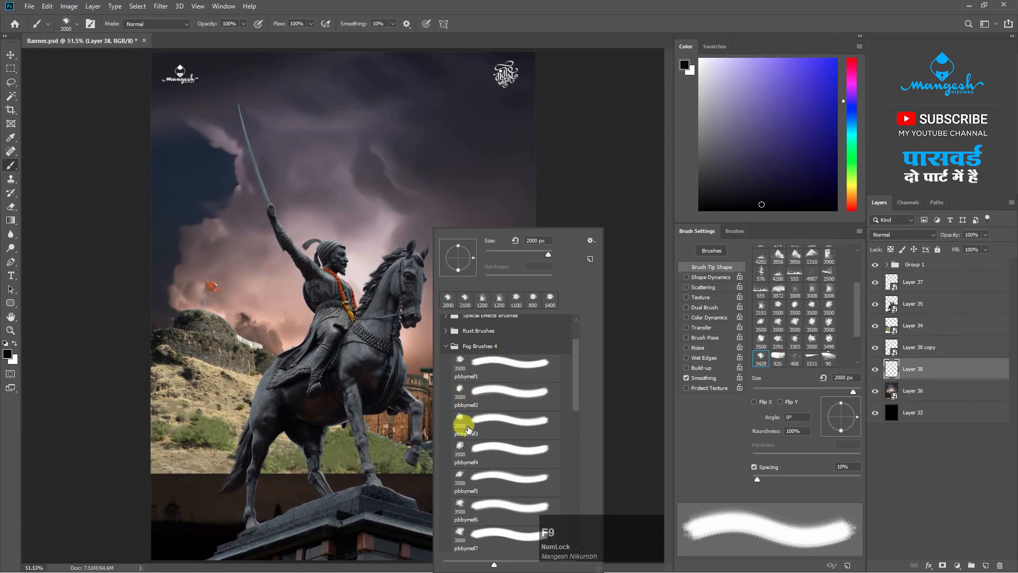
# Return to Photoshop, choose the pbbymef5 fog brush at 1500 px, and add a new layer above the hill on Layer 34.
pyautogui.click(477, 473)
pyautogui.press('Return')
pyautogui.click(870, 325)
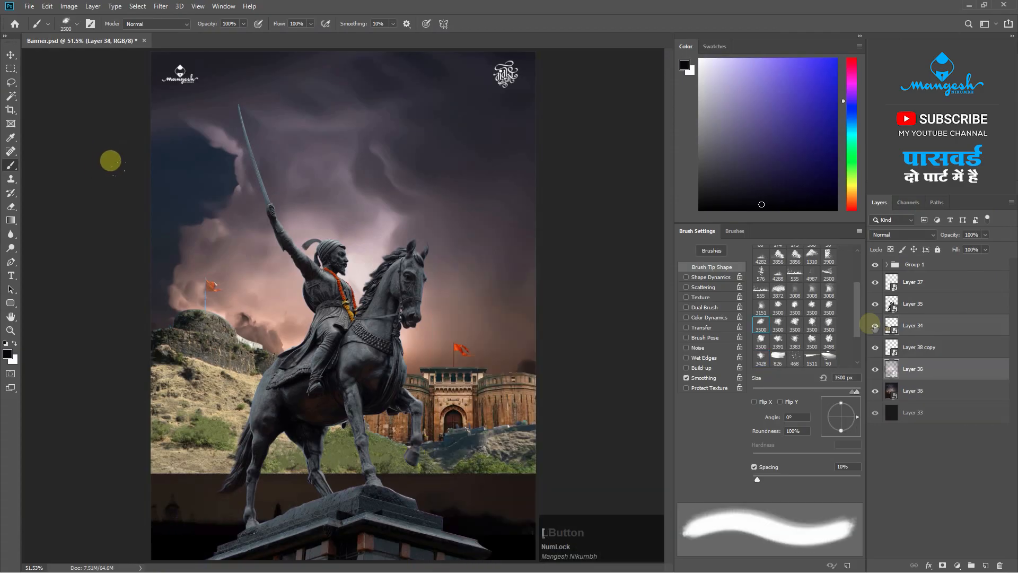
pyautogui.click(873, 325)
pyautogui.click(876, 325)
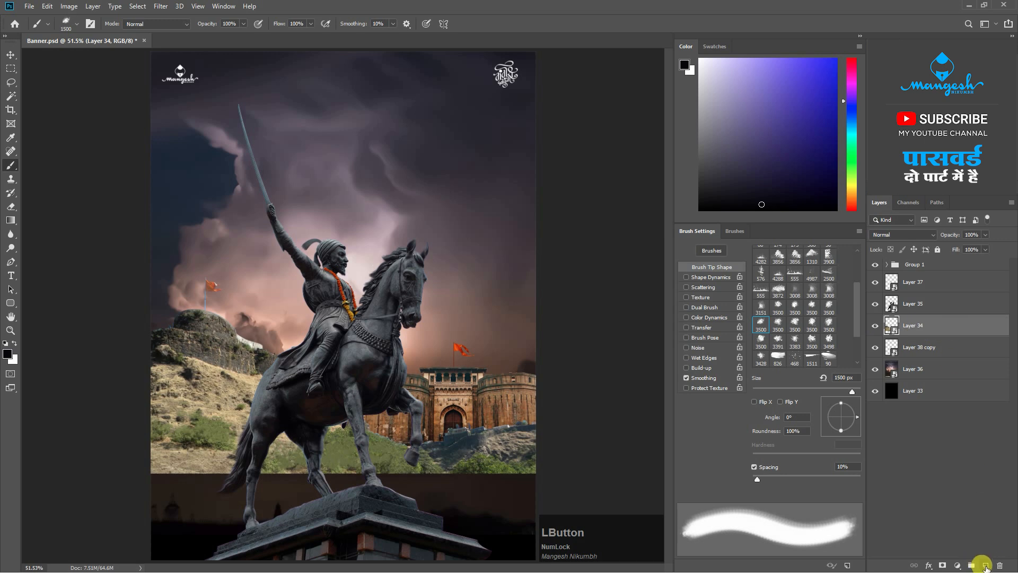
# Paint fog over the hillside and poster bottom in sampled grey-green and dark blue, reducing the fog brush to 1100 px.
pyautogui.keyDown('alt'); pyautogui.click(482, 458); pyautogui.keyUp('alt')
pyautogui.click(194, 534)
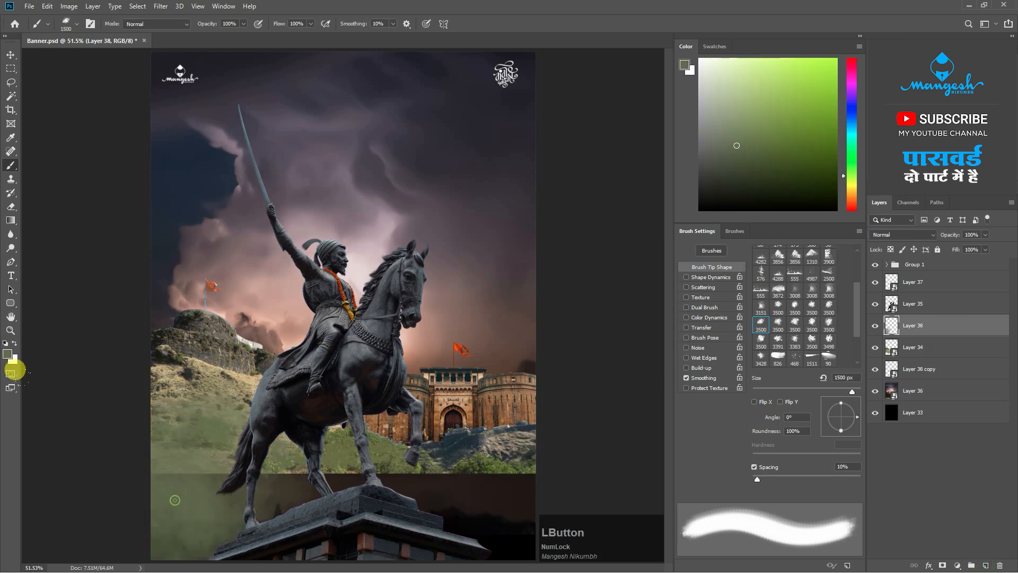
pyautogui.keyDown('alt'); pyautogui.click(515, 500); pyautogui.keyUp('alt')
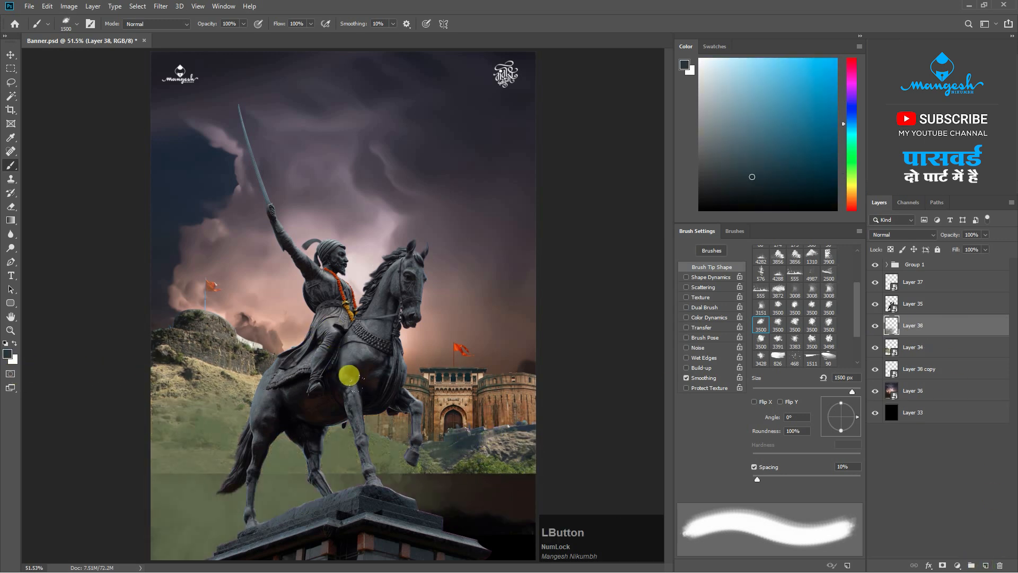
pyautogui.click(349, 376)
pyautogui.hotkey('ctrl', 'z')
pyautogui.click(374, 413)
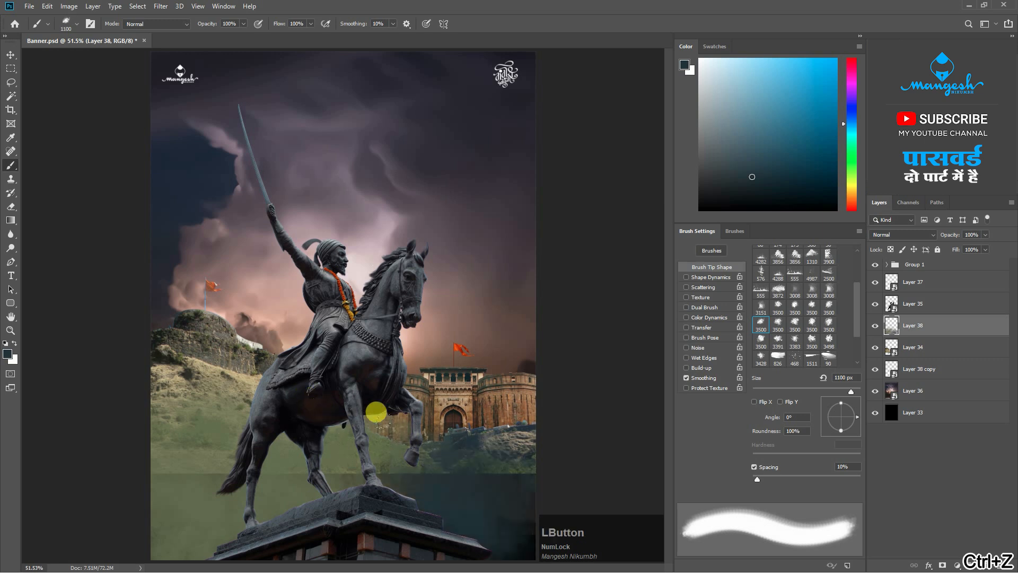
# Choose a very dark green, paint fog across the poster's bottom area, and reduce the brush to 900 px.
pyautogui.moveTo(857, 196); pyautogui.dragTo(853, 176)
pyautogui.click(742, 194)
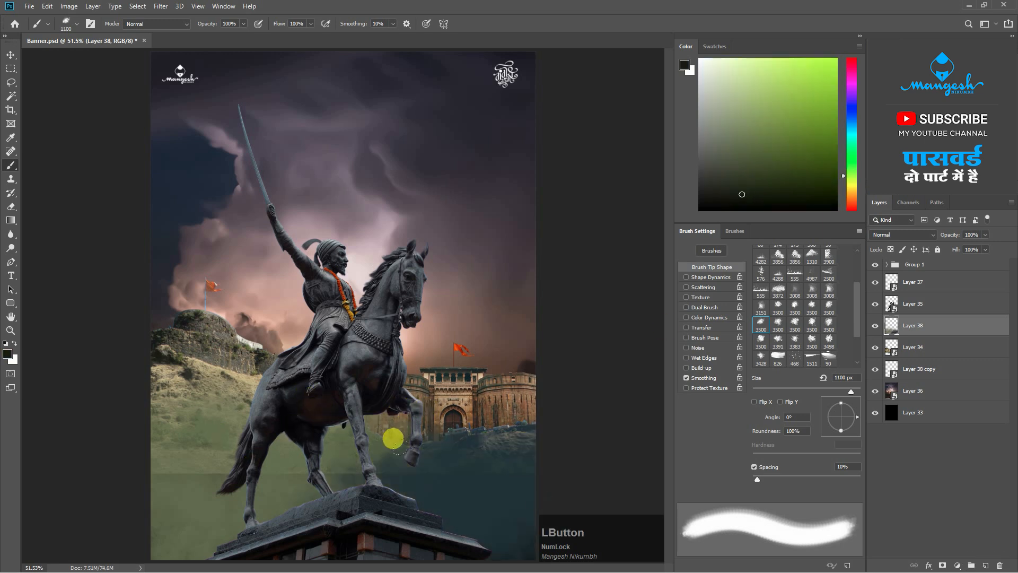
pyautogui.moveTo(391, 432); pyautogui.dragTo(63, 447)
pyautogui.press('[')
pyautogui.press('[')
# Choose the abstract powder-splatter brush from the Rust Brushes group and enlarge it to 1500 px.
pyautogui.rightClick(390, 295)
pyautogui.click(439, 384)
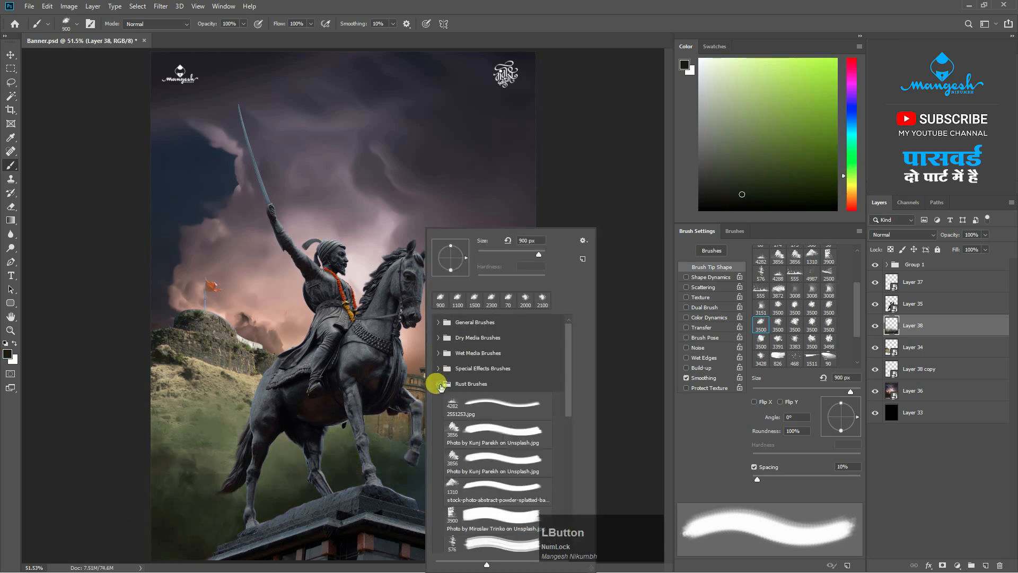
pyautogui.moveTo(574, 358)
pyautogui.mouseDown()
pyautogui.moveTo(567, 488)
pyautogui.moveTo(566, 446)
pyautogui.mouseUp()
pyautogui.scroll(4, 468, 381)
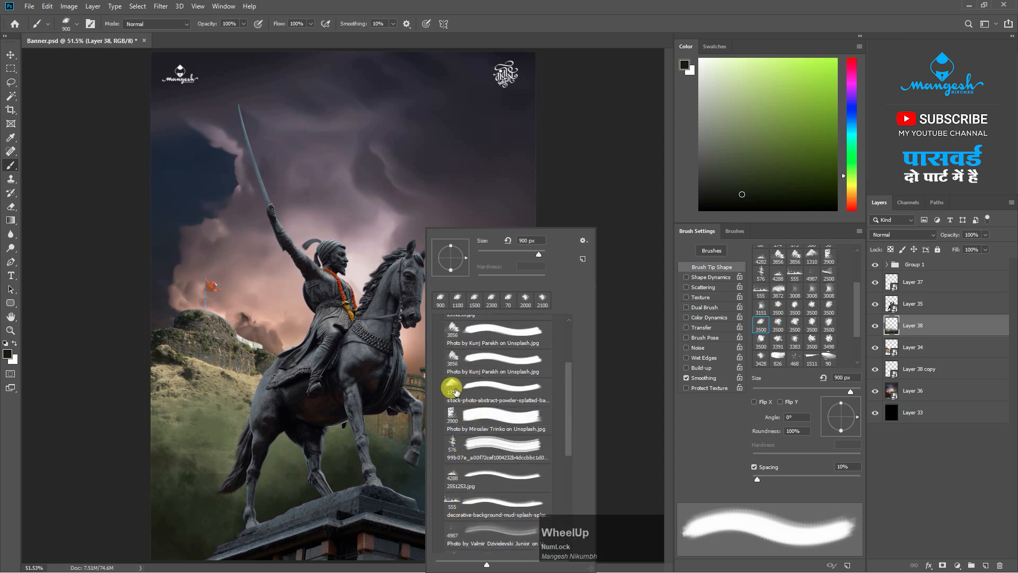
pyautogui.press('Return')
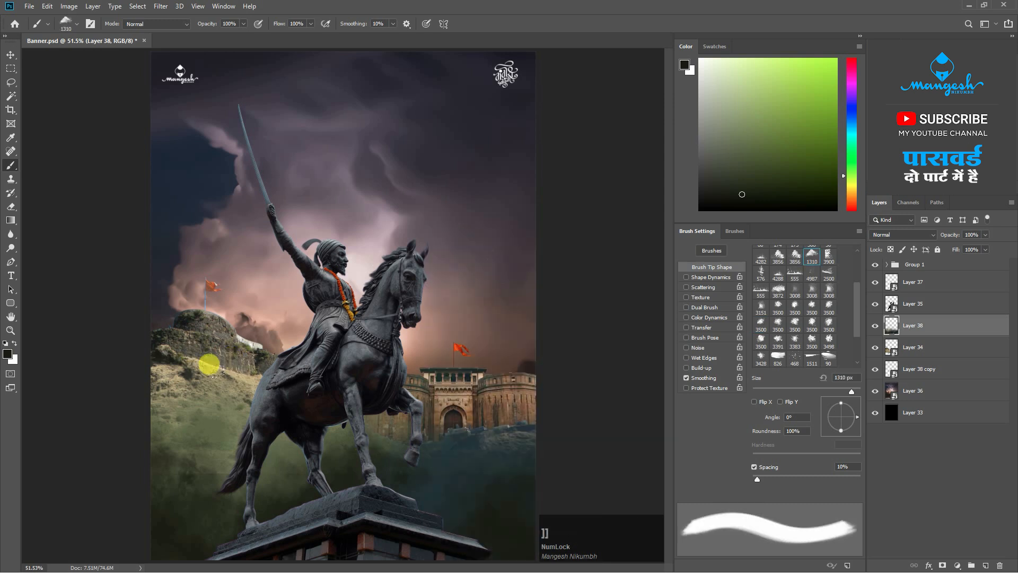
pyautogui.press(']')
pyautogui.press(']')
# Try powder-splatter strokes over the hillside on Layer 38, first in very dark green and again with the hue shifted to cyan.
pyautogui.click(21, 377)
pyautogui.hotkey('ctrl', 'z')
pyautogui.moveTo(839, 188); pyautogui.dragTo(849, 130)
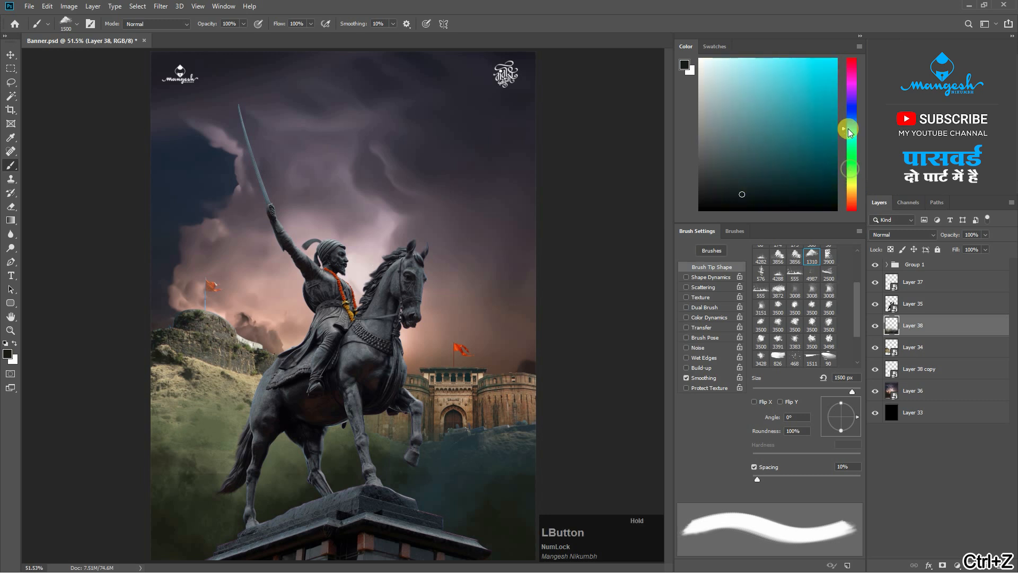
pyautogui.moveTo(225, 376); pyautogui.dragTo(190, 519)
pyautogui.hotkey('ctrl', 'z')
pyautogui.click(786, 406)
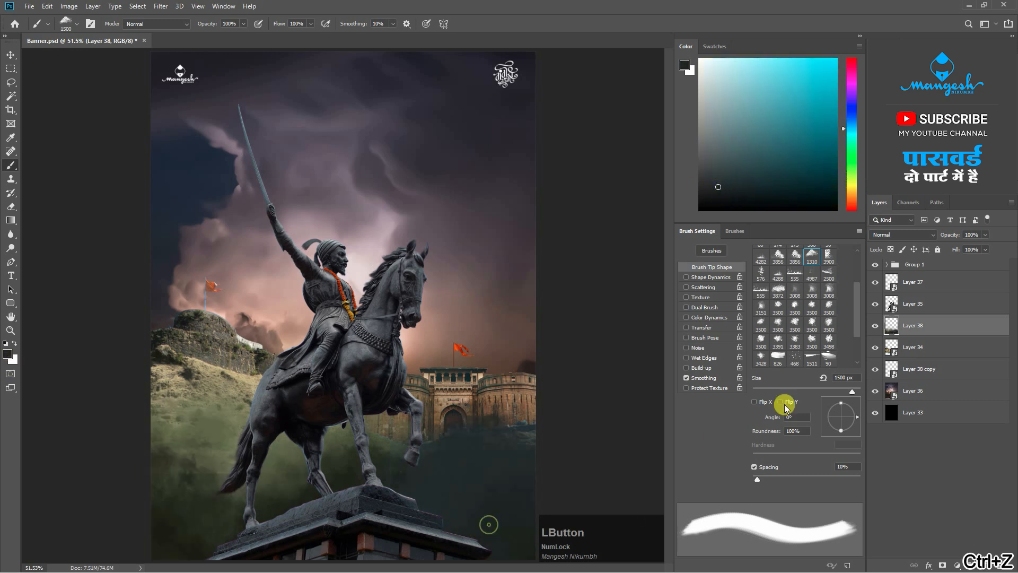
pyautogui.hotkey('ctrl', 'z')
# Rotate the splatter brush tip to 135° for a trial stroke, undo the stroke, and set the angle to 176°.
pyautogui.moveTo(859, 419); pyautogui.dragTo(831, 407)
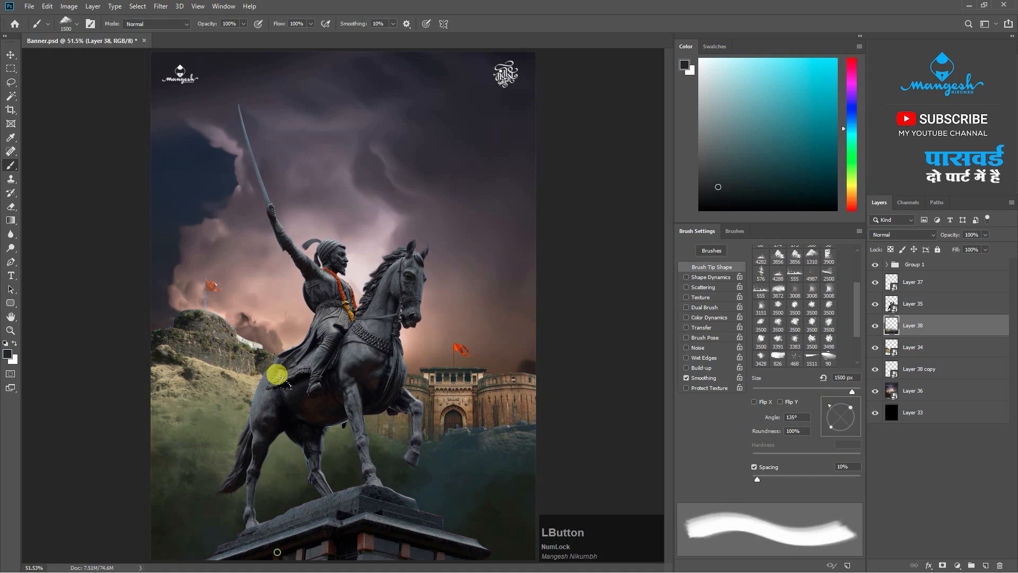
pyautogui.hotkey('ctrl', 'z')
pyautogui.click(795, 416)
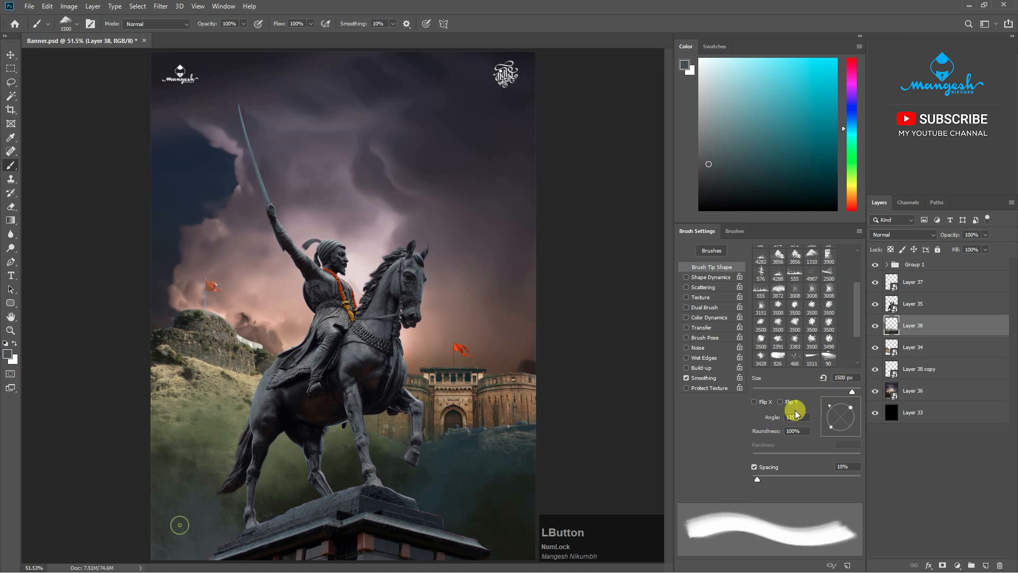
pyautogui.moveTo(834, 405); pyautogui.dragTo(825, 416)
# Paint black splatter across the poster's bottom area on Layer 38 and reduce the brush to 1100 px.
pyautogui.click(40, 368)
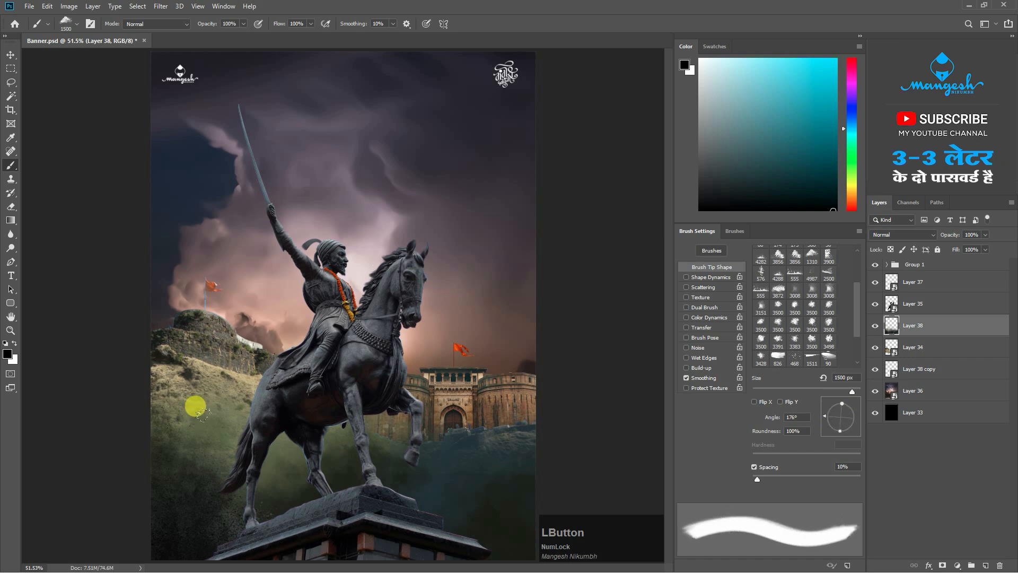
pyautogui.click(392, 478)
pyautogui.hotkey('ctrl', 'z')
pyautogui.click(295, 425)
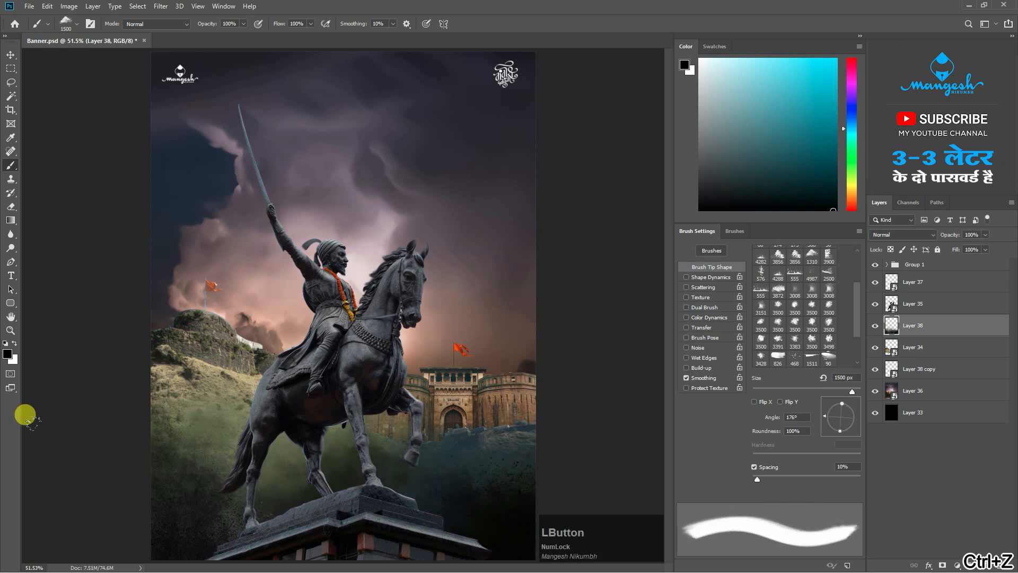
pyautogui.click(26, 415)
pyautogui.keyDown('alt'); pyautogui.click(295, 425); pyautogui.keyUp('alt')
pyautogui.hotkey('ctrl', 'z')
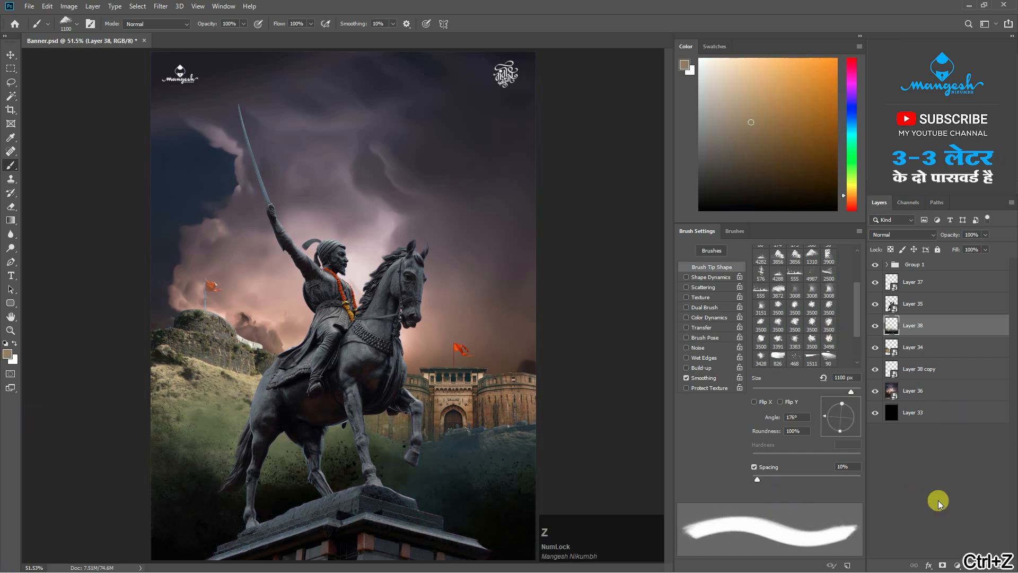
# Add a new layer above Layer 38 and paint grey-green splatter over the lower area at 1300 px.
pyautogui.click(990, 563)
pyautogui.moveTo(955, 348)
pyautogui.mouseDown()
pyautogui.moveTo(895, 341)
pyautogui.moveTo(933, 320)
pyautogui.mouseUp()
pyautogui.click(210, 431)
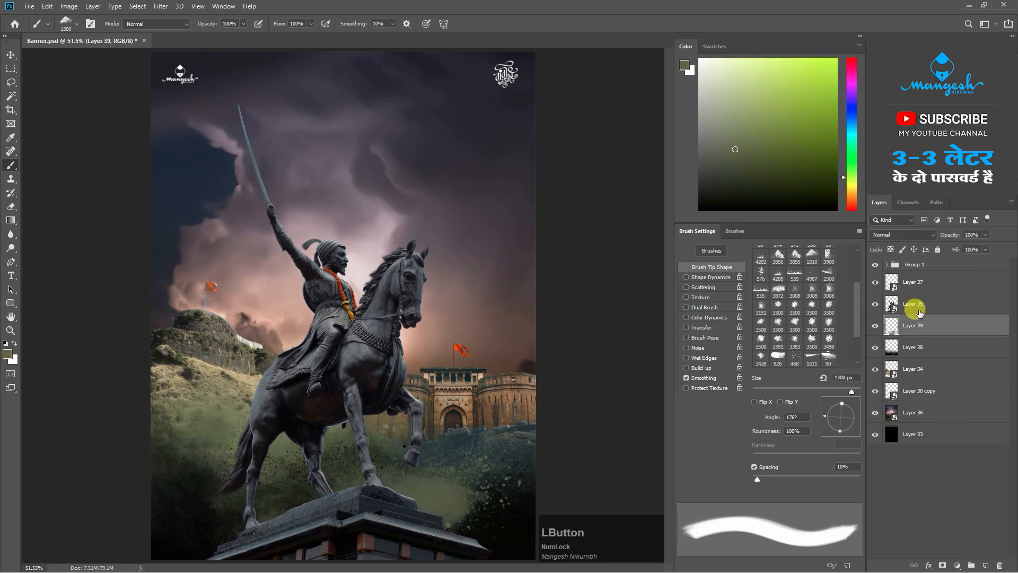
# Paint more splatter over the lower area on Layer 39 using very dark green, black and sampled near-black blue.
pyautogui.click(774, 200)
pyautogui.click(329, 441)
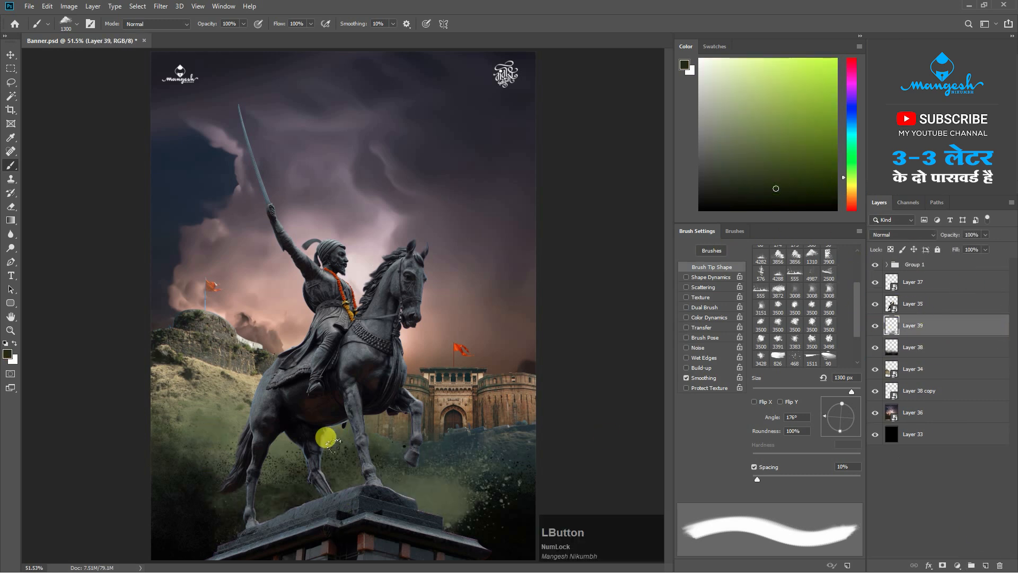
pyautogui.click(509, 383)
pyautogui.click(798, 277)
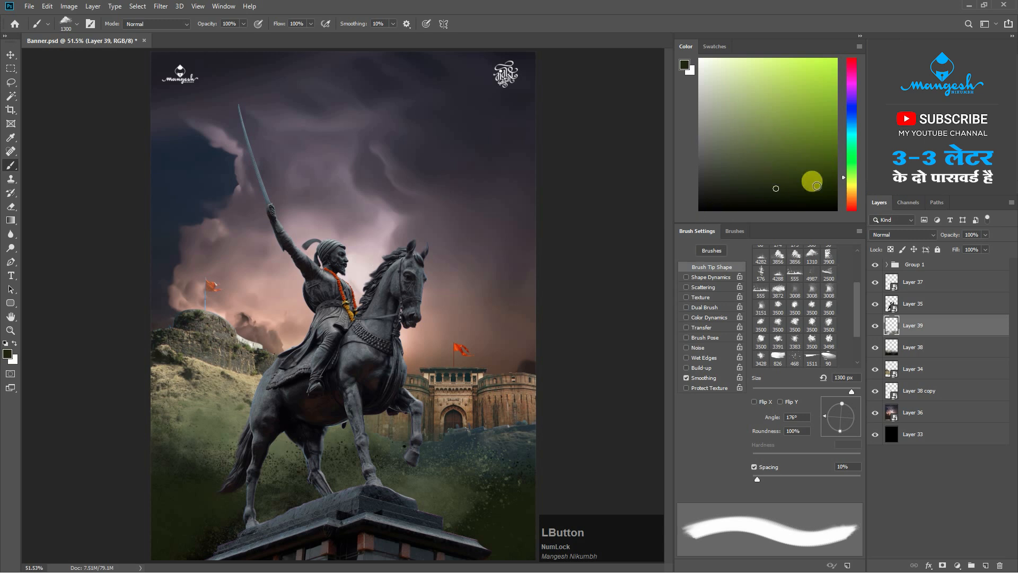
pyautogui.click(476, 333)
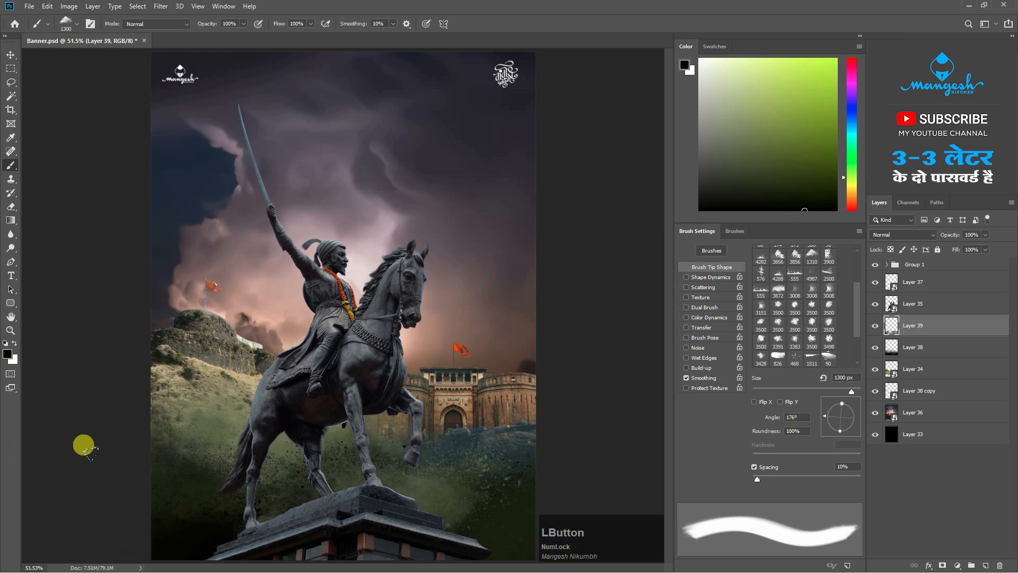
pyautogui.keyDown('alt'); pyautogui.click(252, 539); pyautogui.keyUp('alt')
pyautogui.click(474, 307)
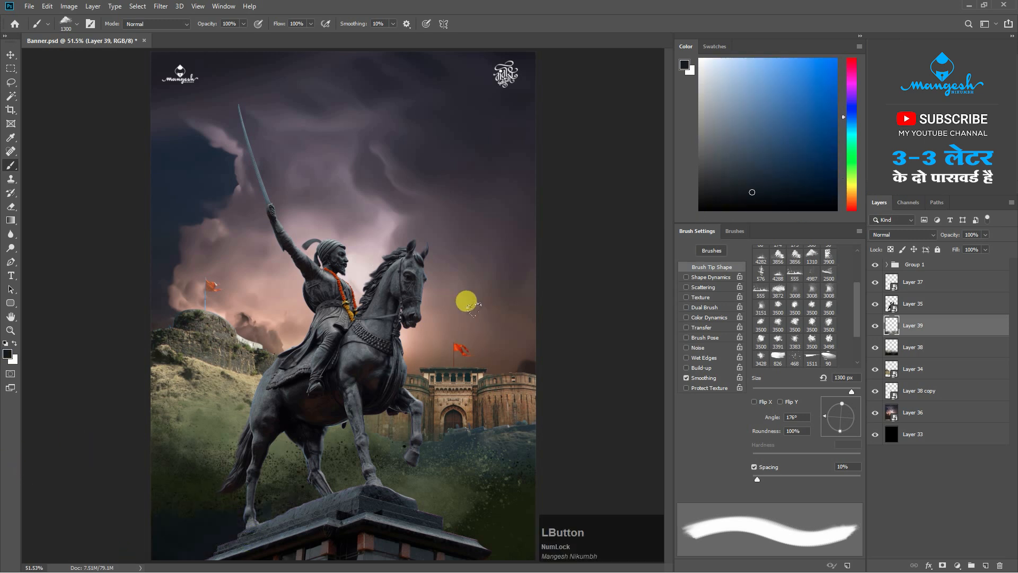
pyautogui.keyDown('alt'); pyautogui.click(414, 530); pyautogui.keyUp('alt')
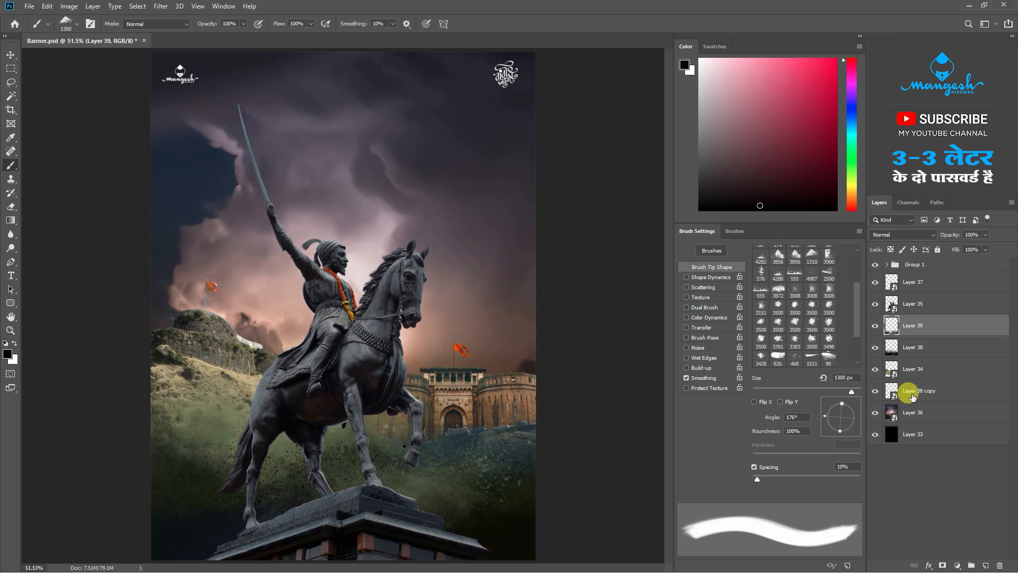
# Add a new layer above Layer 34, undo a trial splatter stroke, and move Layer 40 above Layer 38.
pyautogui.click(932, 369)
pyautogui.click(985, 565)
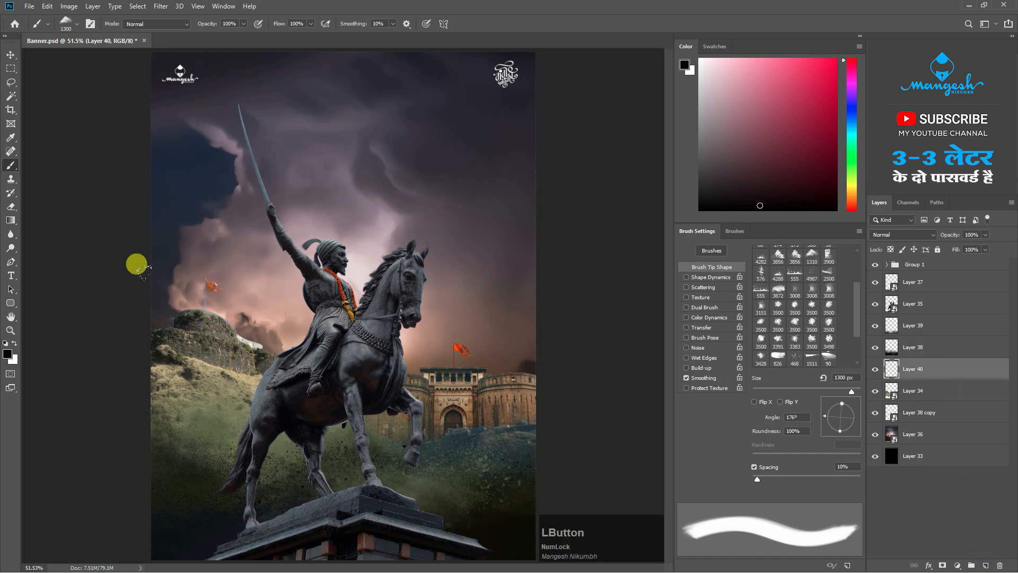
pyautogui.keyDown('alt'); pyautogui.click(220, 368); pyautogui.keyUp('alt')
pyautogui.hotkey('ctrl', 'z')
pyautogui.click(718, 82)
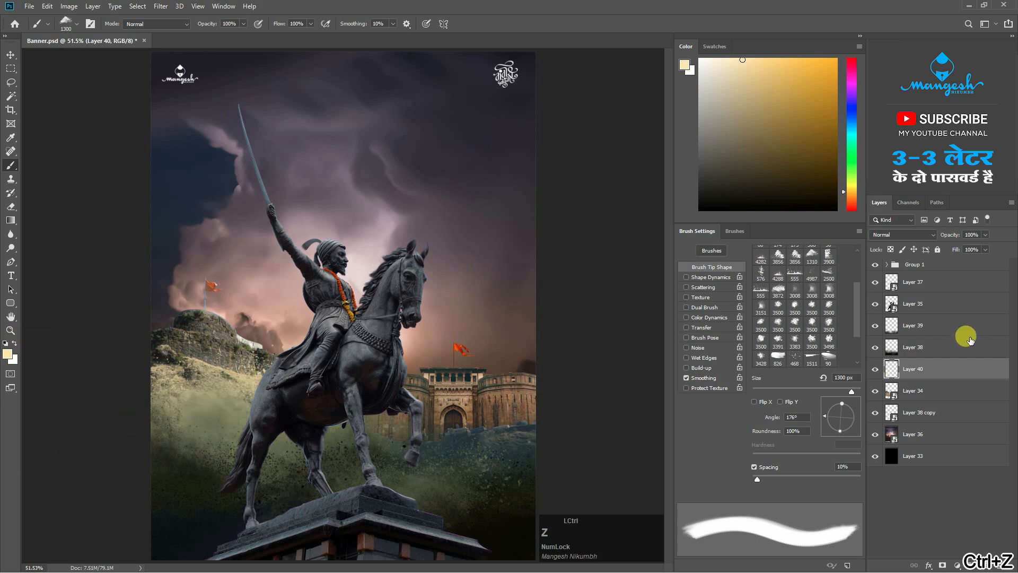
pyautogui.moveTo(916, 370); pyautogui.dragTo(911, 337)
# Paint splatter on Layer 40 in sampled grey-green and dark teal, reducing the brush to 1000 px, and select Layer 39.
pyautogui.keyDown('alt'); pyautogui.click(309, 440); pyautogui.keyUp('alt')
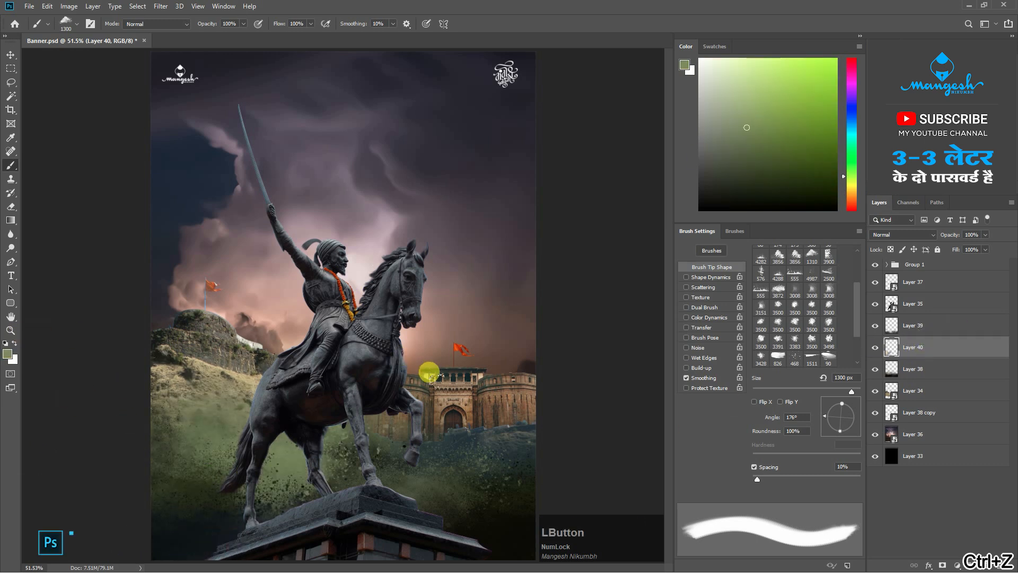
pyautogui.press('[')
pyautogui.press('[')
pyautogui.press('[')
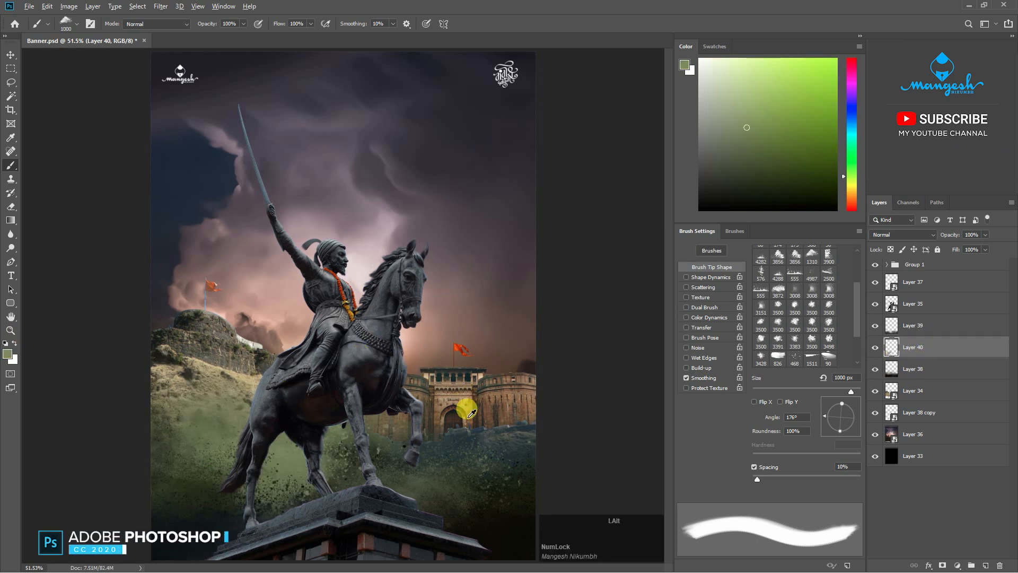
pyautogui.keyDown('alt'); pyautogui.click(460, 436); pyautogui.keyUp('alt')
pyautogui.click(814, 363)
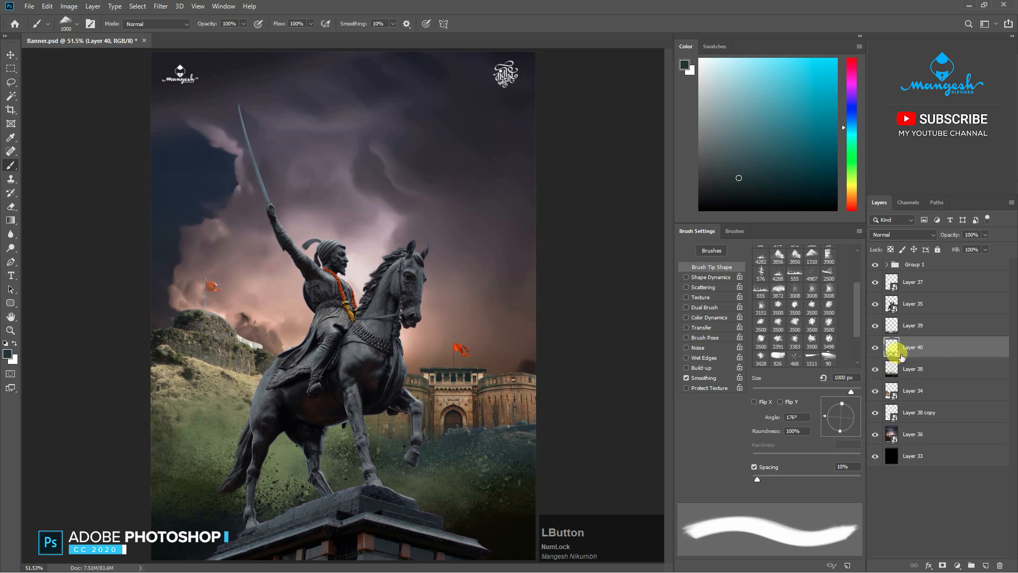
pyautogui.click(922, 326)
pyautogui.hotkey('ctrl', 'z')
# Try splatter strokes beside the statue's pedestal in sampled grey-green and a darker green, undoing each one.
pyautogui.keyDown('alt'); pyautogui.click(327, 489); pyautogui.keyUp('alt')
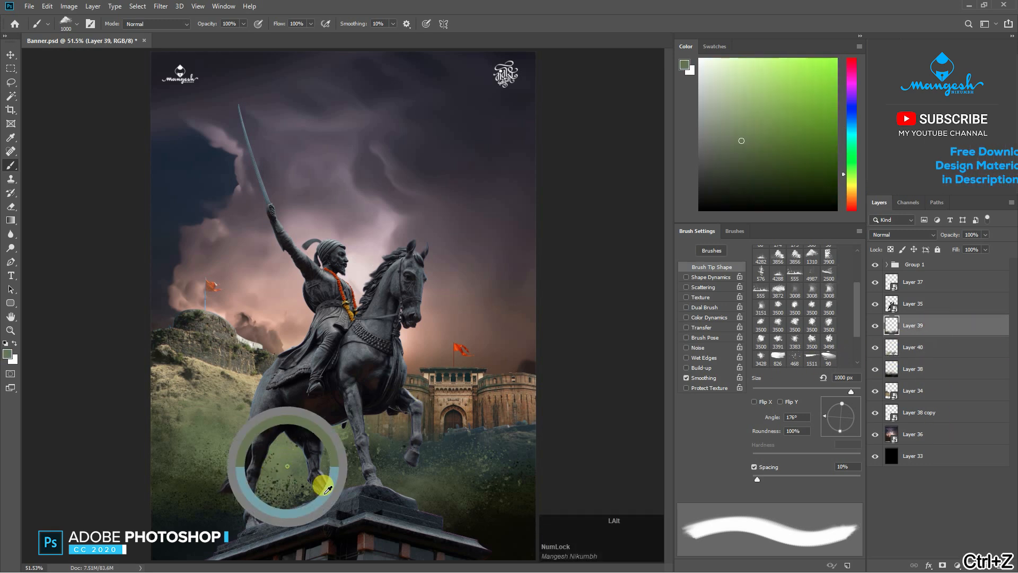
pyautogui.click(395, 497)
pyautogui.hotkey('ctrl', 'z')
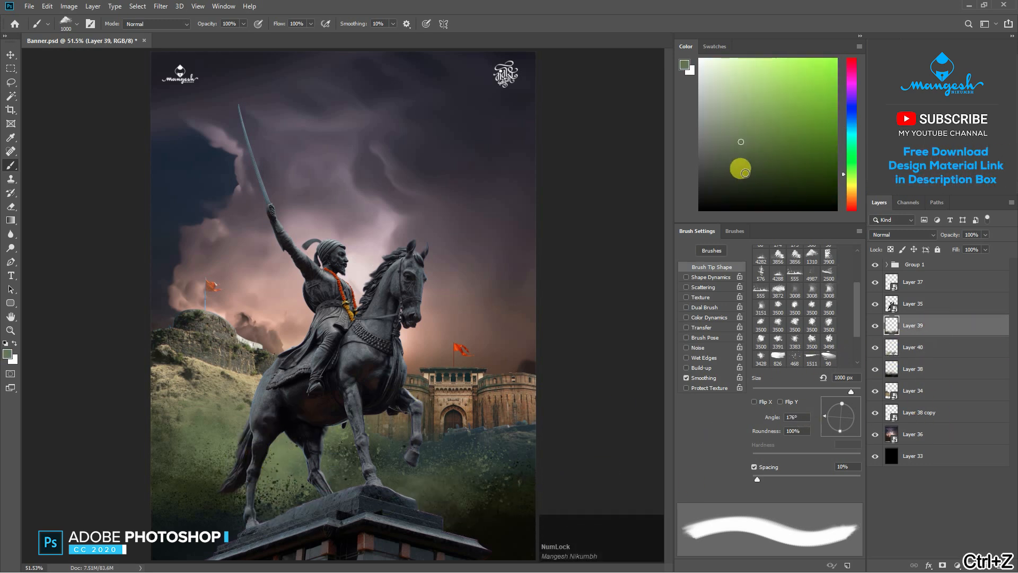
pyautogui.click(746, 163)
pyautogui.click(422, 504)
pyautogui.hotkey('ctrl', 'z')
pyautogui.click(427, 517)
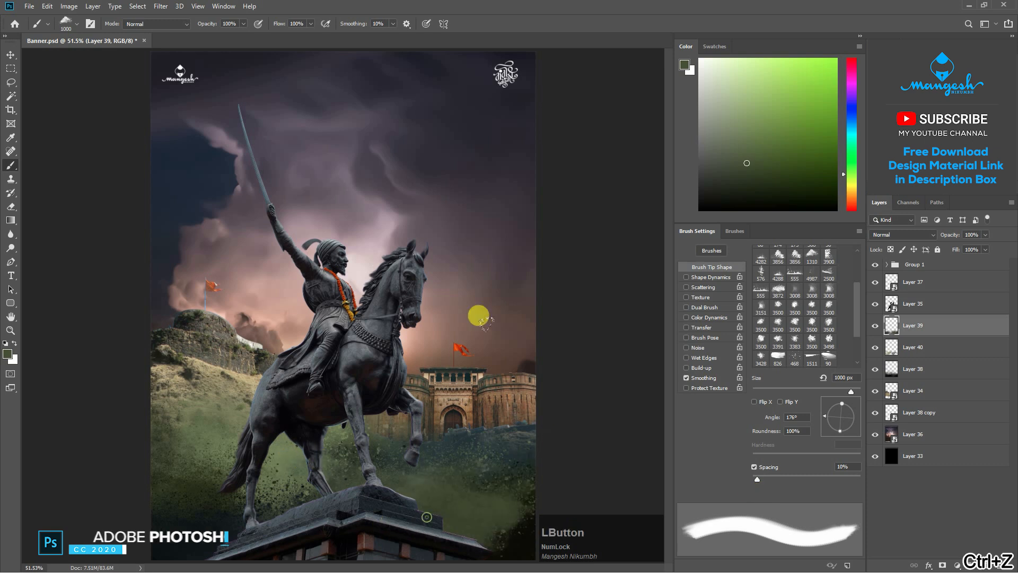
pyautogui.hotkey('ctrl', 'z')
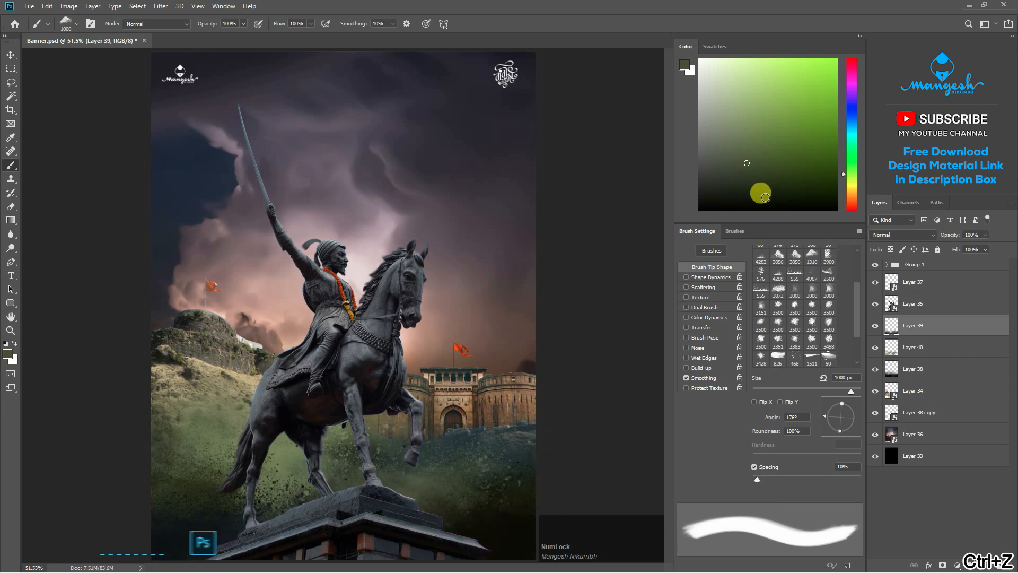
# Choose a very dark green and paint splatter behind the horse's legs and pedestal on Layer 39.
pyautogui.keyDown('alt'); pyautogui.click(352, 453); pyautogui.keyUp('alt')
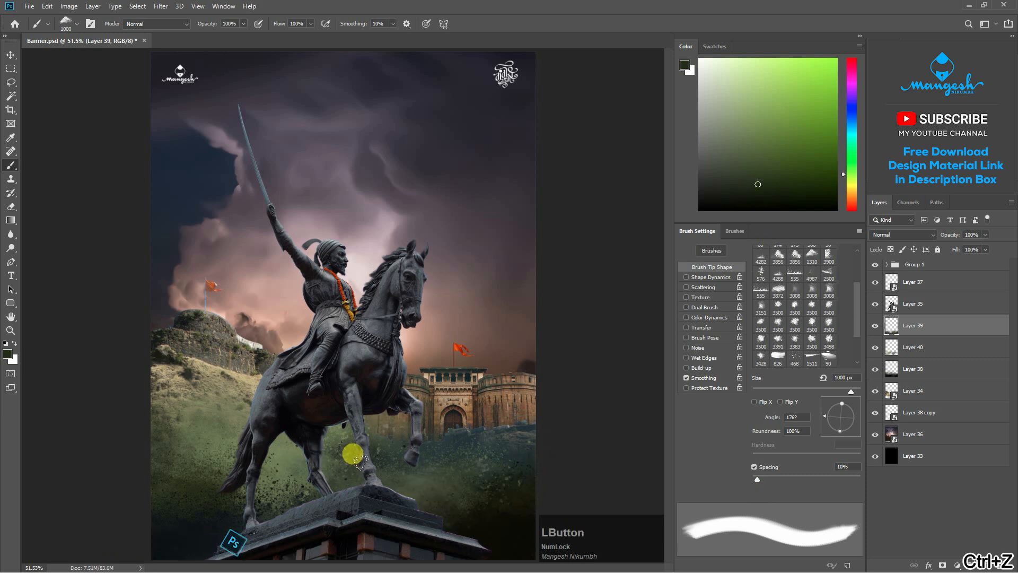
pyautogui.click(280, 438)
pyautogui.click(362, 498)
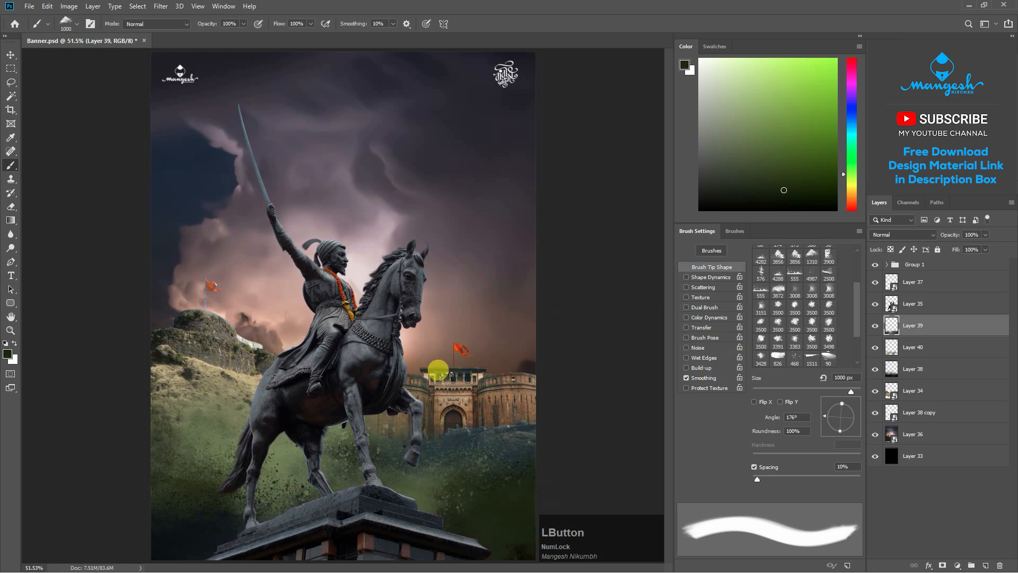
# Set the brush tip angle to -7° and try near-black splatter beside the pedestal, undoing the stroke.
pyautogui.moveTo(848, 419); pyautogui.dragTo(853, 422)
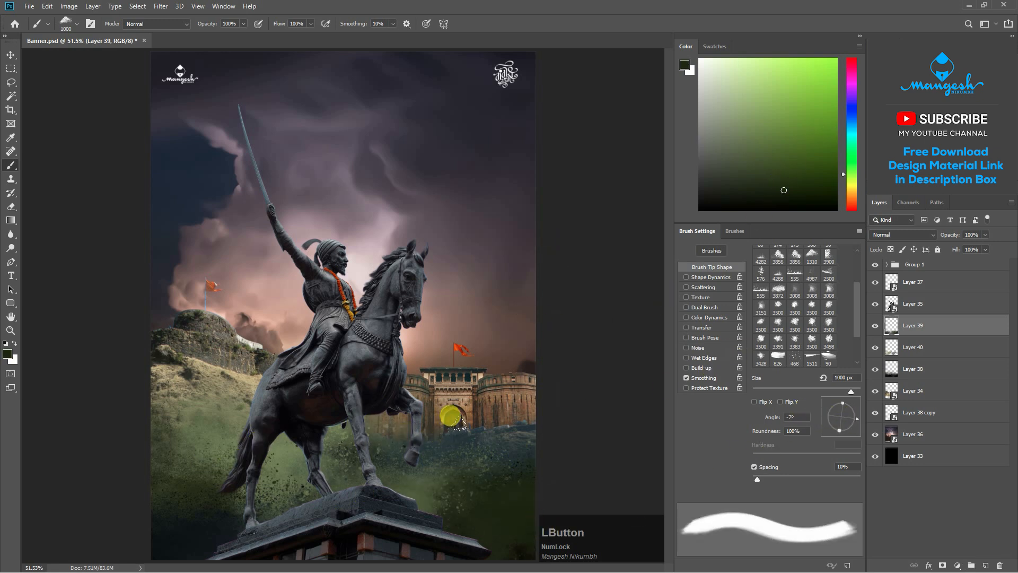
pyautogui.click(555, 478)
pyautogui.hotkey('ctrl', 'z')
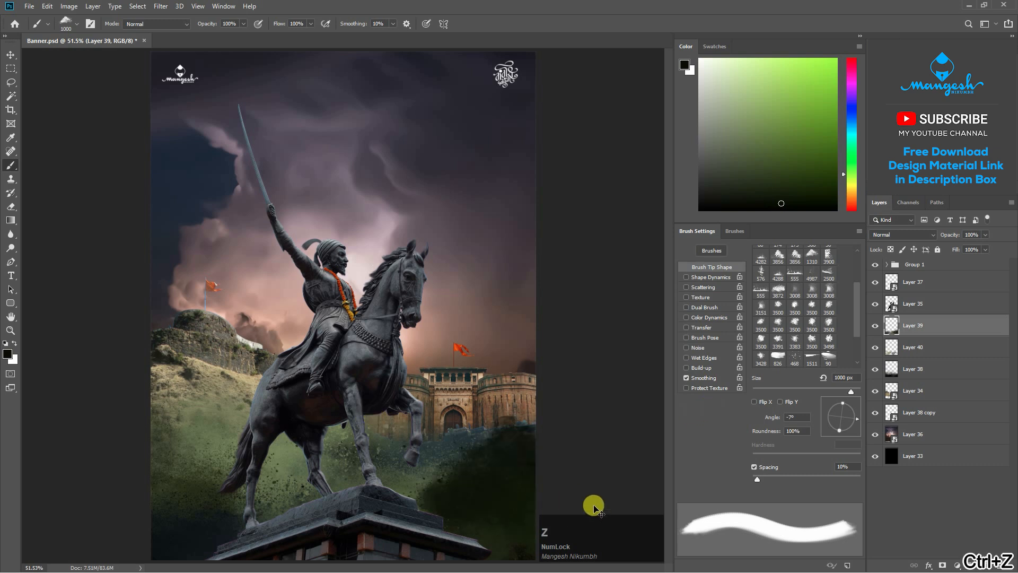
# Brighten the hill on Layer 34 with a Levels adjustment that lowers the white input level.
pyautogui.press('v')
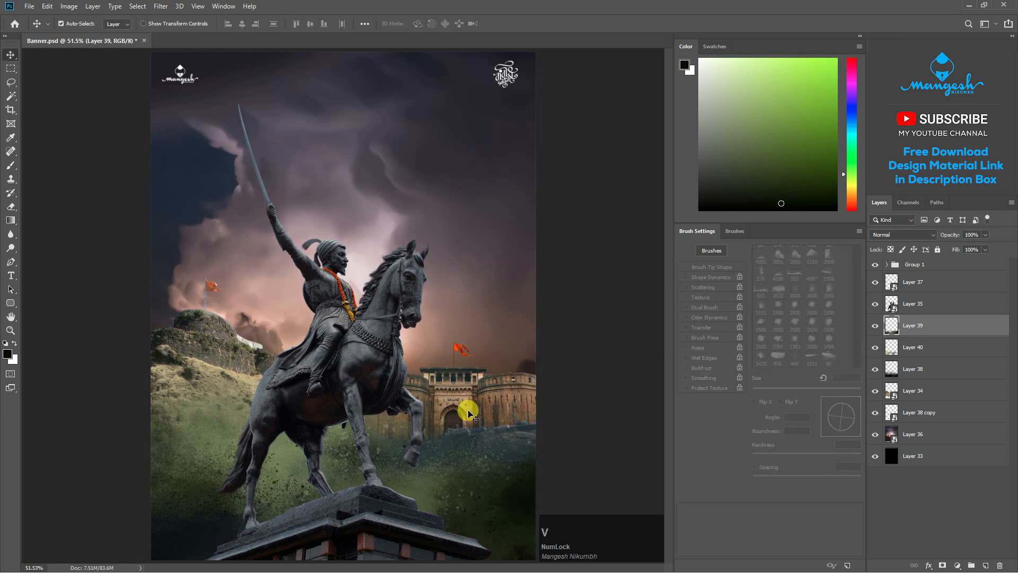
pyautogui.click(928, 391)
pyautogui.hotkey('ctrl', 'l')
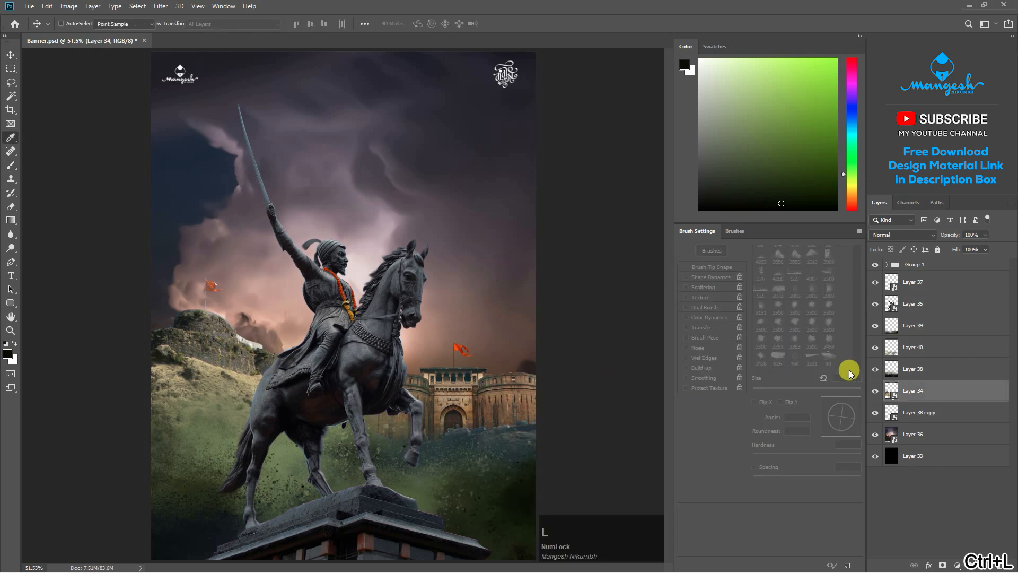
pyautogui.click(711, 399)
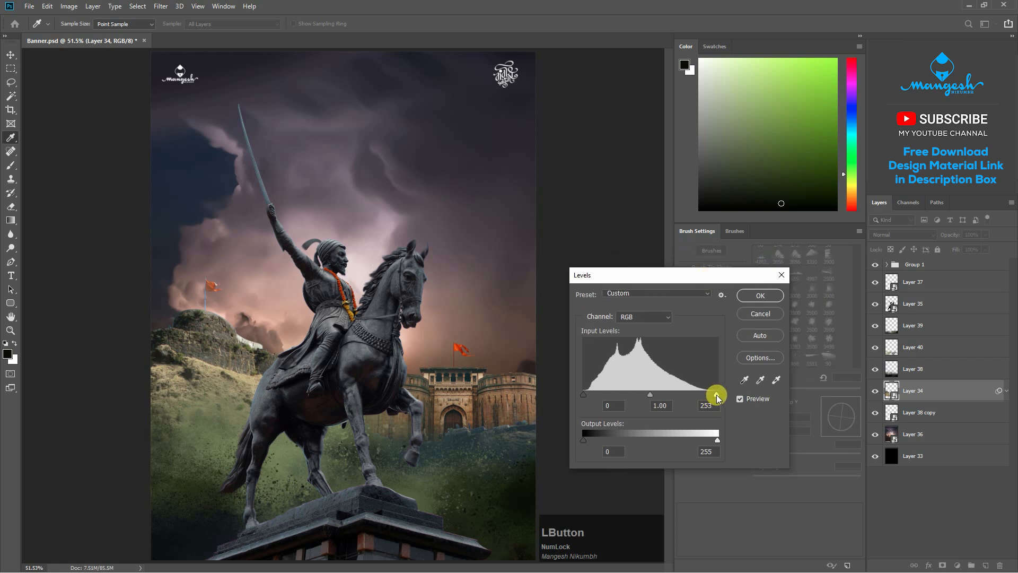
pyautogui.moveTo(717, 398); pyautogui.dragTo(704, 399)
pyautogui.press('Return')
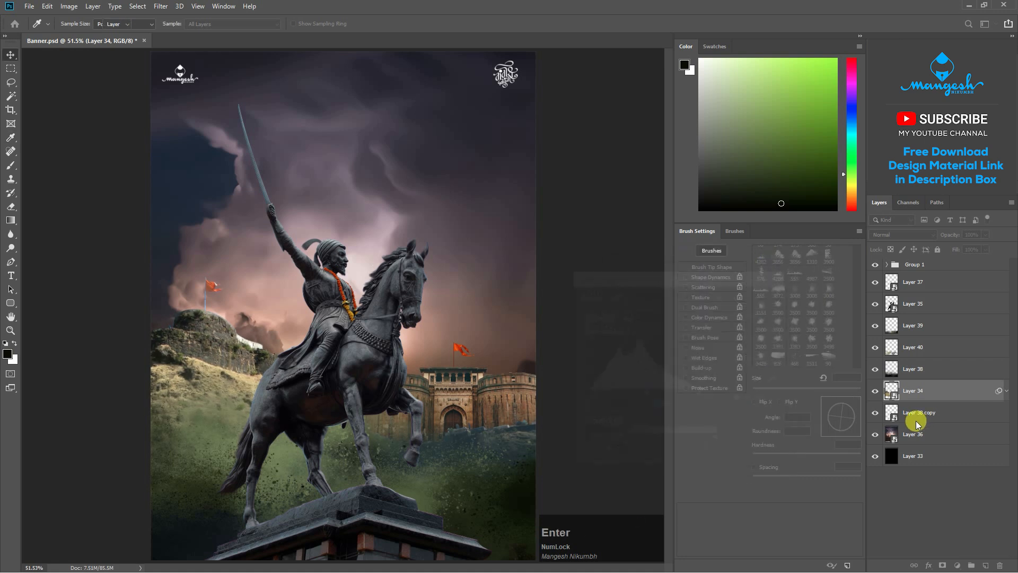
# Brighten the fort on Layer 38 copy with a Levels adjustment that lowers the white input level.
pyautogui.press('v')
pyautogui.click(899, 444)
pyautogui.hotkey('ctrl', 'l')
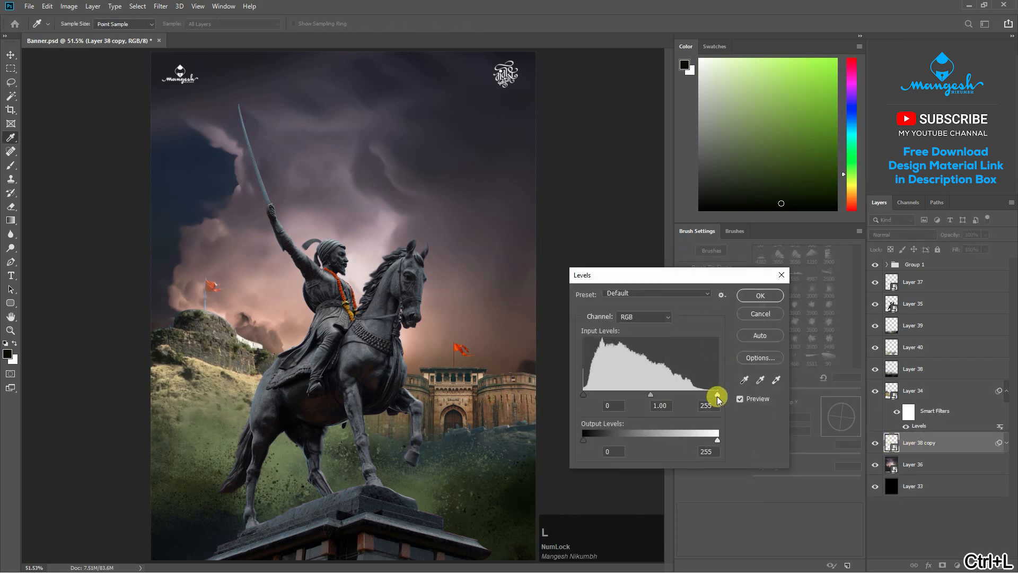
pyautogui.moveTo(715, 395); pyautogui.dragTo(689, 401)
pyautogui.press('Return')
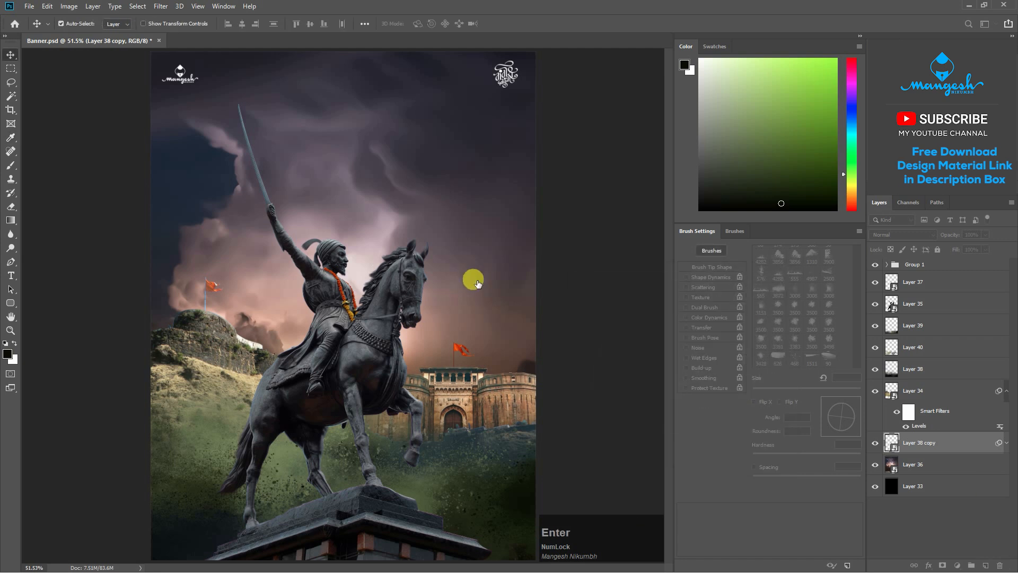
# Add a new layer above the horse on Layer 35 and try a grey splatter sampled from the pedestal, undoing the stroke.
pyautogui.click(439, 209)
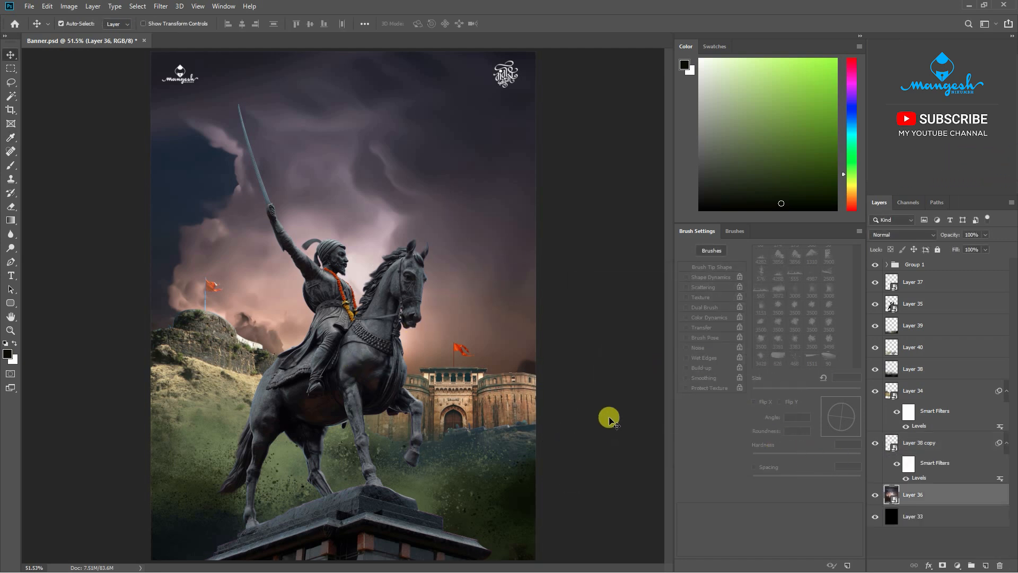
pyautogui.click(914, 307)
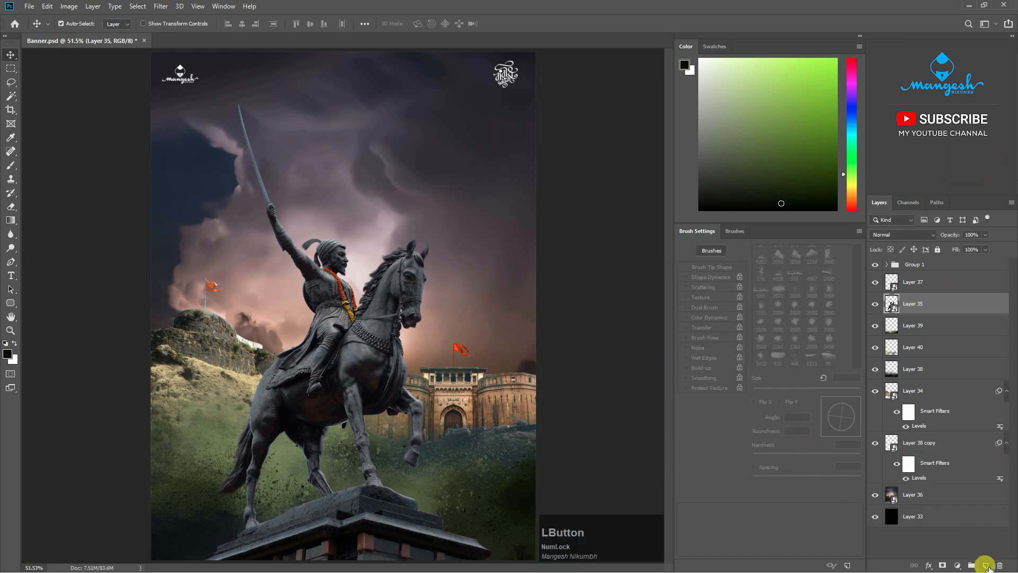
pyautogui.click(986, 565)
pyautogui.press('b')
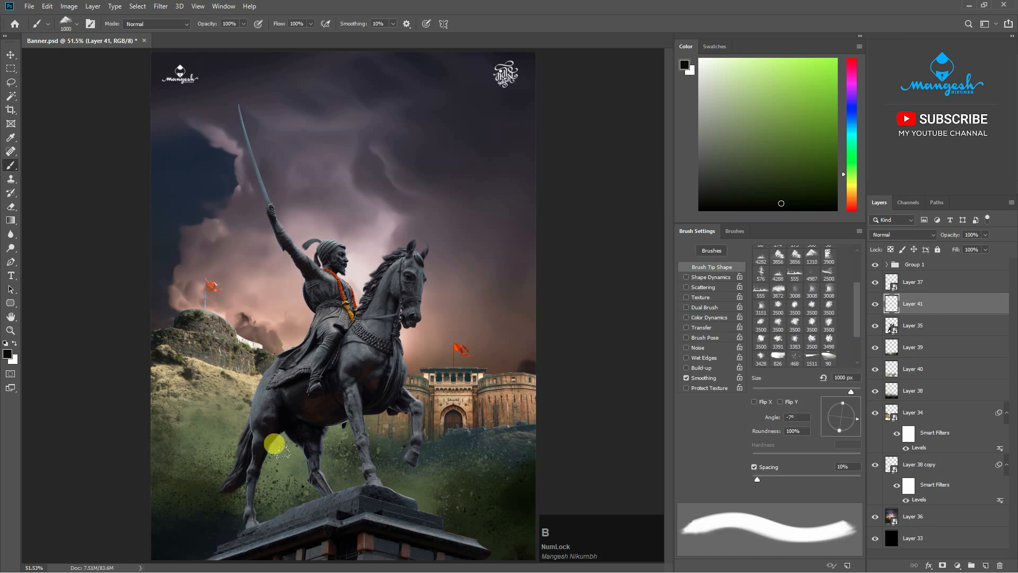
pyautogui.keyDown('alt'); pyautogui.click(322, 517); pyautogui.keyUp('alt')
pyautogui.click(261, 405)
pyautogui.hotkey('ctrl', 'z')
# Choose the cpt_motorcross-411 splatter brush at 1500 px and paint near-black dirt over the pedestal on Layer 41.
pyautogui.rightClick(369, 419)
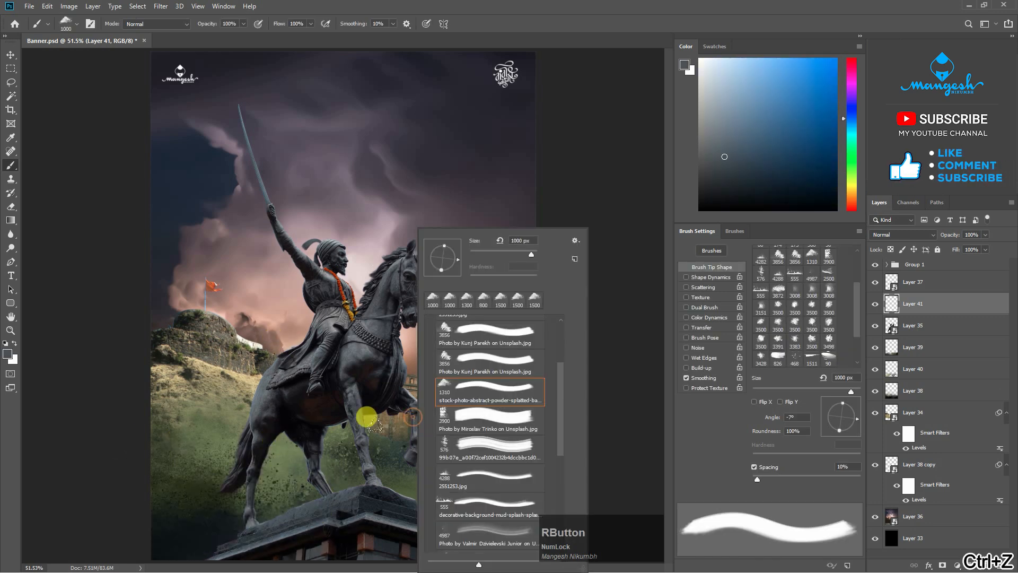
pyautogui.moveTo(556, 389)
pyautogui.mouseDown()
pyautogui.moveTo(559, 363)
pyautogui.moveTo(550, 432)
pyautogui.mouseUp()
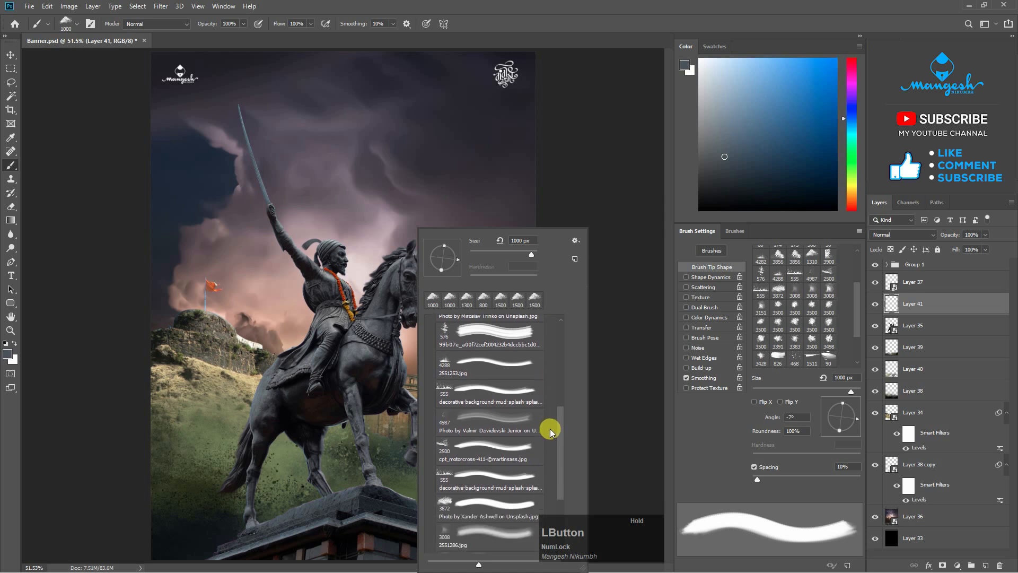
pyautogui.click(446, 445)
pyautogui.keyDown('alt'); pyautogui.click(343, 507); pyautogui.keyUp('alt')
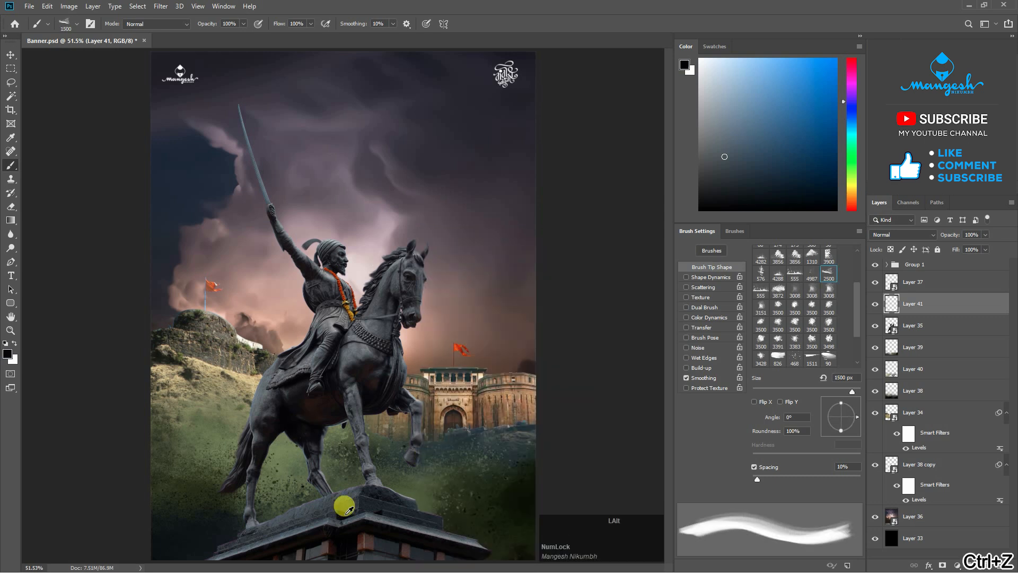
pyautogui.click(255, 503)
pyautogui.click(382, 493)
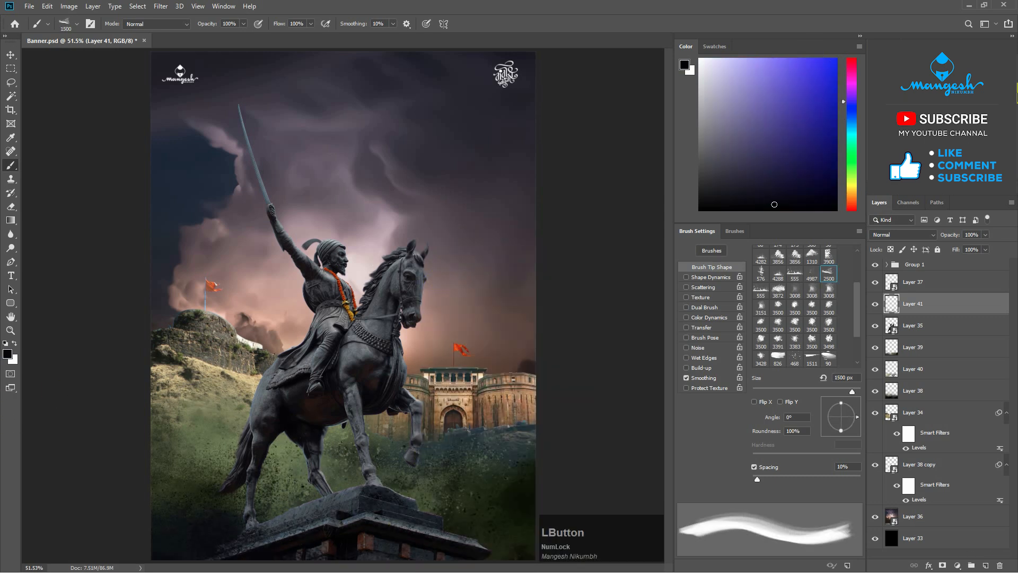
pyautogui.click(875, 305)
pyautogui.click(875, 304)
# Add a new layer above the hill on Layer 34 and choose the pbbymef1 fog brush.
pyautogui.press('v')
pyautogui.click(874, 412)
pyautogui.click(875, 412)
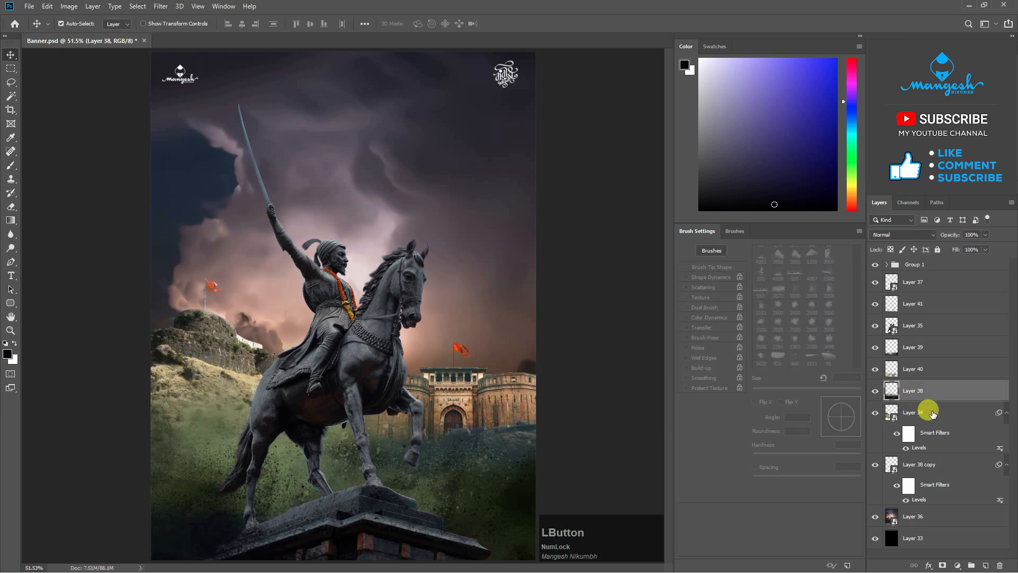
pyautogui.click(941, 413)
pyautogui.click(985, 565)
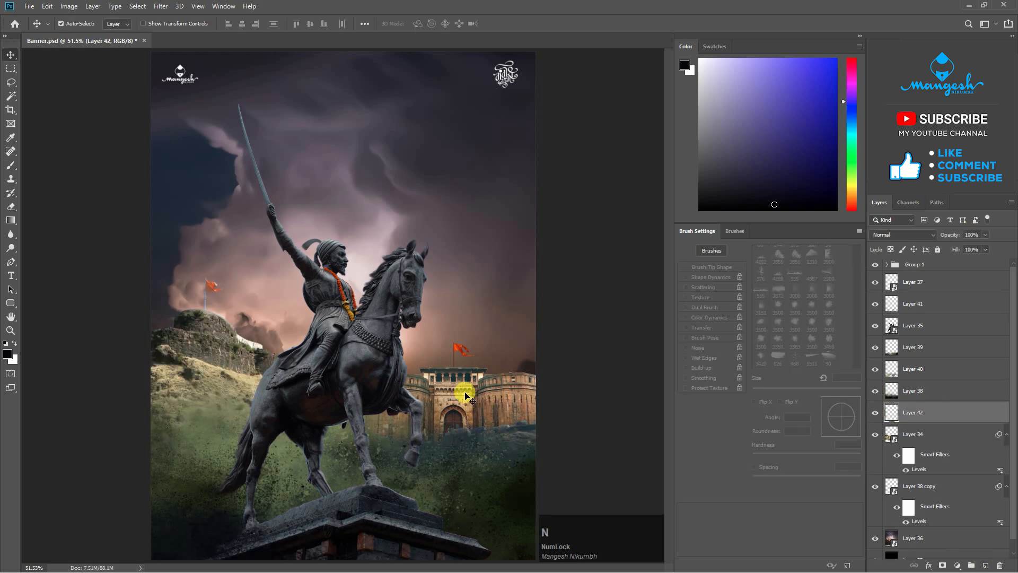
pyautogui.press('b')
pyautogui.rightClick(434, 399)
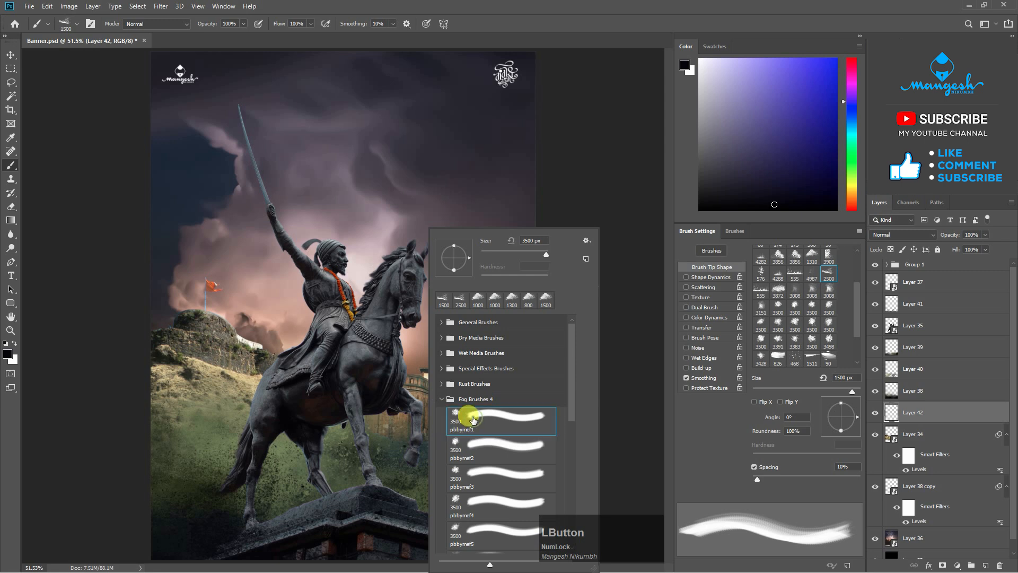
pyautogui.press('Return')
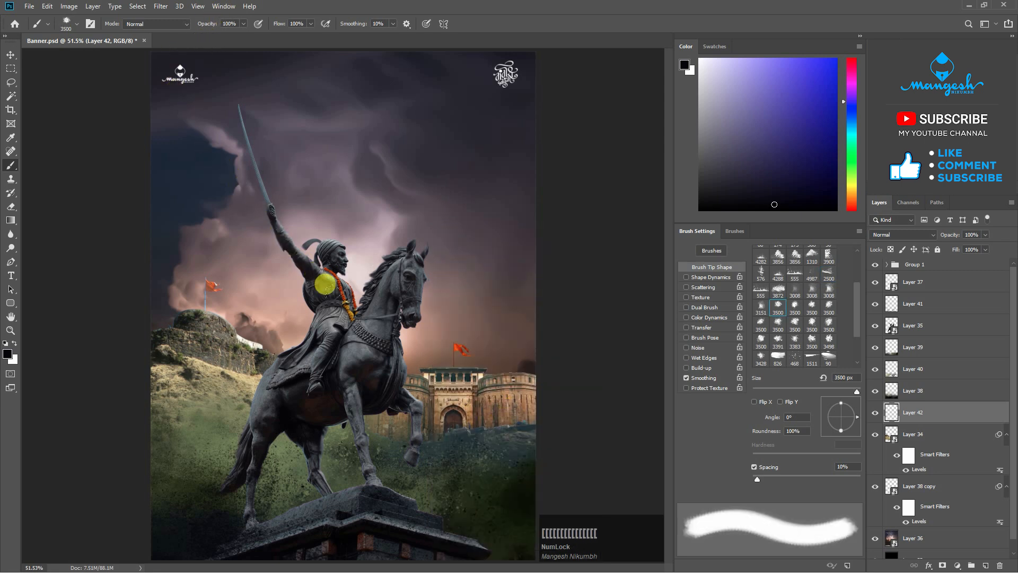
# Try olive fog sampled from the grass above the fort with the brush at 1000 px.
pyautogui.keyDown('alt'); pyautogui.click(199, 431); pyautogui.keyUp('alt')
pyautogui.click(482, 332)
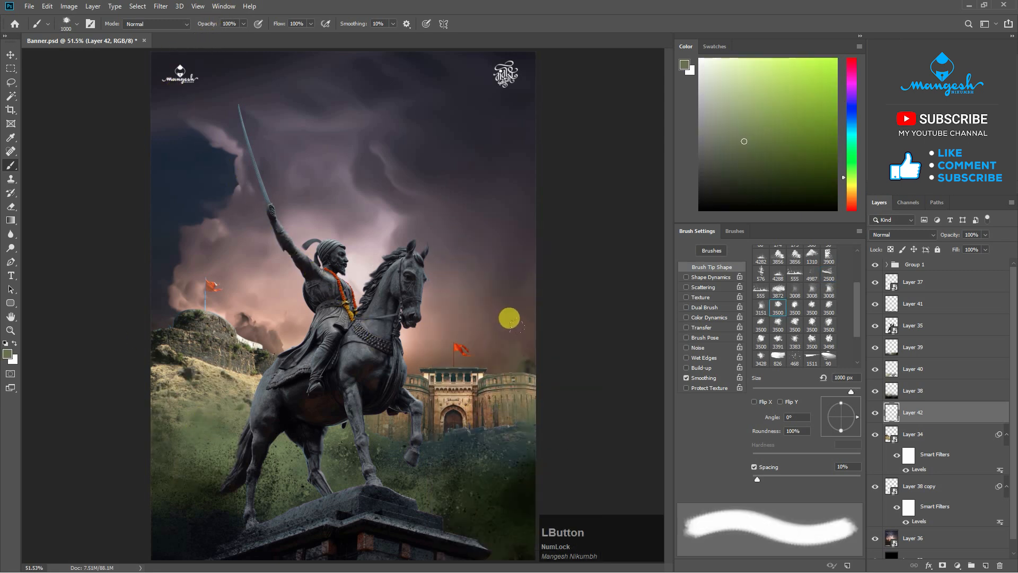
pyautogui.hotkey('ctrl', 'z')
pyautogui.click(462, 319)
# Sample dark slate near the fort's base and paint fog over the fort with a 700 px brush at 50% opacity and 58% flow.
pyautogui.keyDown('alt'); pyautogui.click(524, 434); pyautogui.keyUp('alt')
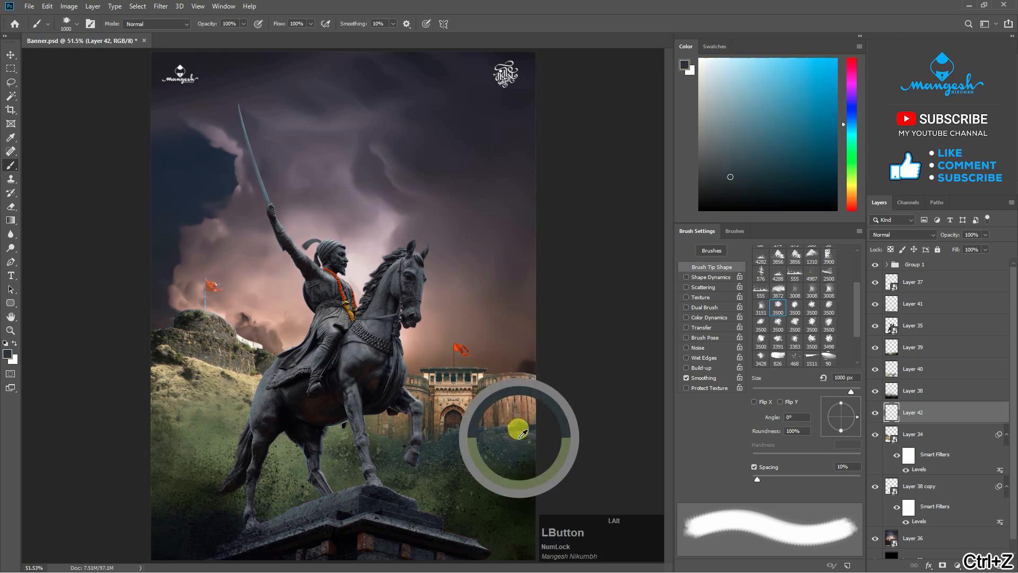
pyautogui.press('[')
pyautogui.press('[')
pyautogui.press('[')
pyautogui.click(482, 370)
pyautogui.hotkey('ctrl', 'z')
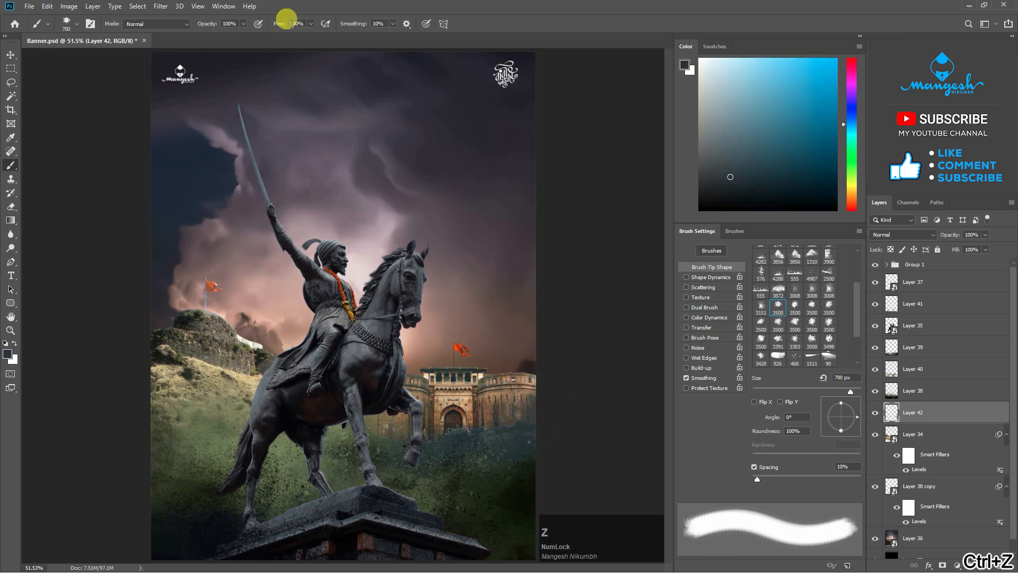
pyautogui.click(242, 25)
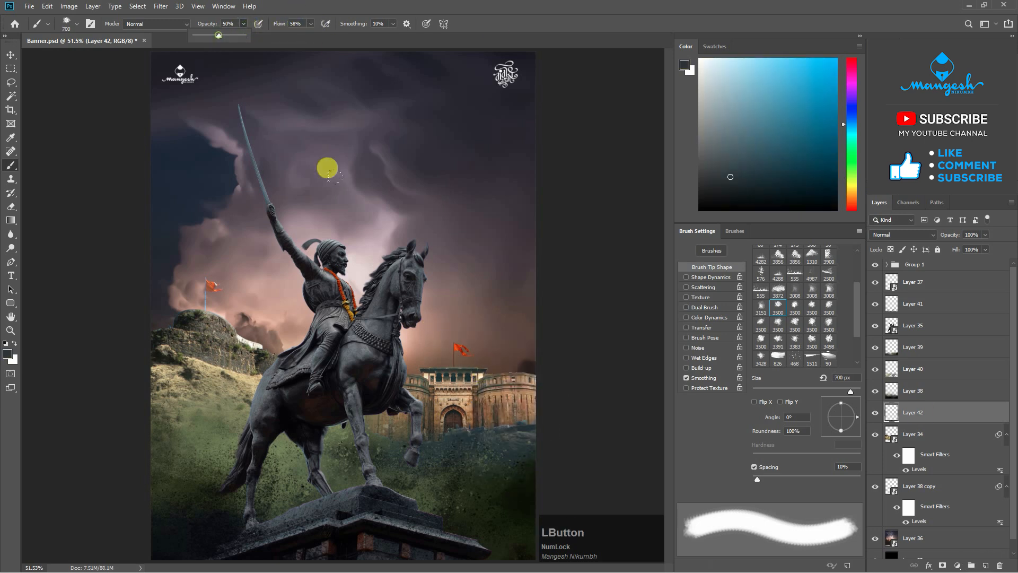
pyautogui.click(471, 363)
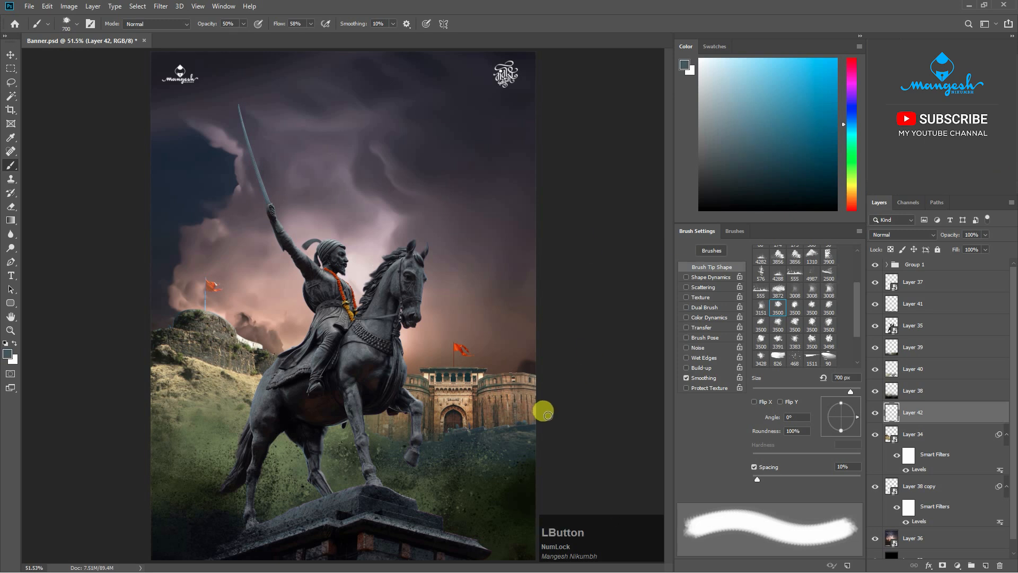
# Paint soft fog over the hill and the fort's base on Layer 42, shifting the sampled olive colour towards green.
pyautogui.keyDown('alt'); pyautogui.click(207, 397); pyautogui.keyUp('alt')
pyautogui.moveTo(208, 323)
pyautogui.mouseDown()
pyautogui.moveTo(108, 233)
pyautogui.moveTo(238, 270)
pyautogui.mouseUp()
pyautogui.hotkey('ctrl', 'z')
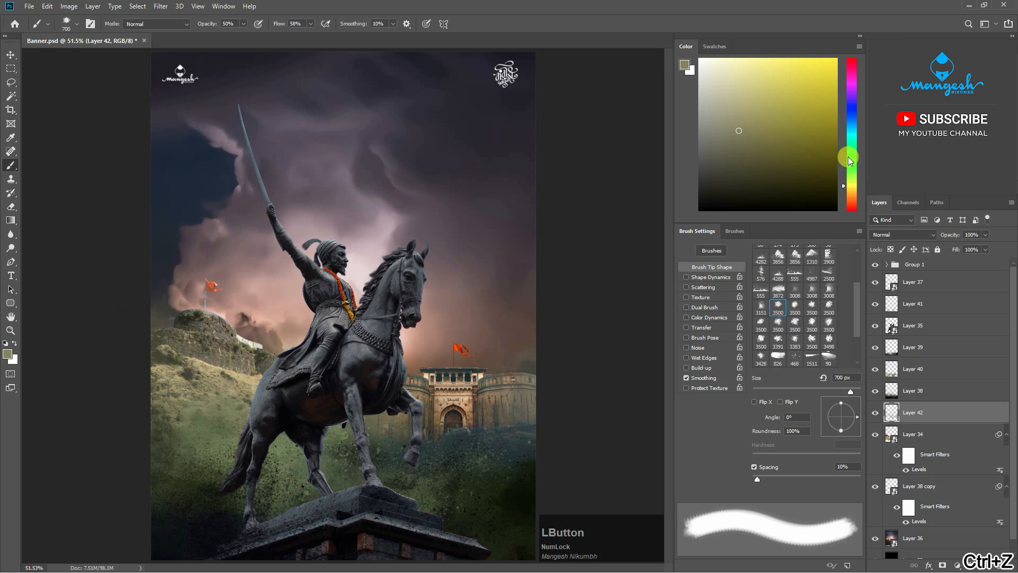
pyautogui.moveTo(849, 161); pyautogui.dragTo(854, 175)
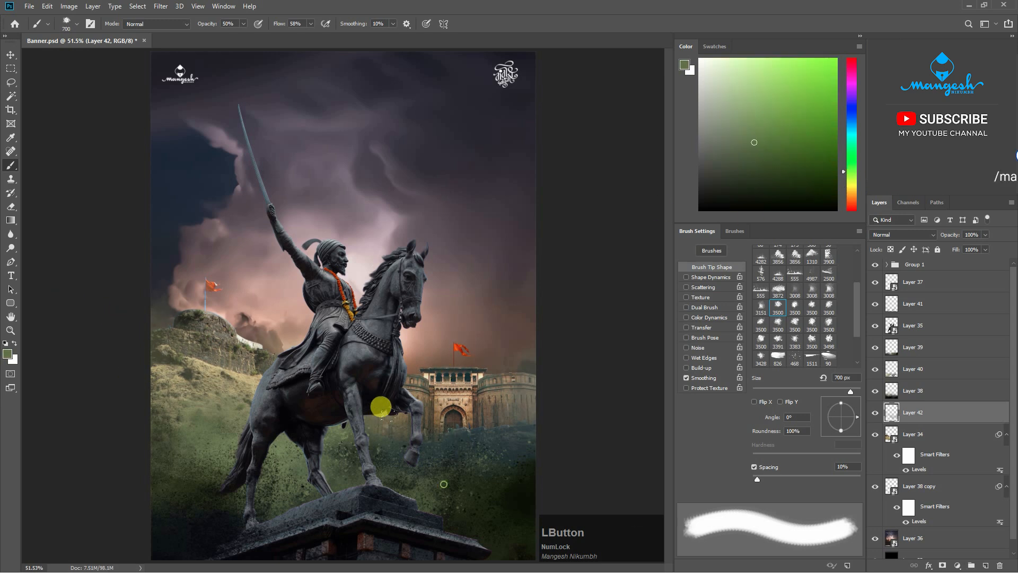
pyautogui.press('v')
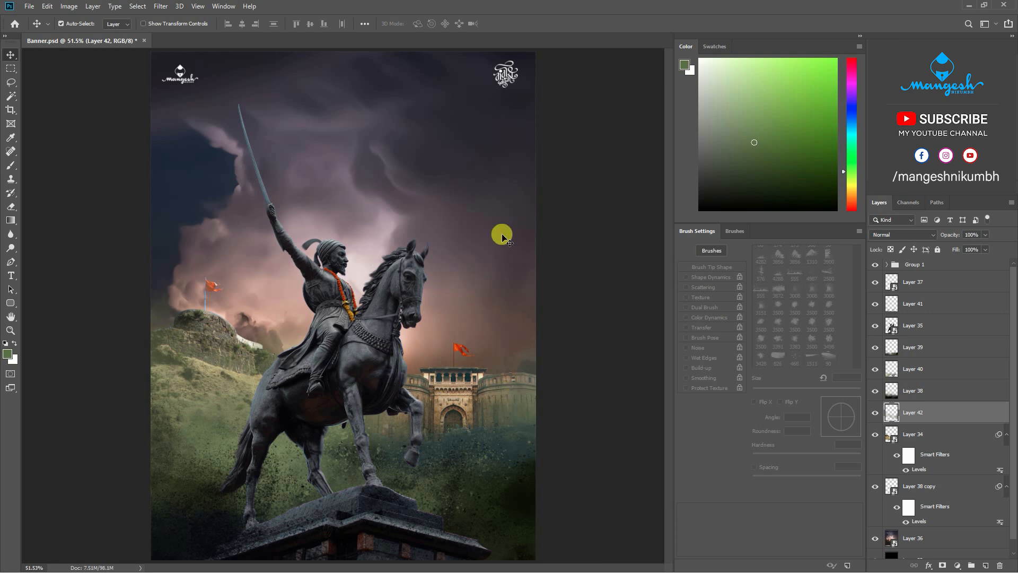
# Brighten the stormy sky on Layer 36 with a Levels adjustment that lowers the white input level.
pyautogui.click(891, 538)
pyautogui.click(876, 539)
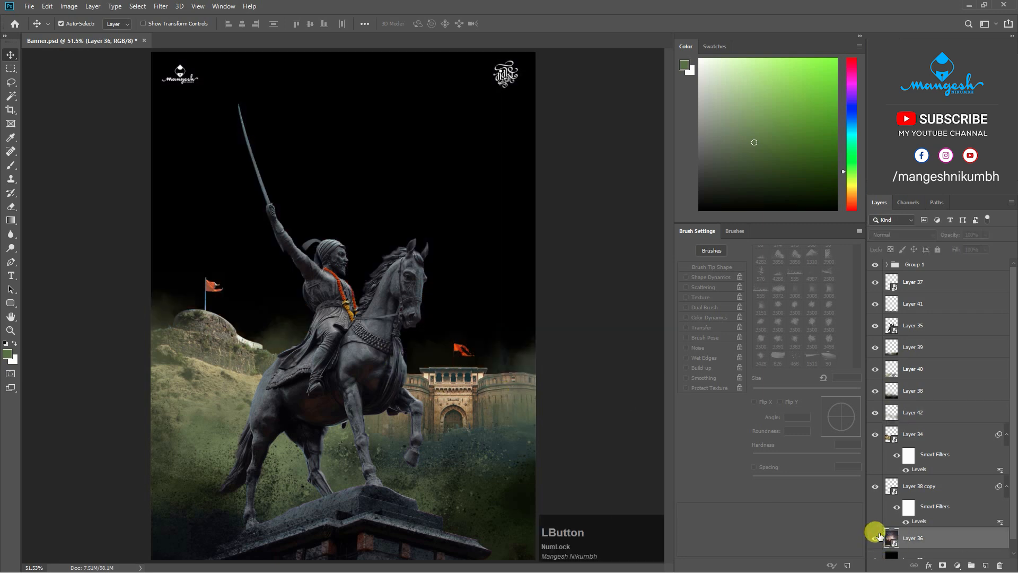
pyautogui.click(876, 538)
pyautogui.hotkey('ctrl', 'l')
pyautogui.moveTo(716, 395); pyautogui.dragTo(647, 398)
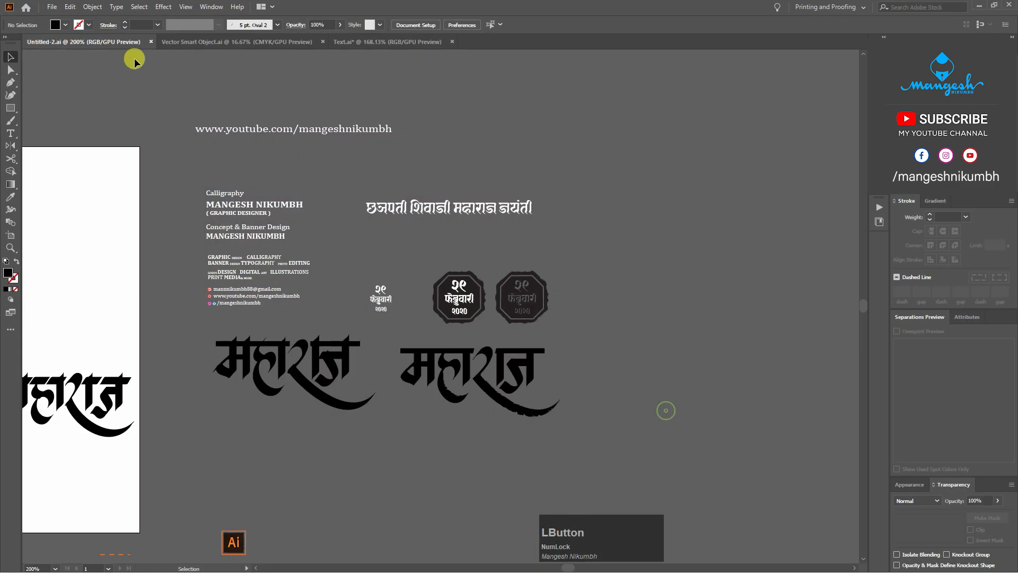
# Examine the महाराज lettering variants in Illustrator, including the long curved tail strokes up close.
pyautogui.press('space')
pyautogui.moveTo(263, 264); pyautogui.dragTo(523, 239)
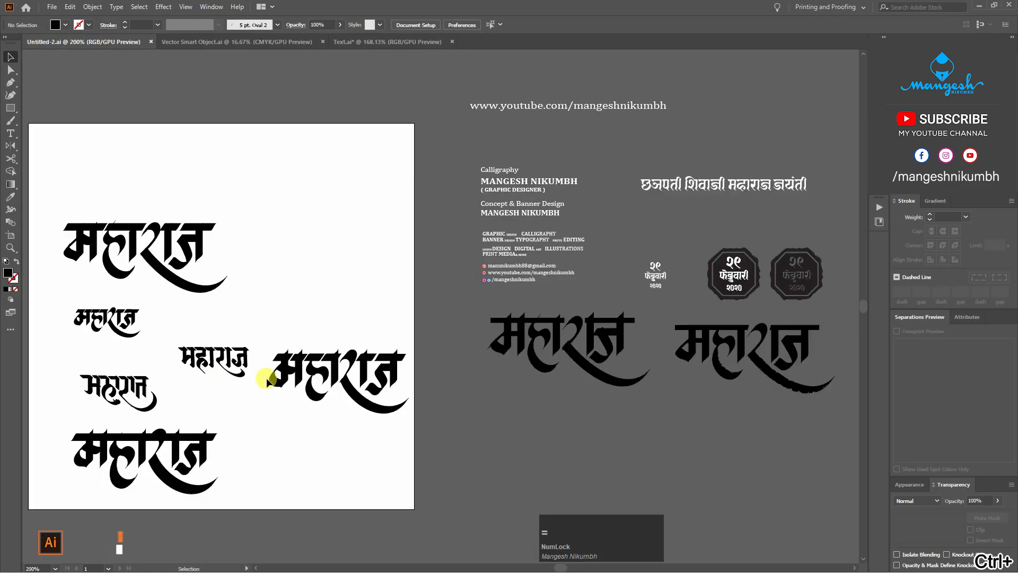
pyautogui.press('space')
pyautogui.moveTo(406, 376); pyautogui.dragTo(193, 368)
pyautogui.hotkey('ctrl', '=')
pyautogui.moveTo(749, 373); pyautogui.dragTo(571, 307)
pyautogui.hotkey('ctrl', '=')
pyautogui.hotkey('ctrl', '=')
pyautogui.hotkey('ctrl', '=')
pyautogui.hotkey('ctrl', '=')
pyautogui.moveTo(284, 414); pyautogui.dragTo(848, 354)
pyautogui.moveTo(216, 331); pyautogui.dragTo(492, 310)
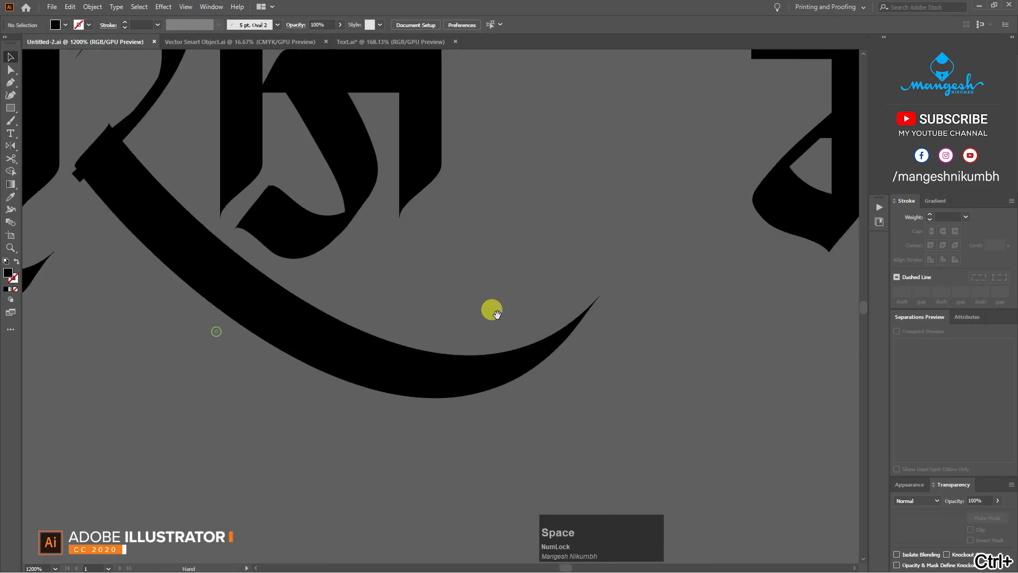
pyautogui.hotkey('ctrl', '-')
pyautogui.hotkey('ctrl', '-')
pyautogui.hotkey('ctrl', '-')
pyautogui.hotkey('ctrl', '-')
pyautogui.hotkey('ctrl', '-')
# Move the rough-edged महाराज lettering into empty space and place the white छत्रपती शिवाजी महाराज जयंती line above it.
pyautogui.click(393, 353)
pyautogui.moveTo(392, 353); pyautogui.dragTo(619, 309)
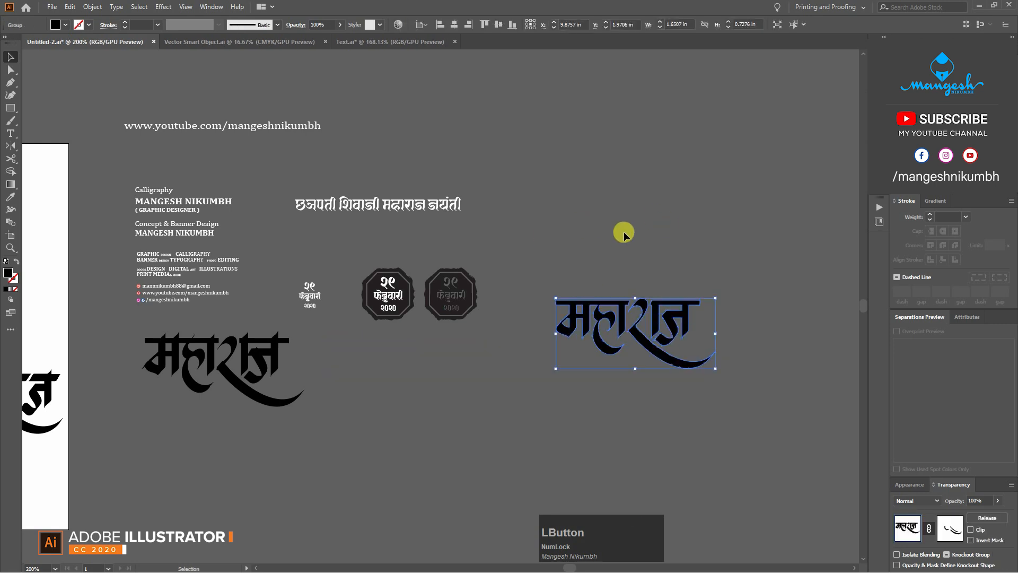
pyautogui.hotkey('ctrl', '=')
pyautogui.press('space')
pyautogui.moveTo(512, 243); pyautogui.dragTo(371, 254)
pyautogui.moveTo(87, 210); pyautogui.dragTo(483, 332)
# Split जयंती off the heading line into its own text and place it above the lettering's tail.
pyautogui.doubleClick(563, 325)
pyautogui.moveTo(563, 325); pyautogui.dragTo(693, 302)
pyautogui.hotkey('ctrl', 'x')
pyautogui.click(615, 413)
pyautogui.hotkey('ctrl', 'v')
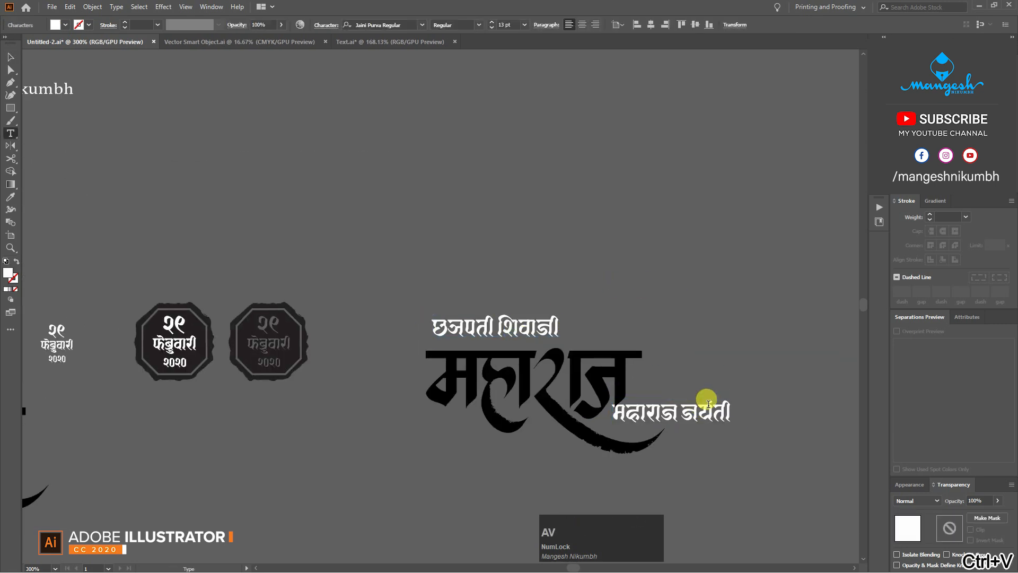
pyautogui.moveTo(681, 412); pyautogui.dragTo(552, 411)
pyautogui.press('BackSpace')
pyautogui.press('Escape')
pyautogui.moveTo(643, 414); pyautogui.dragTo(636, 423)
# Nudge the छत्रपती शिवाजी text to line up with the start of the महाराज lettering.
pyautogui.click(690, 311)
pyautogui.moveTo(690, 311); pyautogui.dragTo(655, 302)
pyautogui.click(497, 324)
pyautogui.press('Left')
pyautogui.press('Left')
pyautogui.press('Left')
pyautogui.press('Left')
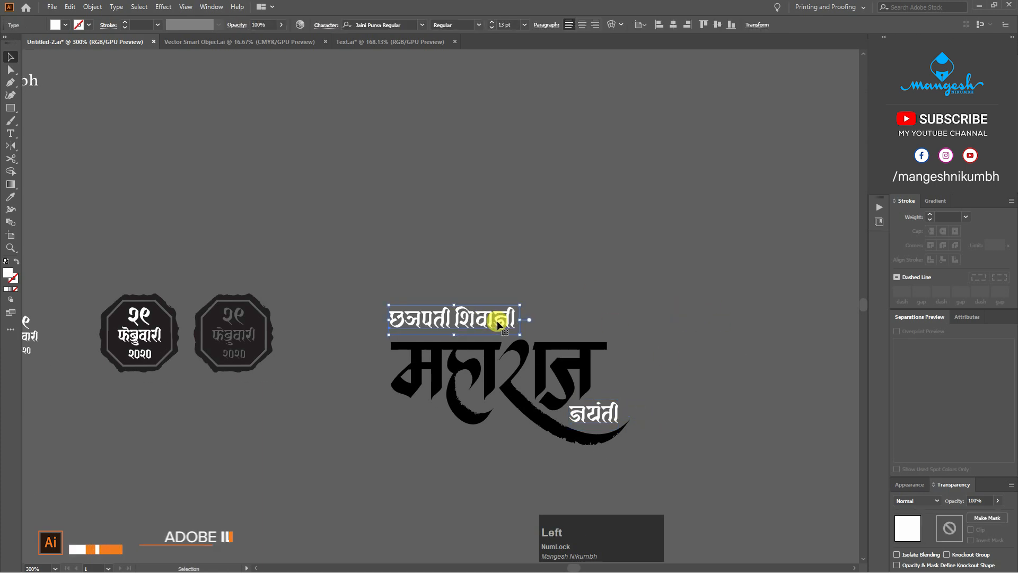
# Copy the महाराज lettering into Banner.psd in Photoshop as a Smart Object and place it in the sky above the horse.
pyautogui.click(518, 355)
pyautogui.click(69, 7)
pyautogui.click(98, 58)
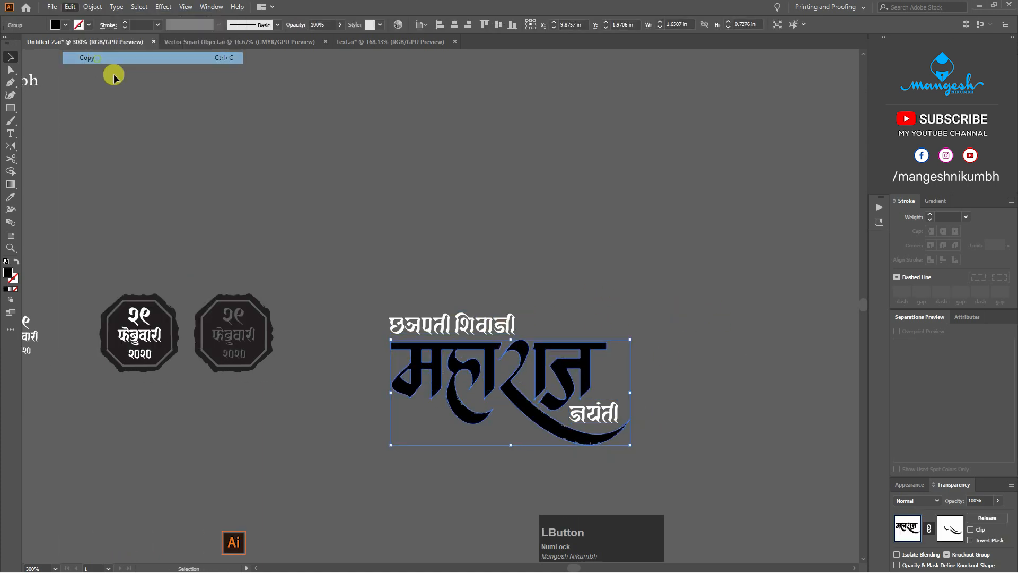
pyautogui.hotkey('alt', 'Tab')
pyautogui.click(47, 6)
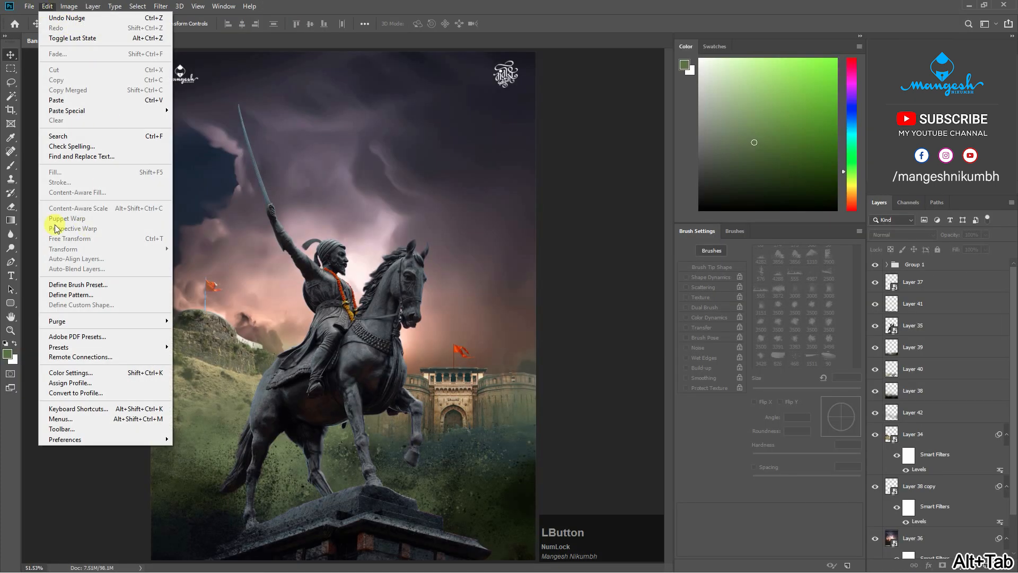
pyautogui.click(68, 100)
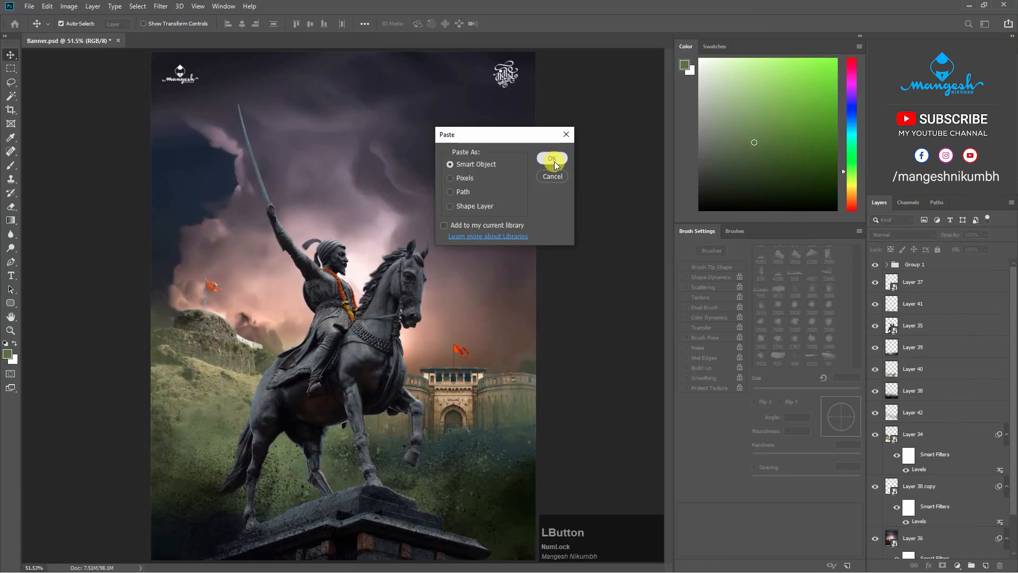
pyautogui.click(595, 88)
pyautogui.press('Return')
pyautogui.moveTo(502, 290); pyautogui.dragTo(432, 171)
pyautogui.press('Return')
# Copy the छत्रपती शिवाजी text from Illustrator into the banner as a Smart Object and place it above the महाराज lettering.
pyautogui.hotkey('alt', 'Tab')
pyautogui.hotkey('ctrl', 'c')
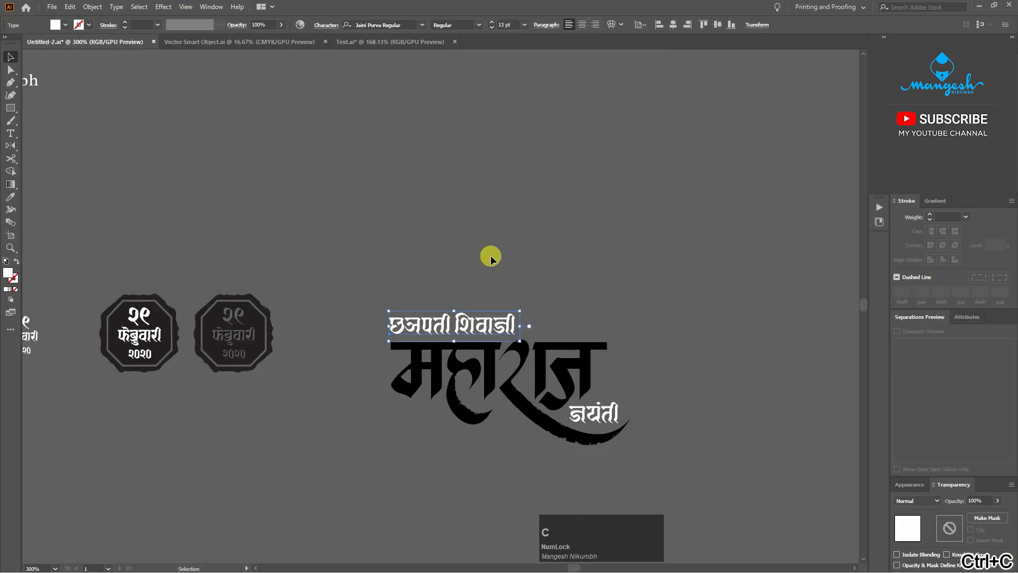
pyautogui.hotkey('alt', 'Tab')
pyautogui.hotkey('ctrl', 'v')
pyautogui.press('Return')
pyautogui.moveTo(484, 192); pyautogui.dragTo(389, 93)
pyautogui.press('Return')
# Copy the greyed octagonal date badge from Illustrator into the banner as a Smart Object and place it beside the pedestal.
pyautogui.hotkey('alt', 'Tab')
pyautogui.hotkey('ctrl', '+')
pyautogui.hotkey('ctrl', '+')
pyautogui.click(532, 252)
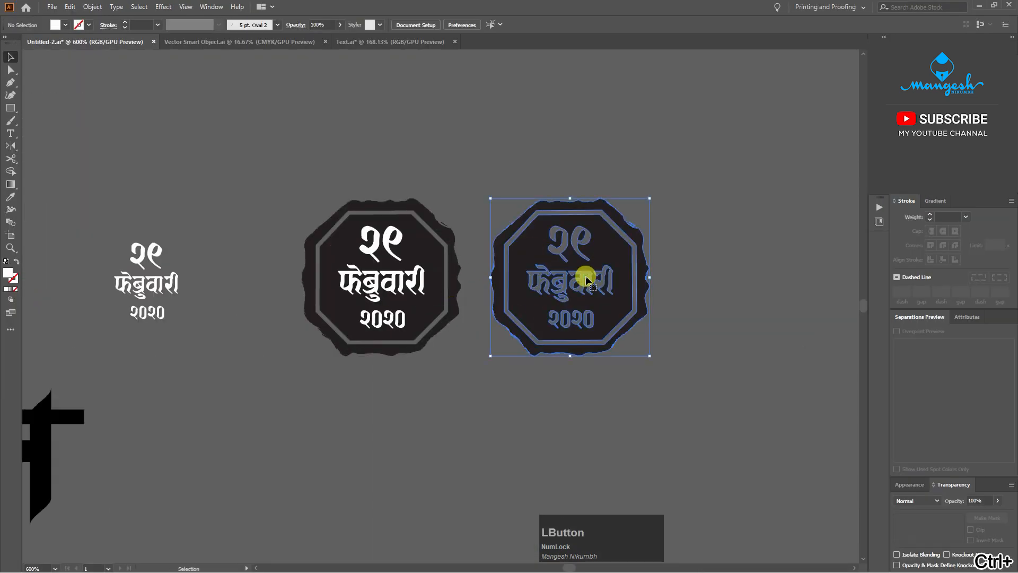
pyautogui.hotkey('ctrl', 'c')
pyautogui.hotkey('alt', 'Tab')
pyautogui.hotkey('ctrl', 'v')
pyautogui.press('Return')
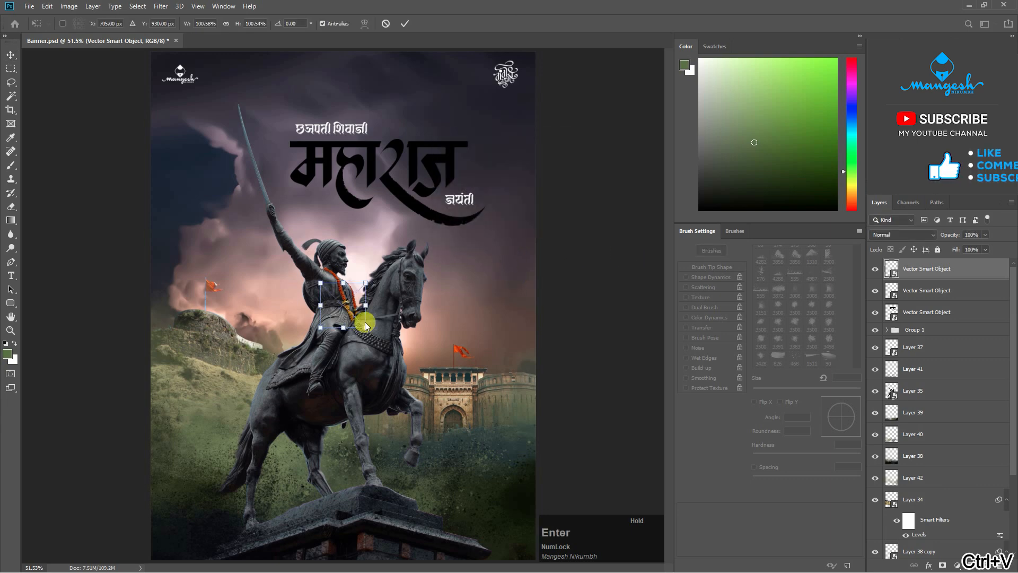
pyautogui.moveTo(342, 312); pyautogui.dragTo(486, 485)
# Copy the credit and contact text from Illustrator and paste it into the banner as Smart Objects.
pyautogui.hotkey('alt', 'Tab')
pyautogui.press('v')
pyautogui.moveTo(352, 303); pyautogui.dragTo(234, 234)
pyautogui.hotkey('ctrl', 'c')
pyautogui.hotkey('alt', 'Tab')
pyautogui.hotkey('ctrl', 'v')
pyautogui.press('Return')
pyautogui.press('Return')
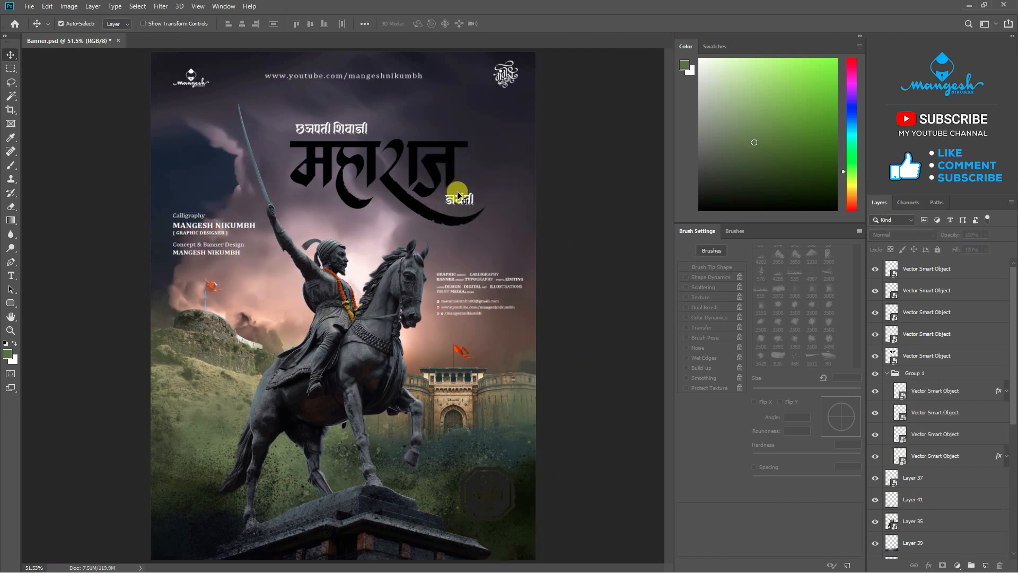
# Shift the जयंती text slightly left above the tail of the महाराज lettering.
pyautogui.click(466, 193)
pyautogui.click(340, 130)
pyautogui.click(365, 138)
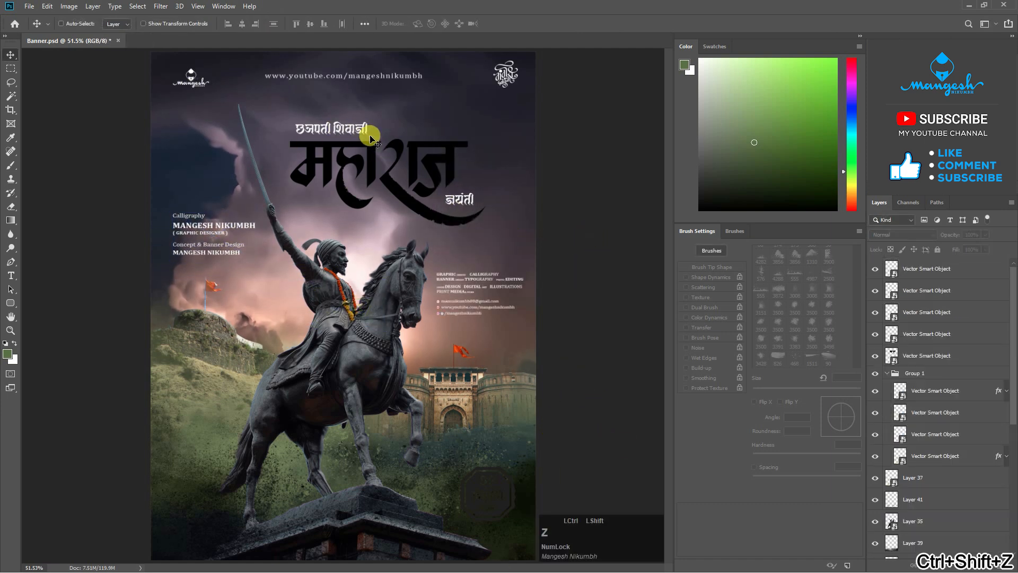
# Move the services and contact block slightly down and the calligraphy credits block slightly up, and select the date badge.
pyautogui.click(481, 320)
pyautogui.hotkey('ctrl', 't')
pyautogui.press('Return')
pyautogui.moveTo(233, 230); pyautogui.dragTo(233, 219)
pyautogui.click(506, 485)
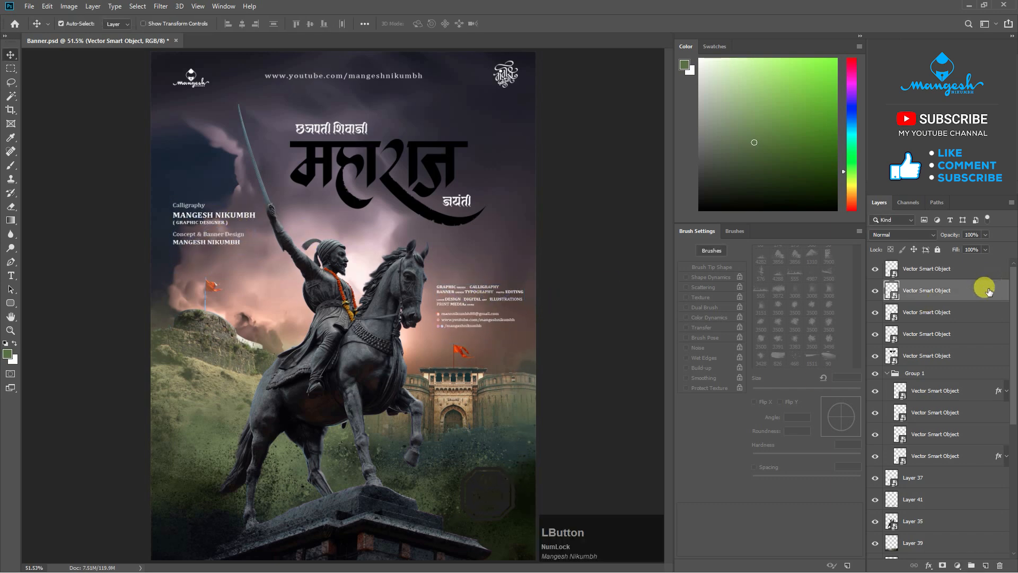
# Apply a Color Overlay to the octagonal date badge and set its colour to orange-brown c17925.
pyautogui.doubleClick(932, 290)
pyautogui.click(642, 309)
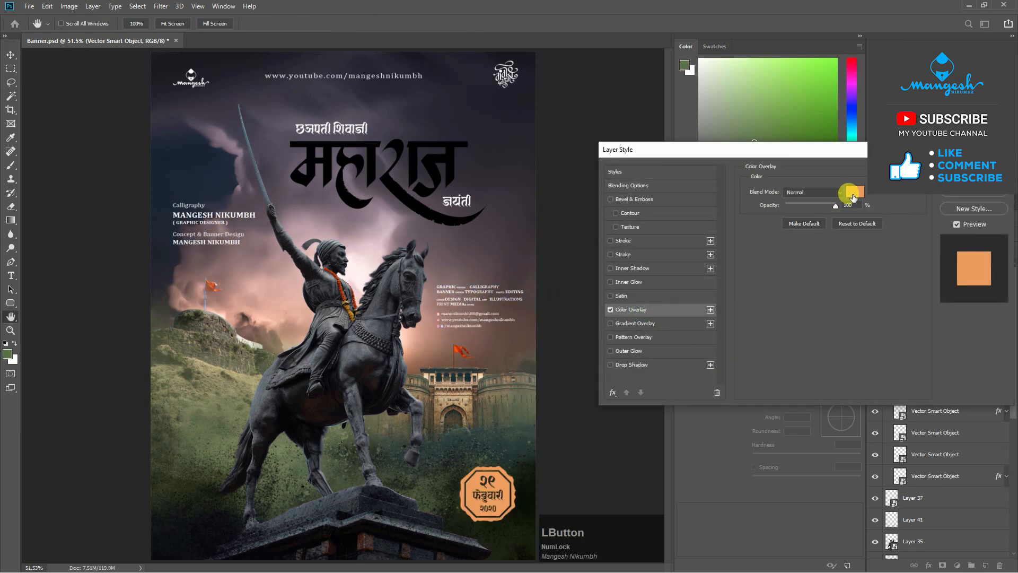
pyautogui.click(853, 192)
pyautogui.moveTo(484, 389); pyautogui.dragTo(520, 255)
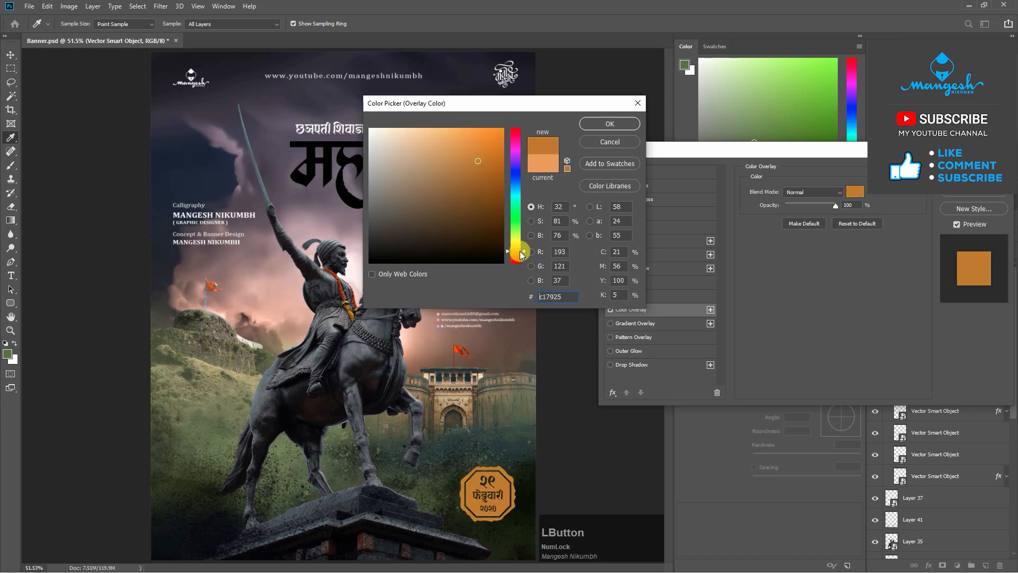
pyautogui.press('Return')
pyautogui.press('Return')
# On a new layer above the महाराज lettering, fill a rectangle over the lettering with white and clip it to the lettering.
pyautogui.click(875, 268)
pyautogui.click(875, 269)
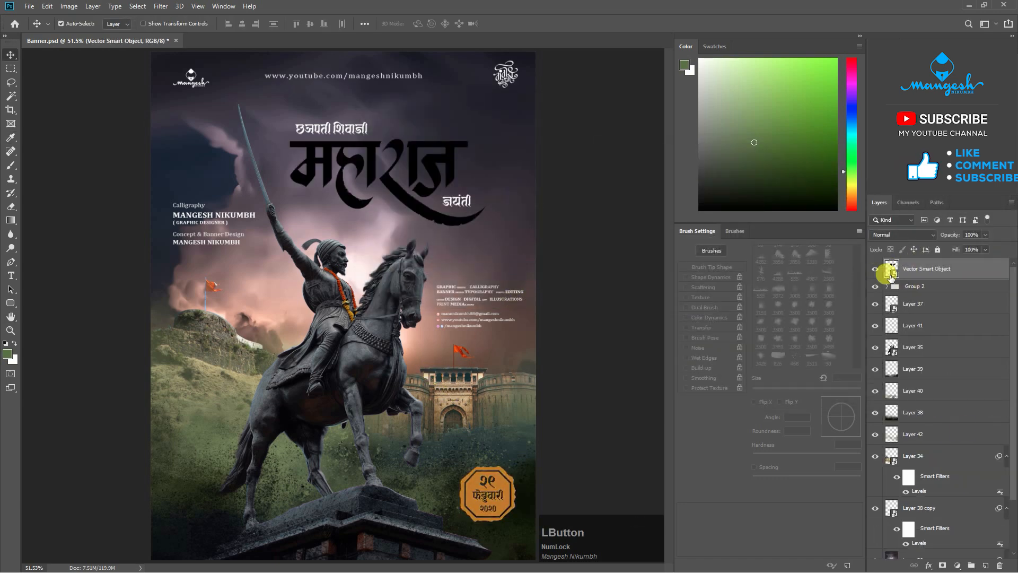
pyautogui.click(985, 565)
pyautogui.press('m')
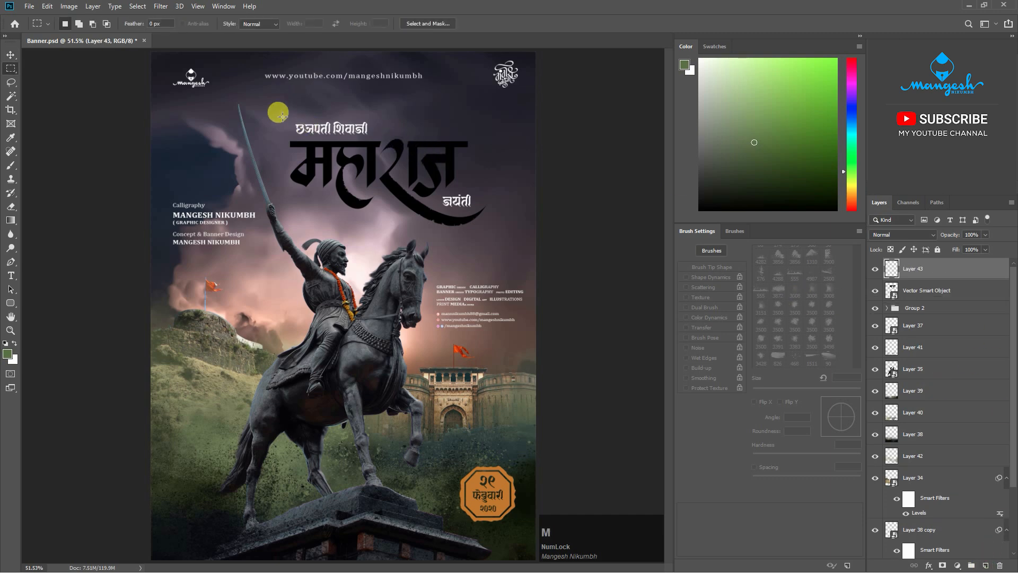
pyautogui.moveTo(272, 112); pyautogui.dragTo(514, 238)
pyautogui.hotkey('ctrl', 'BackSpace')
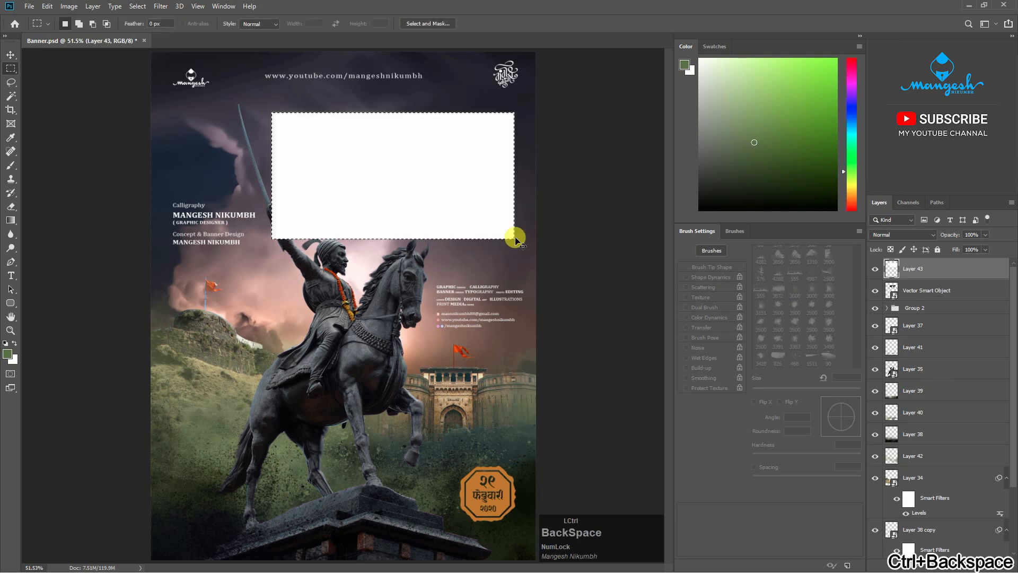
pyautogui.hotkey('ctrl', 'd')
pyautogui.rightClick(944, 273)
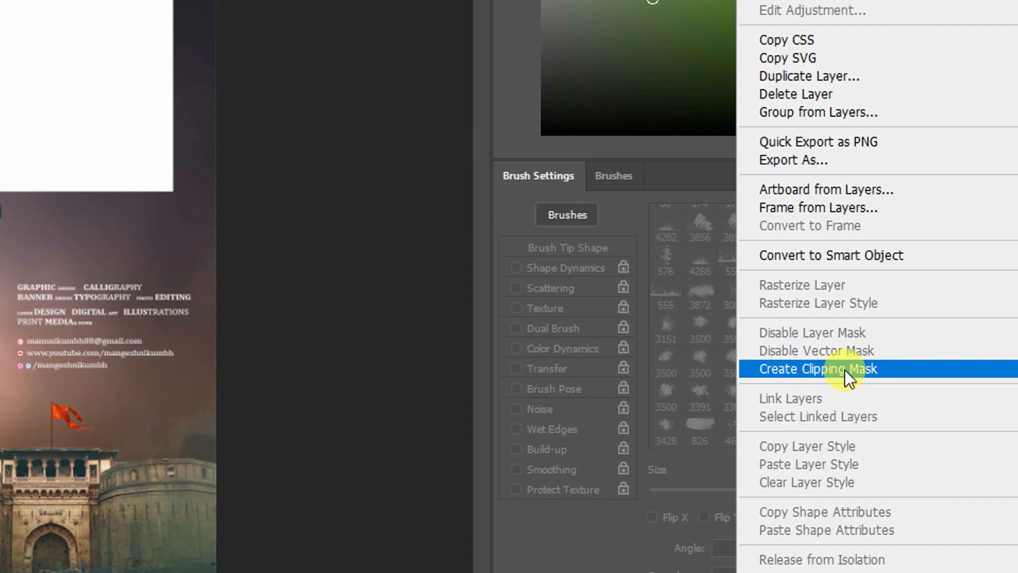
pyautogui.click(850, 328)
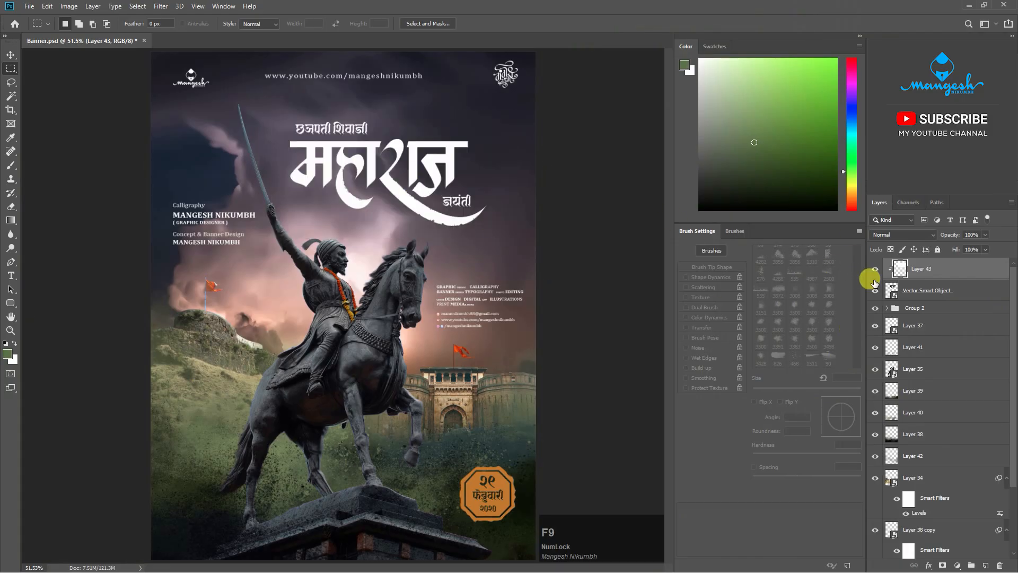
# Load Sampled Brush 22 from the Rust Brushes 2 set at 2066 px and raise its opacity and flow to 100%.
pyautogui.press('b')
pyautogui.rightClick(309, 201)
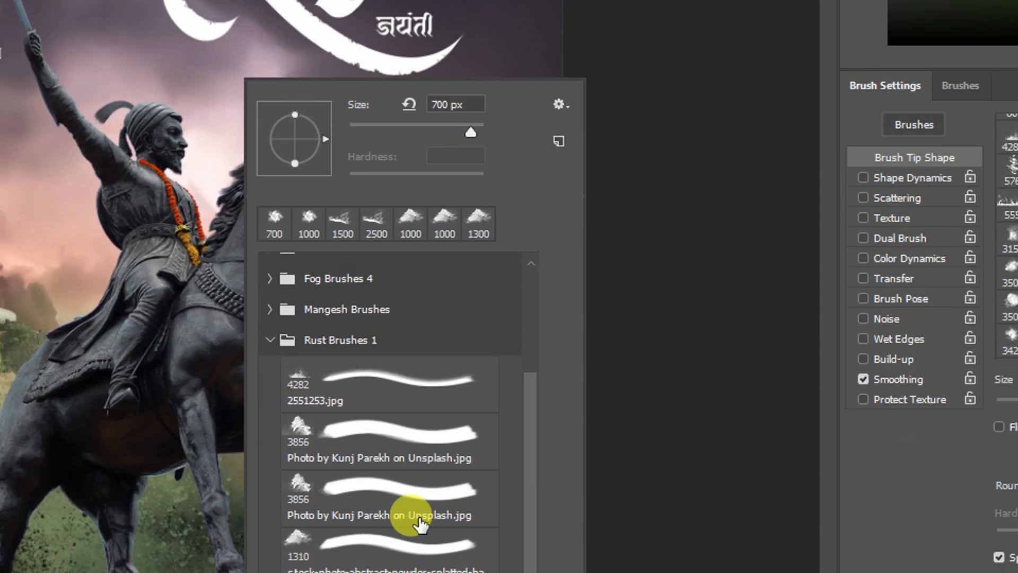
pyautogui.press('F10')
pyautogui.click(270, 519)
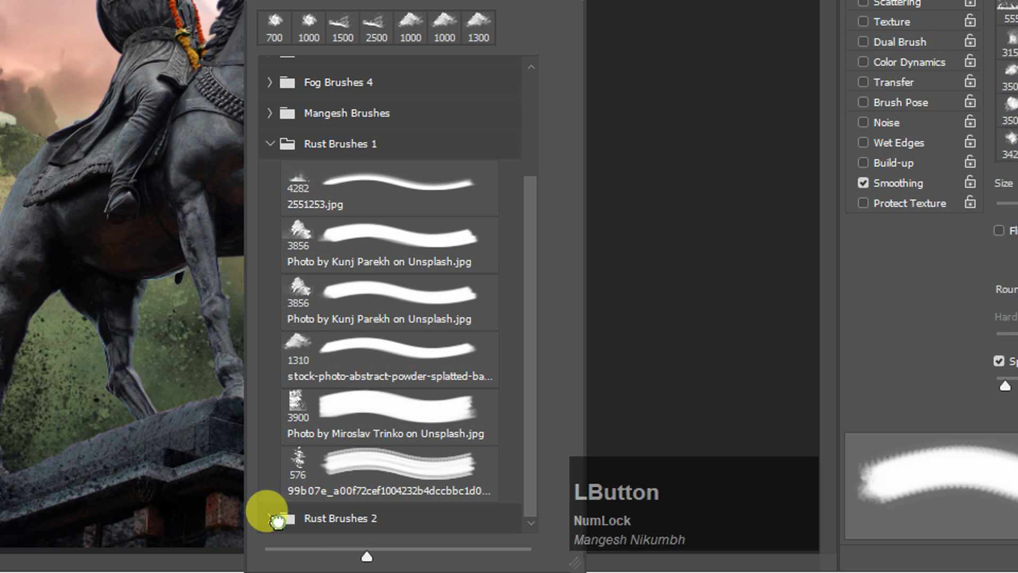
pyautogui.scroll(-9, 325, 484)
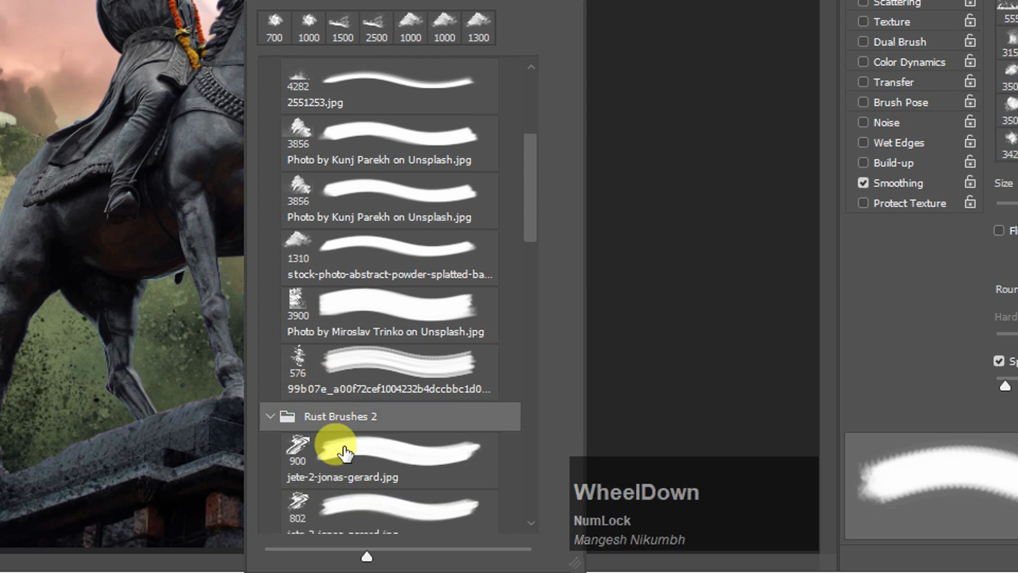
pyautogui.scroll(-15, 356, 427)
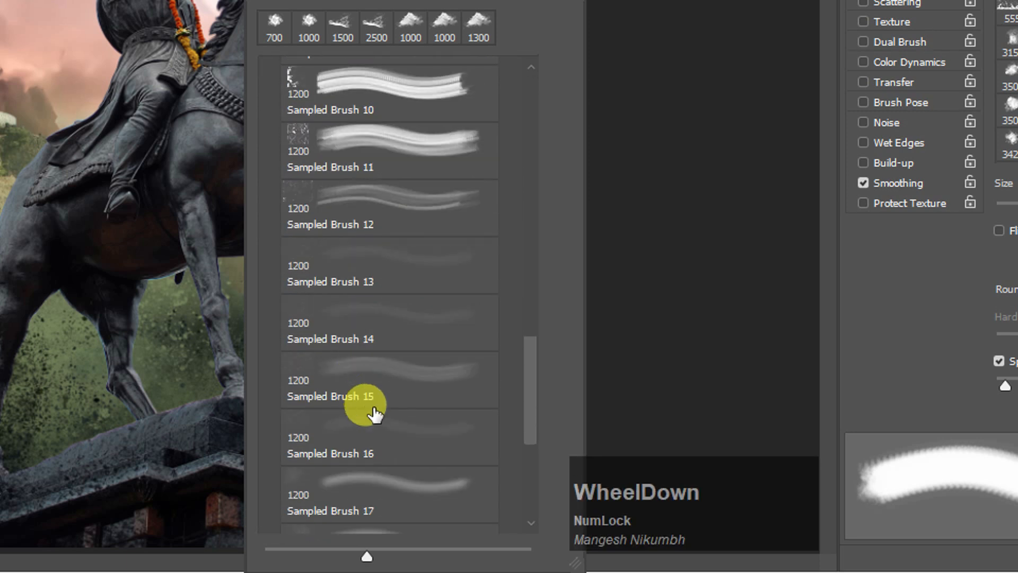
pyautogui.click(319, 452)
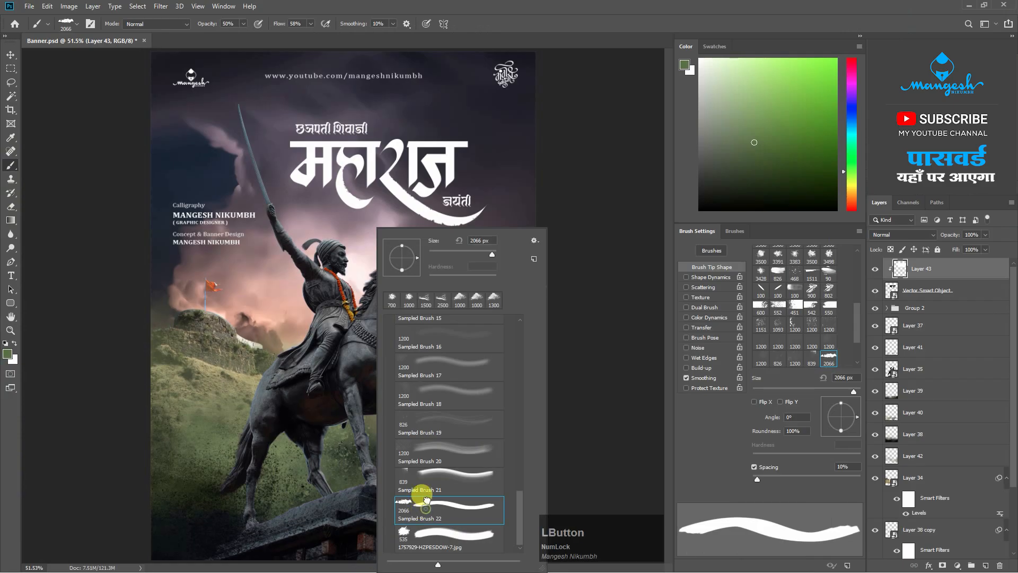
pyautogui.click(198, 256)
pyautogui.hotkey('ctrl', 'z')
pyautogui.click(307, 24)
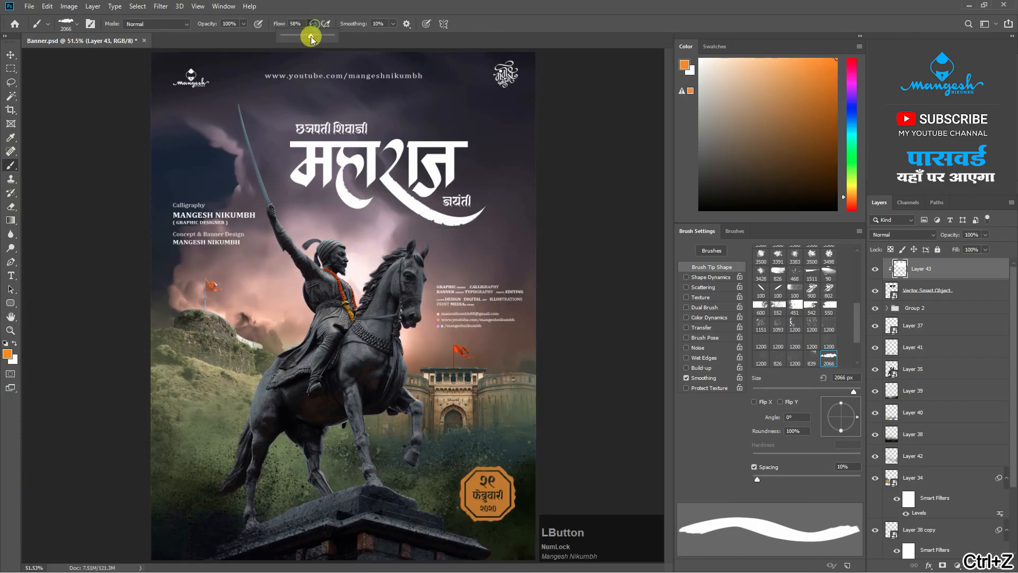
# Paint yellow and red-orange textured strokes across the महाराज lettering on the clipped layer, with red-orange along the lower strokes.
pyautogui.click(150, 216)
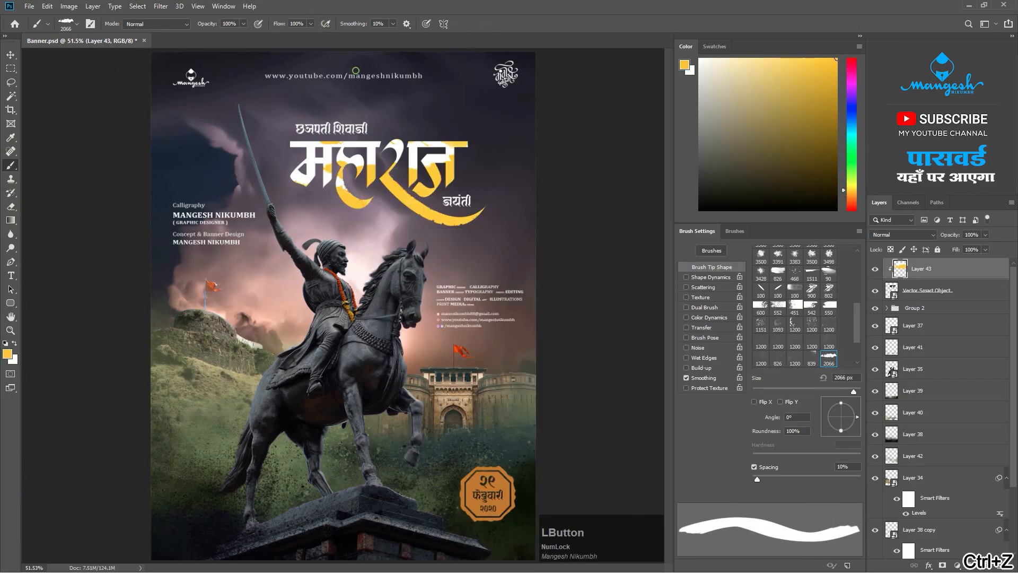
pyautogui.click(851, 204)
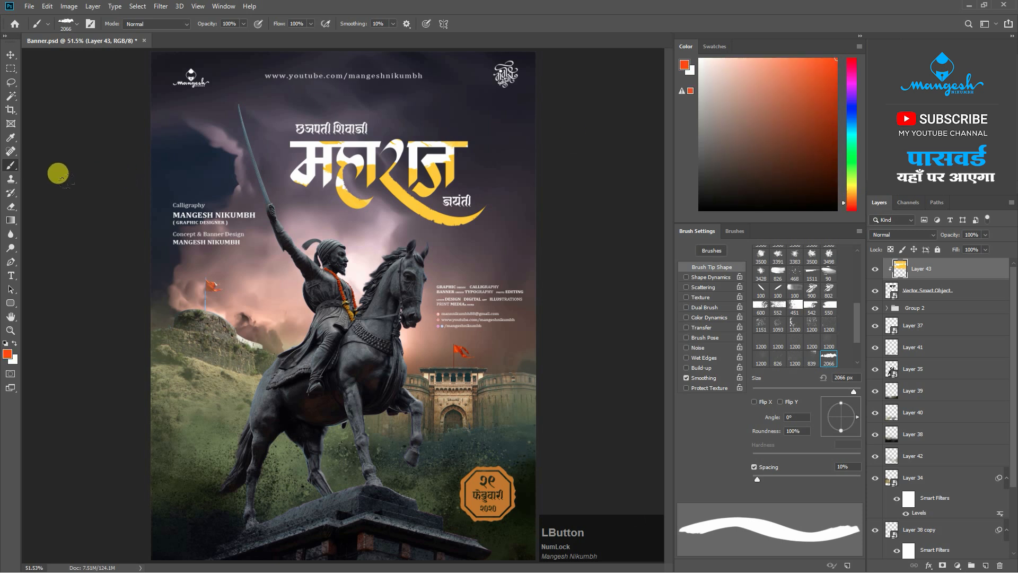
pyautogui.moveTo(58, 172); pyautogui.dragTo(70, 212)
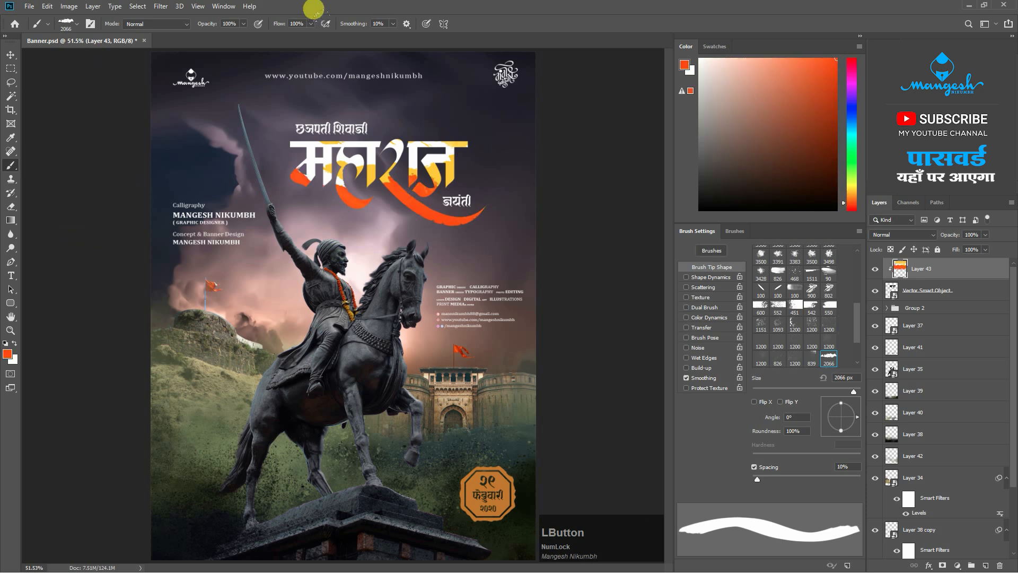
pyautogui.hotkey('ctrl', 'z')
pyautogui.press('v')
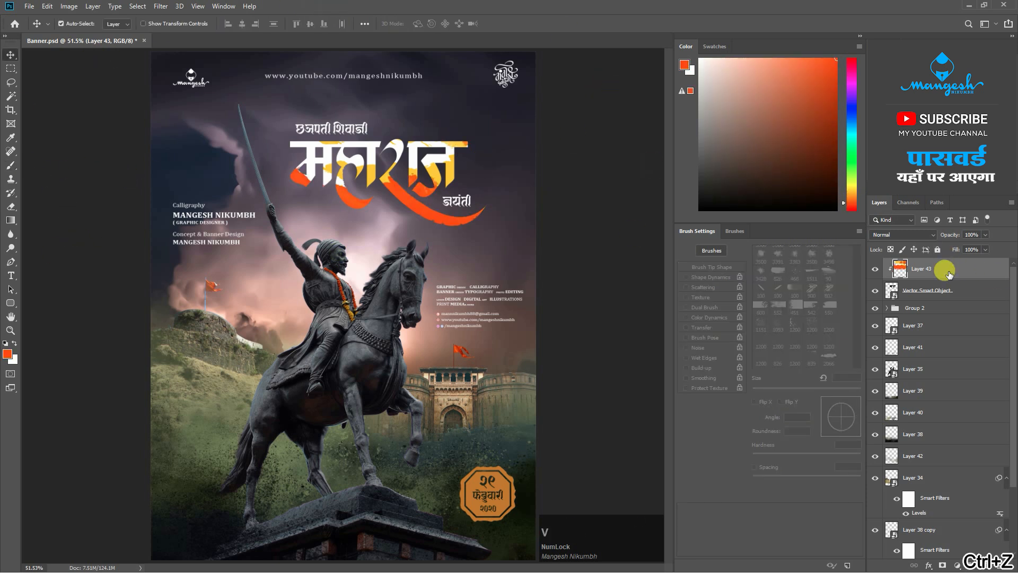
pyautogui.click(875, 269)
pyautogui.click(875, 269)
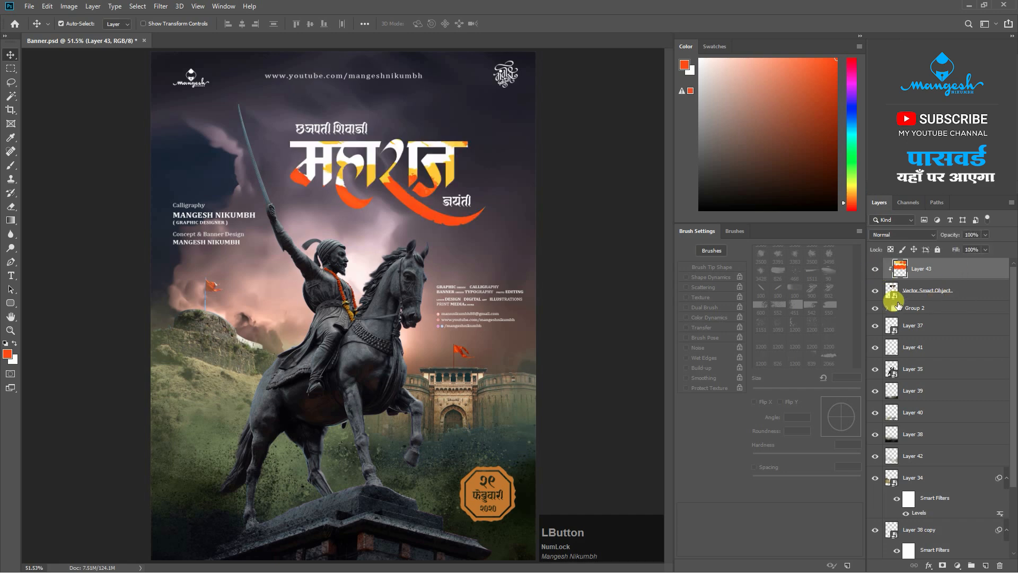
# Add a Bevel & Emboss effect to the महाराज lettering layer with the wavy descending gloss contour.
pyautogui.click(875, 290)
pyautogui.click(875, 290)
pyautogui.click(977, 293)
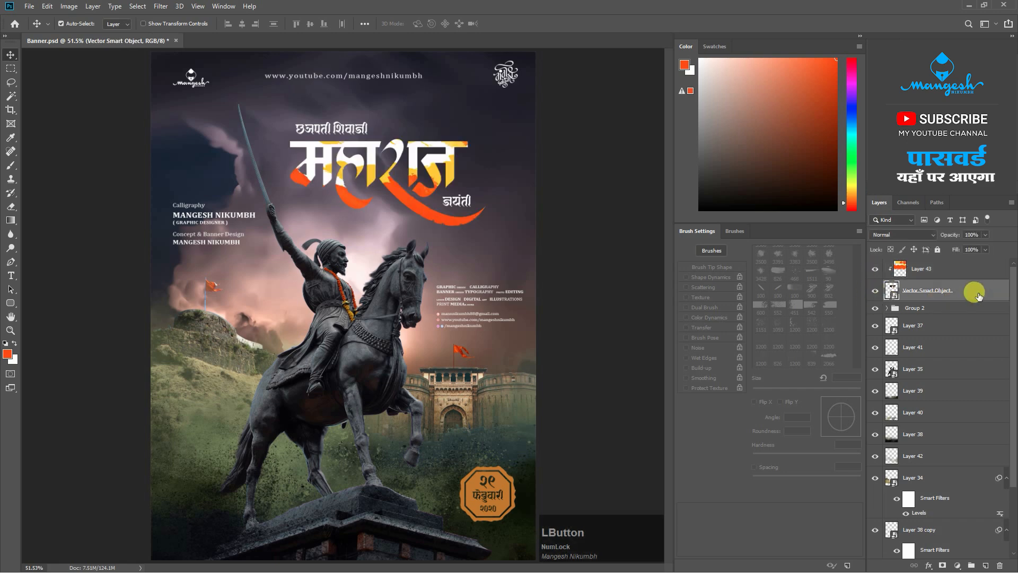
pyautogui.doubleClick(960, 281)
pyautogui.moveTo(738, 144); pyautogui.dragTo(517, 282)
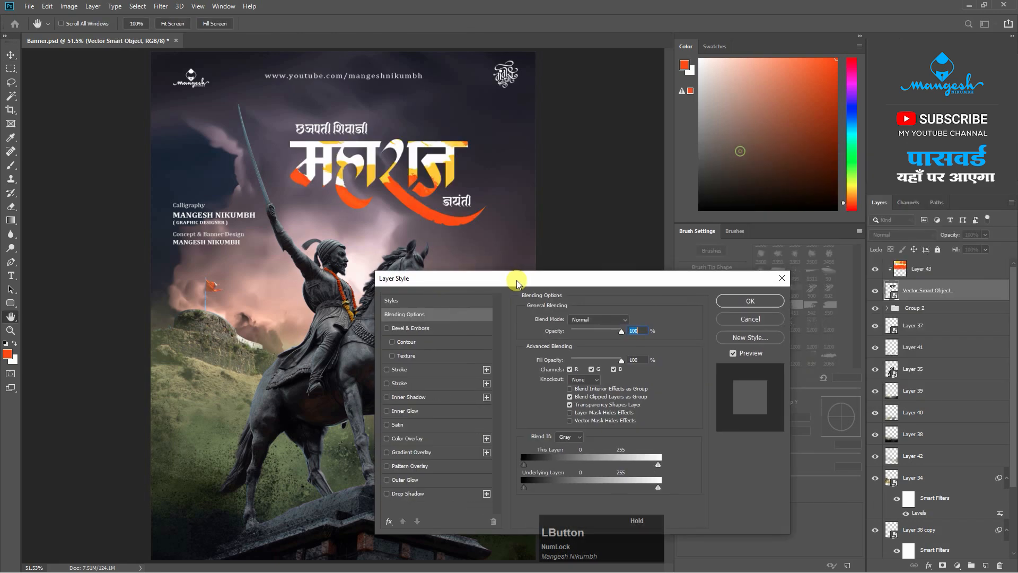
pyautogui.click(417, 330)
pyautogui.moveTo(583, 281); pyautogui.dragTo(582, 253)
pyautogui.click(582, 413)
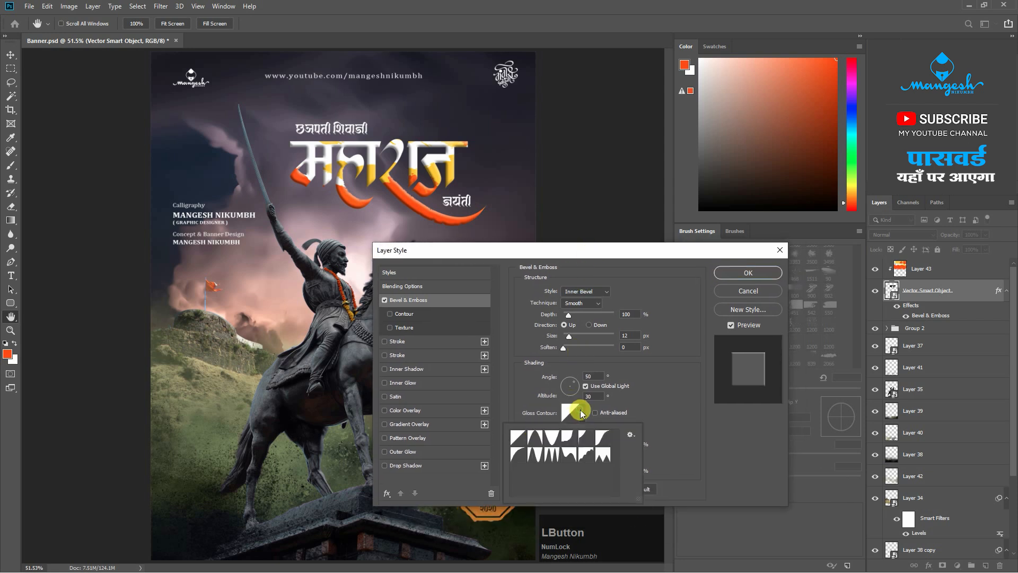
pyautogui.click(575, 452)
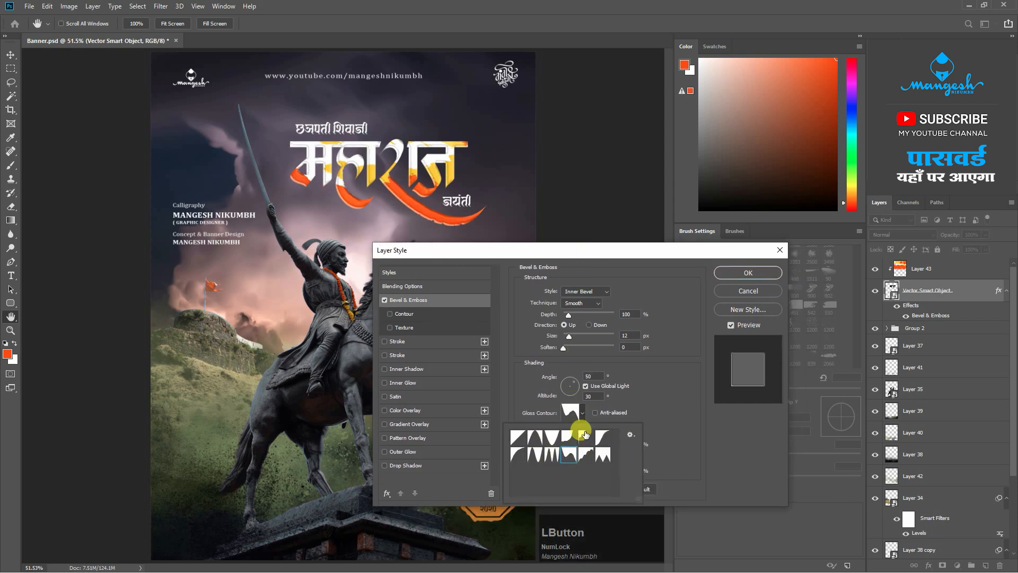
pyautogui.click(684, 342)
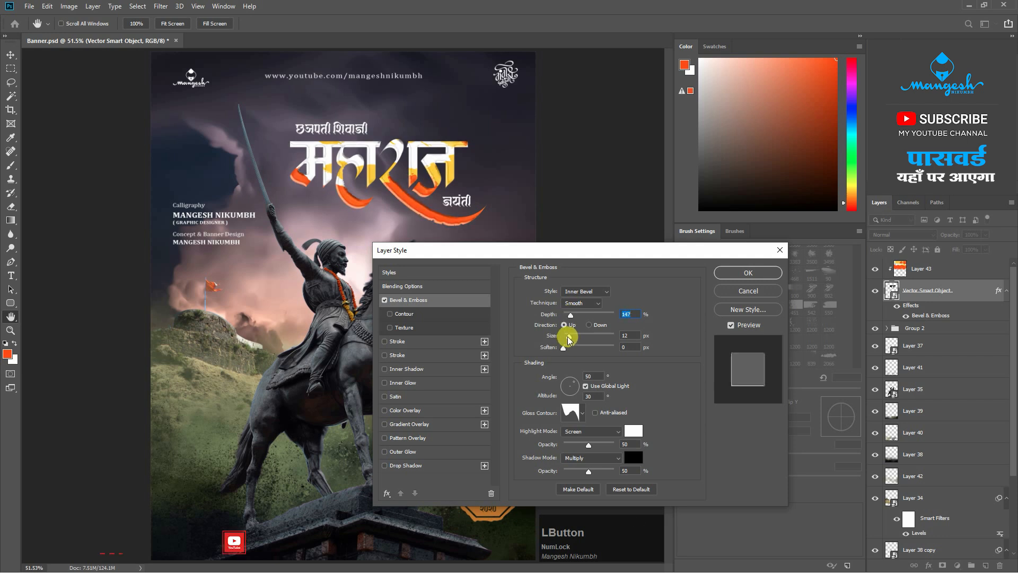
# Set the lettering's bevel to Chisel Hard with 906% depth, 1 px size and 1 px soften.
pyautogui.moveTo(569, 336); pyautogui.dragTo(610, 314)
pyautogui.click(585, 303)
pyautogui.click(594, 319)
pyautogui.moveTo(563, 347)
pyautogui.mouseDown()
pyautogui.moveTo(588, 349)
pyautogui.moveTo(553, 342)
pyautogui.moveTo(582, 347)
pyautogui.moveTo(565, 350)
pyautogui.moveTo(577, 348)
pyautogui.moveTo(565, 347)
pyautogui.moveTo(573, 336)
pyautogui.moveTo(565, 344)
pyautogui.mouseUp()
# Try several other gloss contours on the lettering's bevel, ending with the ring contour.
pyautogui.click(582, 412)
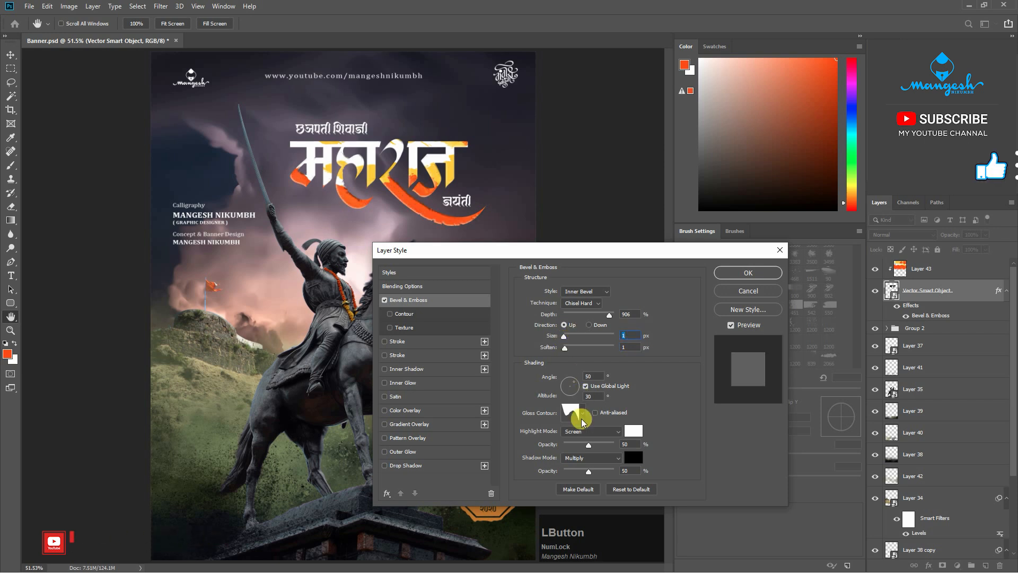
pyautogui.click(586, 454)
pyautogui.click(602, 438)
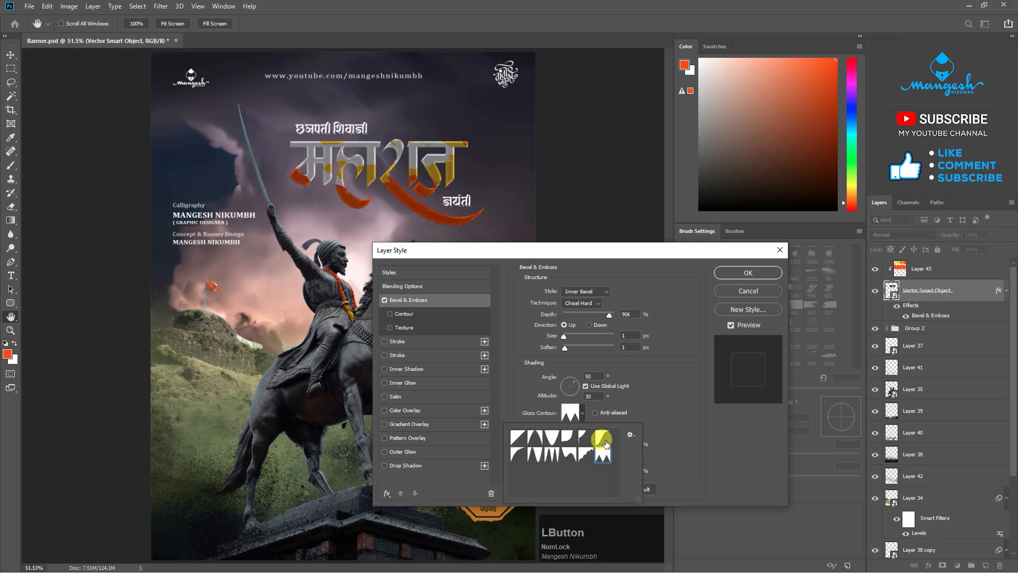
pyautogui.click(567, 437)
pyautogui.click(535, 438)
pyautogui.click(519, 439)
pyautogui.click(536, 448)
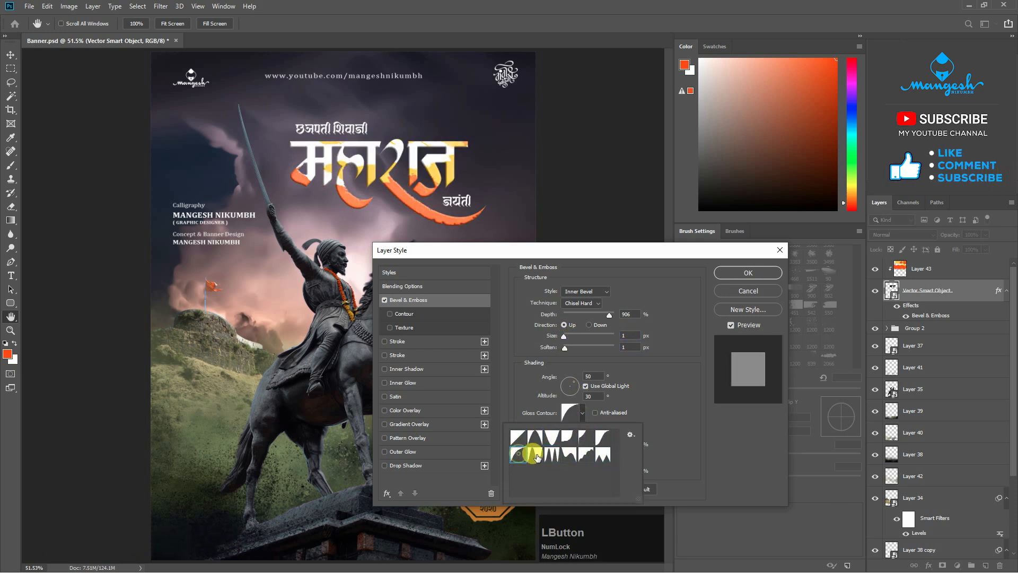
pyautogui.click(583, 414)
# Try a 96 px bevel size on the lettering with the double-ring gloss contour.
pyautogui.moveTo(564, 340); pyautogui.dragTo(585, 336)
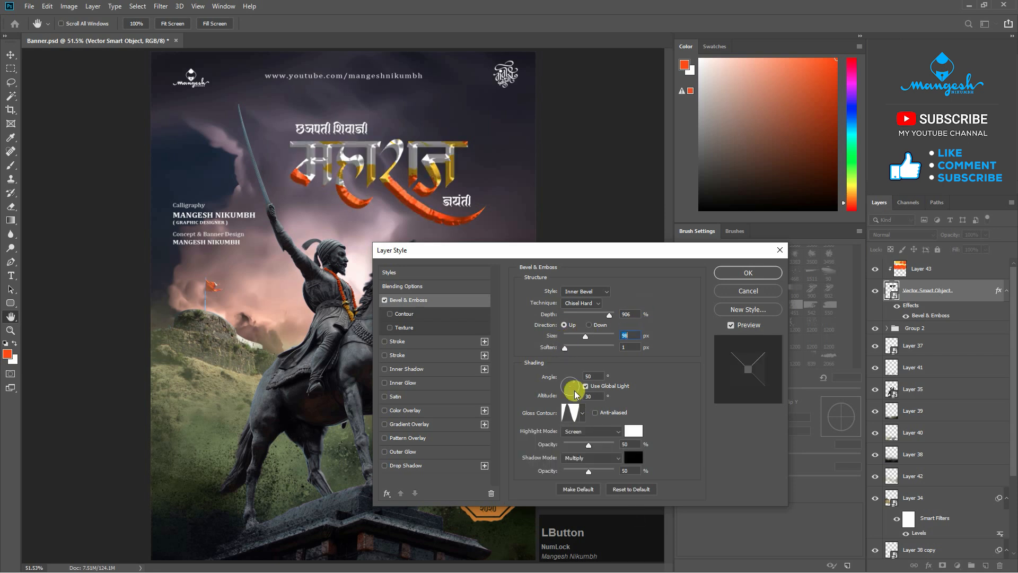
pyautogui.click(582, 412)
pyautogui.click(546, 453)
pyautogui.click(569, 454)
pyautogui.click(598, 339)
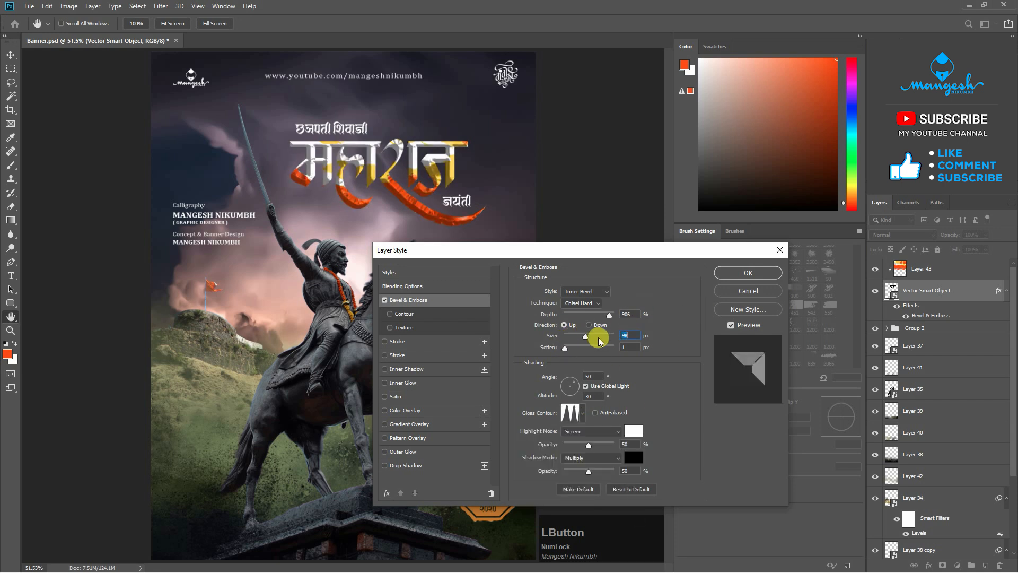
# Set the lettering's bevel to 84% depth, 5 px size and 0 px soften with the wavy descending gloss contour.
pyautogui.click(580, 328)
pyautogui.click(566, 347)
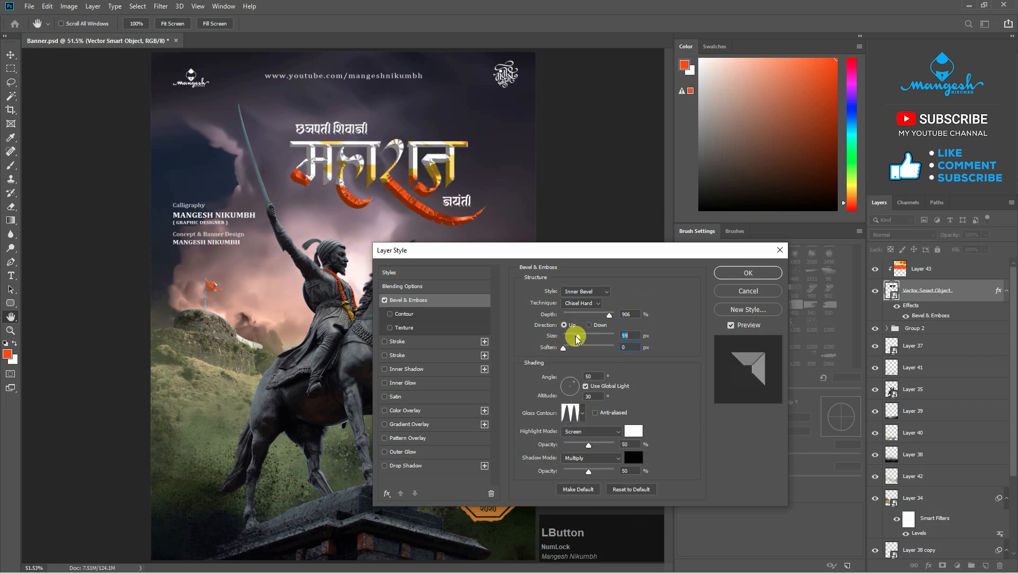
pyautogui.moveTo(577, 339)
pyautogui.mouseDown()
pyautogui.moveTo(592, 335)
pyautogui.moveTo(577, 314)
pyautogui.moveTo(567, 314)
pyautogui.moveTo(567, 336)
pyautogui.mouseUp()
pyautogui.click(571, 412)
pyautogui.click(568, 455)
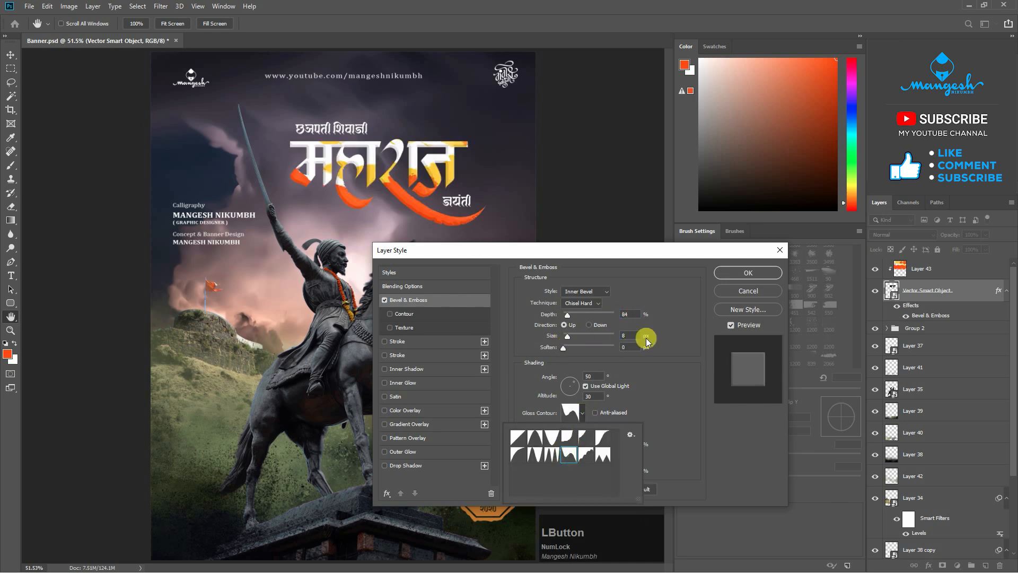
pyautogui.click(664, 324)
pyautogui.hotkey('ctrl', '+')
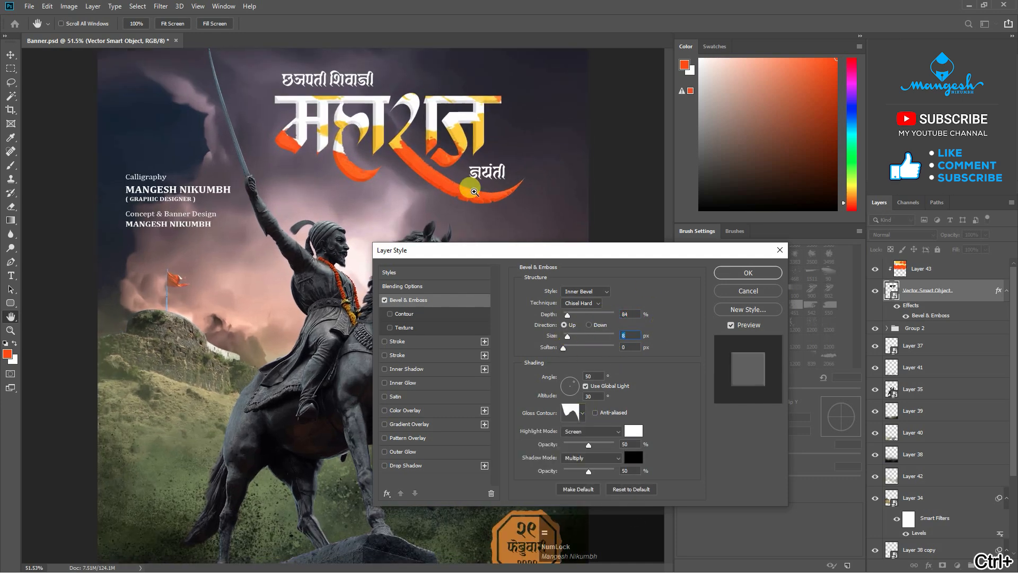
pyautogui.moveTo(575, 341)
pyautogui.mouseDown()
pyautogui.moveTo(566, 341)
pyautogui.moveTo(583, 394)
pyautogui.moveTo(563, 346)
pyautogui.moveTo(578, 341)
pyautogui.moveTo(565, 341)
pyautogui.mouseUp()
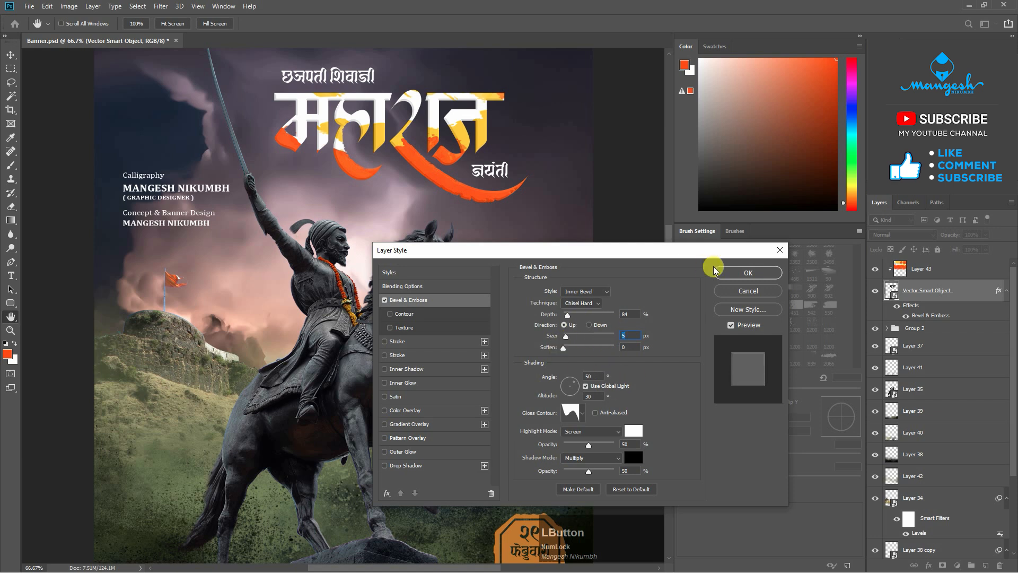
# Add a dark purple Multiply drop shadow to the lettering with 35 px size and about 48% opacity.
pyautogui.click(397, 466)
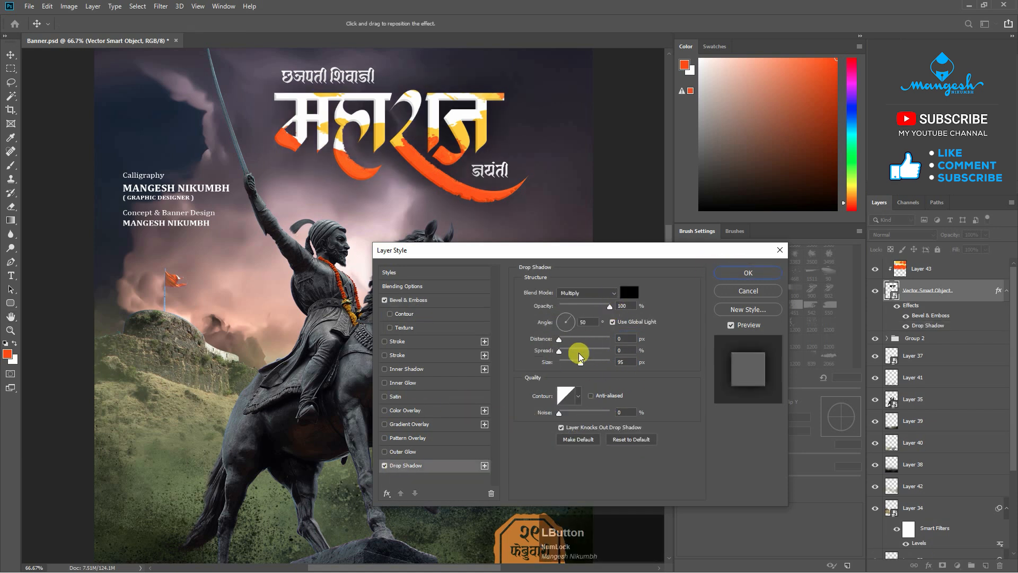
pyautogui.moveTo(580, 356); pyautogui.dragTo(566, 357)
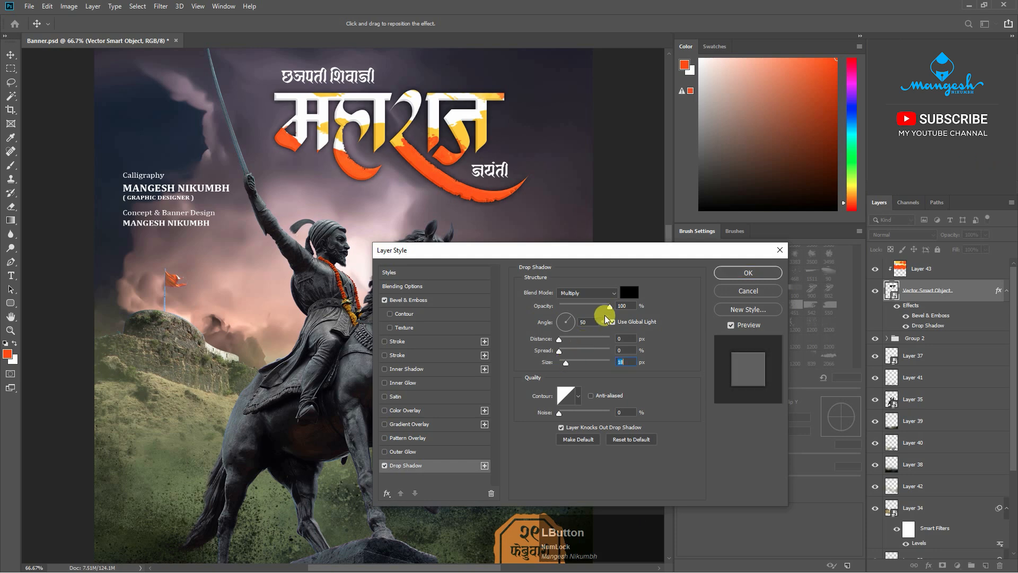
pyautogui.click(629, 293)
pyautogui.click(322, 190)
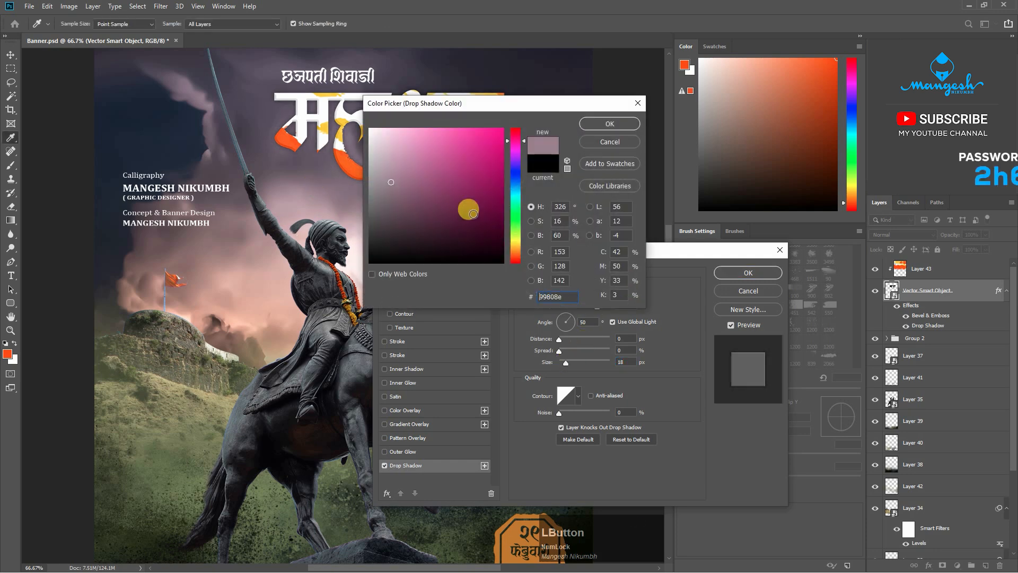
pyautogui.click(443, 234)
pyautogui.press('Return')
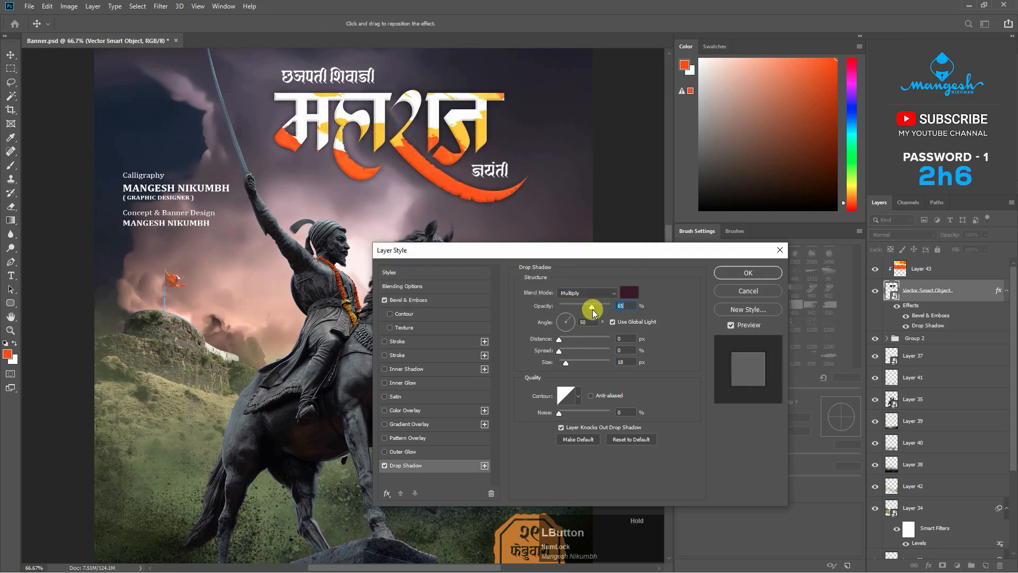
pyautogui.moveTo(569, 370); pyautogui.dragTo(573, 365)
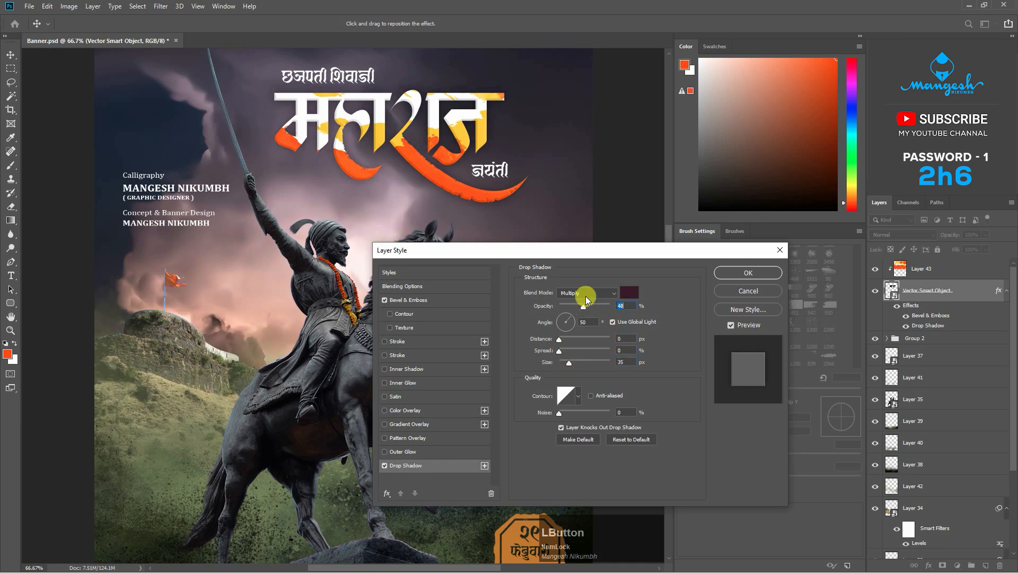
# Add a 1 px black outside stroke to the lettering and apply its layer style.
pyautogui.click(408, 342)
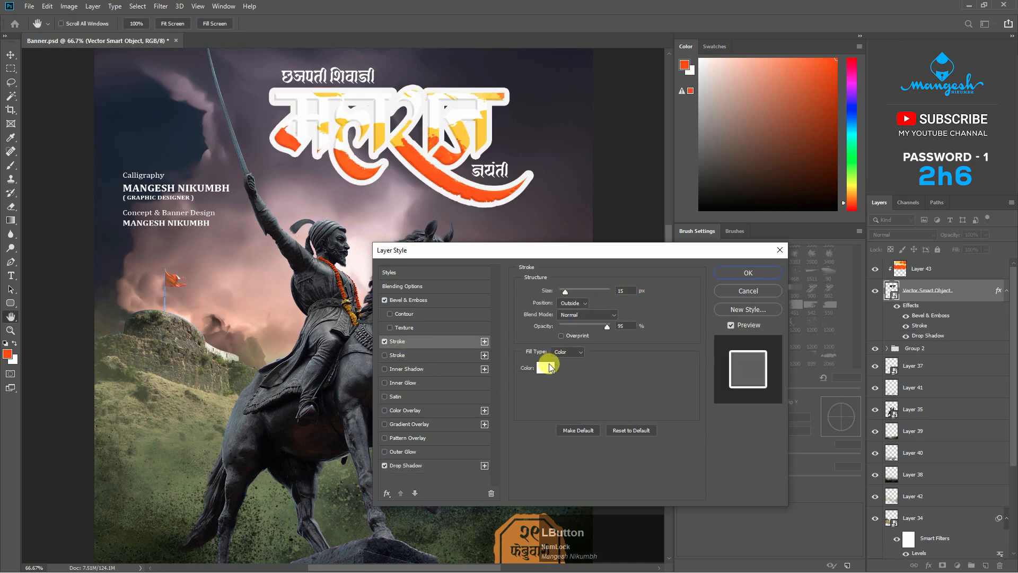
pyautogui.click(546, 366)
pyautogui.click(527, 278)
pyautogui.press('Return')
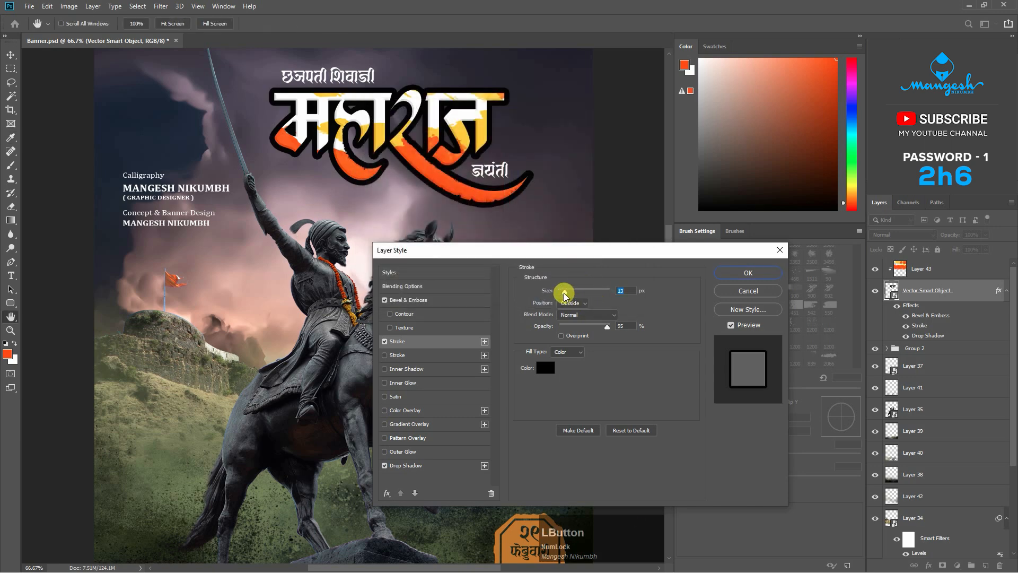
pyautogui.moveTo(564, 295); pyautogui.dragTo(574, 303)
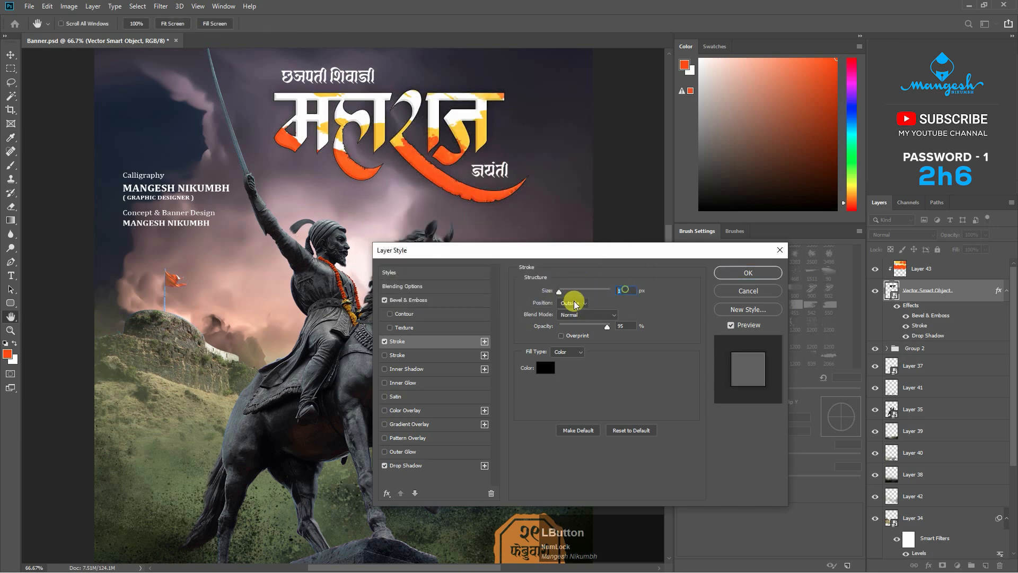
pyautogui.click(741, 279)
# Rotate the orange and yellow colour layer clipped to the lettering so its bands run at a tilt.
pyautogui.hotkey('ctrl', '0')
pyautogui.keyDown('ctrl'); pyautogui.click(532, 254); pyautogui.keyUp('ctrl')
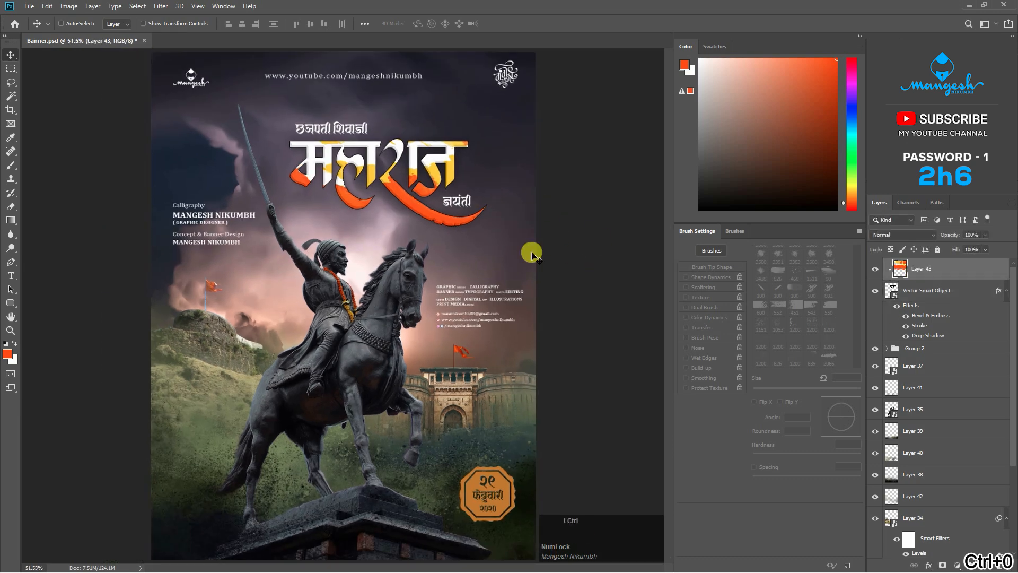
pyautogui.hotkey('ctrl', 't')
pyautogui.moveTo(565, 344); pyautogui.dragTo(489, 250)
pyautogui.press('Return')
pyautogui.hotkey('ctrl', '0')
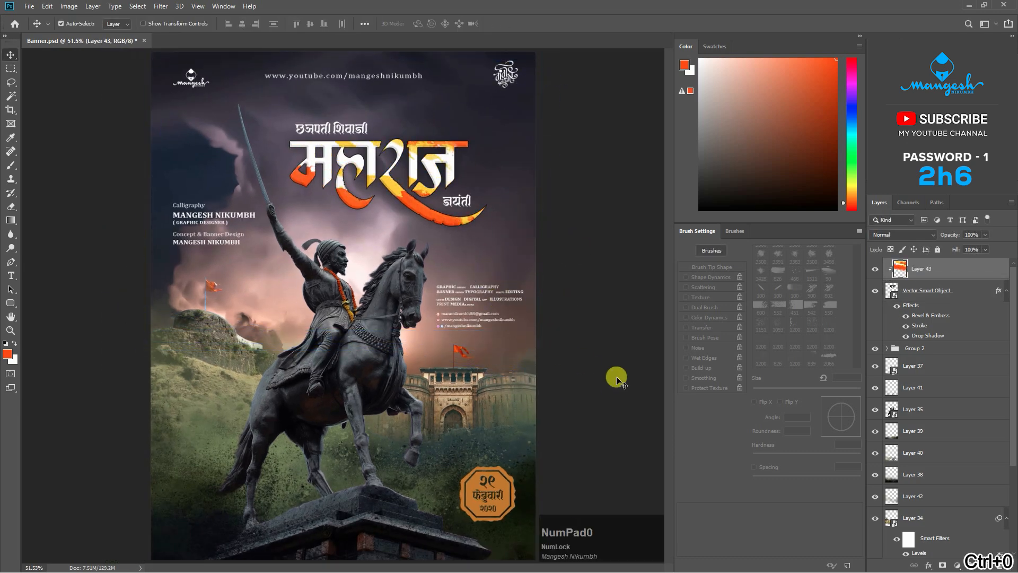
# Add a new layer directly above the horse statue layer and clip it to the statue.
pyautogui.click(478, 404)
pyautogui.click(875, 410)
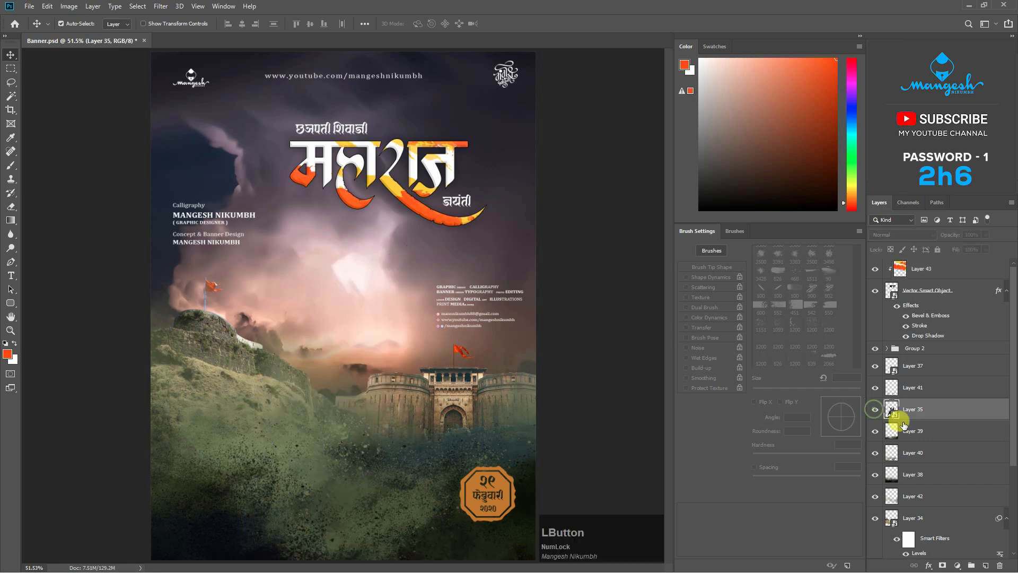
pyautogui.click(875, 409)
pyautogui.click(985, 565)
pyautogui.rightClick(952, 412)
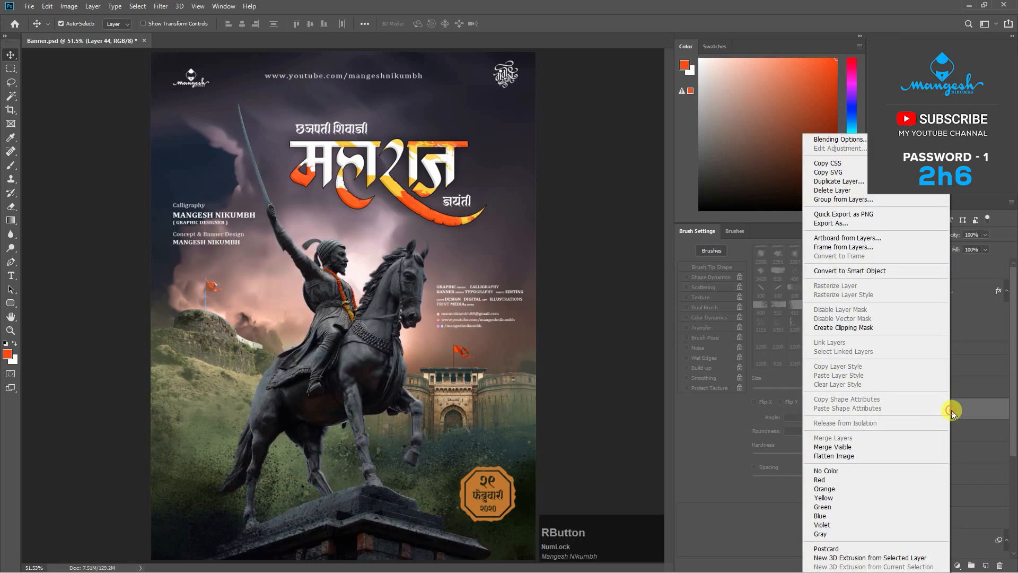
pyautogui.click(845, 330)
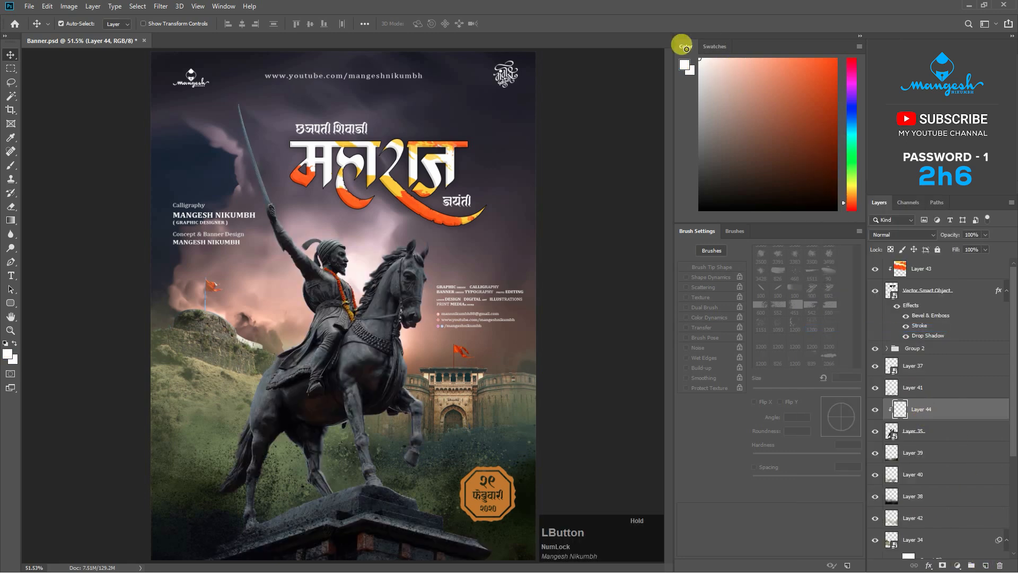
# Fill the clipped layer with a white-to-transparent gradient from the rider down to the horse's belly, blended as Overlay.
pyautogui.click(11, 220)
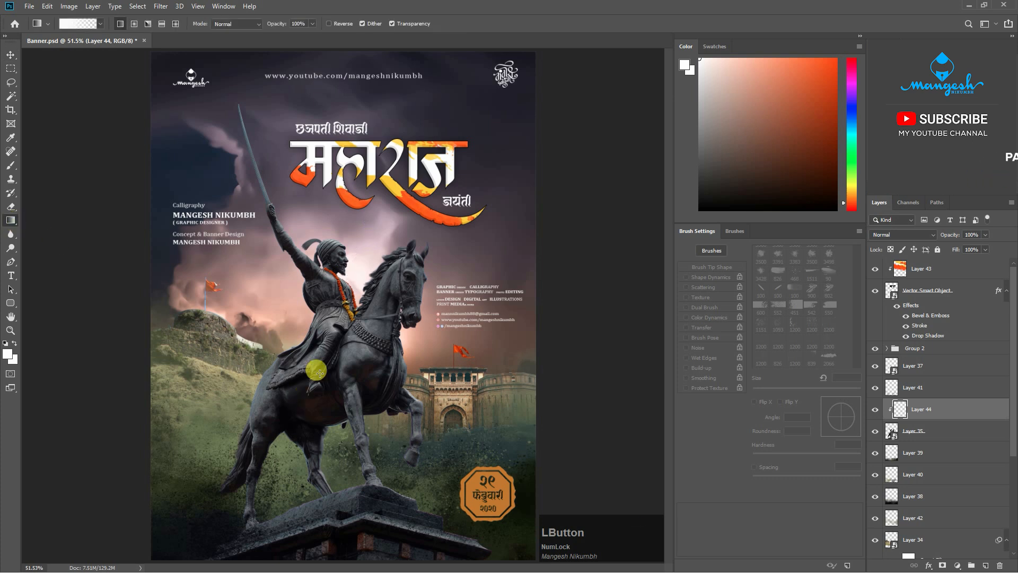
pyautogui.moveTo(355, 215)
pyautogui.mouseDown()
pyautogui.moveTo(288, 402)
pyautogui.moveTo(291, 424)
pyautogui.mouseUp()
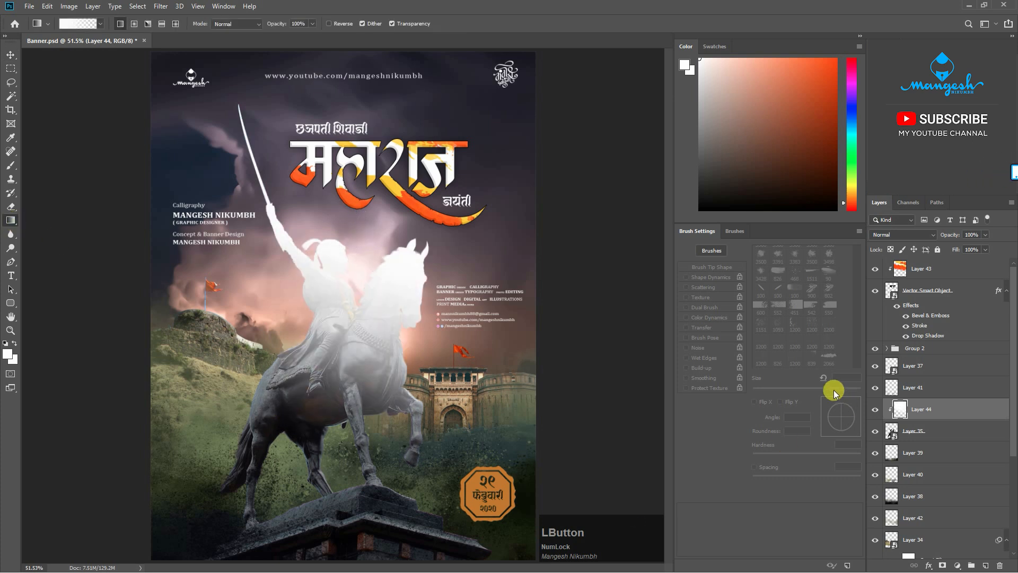
pyautogui.click(904, 235)
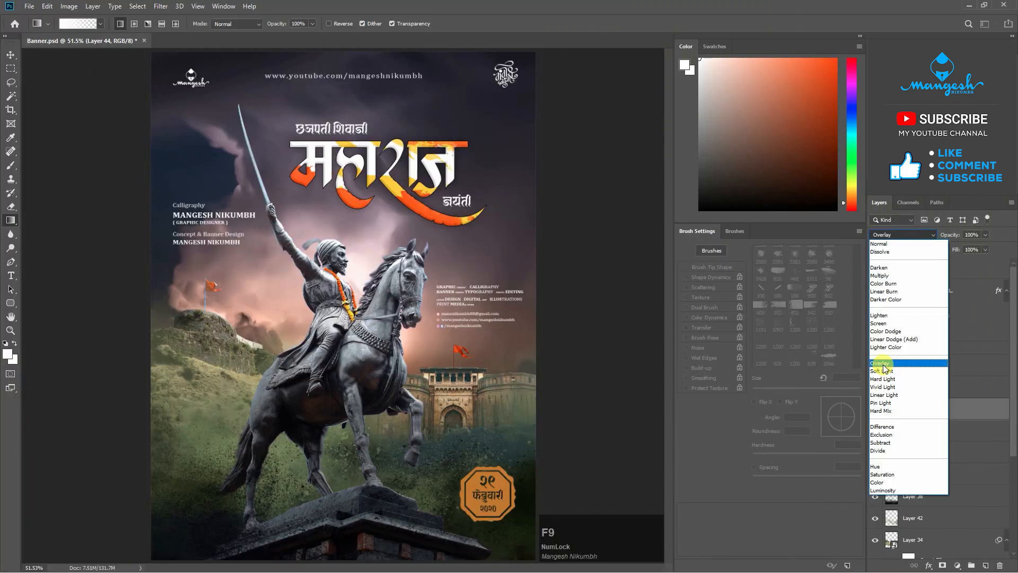
pyautogui.click(886, 365)
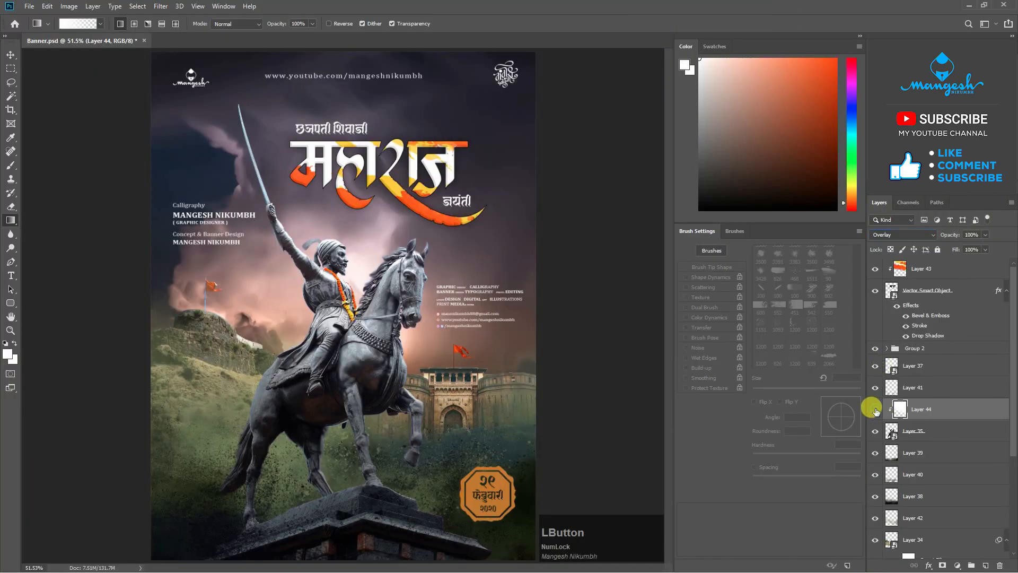
# Set the statue highlight layer's opacity to 75% and compare the statue with and without it.
pyautogui.click(875, 409)
pyautogui.click(875, 410)
pyautogui.click(875, 409)
pyautogui.click(875, 410)
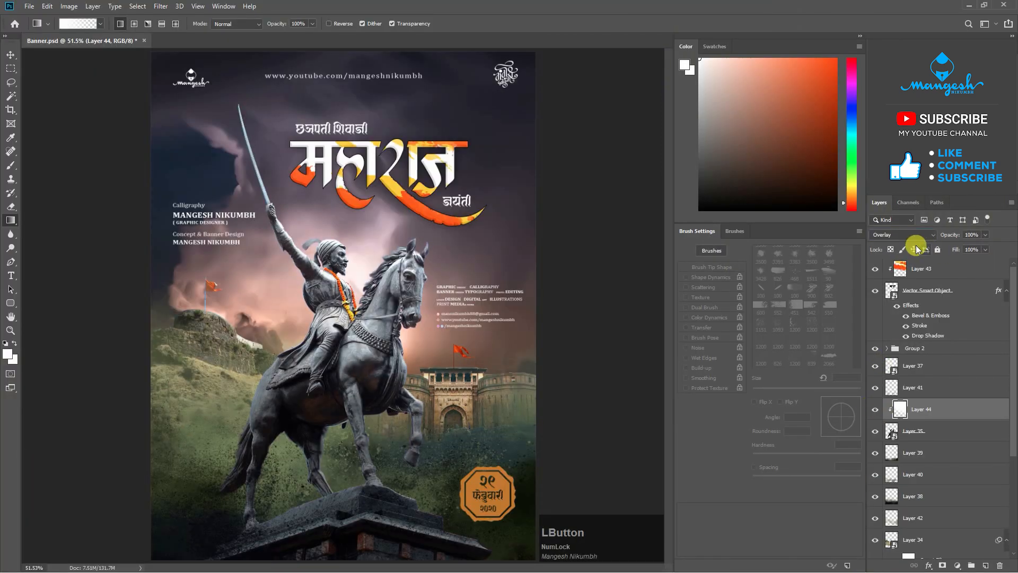
pyautogui.click(975, 241)
pyautogui.click(972, 245)
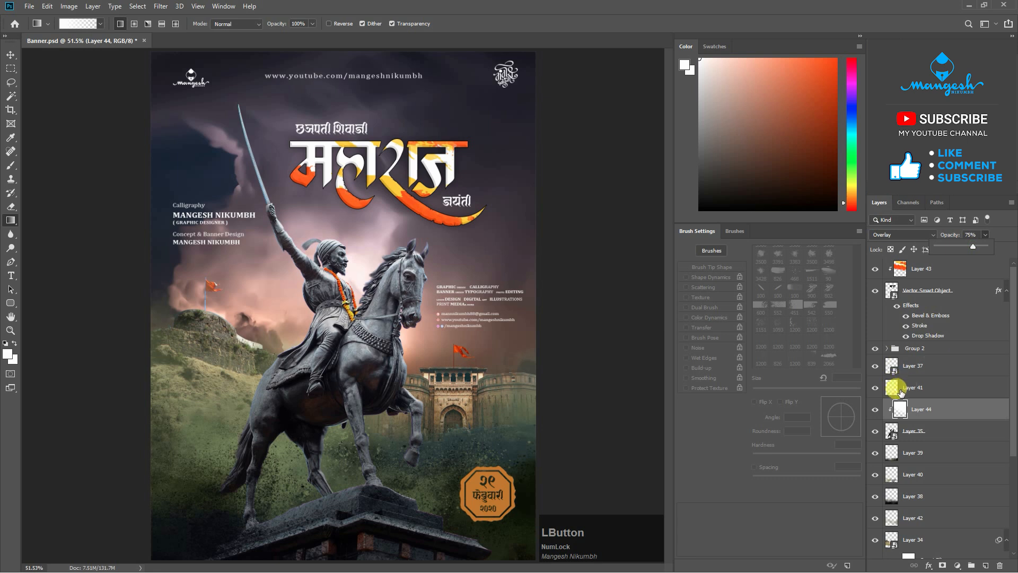
pyautogui.click(875, 411)
pyautogui.click(875, 410)
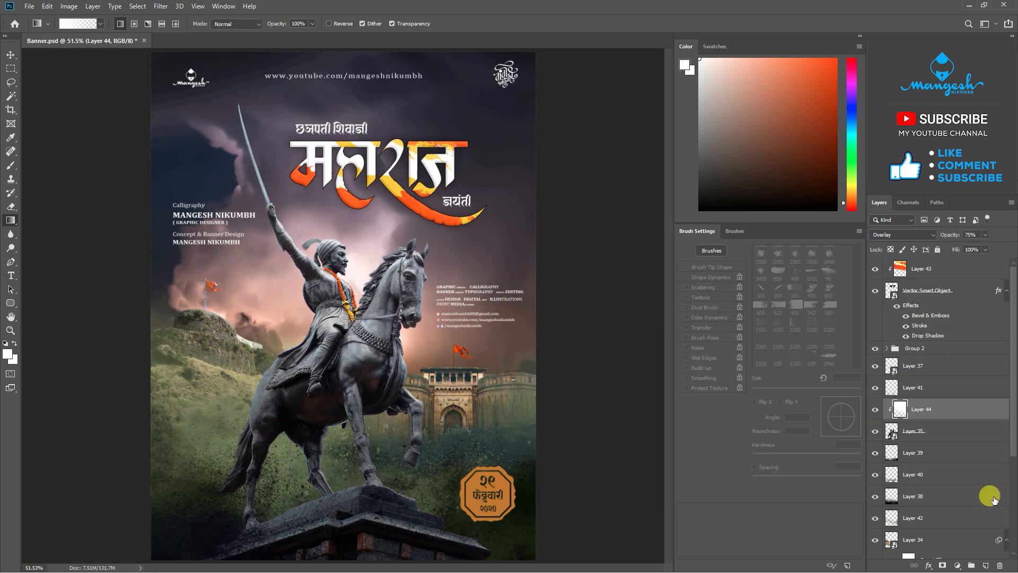
# Add a layer mask to the fort layer, Layer 38 copy, and brush black at 47% opacity and 500 px along its upper edge.
pyautogui.press('v')
pyautogui.hotkey('ctrl', '-')
pyautogui.click(525, 391)
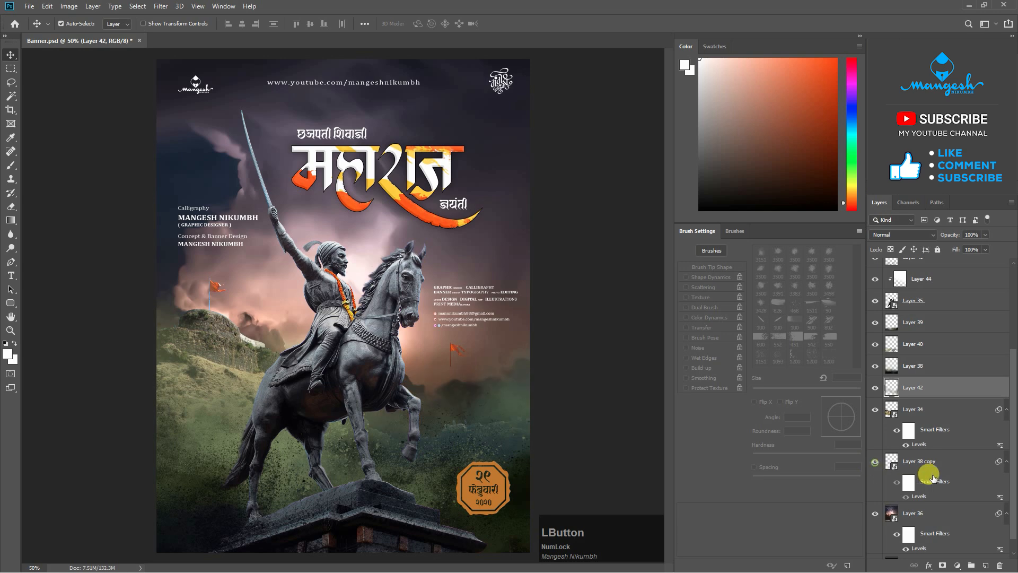
pyautogui.click(930, 466)
pyautogui.click(942, 565)
pyautogui.press('b')
pyautogui.press('d')
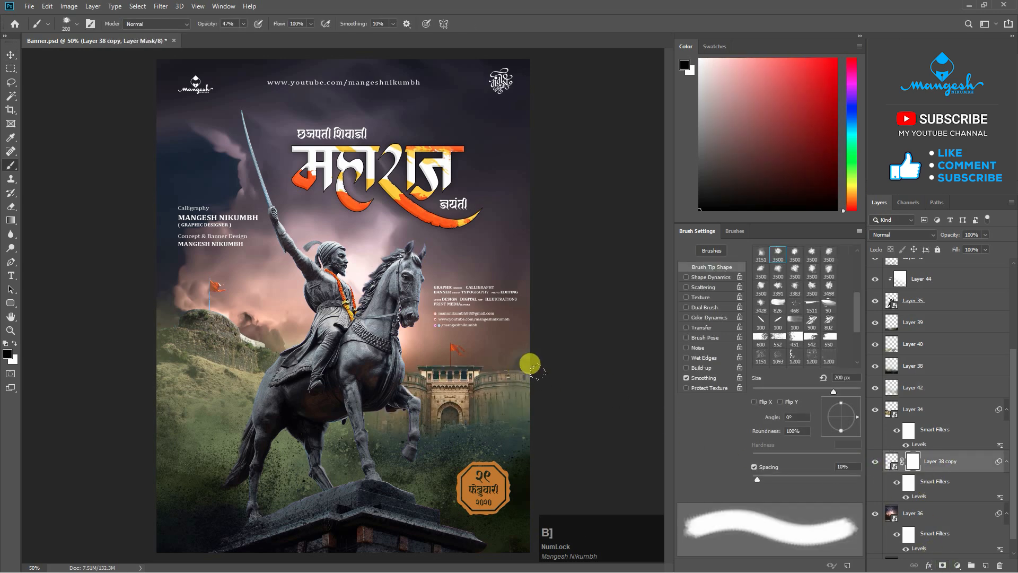
pyautogui.moveTo(472, 320)
pyautogui.mouseDown()
pyautogui.moveTo(360, 317)
pyautogui.moveTo(273, 289)
pyautogui.mouseUp()
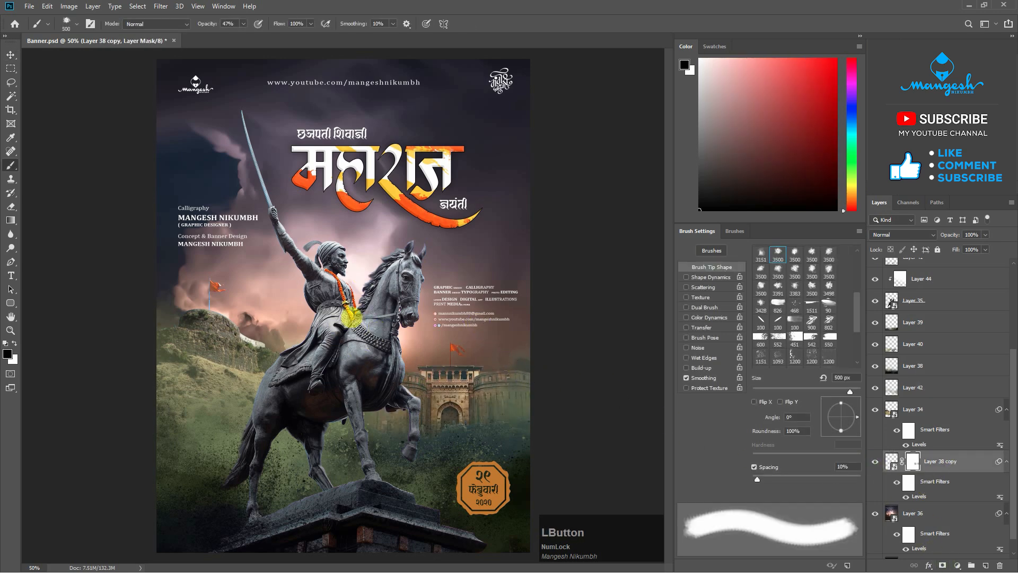
pyautogui.press('v')
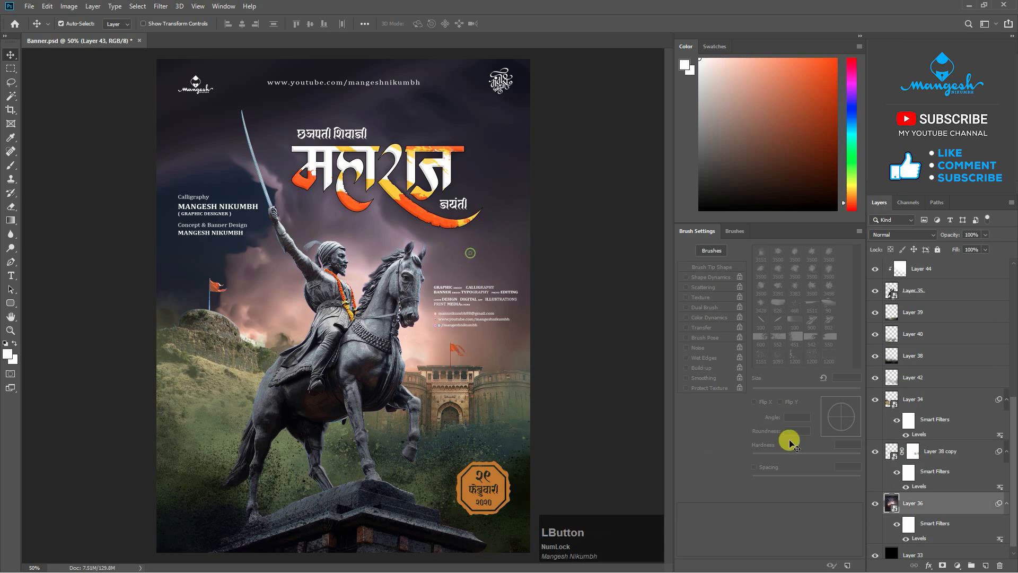
# Add a Color Balance adjustment above the sky layer, Layer 36, and clip it to the sky.
pyautogui.click(875, 503)
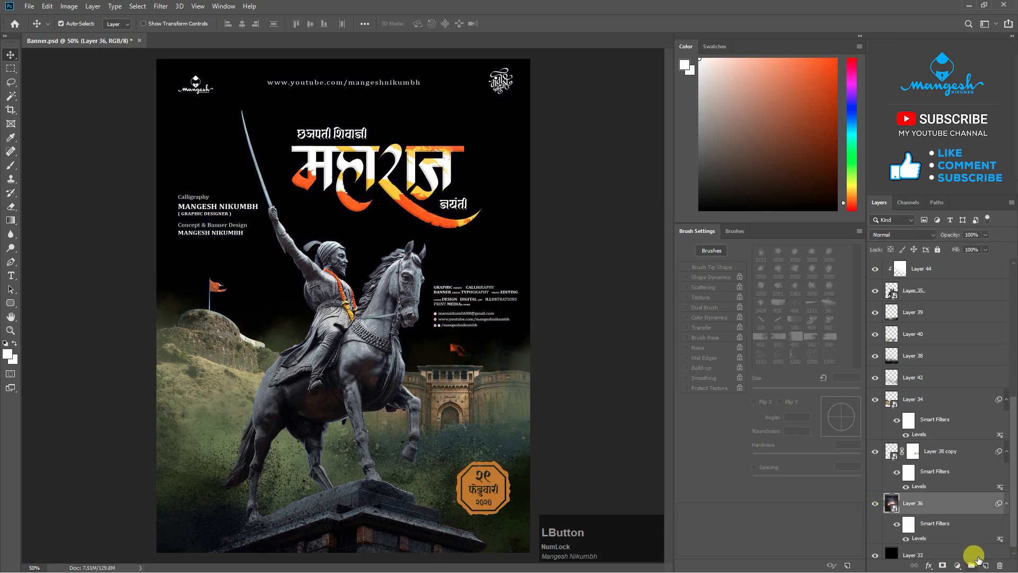
pyautogui.click(957, 565)
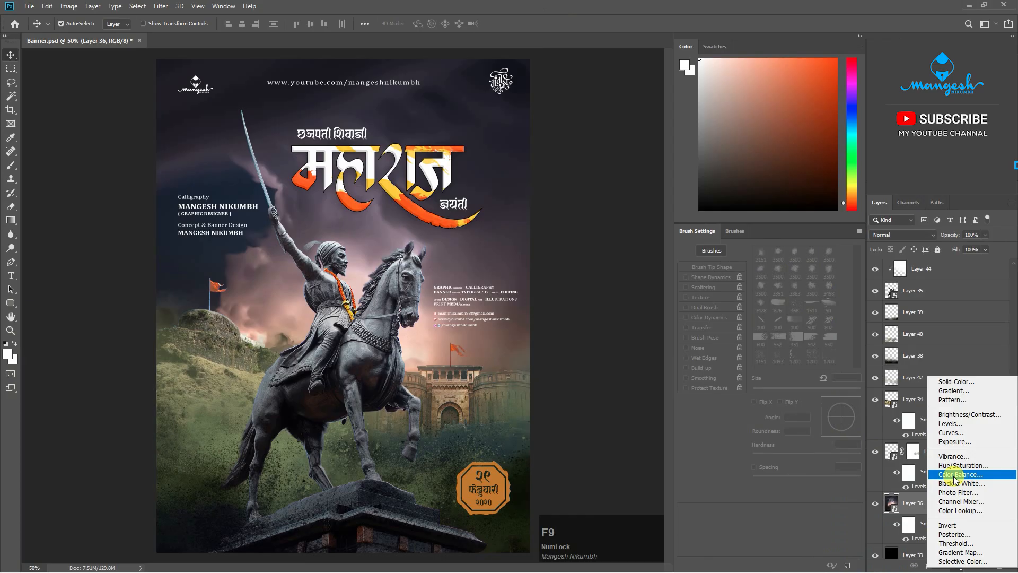
pyautogui.click(955, 474)
pyautogui.click(559, 402)
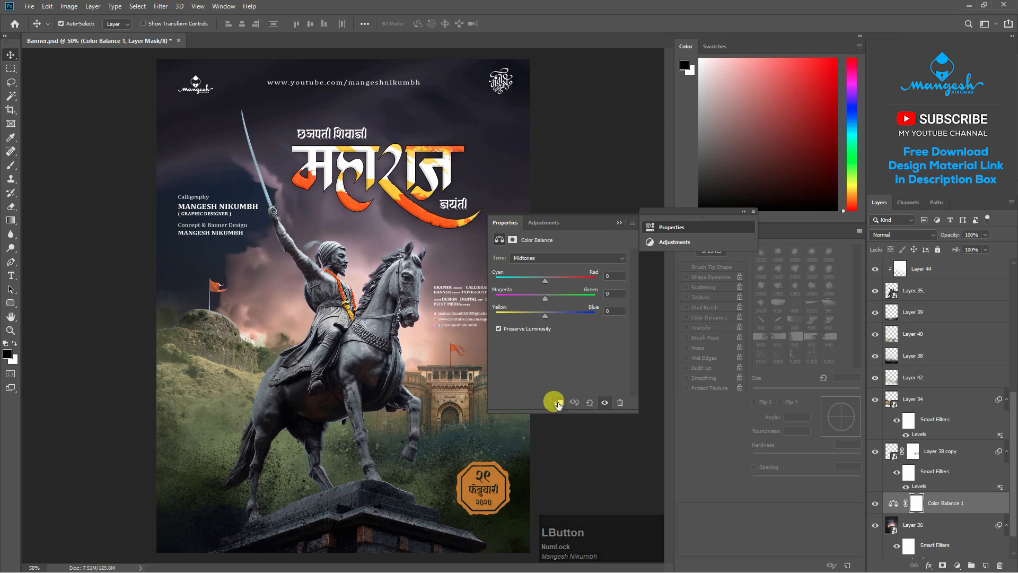
# Set the sky's midtones to -50 cyan–red and +2 yellow–blue with a slight green shift, comparing before and after.
pyautogui.moveTo(597, 220); pyautogui.dragTo(640, 229)
pyautogui.click(588, 291)
pyautogui.moveTo(588, 291); pyautogui.dragTo(576, 323)
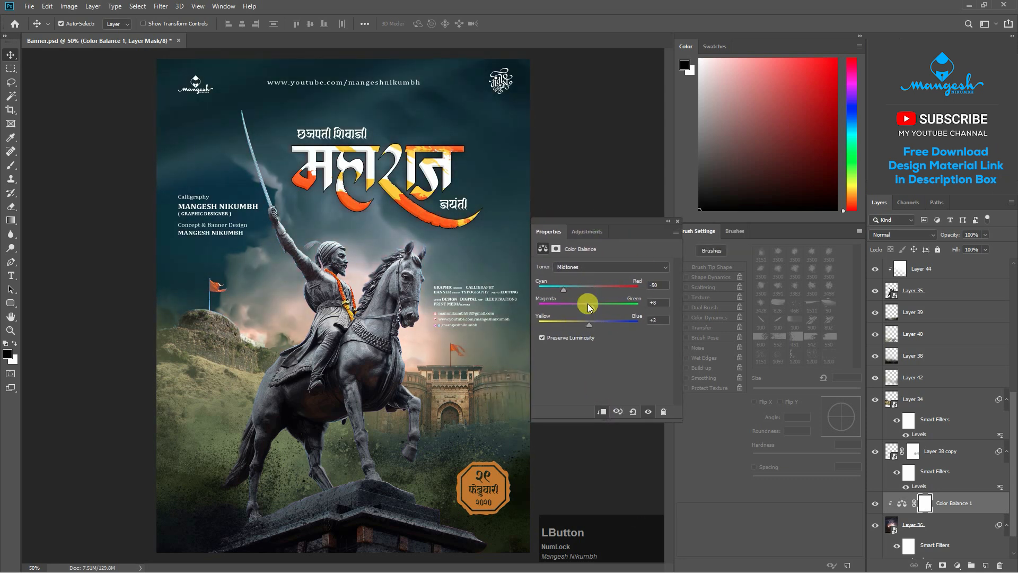
pyautogui.click(667, 220)
pyautogui.click(875, 503)
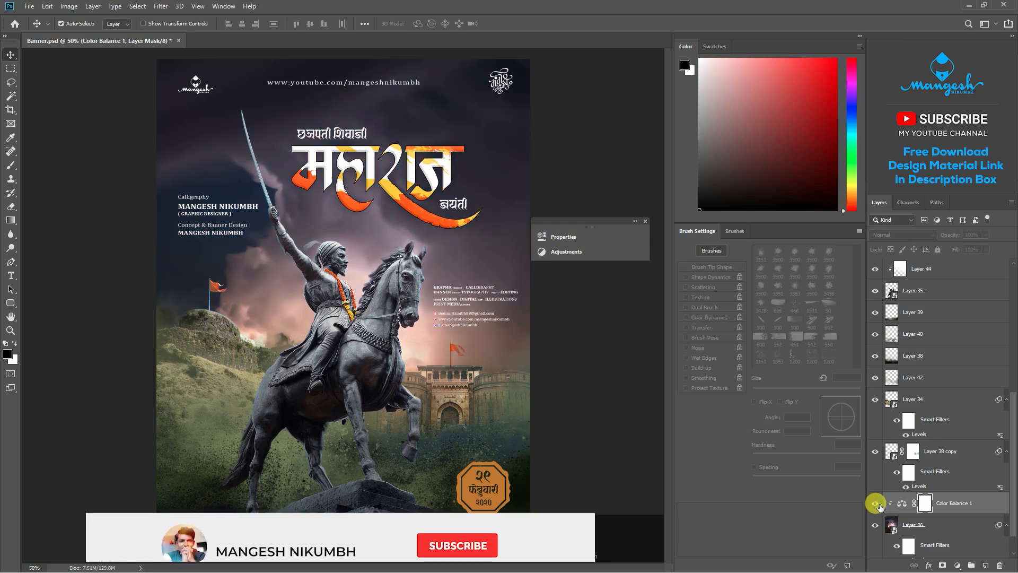
pyautogui.click(876, 503)
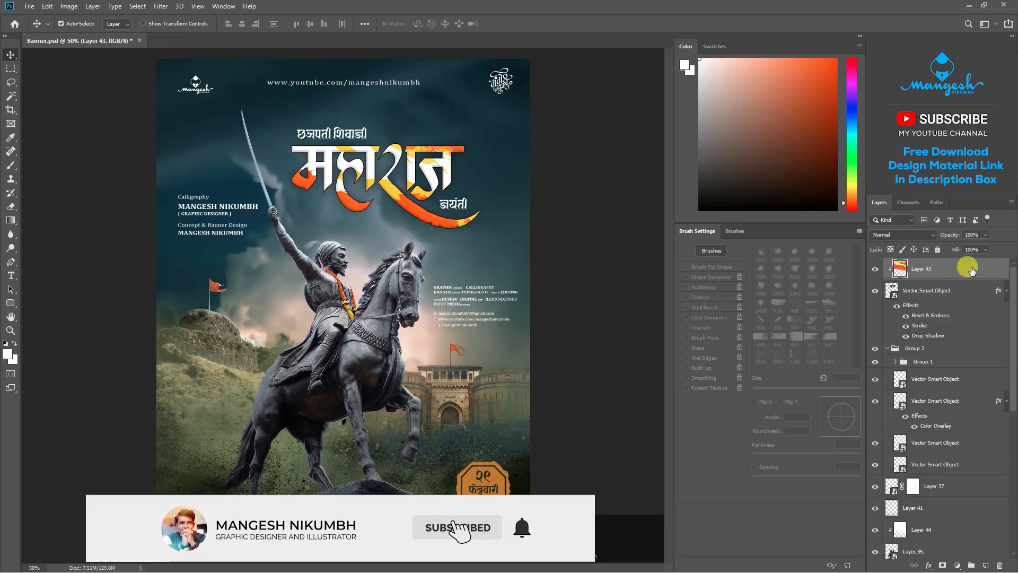
# Add a Levels adjustment above all layers with midtones 0.86 and white input 230, comparing before and after.
pyautogui.click(957, 565)
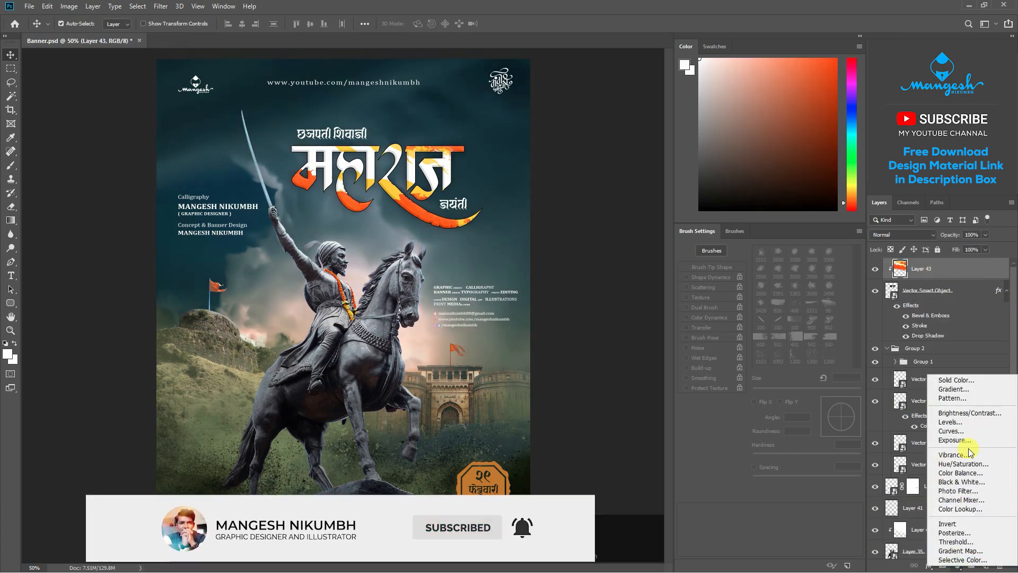
pyautogui.click(953, 424)
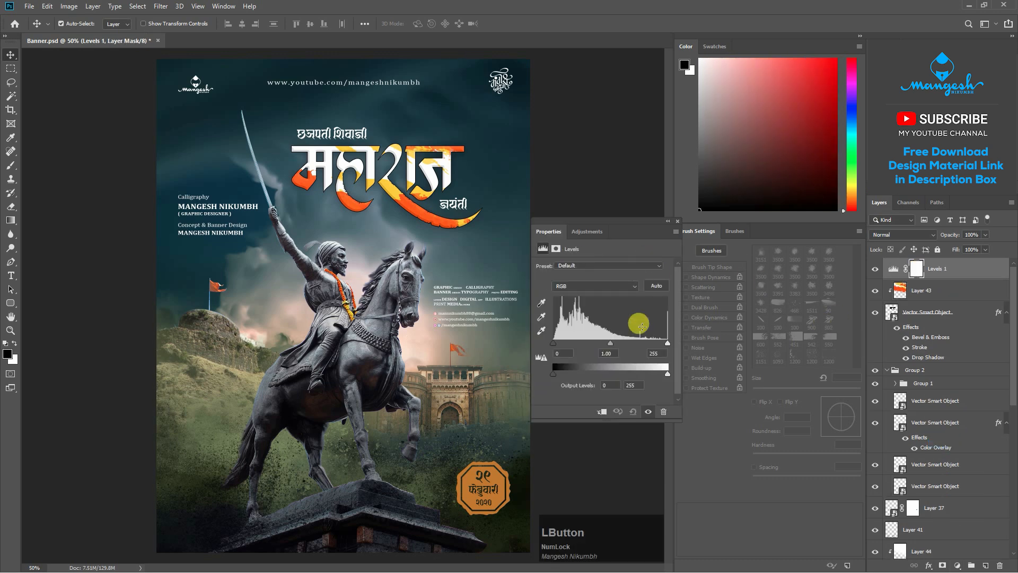
pyautogui.moveTo(610, 343); pyautogui.dragTo(654, 344)
pyautogui.moveTo(605, 344); pyautogui.dragTo(608, 347)
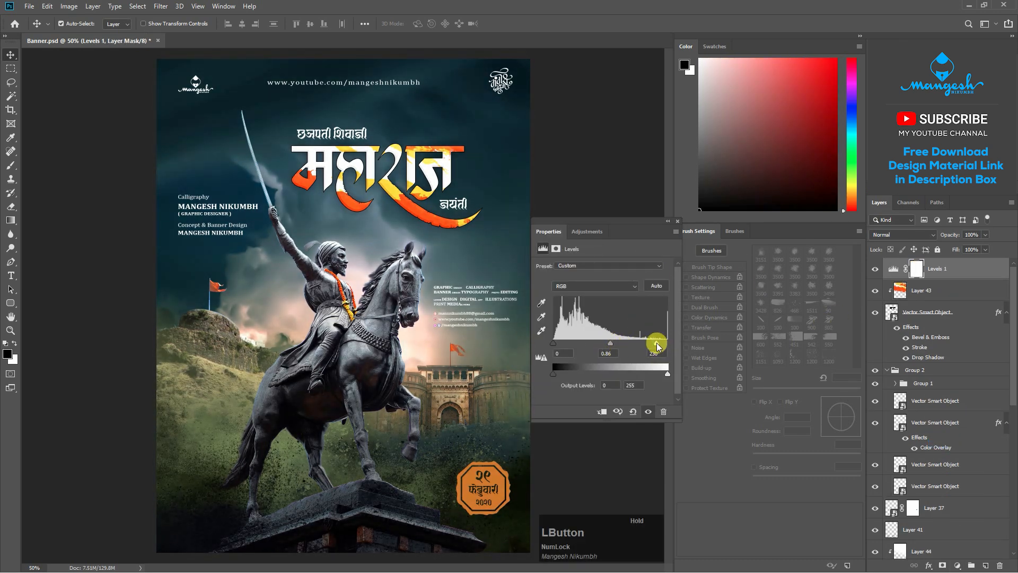
pyautogui.click(874, 270)
pyautogui.click(874, 271)
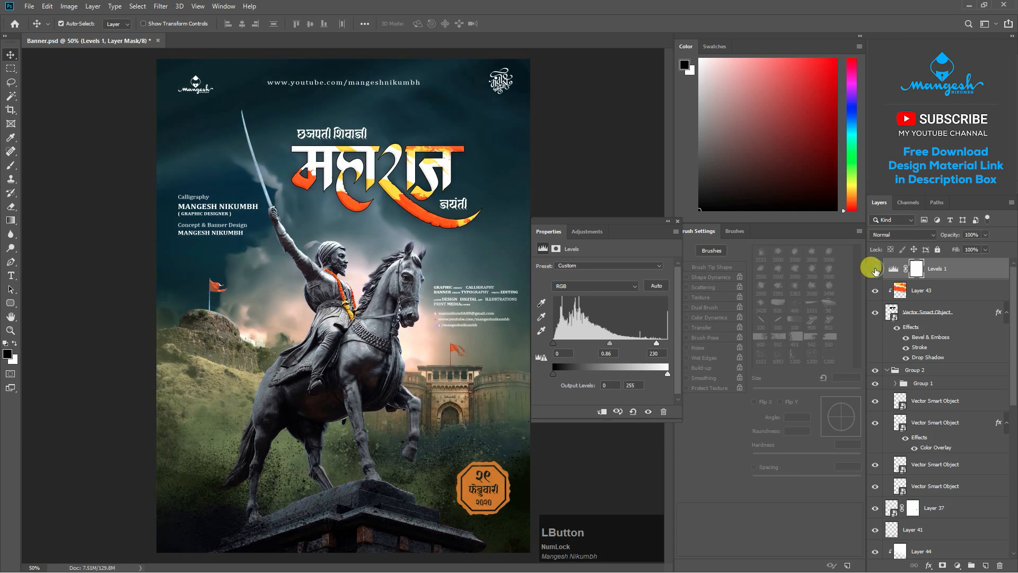
pyautogui.click(875, 269)
pyautogui.click(875, 269)
pyautogui.click(677, 221)
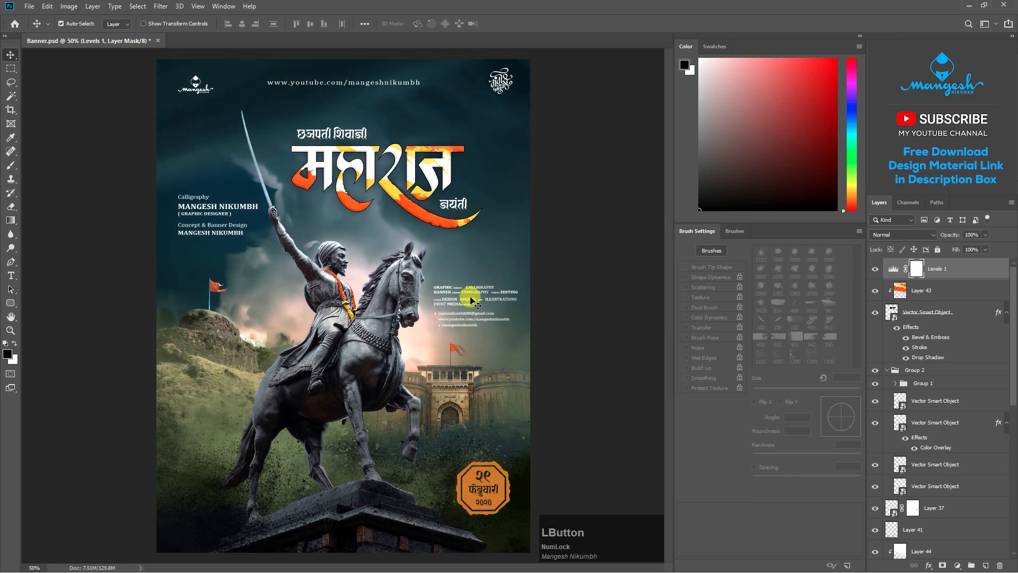
# Identify the statue layer, Layer 35, by toggling its visibility, and add an empty layer clipped directly above it.
pyautogui.click(921, 550)
pyautogui.click(874, 291)
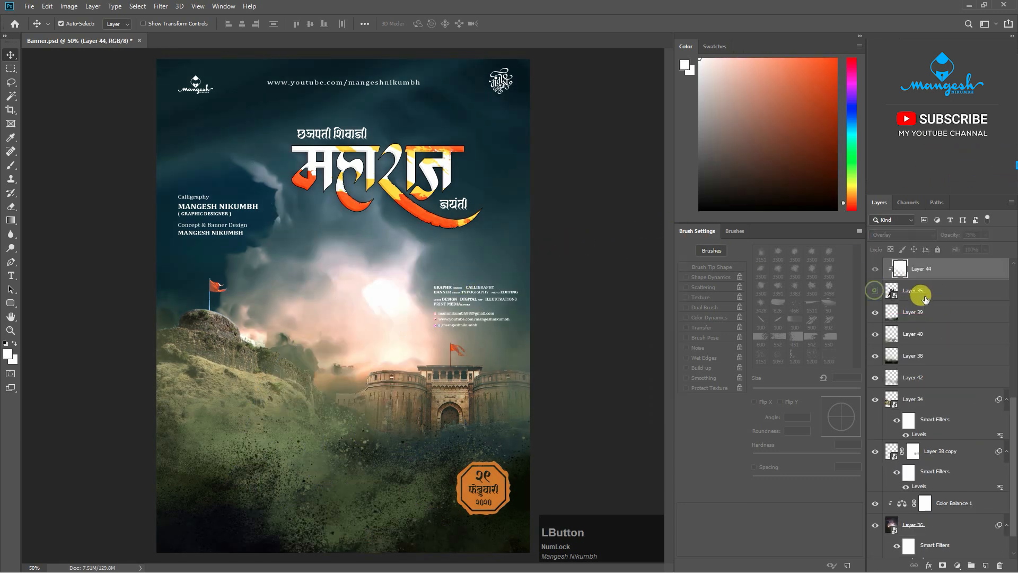
pyautogui.click(875, 290)
pyautogui.click(923, 292)
pyautogui.click(987, 562)
# Set up a soft round 500 px brush with pen-pressure size, 0% smoothing, 100% opacity and 100% flow.
pyautogui.press('b')
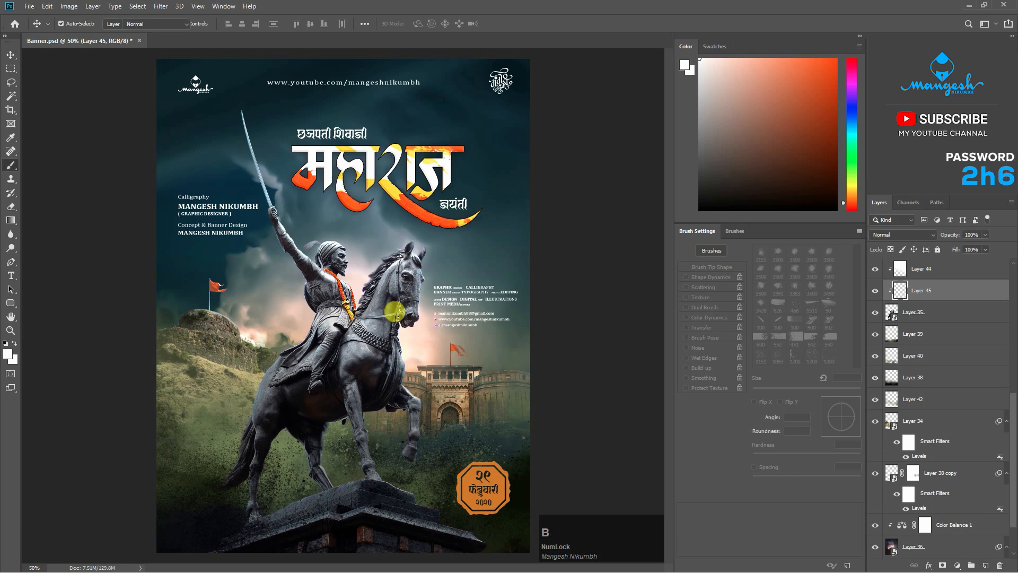
pyautogui.rightClick(450, 331)
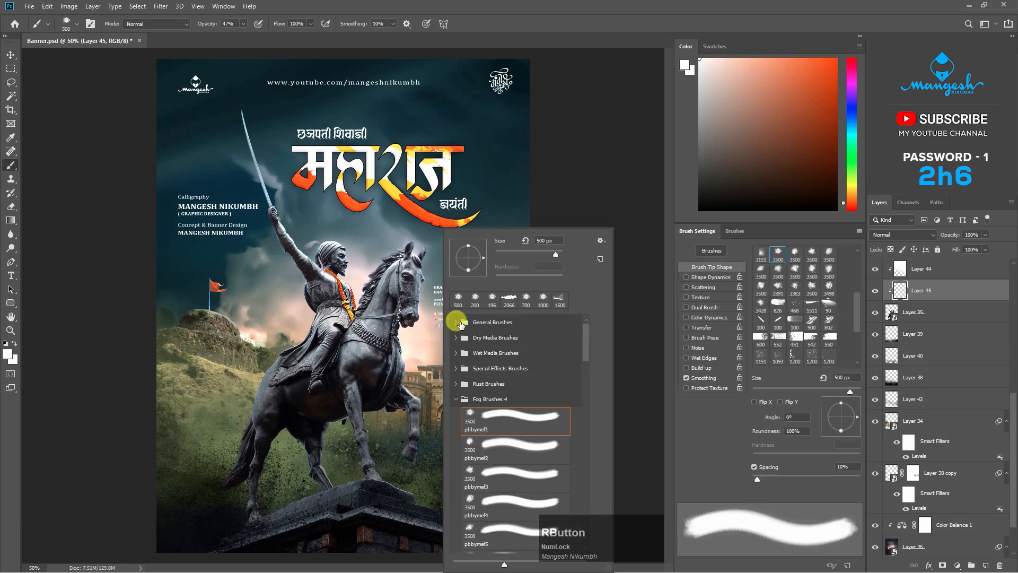
pyautogui.click(456, 322)
pyautogui.click(497, 345)
pyautogui.press('Return')
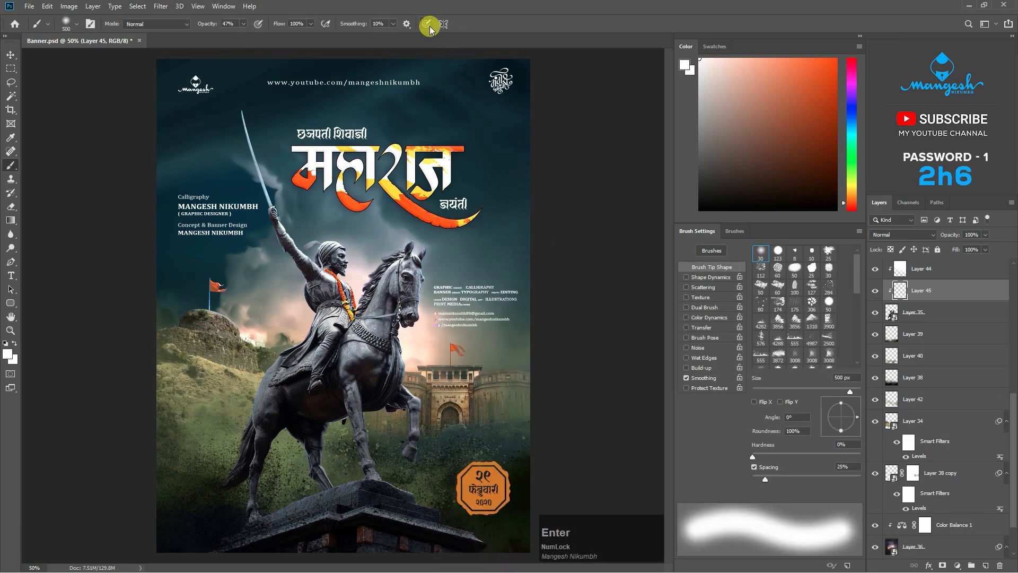
pyautogui.click(427, 24)
pyautogui.click(393, 25)
pyautogui.click(243, 23)
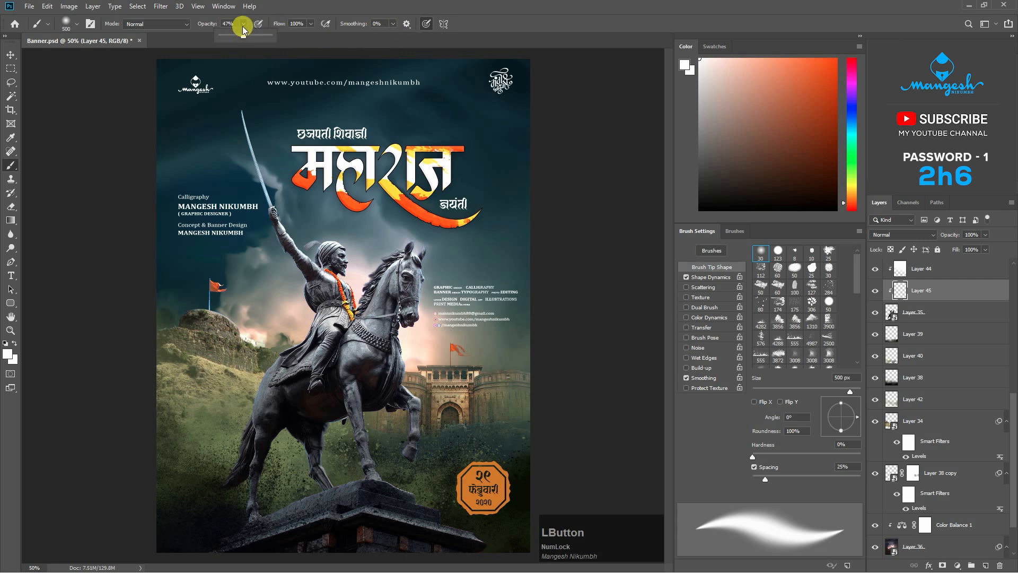
pyautogui.moveTo(213, 35); pyautogui.dragTo(245, 34)
pyautogui.click(311, 23)
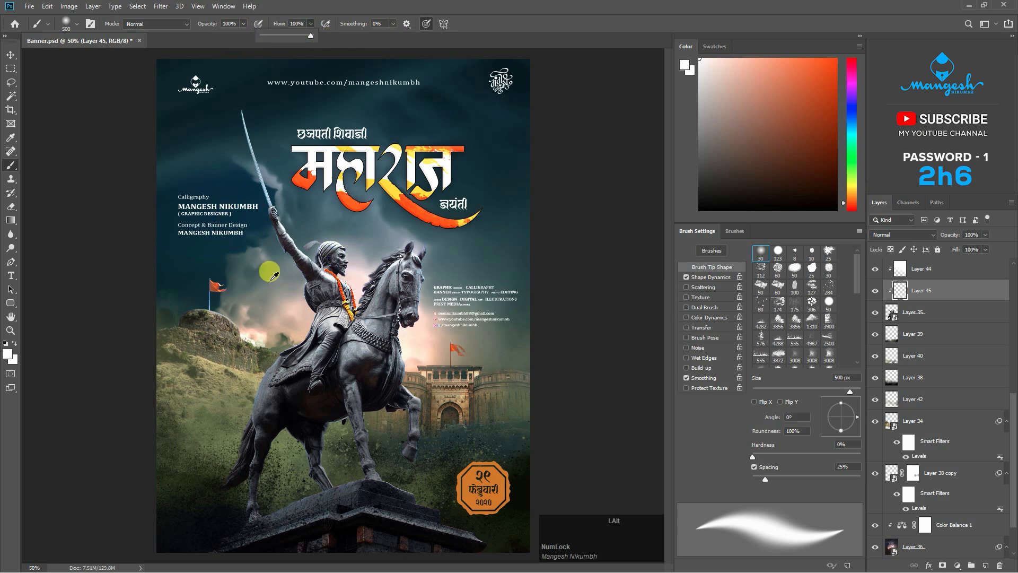
# Set the foreground colour to a light blue.
pyautogui.click(12, 353)
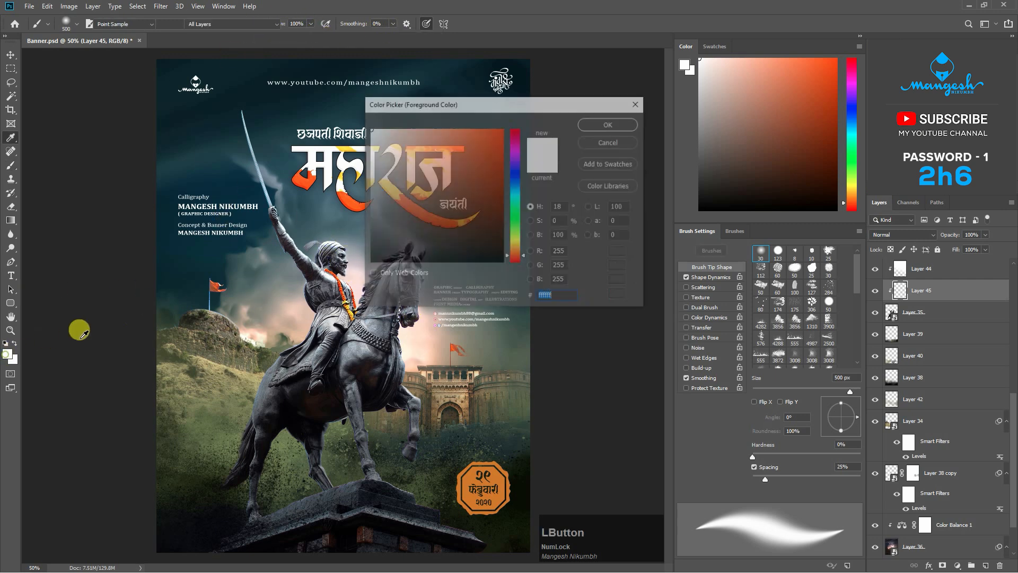
pyautogui.click(513, 186)
pyautogui.moveTo(411, 138); pyautogui.dragTo(408, 120)
pyautogui.press('Return')
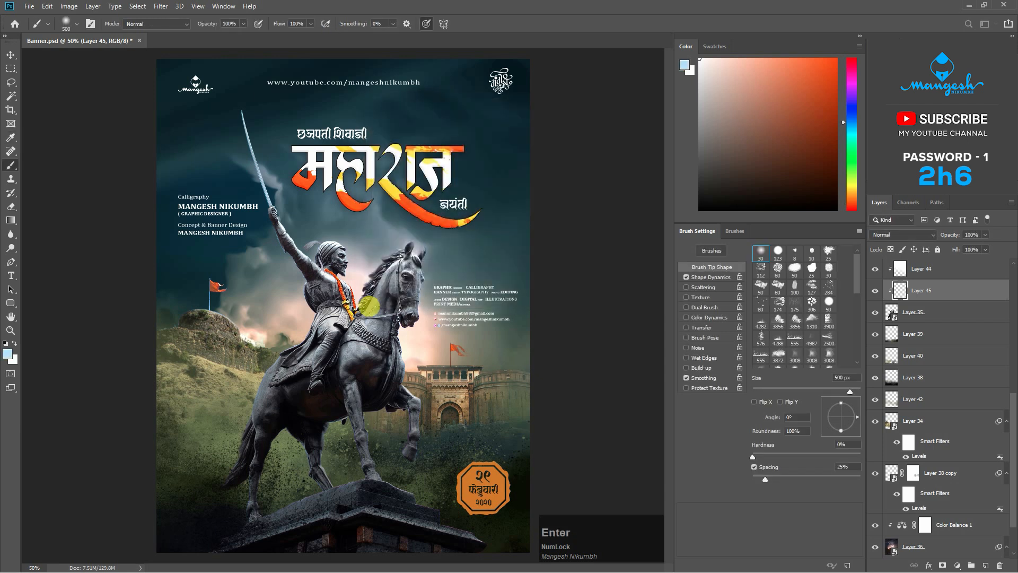
# Try a light blue stroke along the horse's front with a smaller brush, and undo it.
pyautogui.press('b')
pyautogui.press('[')
pyautogui.press('[')
pyautogui.press('[')
pyautogui.press('[')
pyautogui.press('[')
pyautogui.press('[')
pyautogui.moveTo(404, 343)
pyautogui.mouseDown()
pyautogui.moveTo(406, 380)
pyautogui.moveTo(432, 372)
pyautogui.moveTo(407, 349)
pyautogui.moveTo(410, 405)
pyautogui.mouseUp()
pyautogui.hotkey('ctrl', 'z')
# Choose a more saturated blue and brush it at 150 px along the horse's head, mane and foreleg and the rider's edges.
pyautogui.click(780, 123)
pyautogui.press(']')
pyautogui.press(']')
pyautogui.press(']')
pyautogui.press(']')
pyautogui.press(']')
pyautogui.moveTo(425, 289)
pyautogui.mouseDown()
pyautogui.moveTo(420, 253)
pyautogui.moveTo(419, 289)
pyautogui.mouseUp()
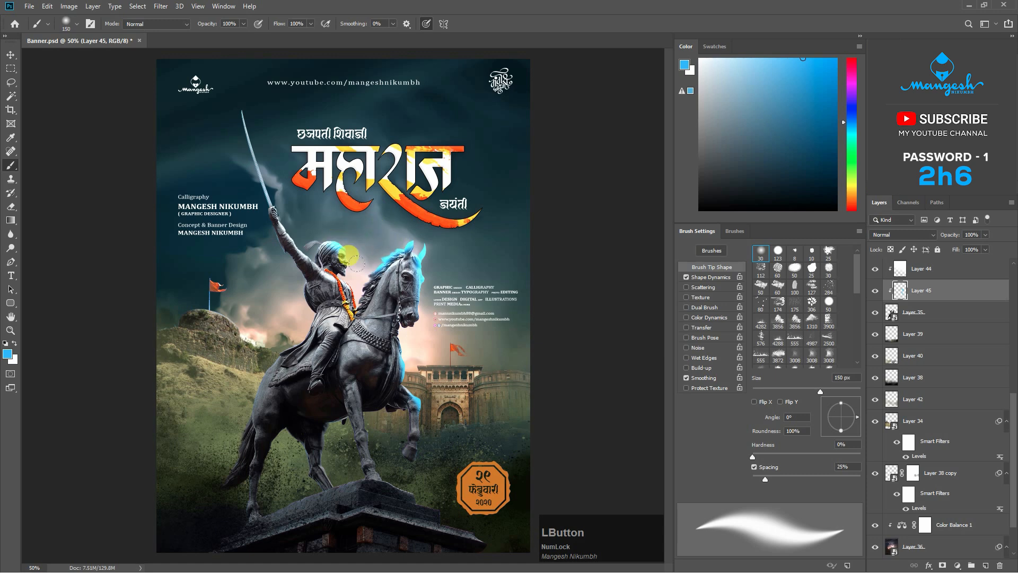
pyautogui.moveTo(357, 262)
pyautogui.mouseDown()
pyautogui.moveTo(363, 346)
pyautogui.moveTo(403, 340)
pyautogui.mouseUp()
# Apply a Gaussian Blur with a 42.9 px radius to the blue strokes on Layer 45.
pyautogui.click(161, 6)
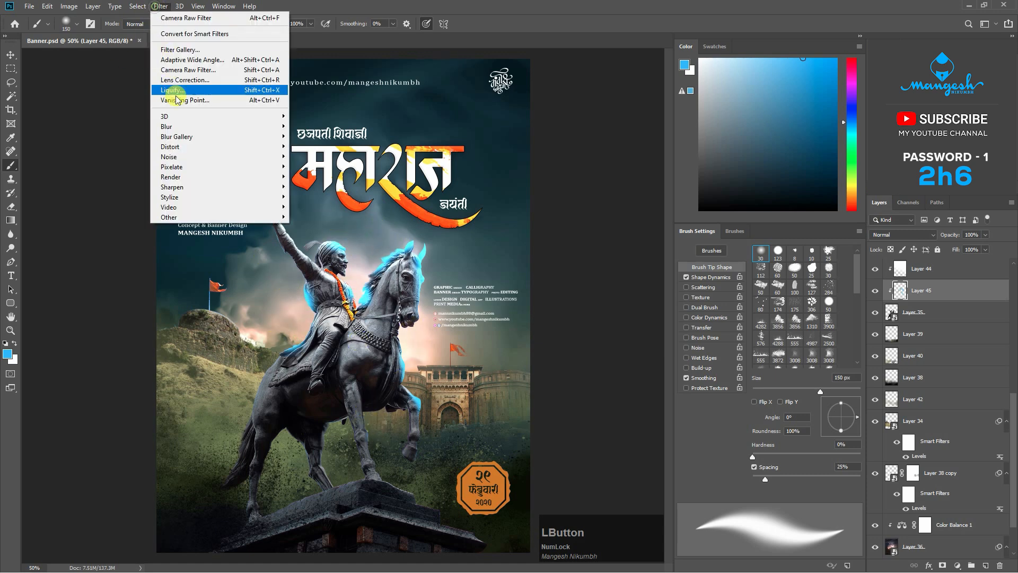
pyautogui.moveTo(169, 126)
pyautogui.click(318, 166)
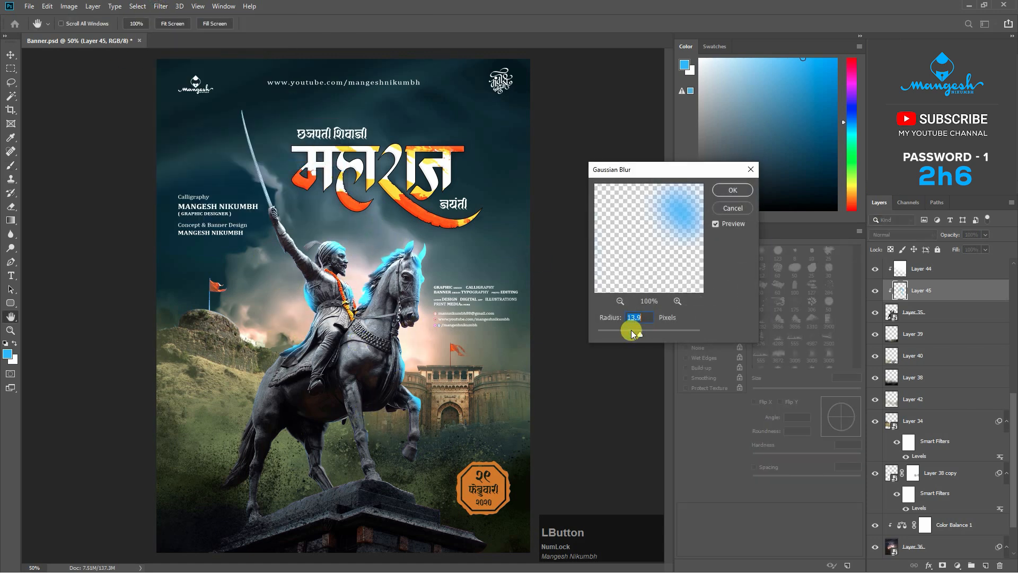
pyautogui.moveTo(630, 330); pyautogui.dragTo(655, 336)
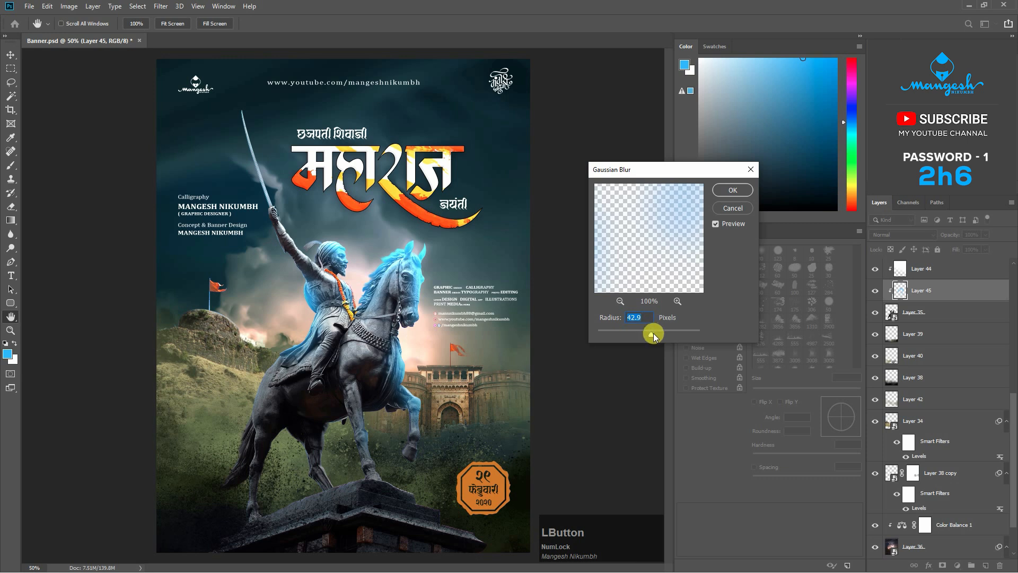
pyautogui.click(732, 189)
# Set Layer 45 to Color blending at 72% opacity and compare the statue with and without it.
pyautogui.click(903, 234)
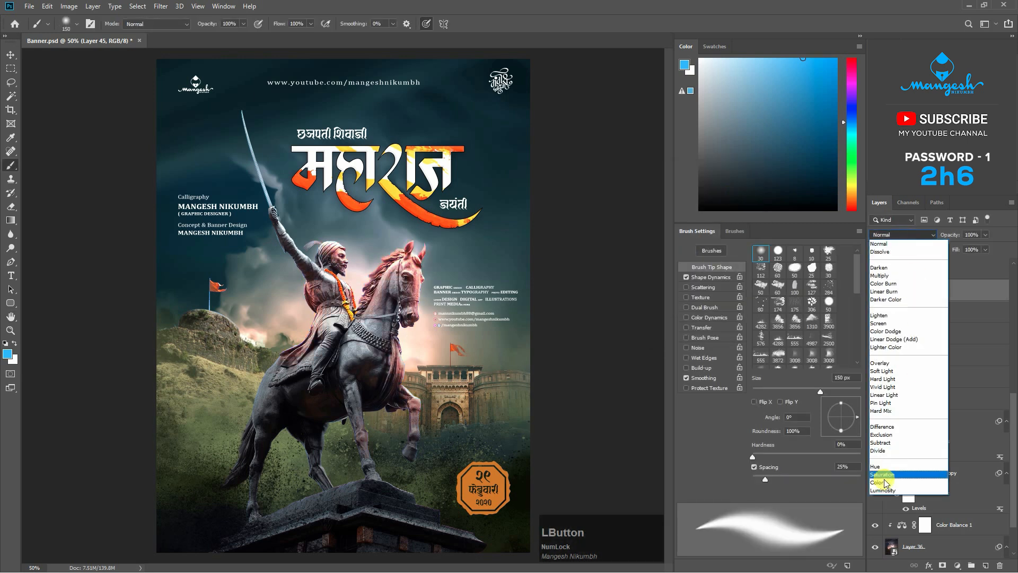
pyautogui.click(883, 482)
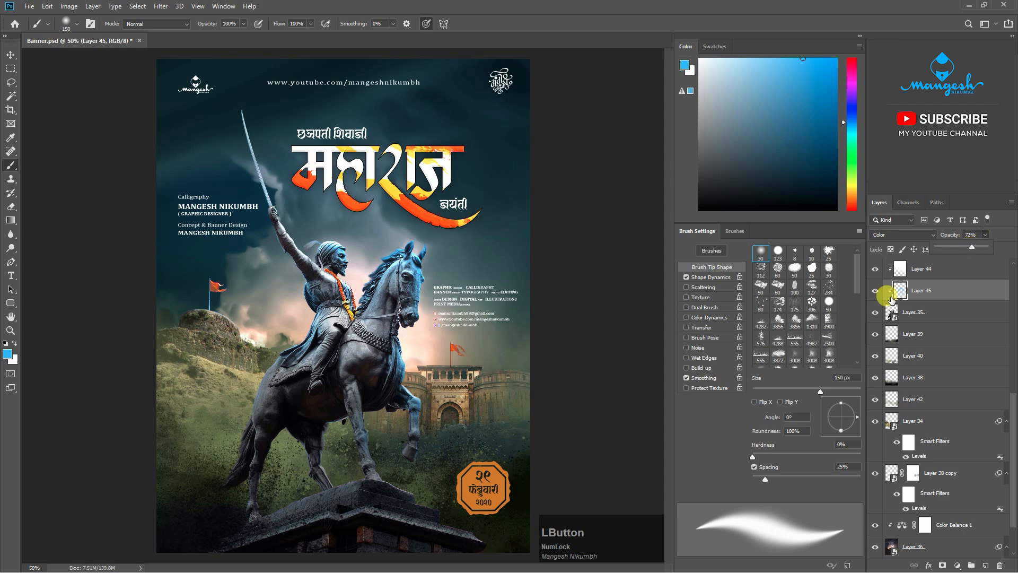
pyautogui.click(873, 294)
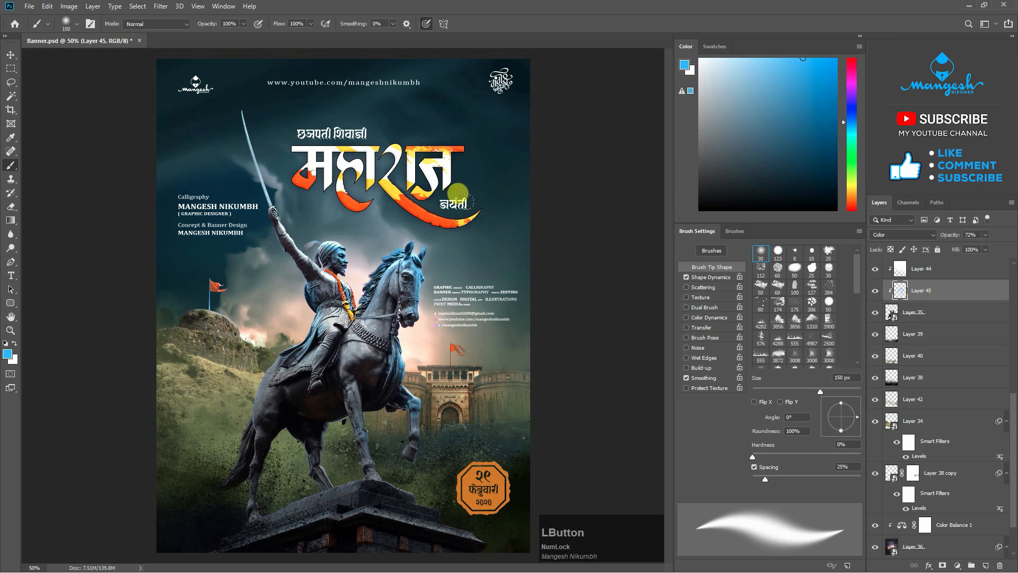
# Try brushing orange over the horse and rider at 54% opacity and 46% flow, and undo the strokes.
pyautogui.hotkey('ctrl', 'z')
pyautogui.click(243, 24)
pyautogui.click(310, 24)
pyautogui.moveTo(317, 36); pyautogui.dragTo(287, 35)
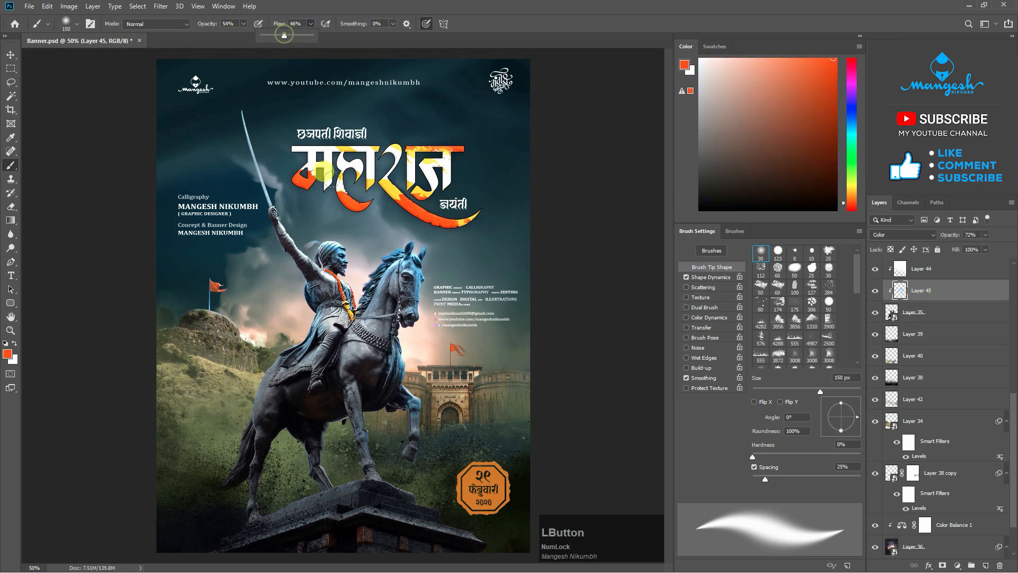
pyautogui.click(318, 310)
pyautogui.hotkey('ctrl', 'z')
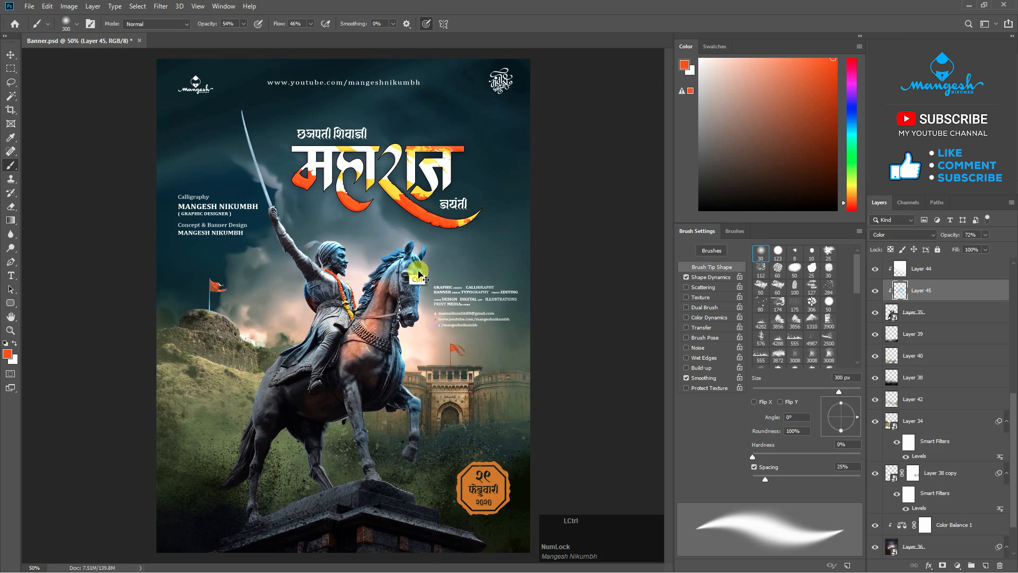
pyautogui.hotkey('ctrl', 'z')
# Brush orange over the rider and the horse's body at 300 px with pen-pressure opacity, 26% opacity and 26% flow.
pyautogui.click(310, 24)
pyautogui.moveTo(306, 35); pyautogui.dragTo(294, 36)
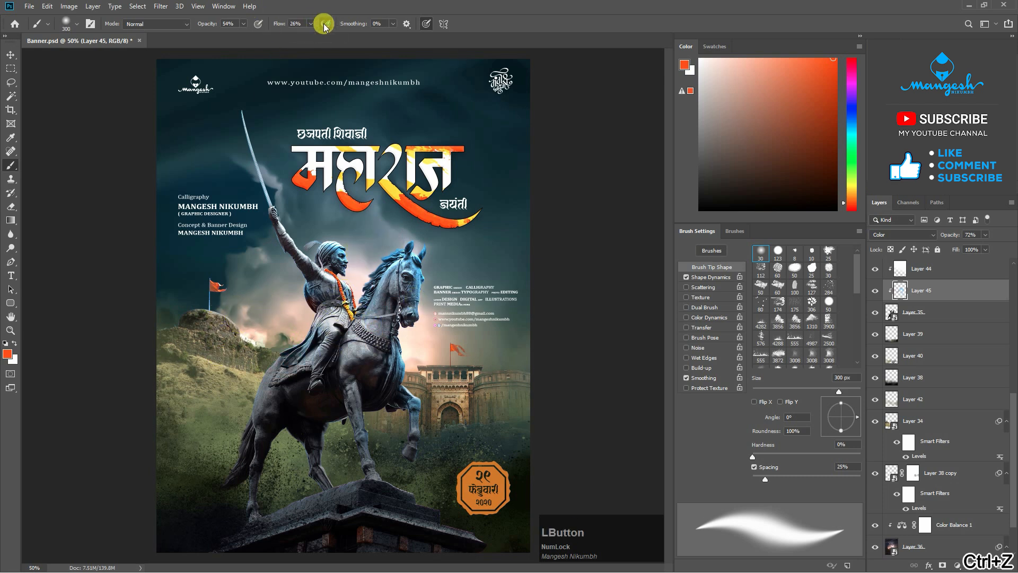
pyautogui.click(258, 24)
pyautogui.click(243, 24)
pyautogui.moveTo(334, 295); pyautogui.dragTo(347, 281)
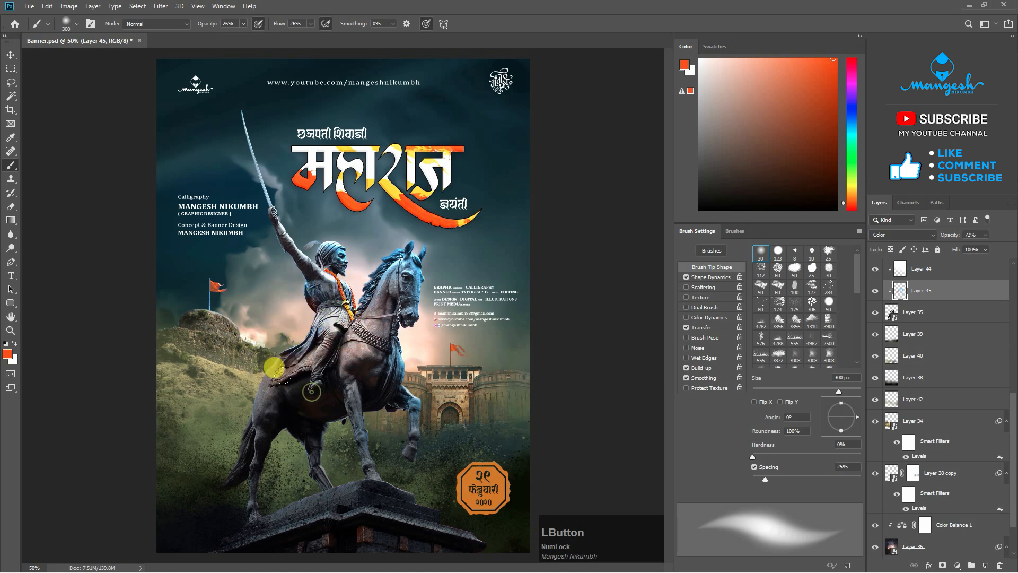
pyautogui.moveTo(282, 376)
pyautogui.mouseDown()
pyautogui.moveTo(343, 375)
pyautogui.moveTo(239, 369)
pyautogui.moveTo(337, 448)
pyautogui.moveTo(347, 424)
pyautogui.mouseUp()
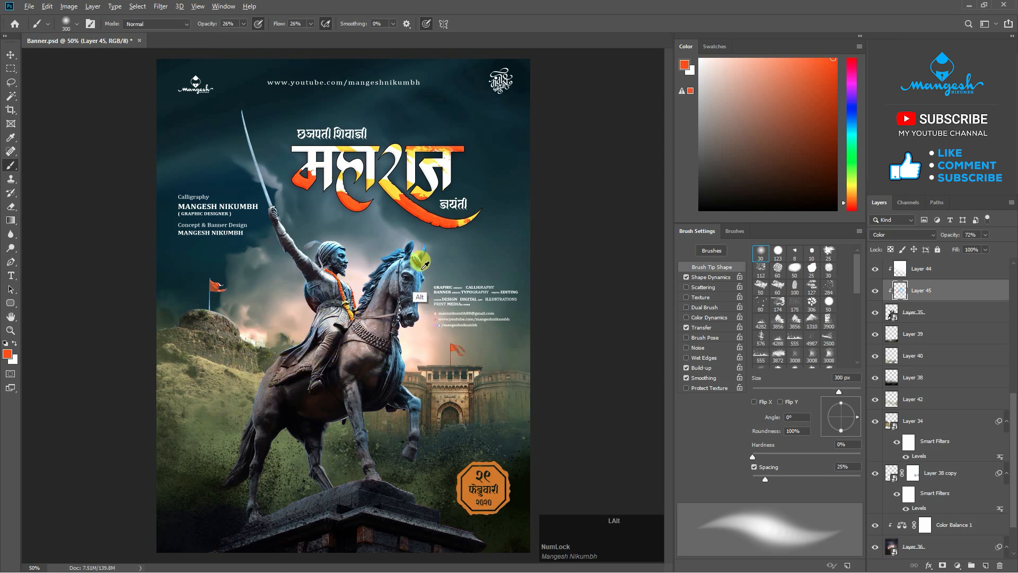
# Sample blue from the horse's head and brush it at 60% opacity down the horse's front legs toward the pedestal.
pyautogui.keyDown('alt'); pyautogui.click(425, 264); pyautogui.keyUp('alt')
pyautogui.moveTo(244, 24); pyautogui.dragTo(260, 35)
pyautogui.click(355, 395)
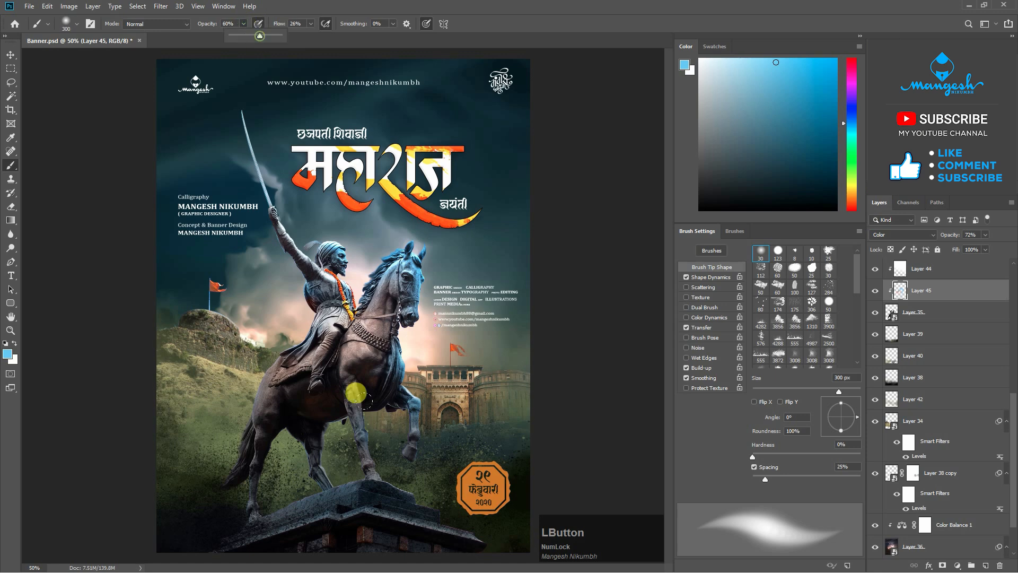
pyautogui.moveTo(355, 395)
pyautogui.mouseDown()
pyautogui.moveTo(287, 473)
pyautogui.moveTo(376, 468)
pyautogui.mouseUp()
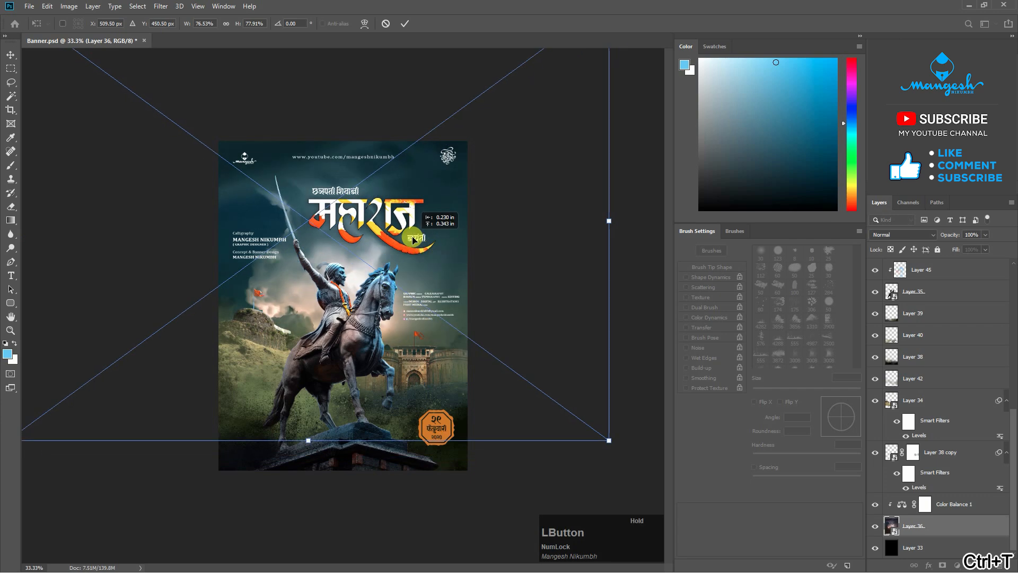
# Reposition the sky image, Layer 36, behind the statue with Free Transform.
pyautogui.moveTo(413, 232); pyautogui.dragTo(439, 273)
pyautogui.hotkey('ctrl', '=')
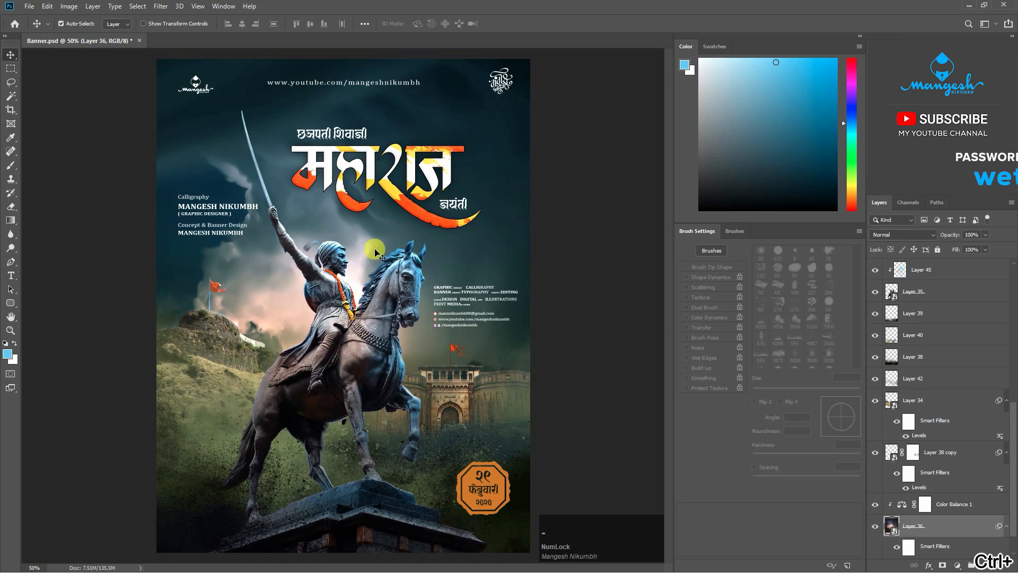
# Identify the hill layer, Layer 34, by toggling its visibility, and add a new layer above it clipped to the hill.
pyautogui.click(877, 394)
pyautogui.click(875, 391)
pyautogui.click(874, 392)
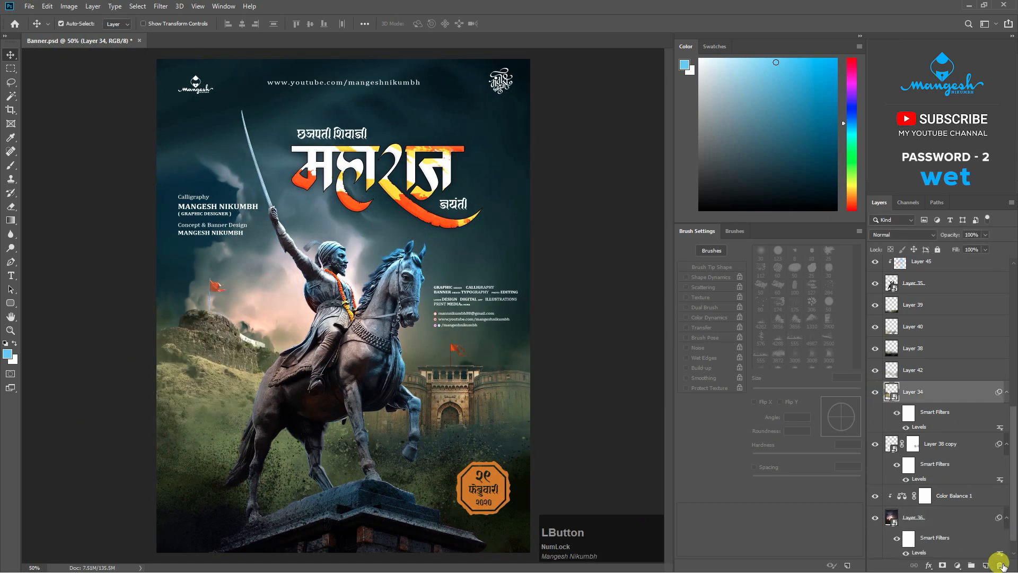
pyautogui.click(985, 565)
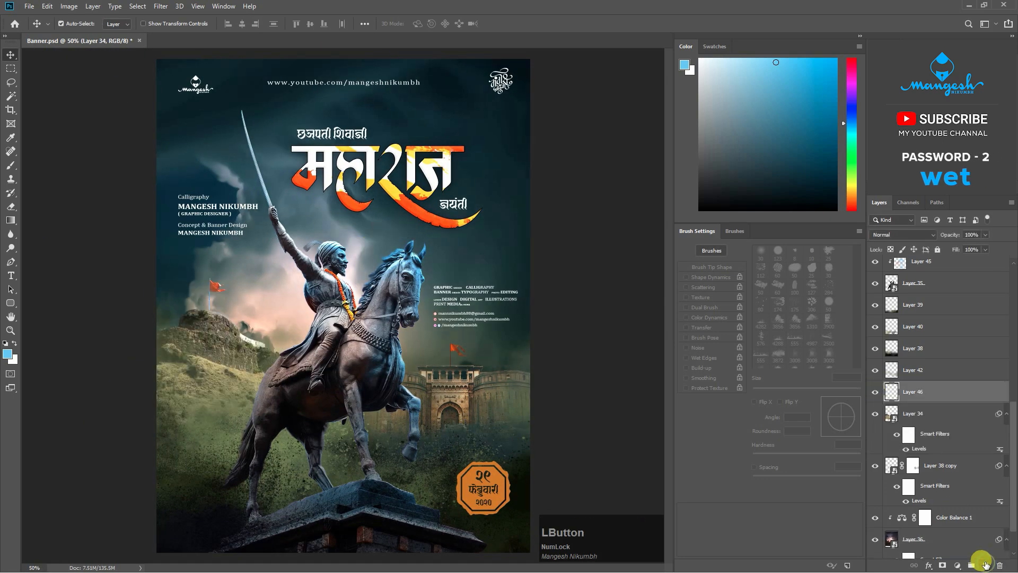
pyautogui.rightClick(909, 395)
pyautogui.click(869, 331)
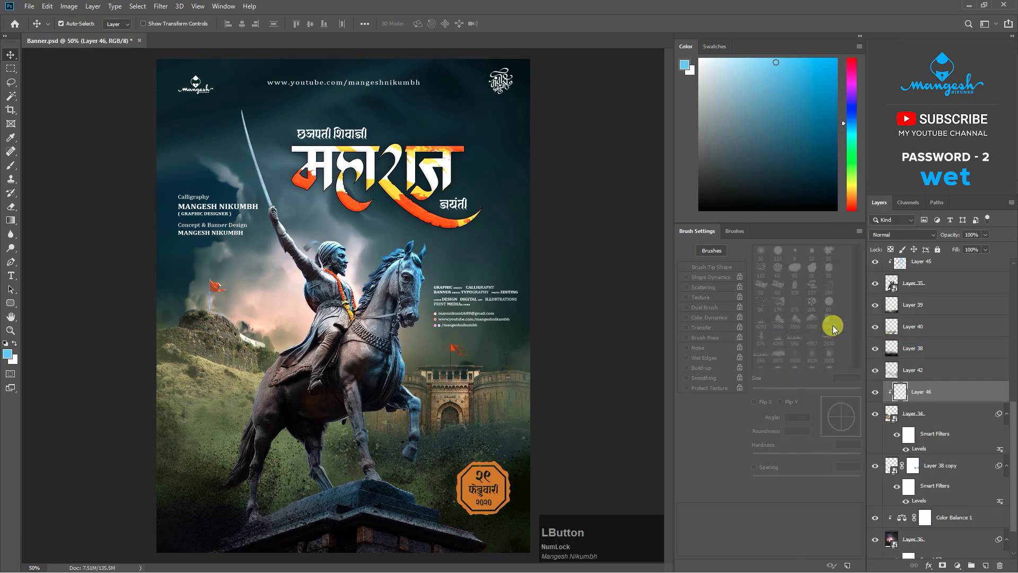
# Choose a light yellow-green and brush it over the hilltop on Layer 46 at 300 px and 60% opacity.
pyautogui.press('b')
pyautogui.click(852, 189)
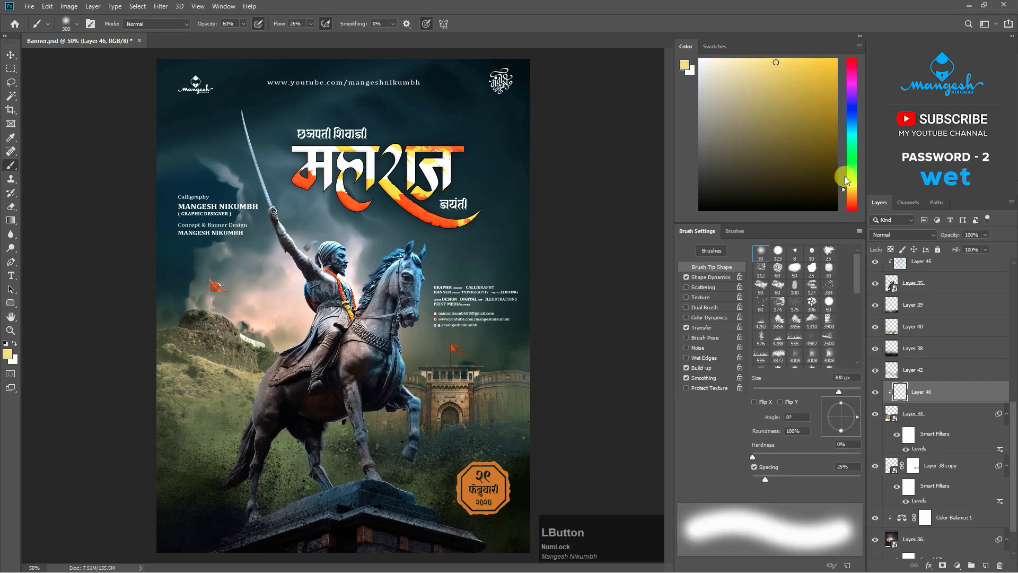
pyautogui.click(848, 178)
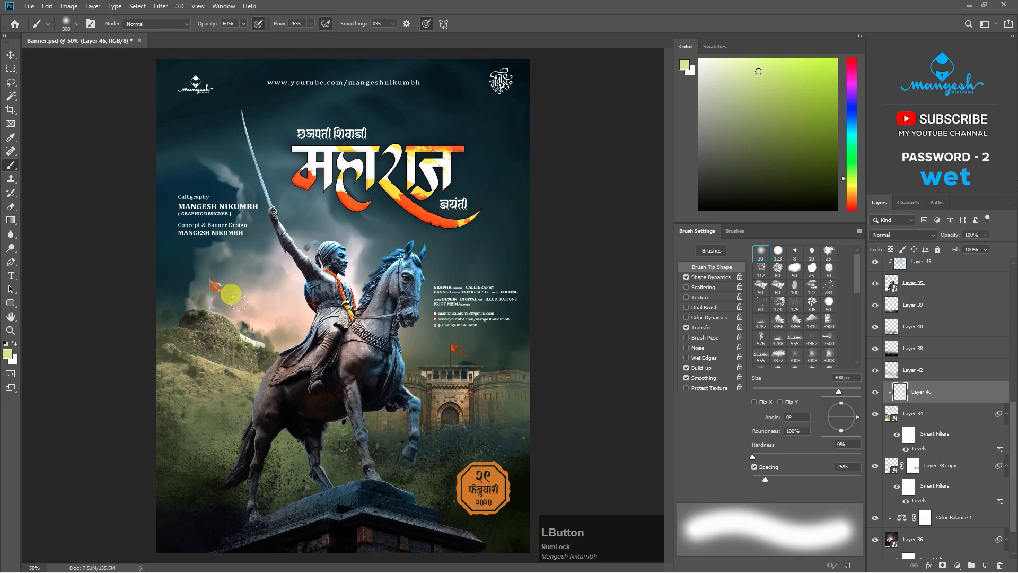
# Set Layer 46 to Overlay blending and compare the hill with and without the highlight.
pyautogui.click(908, 237)
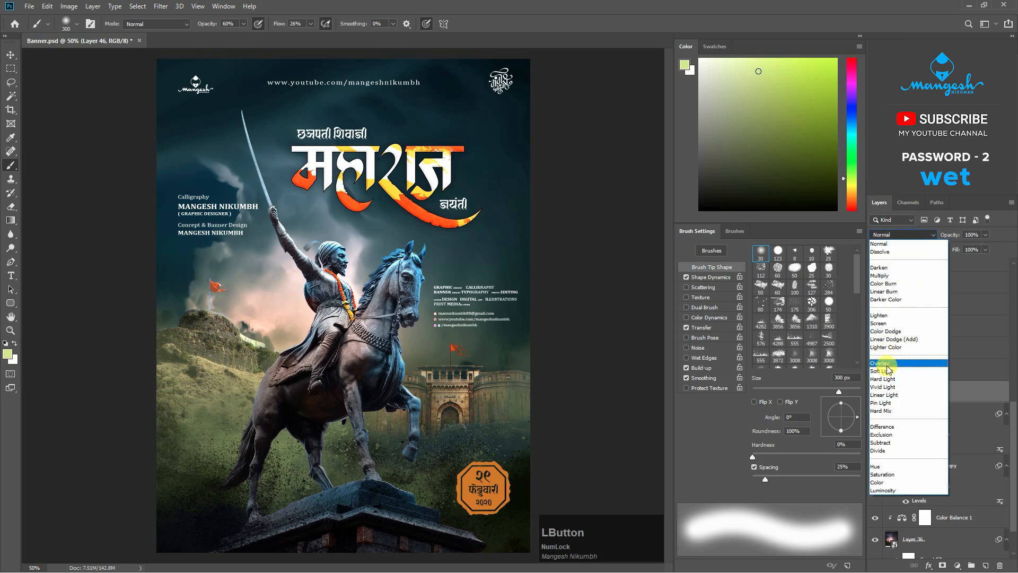
pyautogui.click(883, 395)
pyautogui.click(877, 395)
pyautogui.click(877, 395)
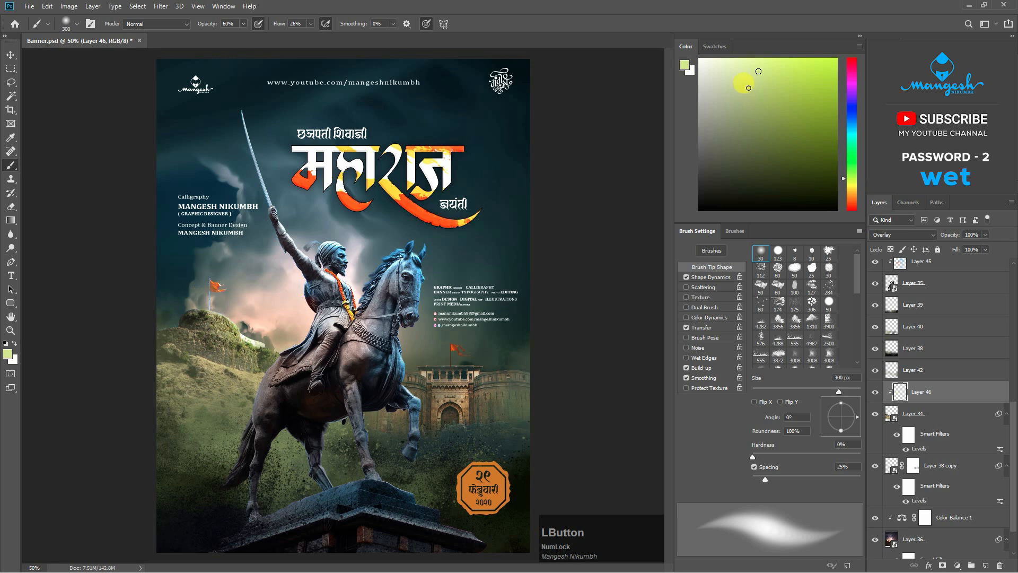
pyautogui.press('v')
pyautogui.click(876, 409)
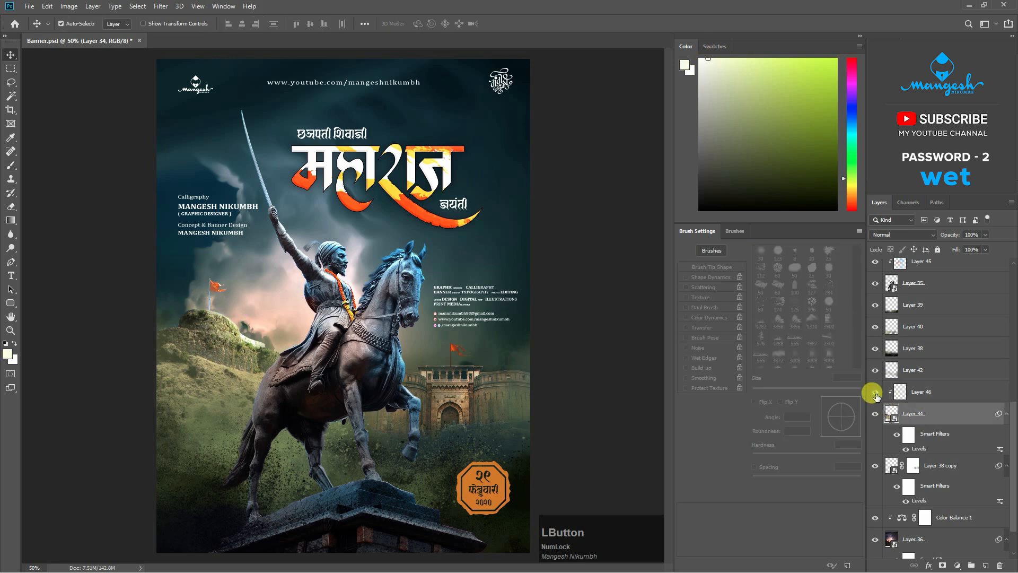
pyautogui.click(876, 395)
pyautogui.click(875, 395)
# Add a new layer above the fort layer, Layer 38 copy, clip it to the fort, and activate the Brush tool.
pyautogui.click(876, 469)
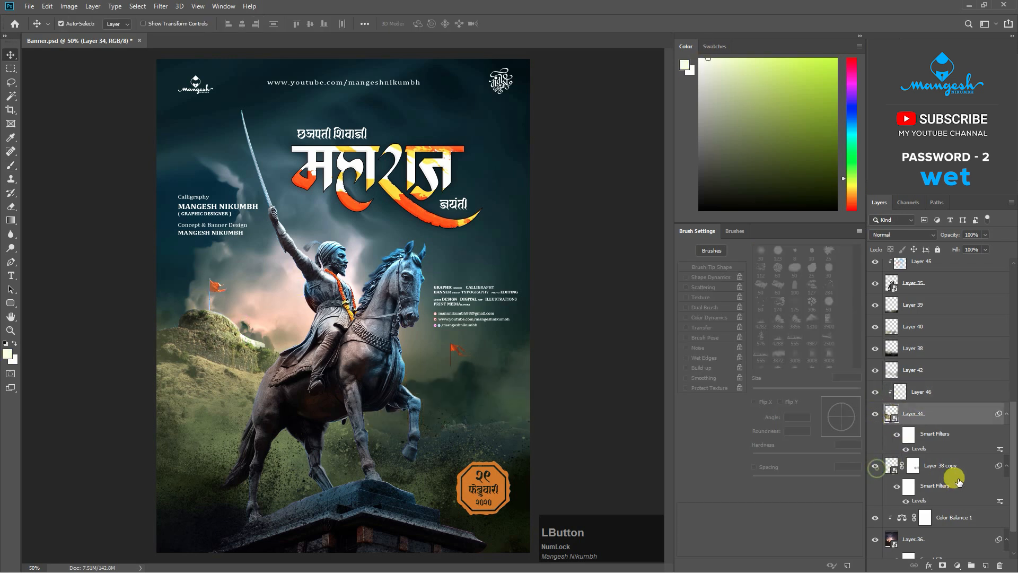
pyautogui.click(956, 471)
pyautogui.click(986, 565)
pyautogui.rightClick(954, 470)
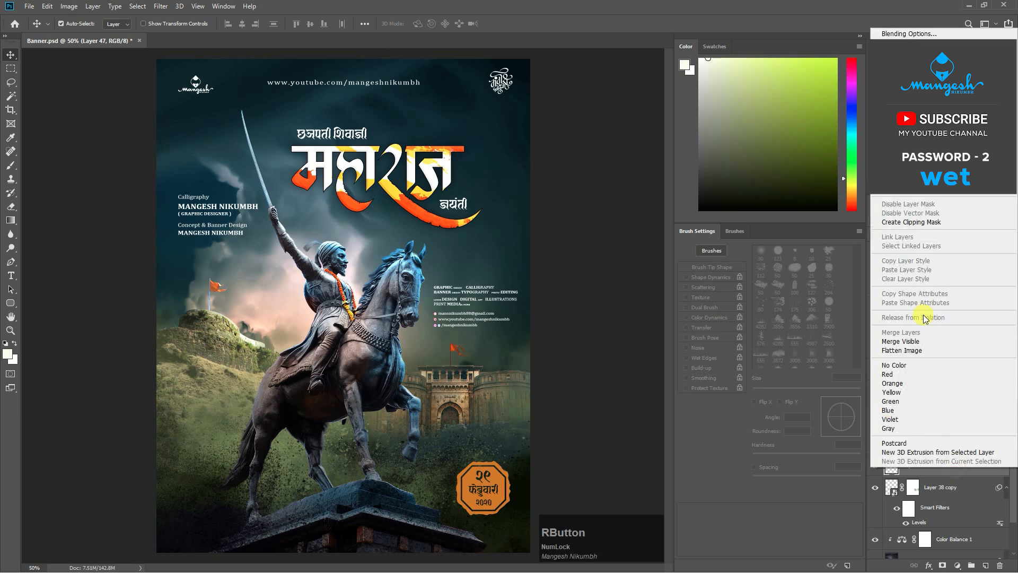
pyautogui.click(915, 223)
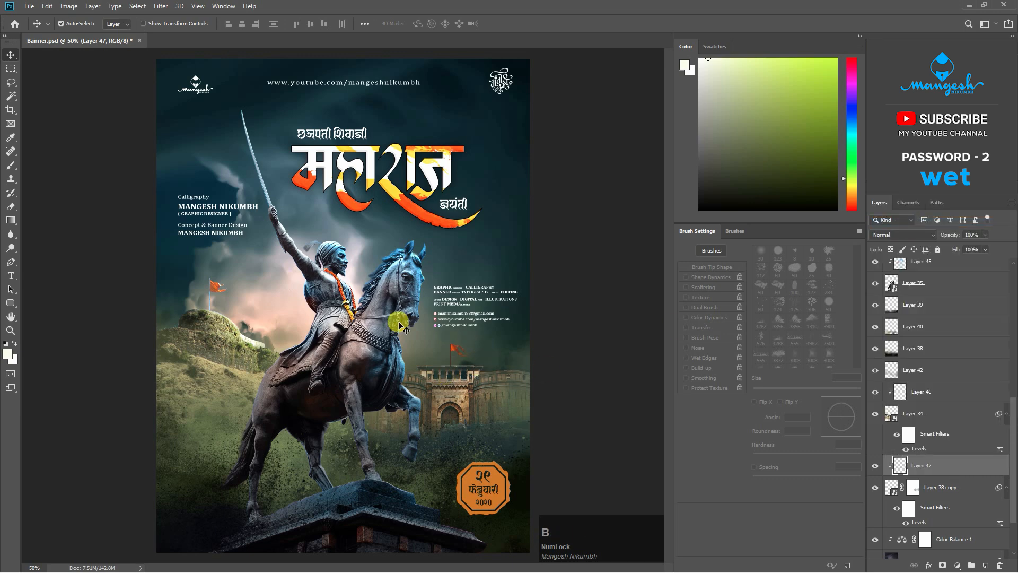
pyautogui.click(8, 168)
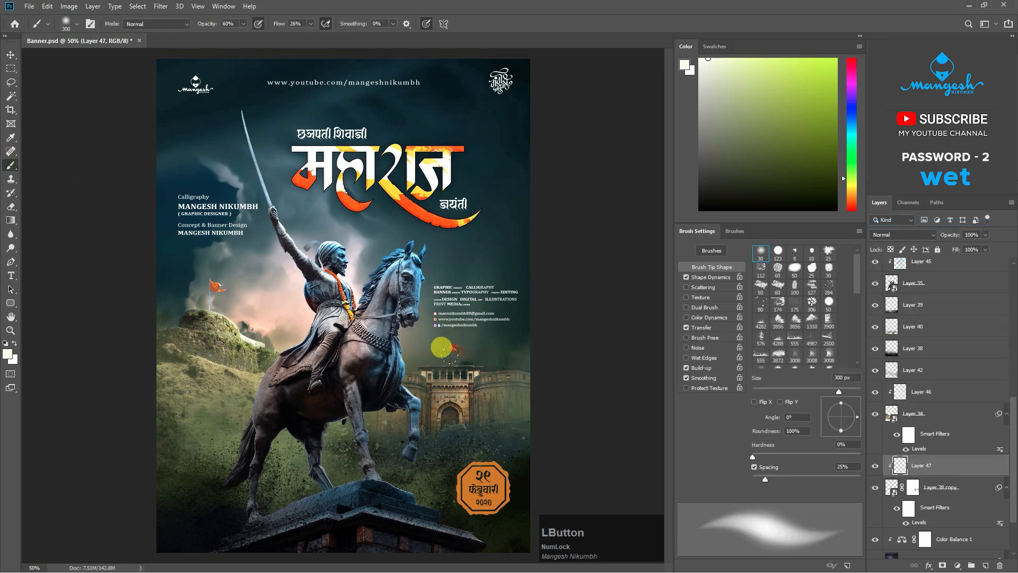
# Set Layer 47 above the fort to Overlay blending, compare it on and off, and lower its opacity to 61%.
pyautogui.click(920, 234)
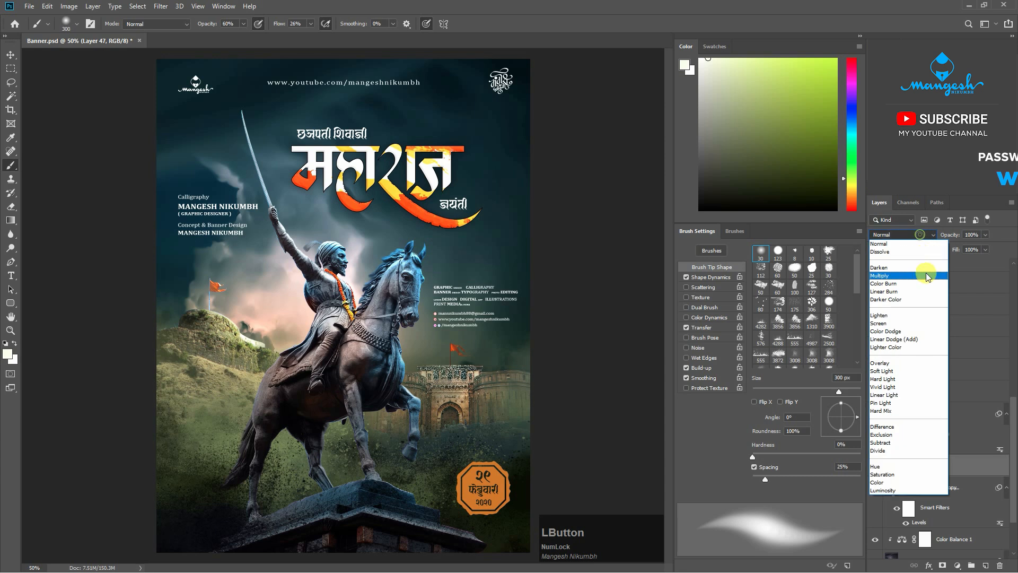
pyautogui.click(884, 363)
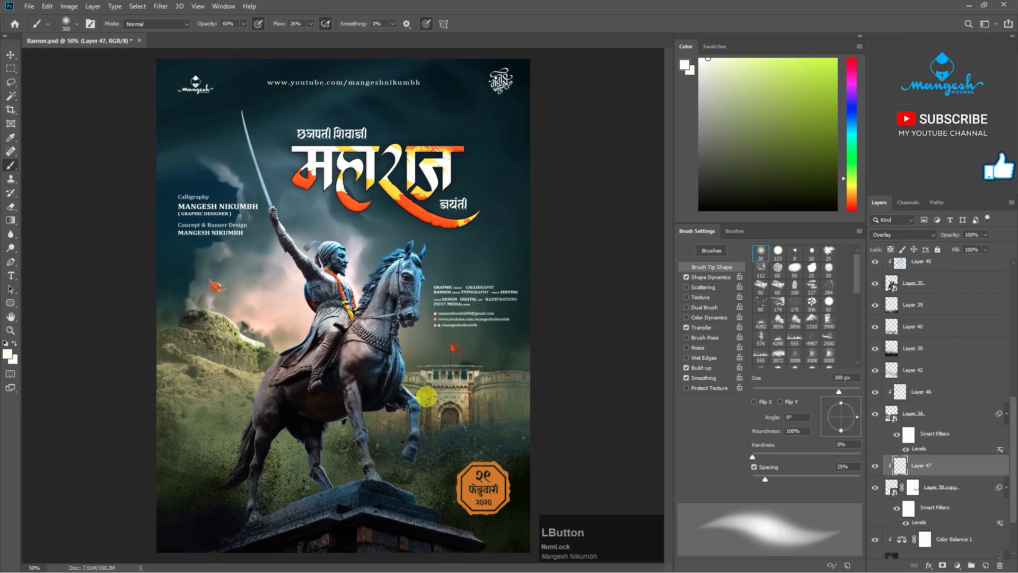
pyautogui.click(874, 465)
pyautogui.click(875, 466)
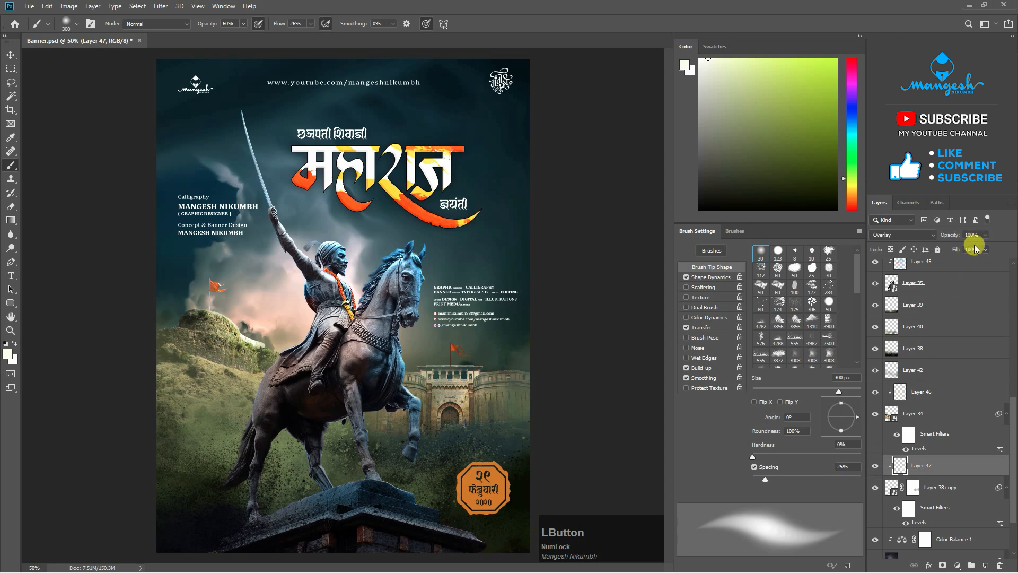
pyautogui.moveTo(968, 249); pyautogui.dragTo(966, 247)
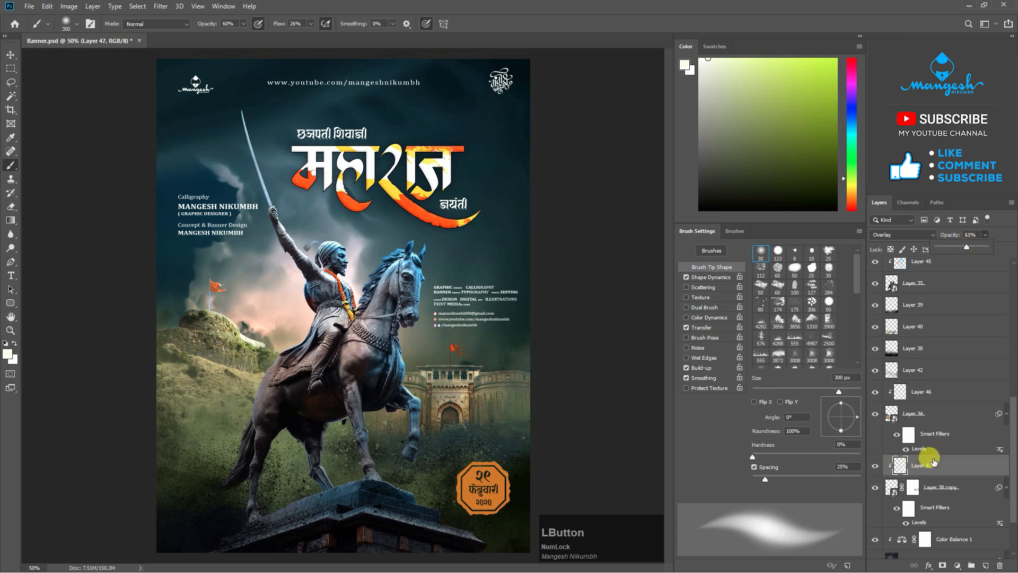
# Reduce the hill highlight on Layer 46 to 74% opacity and compare the hill with and without it.
pyautogui.click(921, 391)
pyautogui.moveTo(973, 249); pyautogui.dragTo(972, 249)
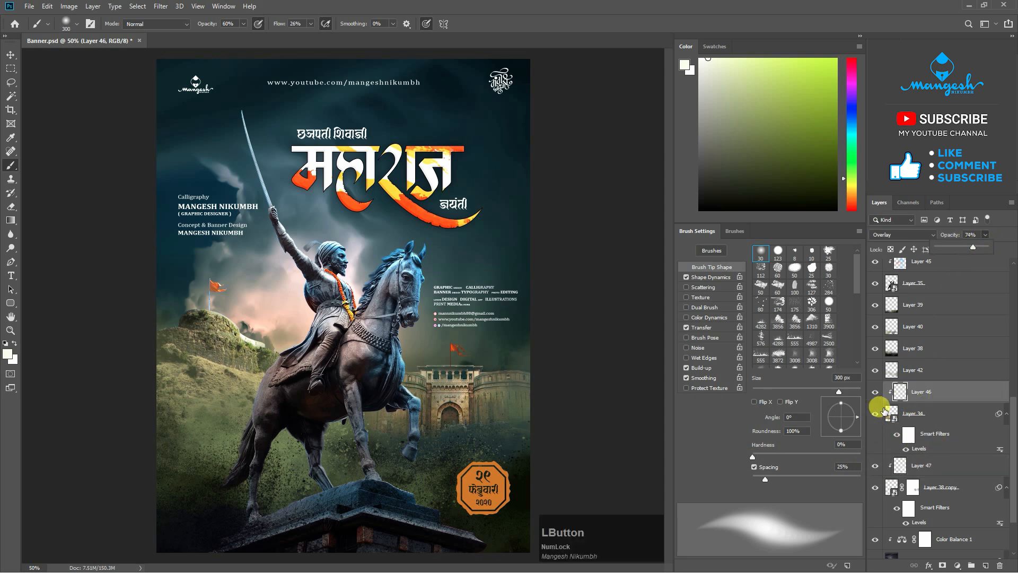
pyautogui.click(875, 391)
pyautogui.click(874, 392)
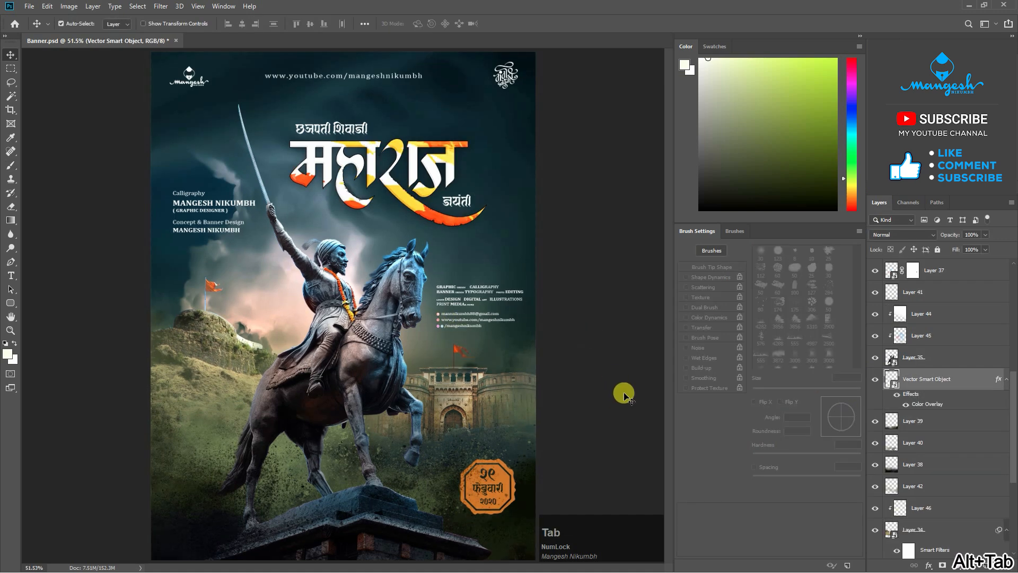
# Add a Color Lookup adjustment layer above Levels 1 at the top of the layer stack.
pyautogui.scroll(5, 981, 318)
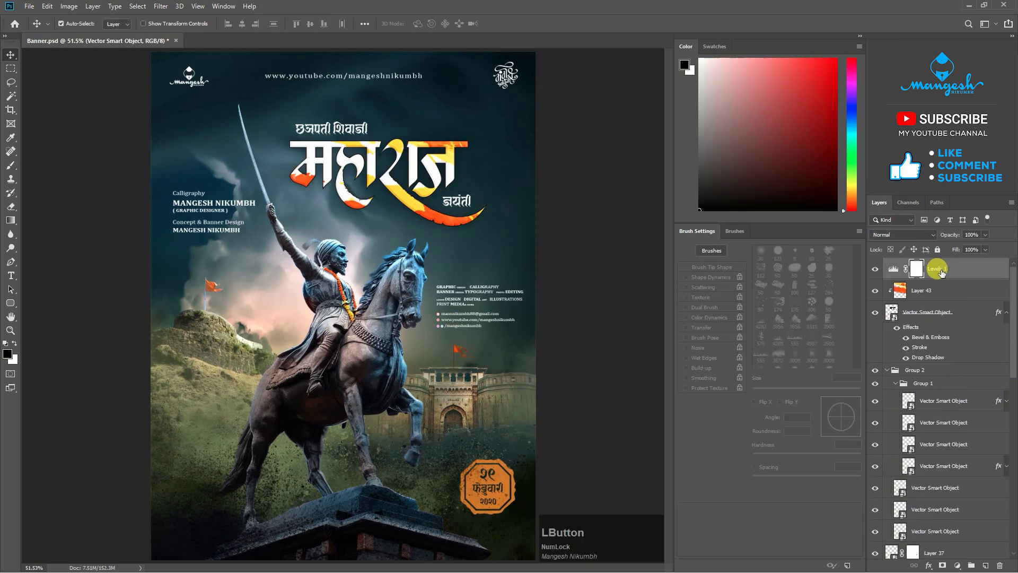
pyautogui.click(938, 268)
pyautogui.click(957, 566)
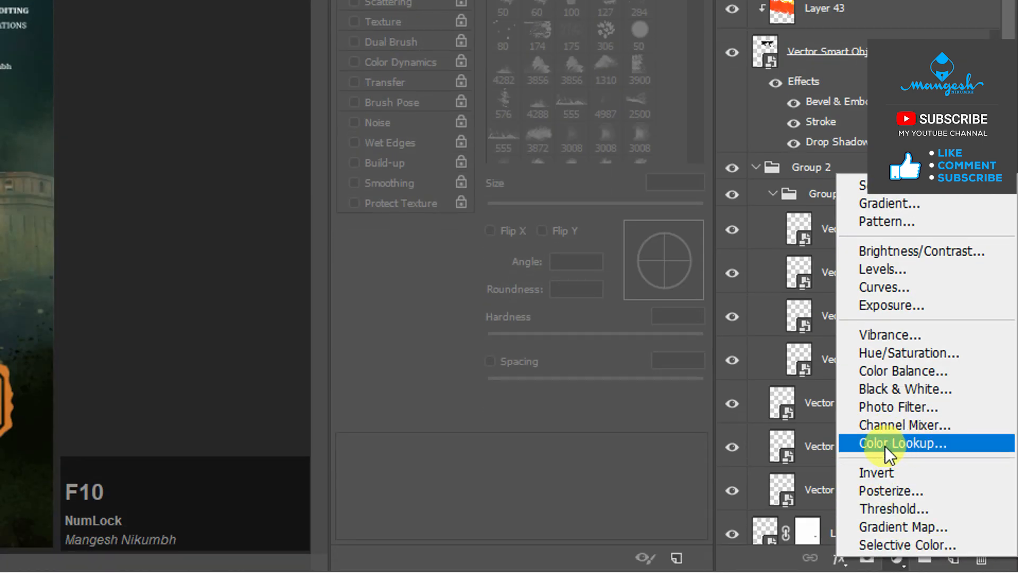
pyautogui.click(891, 444)
pyautogui.moveTo(602, 229); pyautogui.dragTo(656, 220)
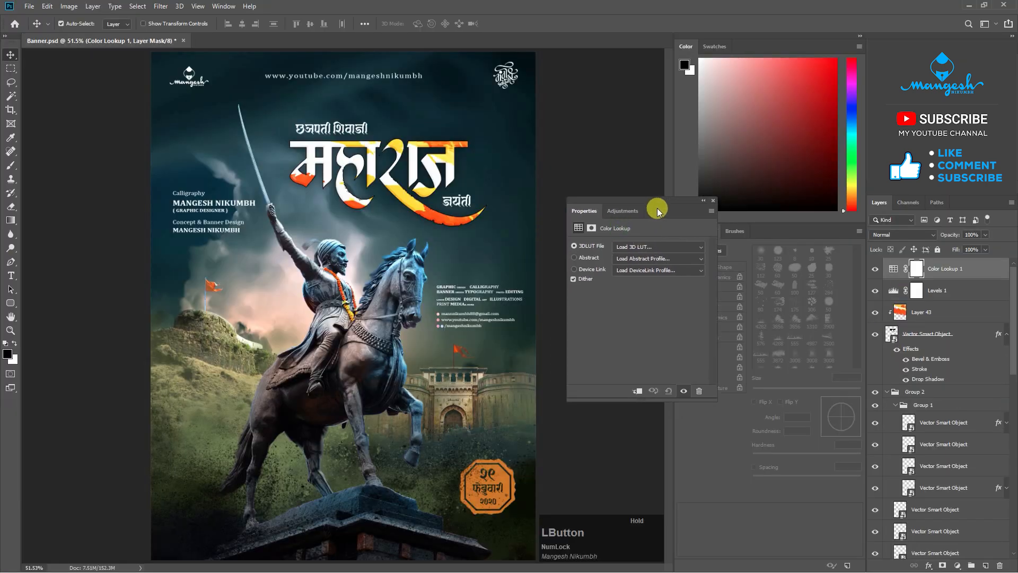
# Preview the 3DLUT presets, apply Kodak 5205 Fuji 3510, and compare the poster with and without the Color Lookup.
pyautogui.click(658, 255)
pyautogui.click(653, 291)
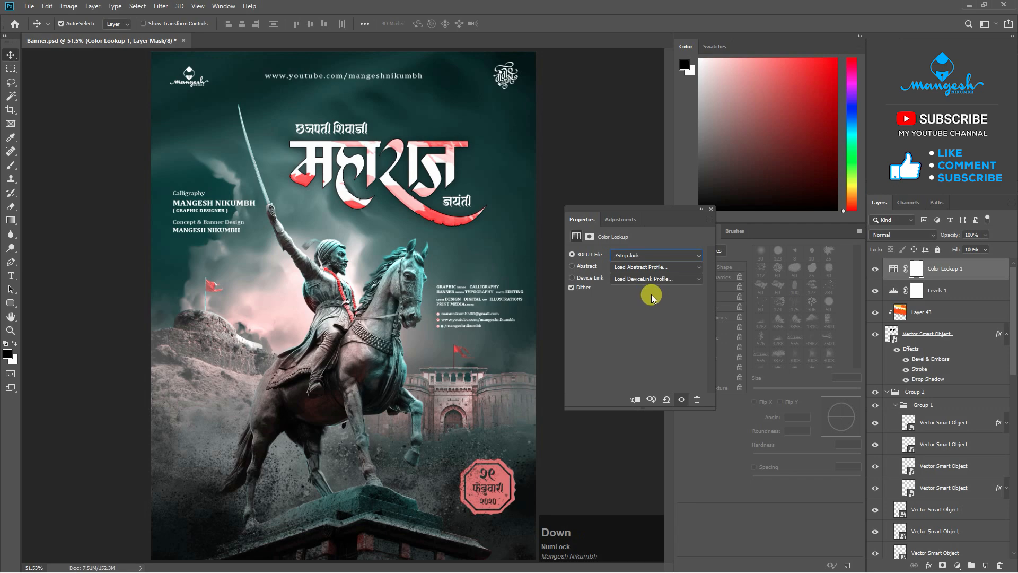
pyautogui.press('Down')
pyautogui.press('Down')
pyautogui.press('Down')
pyautogui.press('Down')
pyautogui.press('Down')
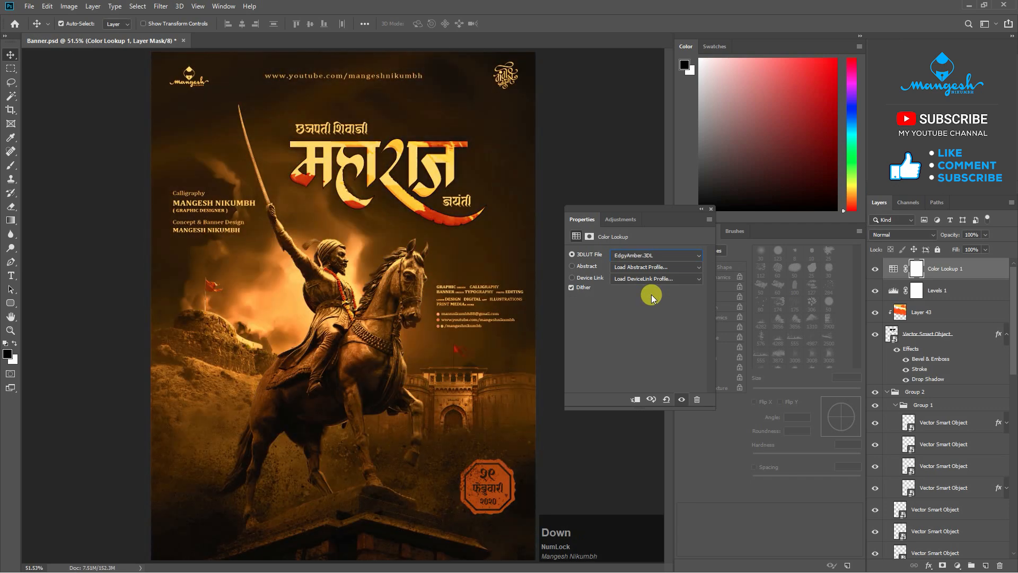
pyautogui.press('Down')
pyautogui.press('Down')
pyautogui.press('Down')
pyautogui.press('Down')
pyautogui.press('Down')
pyautogui.press('Down')
pyautogui.press('Down')
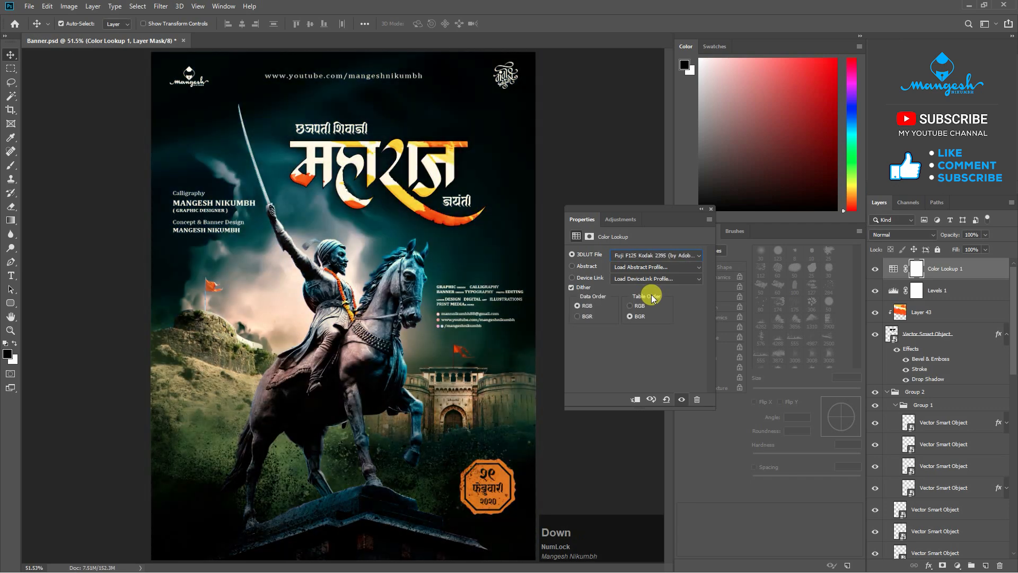
pyautogui.press('Down')
pyautogui.press('Down')
pyautogui.press('Down')
pyautogui.press('Down')
pyautogui.press('Down')
pyautogui.press('Down')
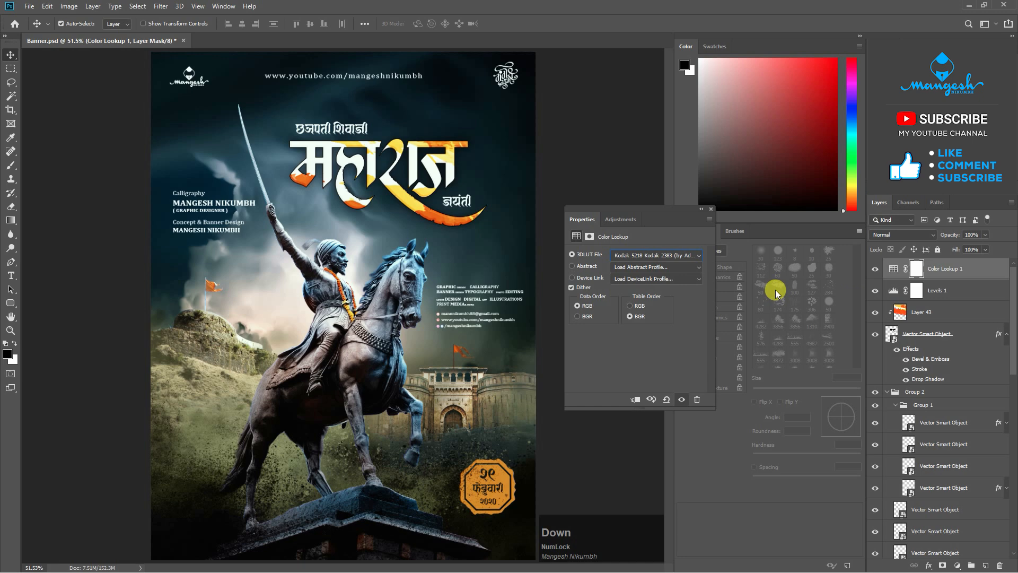
pyautogui.press('Up')
pyautogui.click(875, 269)
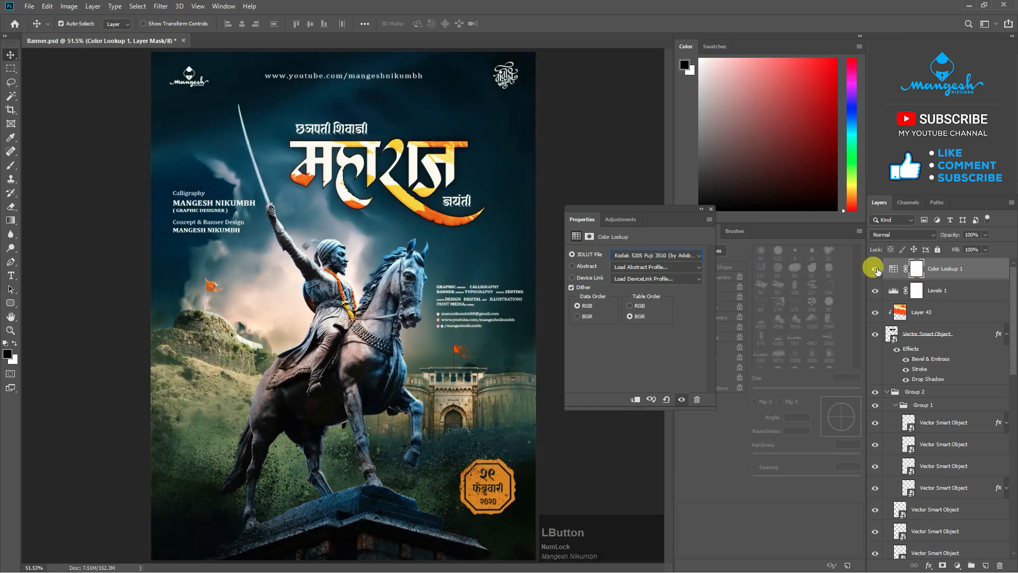
pyautogui.click(880, 271)
# Lower the Color Lookup 1 layer's opacity to 43% and compare the poster with and without the grading.
pyautogui.click(938, 290)
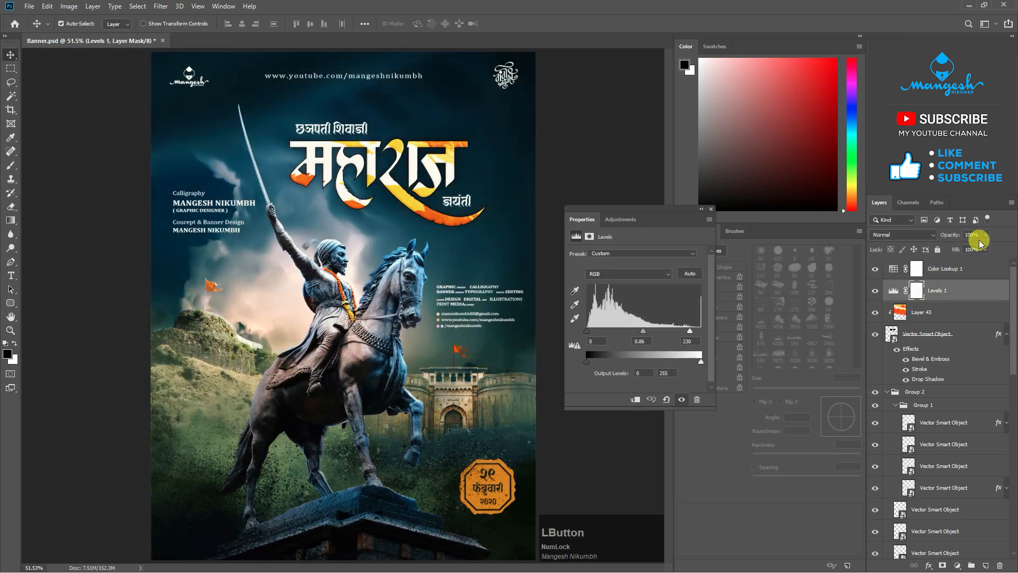
pyautogui.click(972, 271)
pyautogui.click(973, 271)
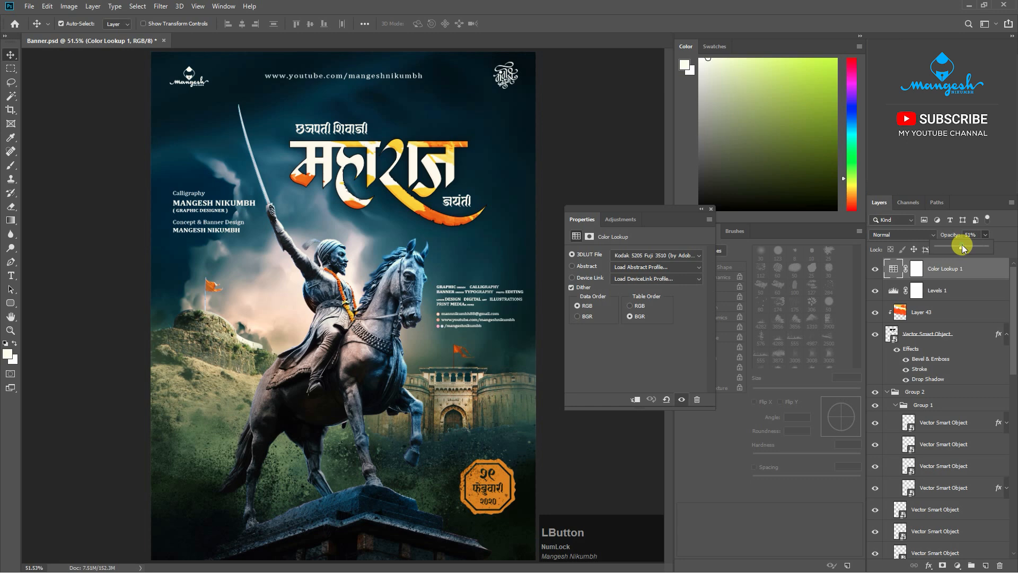
pyautogui.click(875, 268)
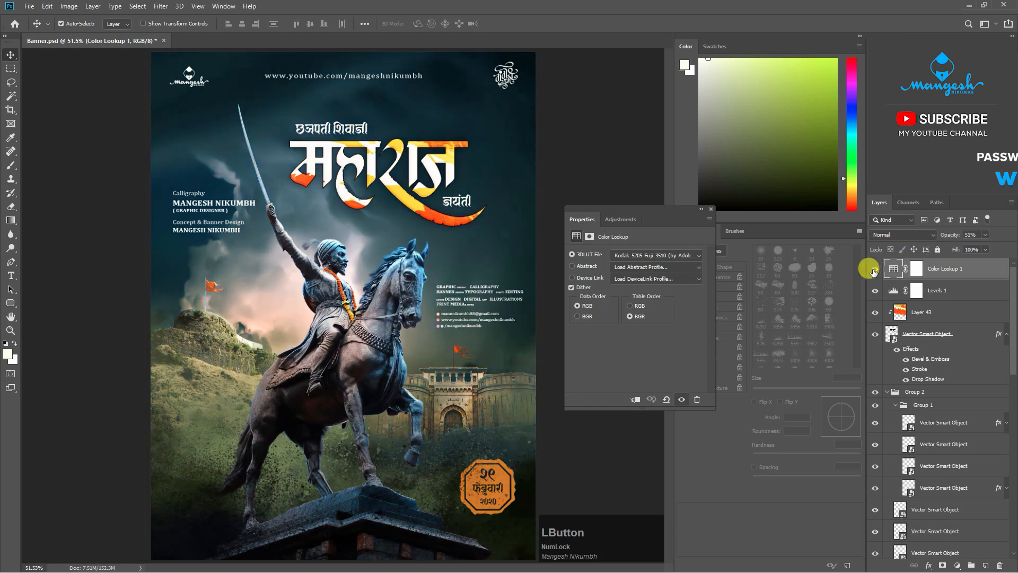
pyautogui.click(875, 269)
pyautogui.click(980, 239)
pyautogui.moveTo(980, 238); pyautogui.dragTo(978, 245)
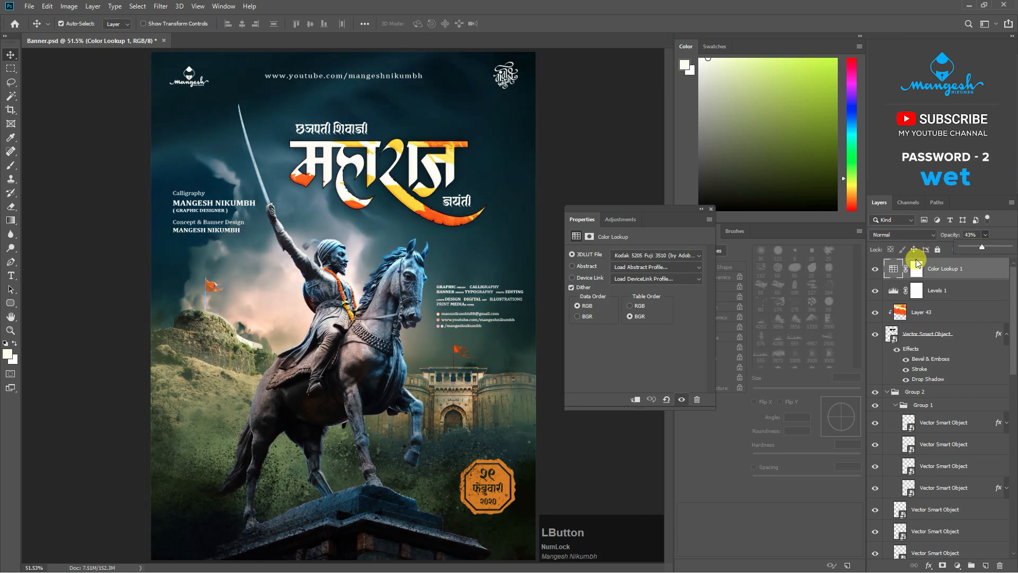
pyautogui.click(875, 269)
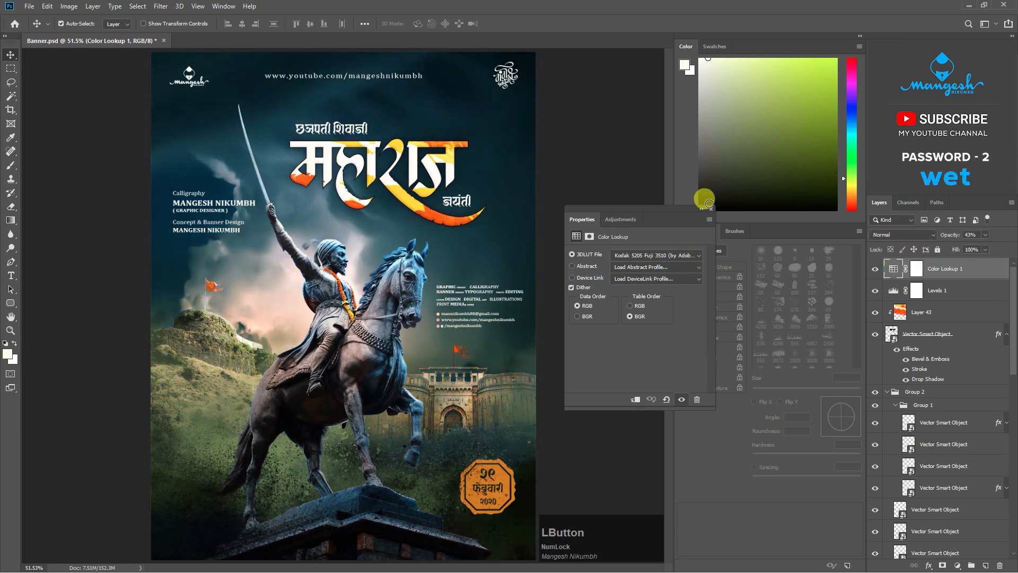
pyautogui.click(719, 229)
pyautogui.click(875, 269)
pyautogui.click(875, 268)
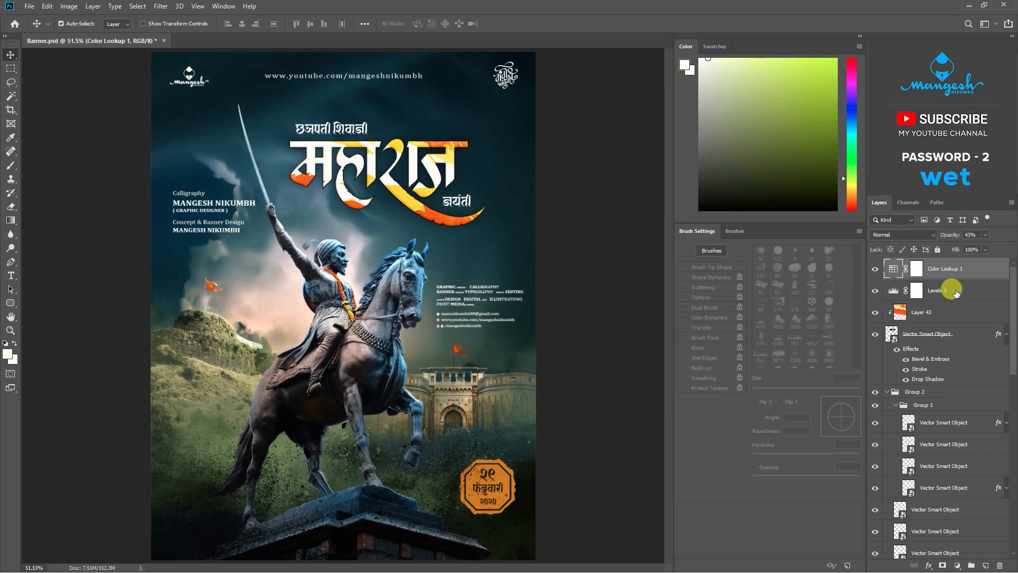
# Identify the sky background, Layer 36, by toggling its visibility, and add a Levels adjustment clipped to it.
pyautogui.click(950, 289)
pyautogui.scroll(-10, 972, 504)
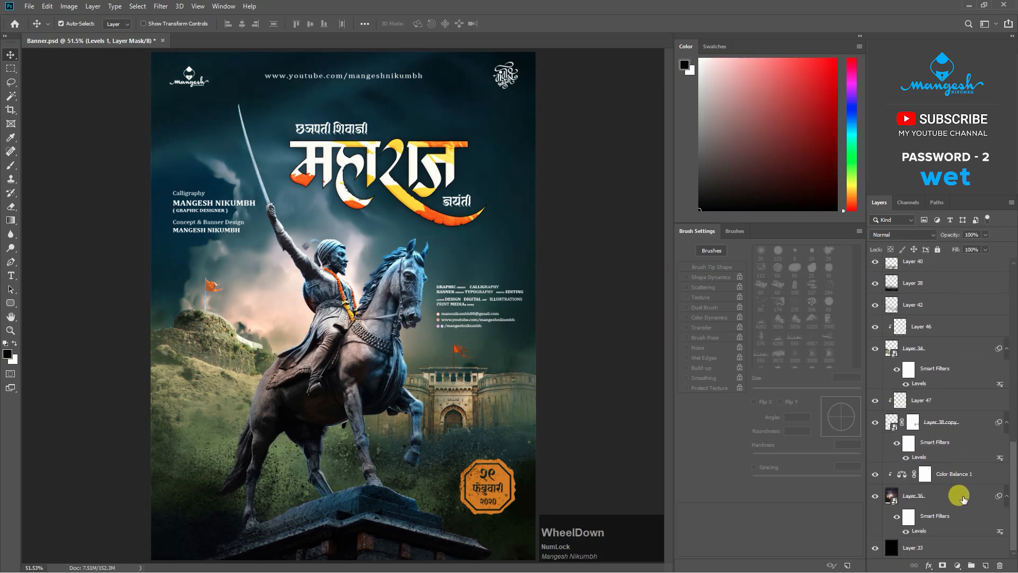
pyautogui.click(883, 496)
pyautogui.click(874, 496)
pyautogui.click(875, 496)
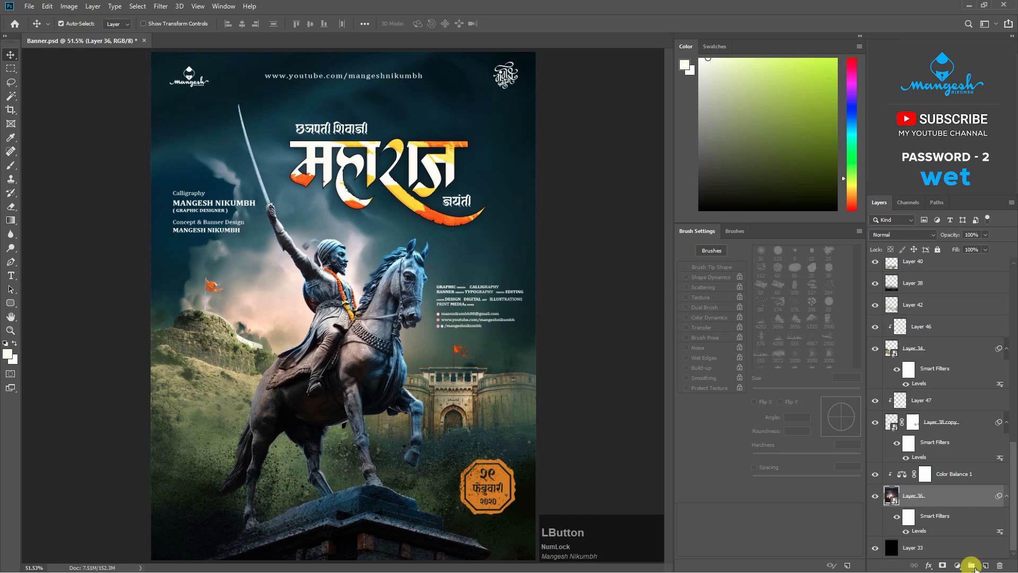
pyautogui.click(958, 565)
pyautogui.click(950, 420)
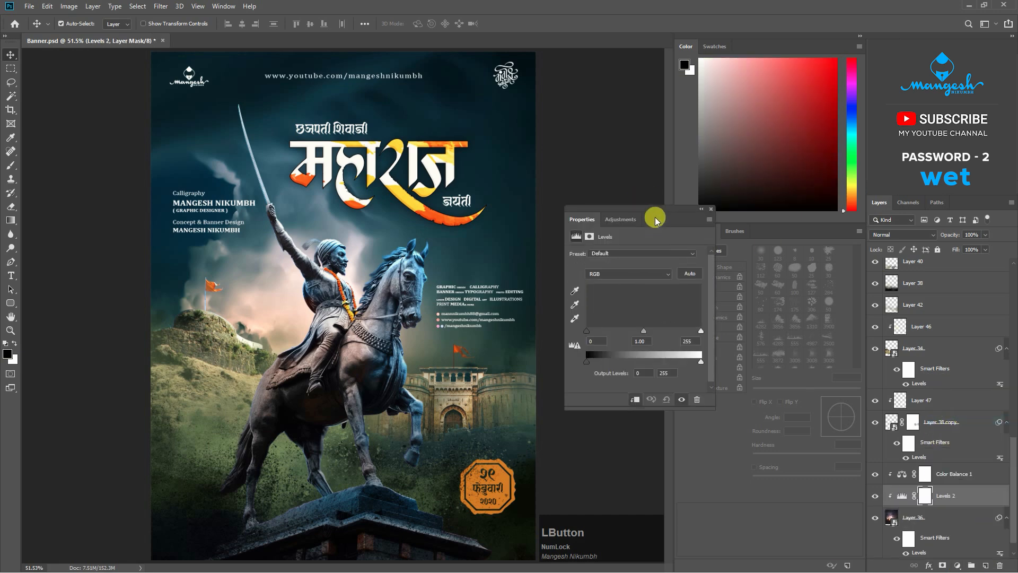
# Set the sky's Levels inputs to 9, 1.28 and 241, and compare the sky with and without the adjustment.
pyautogui.moveTo(654, 217); pyautogui.dragTo(675, 243)
pyautogui.moveTo(668, 360); pyautogui.dragTo(614, 359)
pyautogui.moveTo(720, 360); pyautogui.dragTo(716, 360)
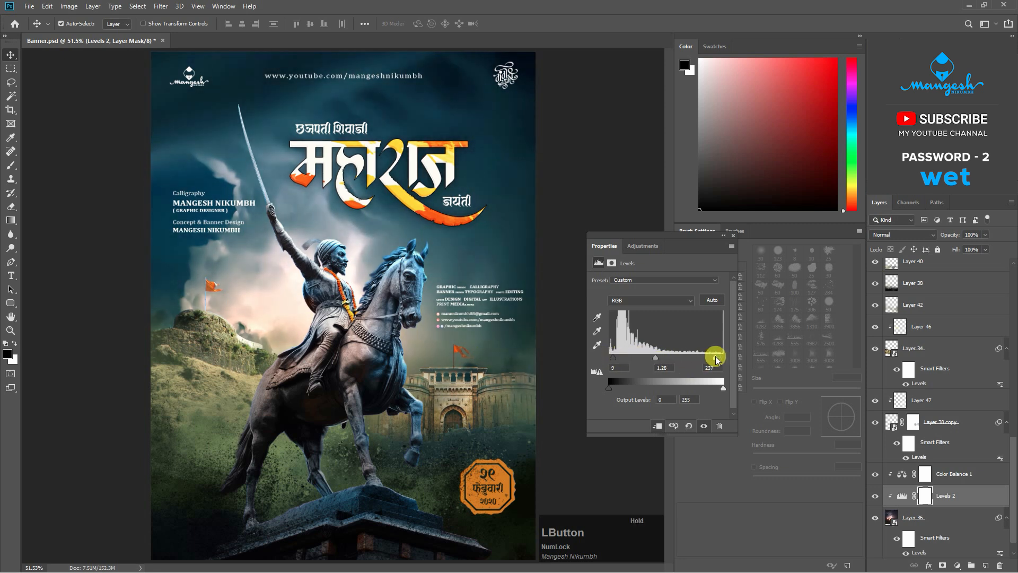
pyautogui.click(875, 495)
pyautogui.click(875, 495)
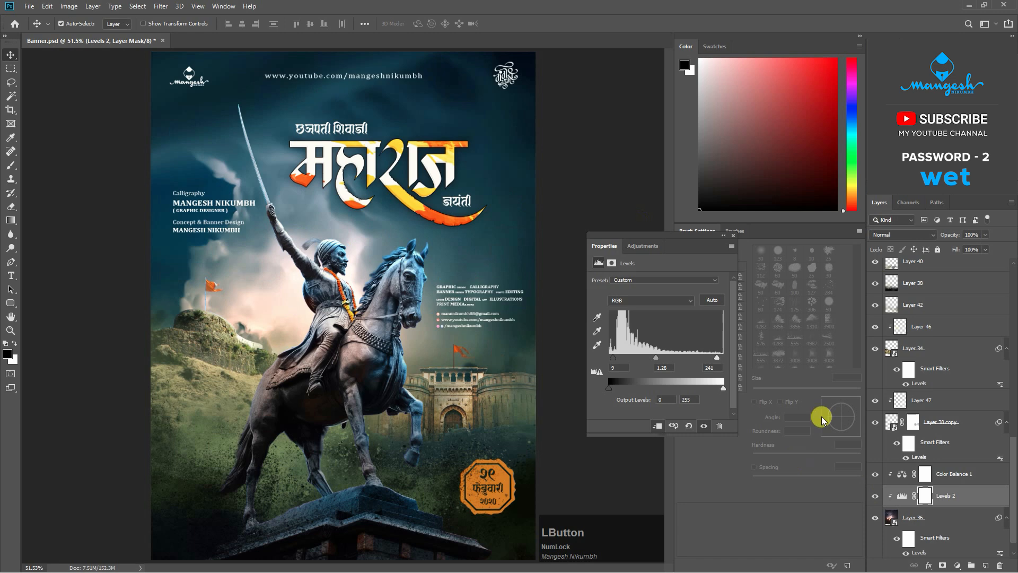
pyautogui.click(734, 234)
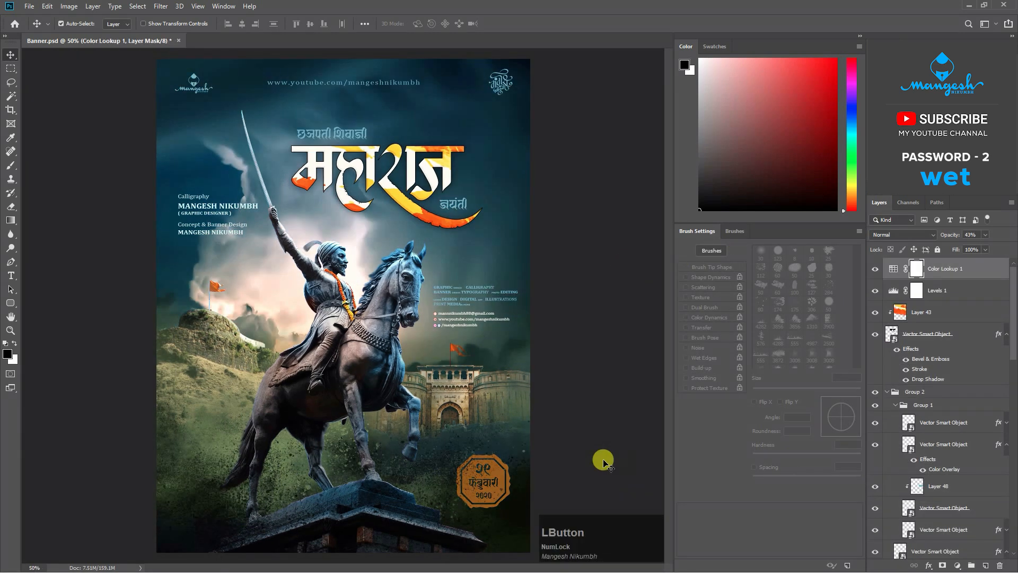
# Stamp all visible layers into a new merged layer above Color Lookup 1 and toggle its visibility to check it.
pyautogui.click(973, 266)
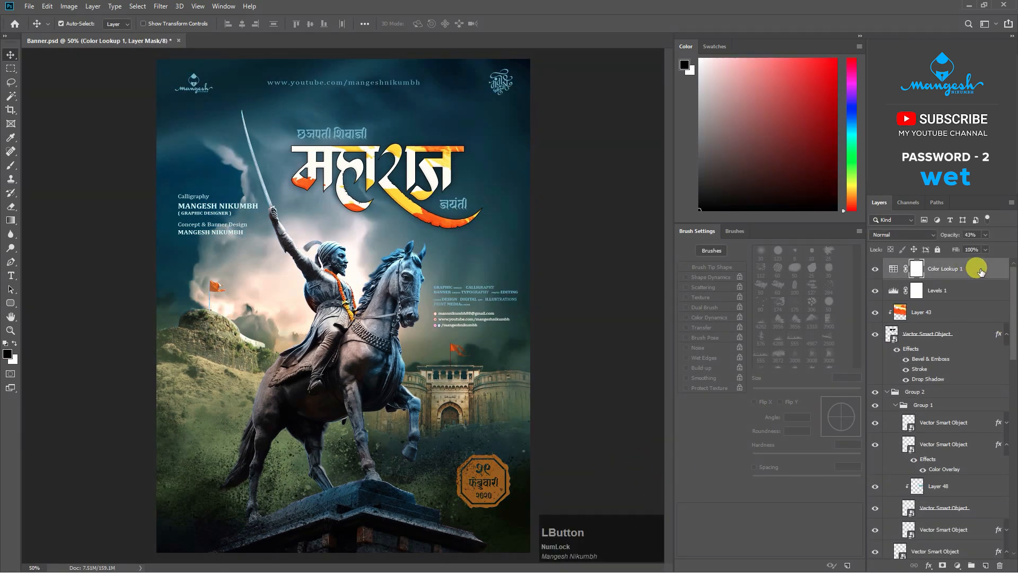
pyautogui.hotkey('ctrl', 'alt', 'shift', 'e')
pyautogui.click(875, 269)
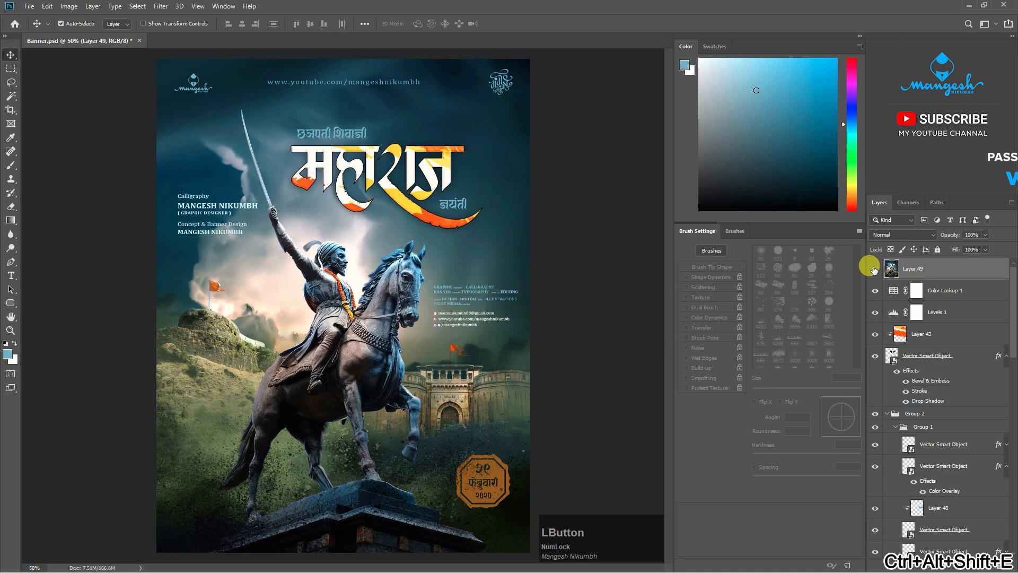
pyautogui.click(875, 269)
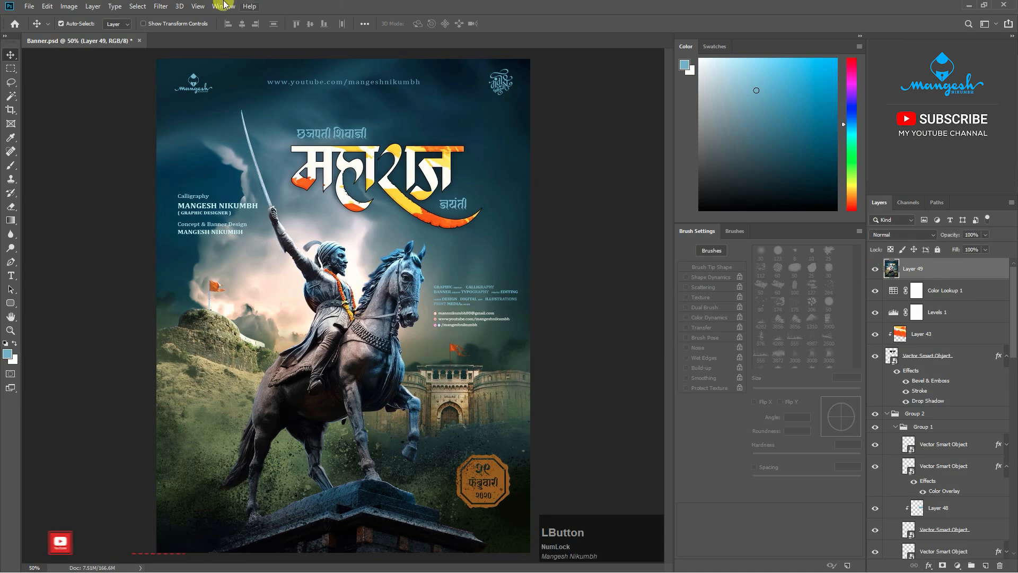
# Open the merged layer in the Camera Raw Filter and set Clarity to +20, Exposure to -0.05 and Contrast to +8.
pyautogui.click(160, 7)
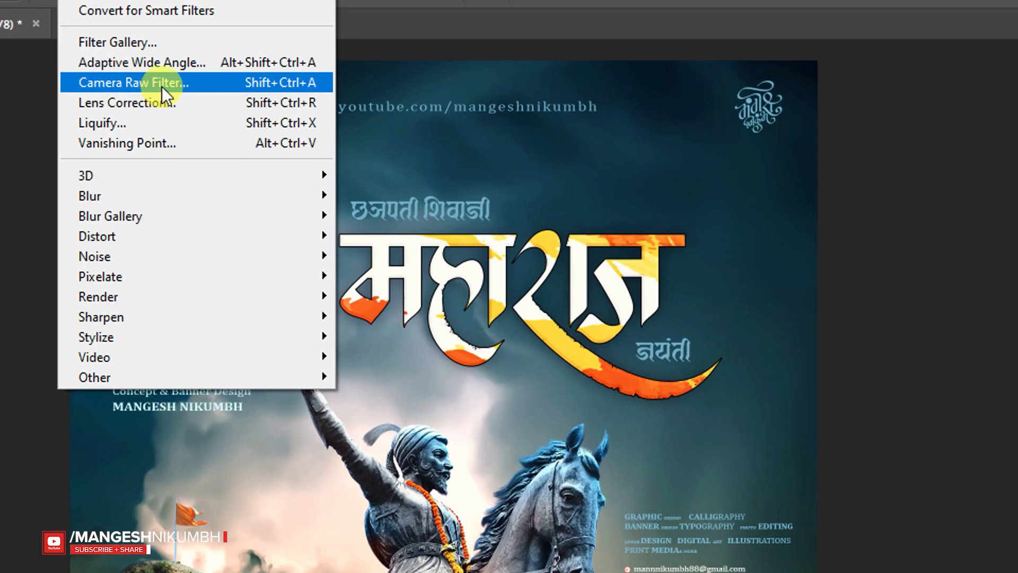
pyautogui.click(161, 87)
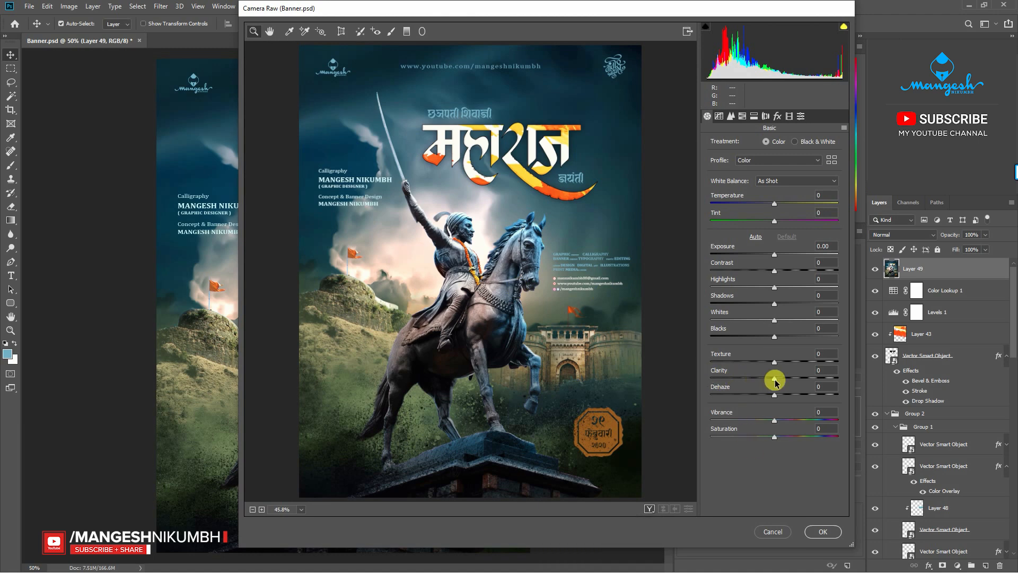
pyautogui.moveTo(775, 382); pyautogui.dragTo(787, 381)
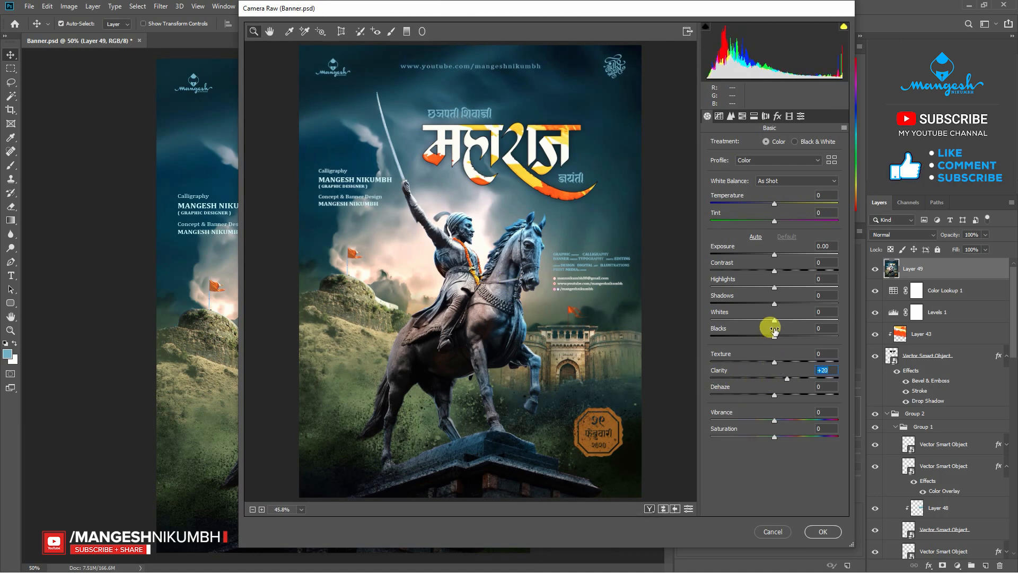
pyautogui.click(774, 256)
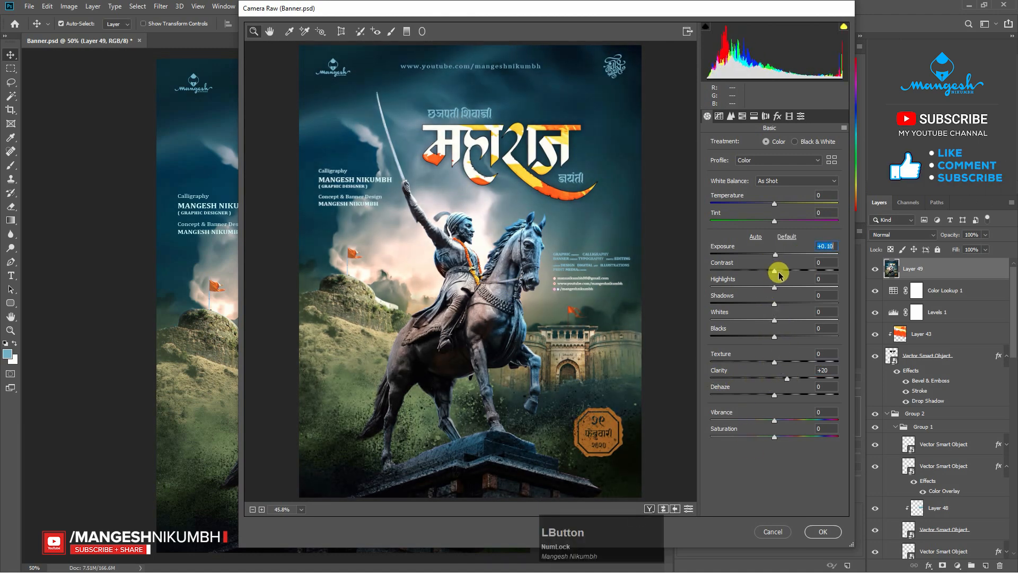
pyautogui.moveTo(772, 274); pyautogui.dragTo(774, 254)
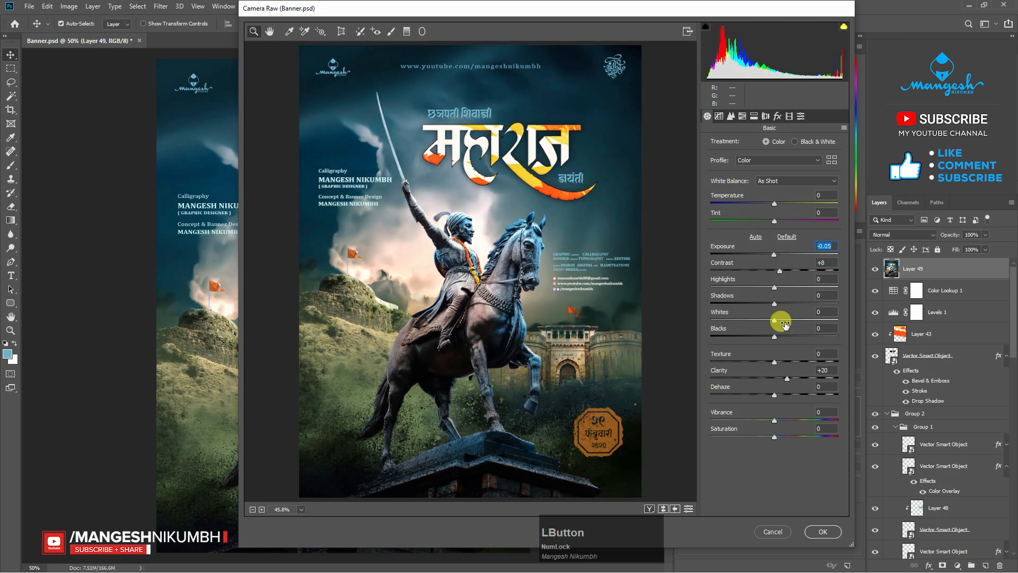
# Set Highlights to +8, Shadows to +31, Whites to +5, Blacks to +30 and Clarity to +28, and apply the Camera Raw adjustments.
pyautogui.moveTo(776, 291); pyautogui.dragTo(799, 339)
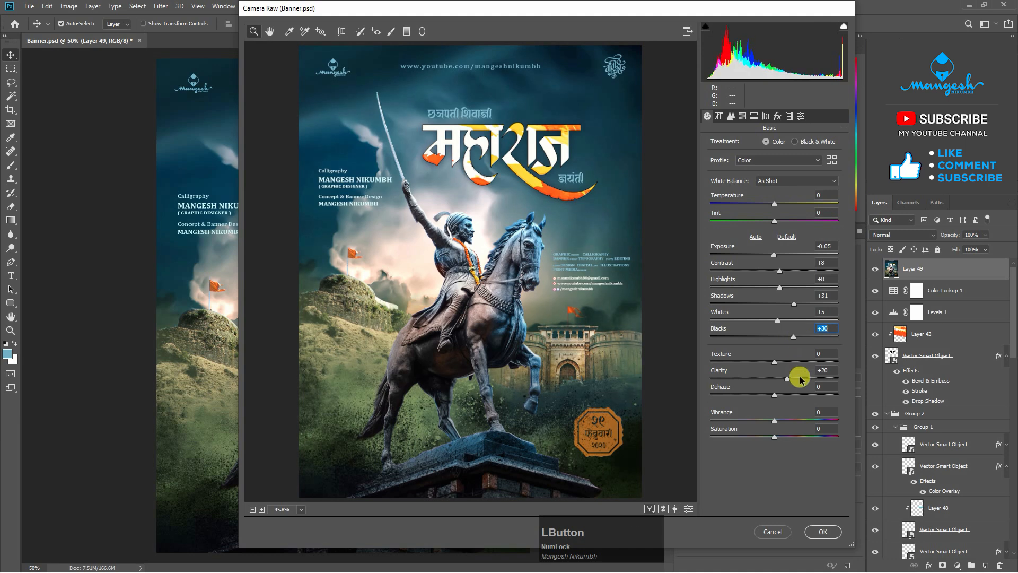
pyautogui.moveTo(796, 382); pyautogui.dragTo(793, 377)
pyautogui.click(822, 531)
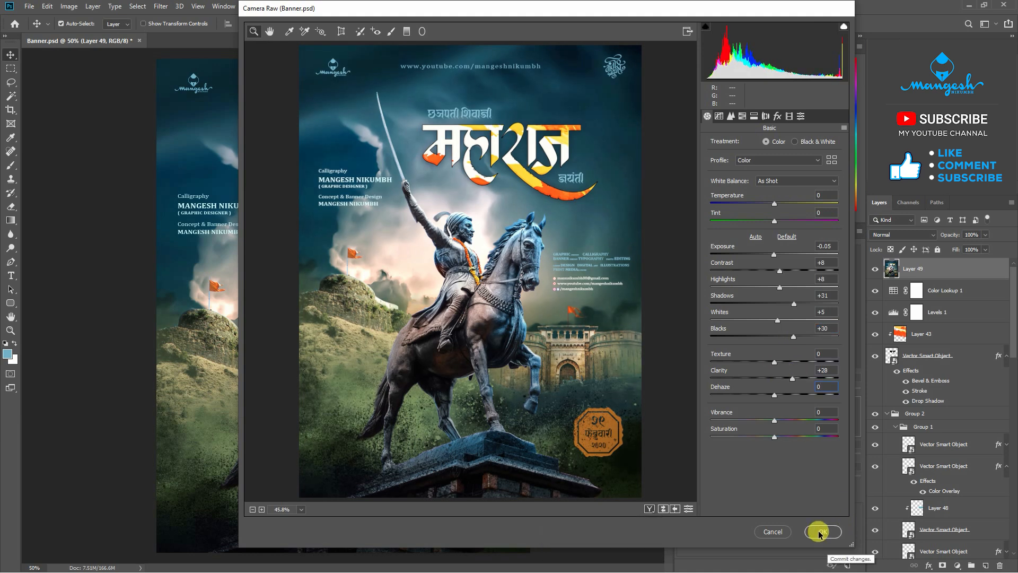
# Lower the opacity of the merged Layer 49 to 84% and compare the poster with and without it.
pyautogui.click(875, 269)
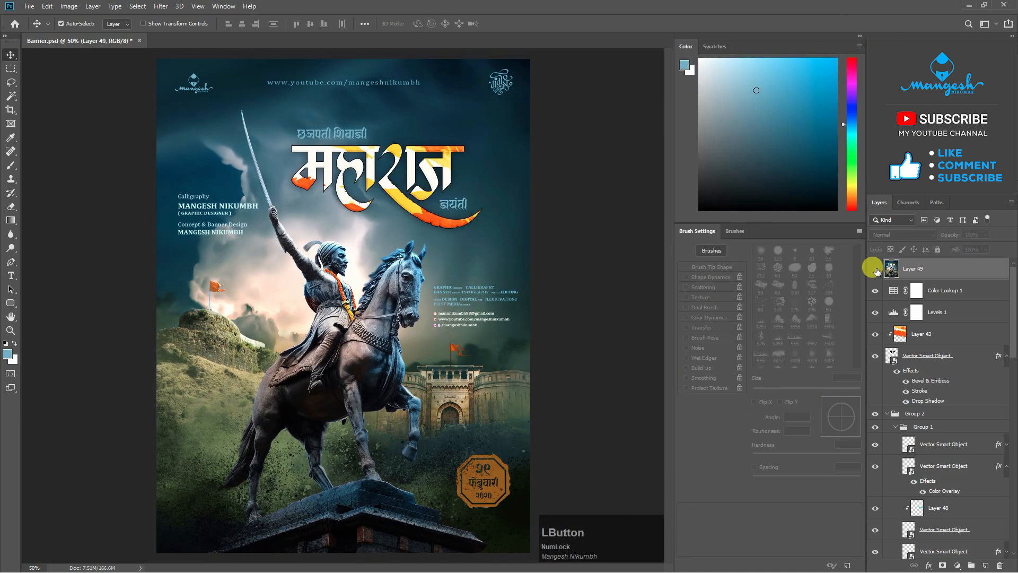
pyautogui.click(876, 269)
pyautogui.click(876, 269)
pyautogui.click(876, 269)
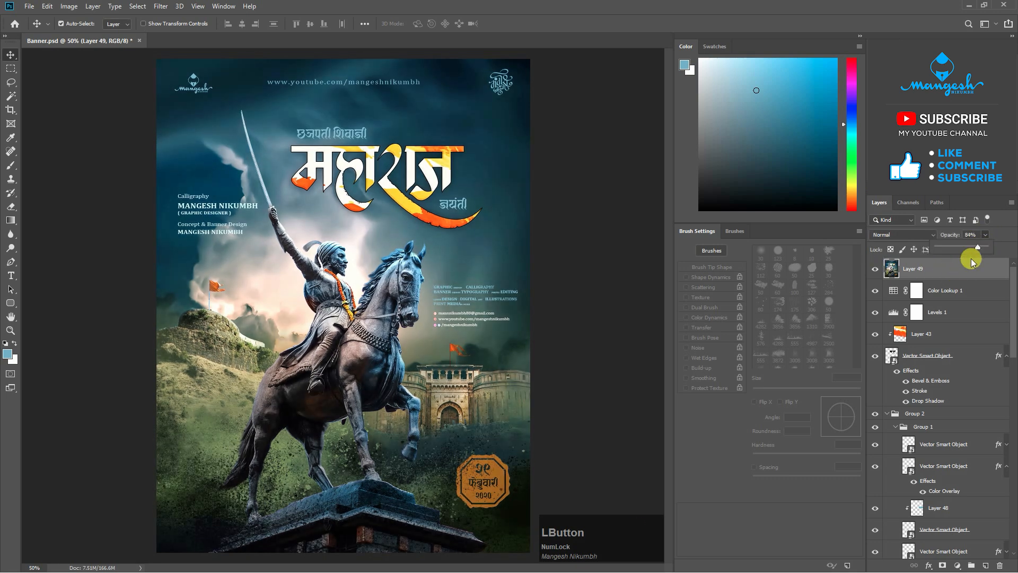
pyautogui.click(874, 269)
pyautogui.click(875, 270)
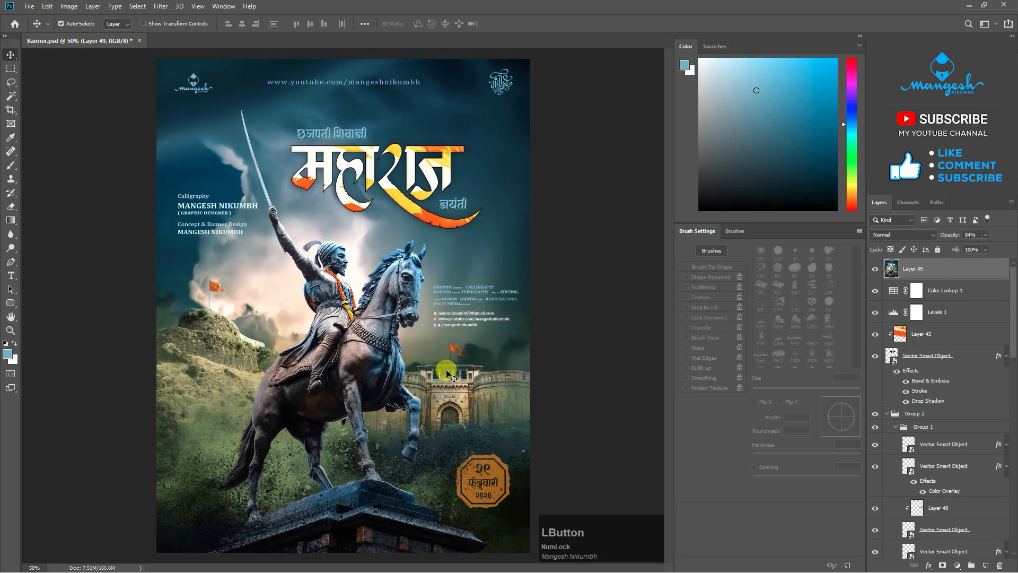
# Hide the merged Layer 50 at the head of the layer stack so the individual layers can be edited.
pyautogui.hotkey('ctrl', '0')
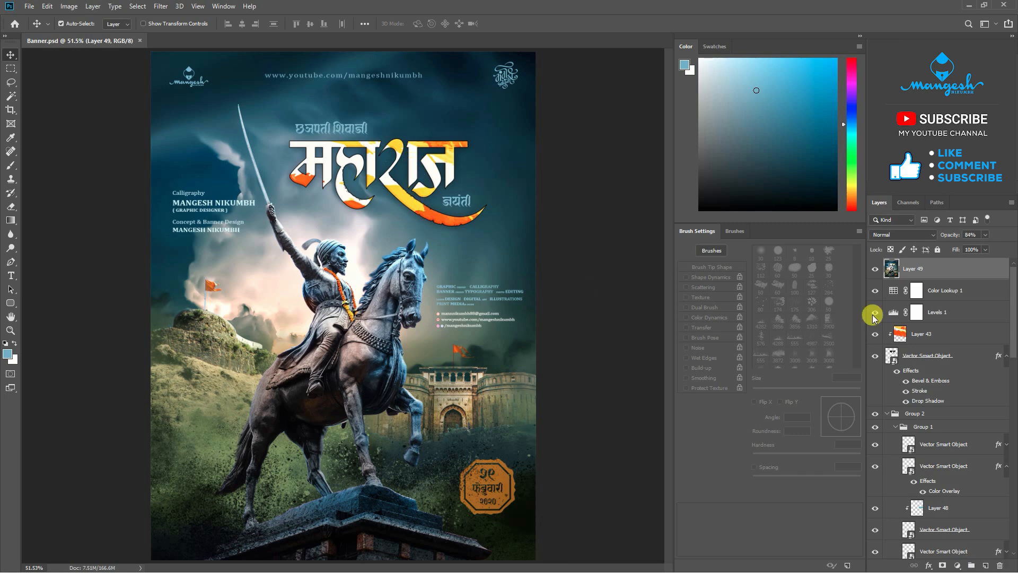
pyautogui.click(875, 269)
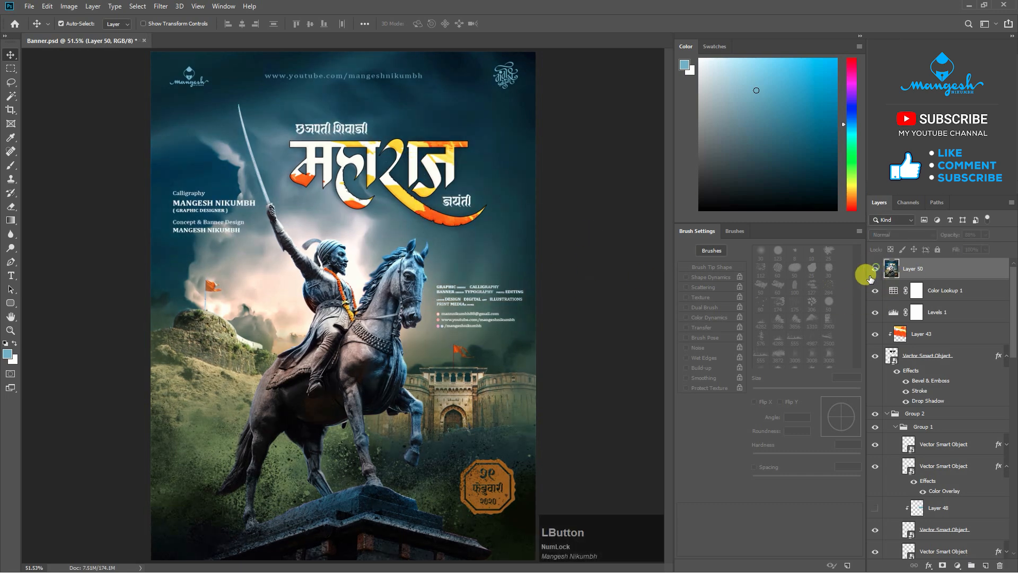
pyautogui.click(876, 270)
# Check the light overlay on the statue, Layer 44, by toggling its visibility, and collapse Group 2.
pyautogui.moveTo(286, 261); pyautogui.dragTo(298, 254)
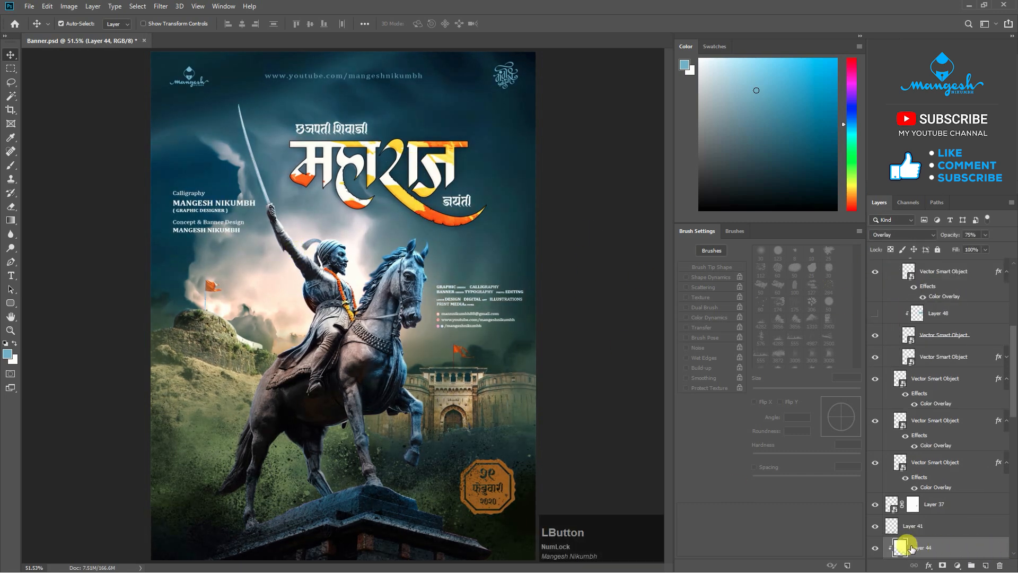
pyautogui.scroll(-3, 896, 504)
pyautogui.click(874, 460)
pyautogui.click(875, 460)
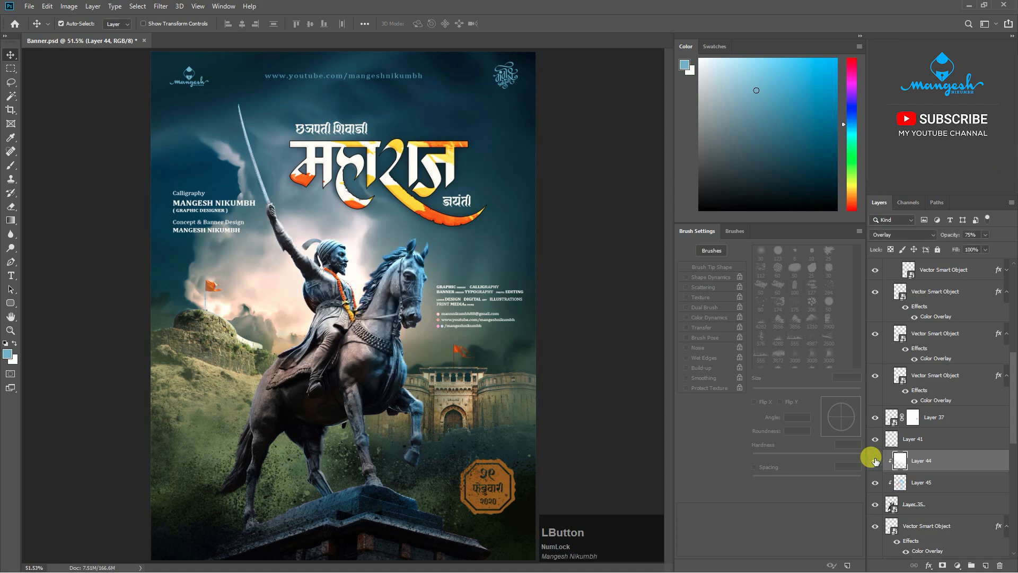
pyautogui.scroll(5, 933, 403)
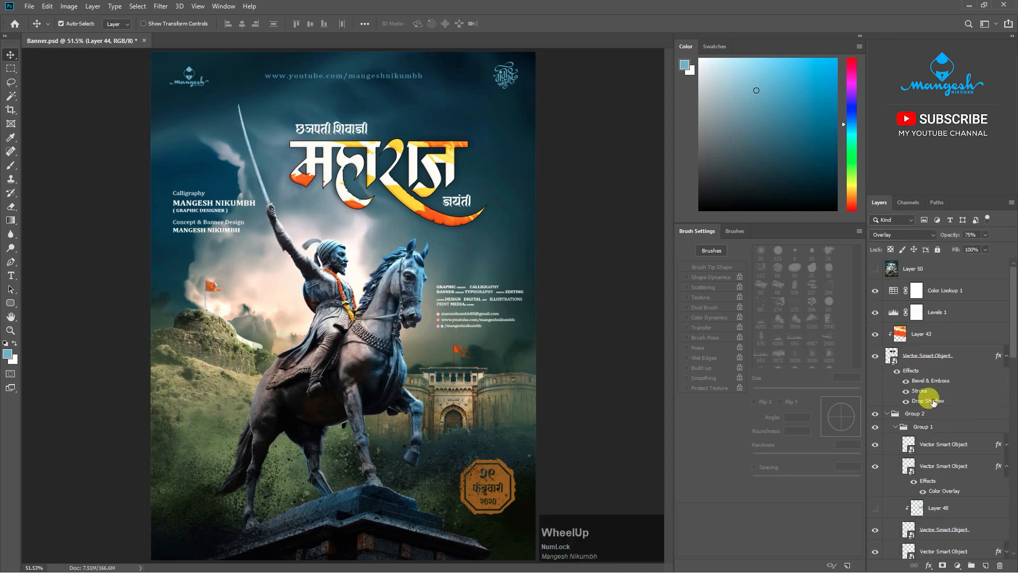
pyautogui.click(887, 414)
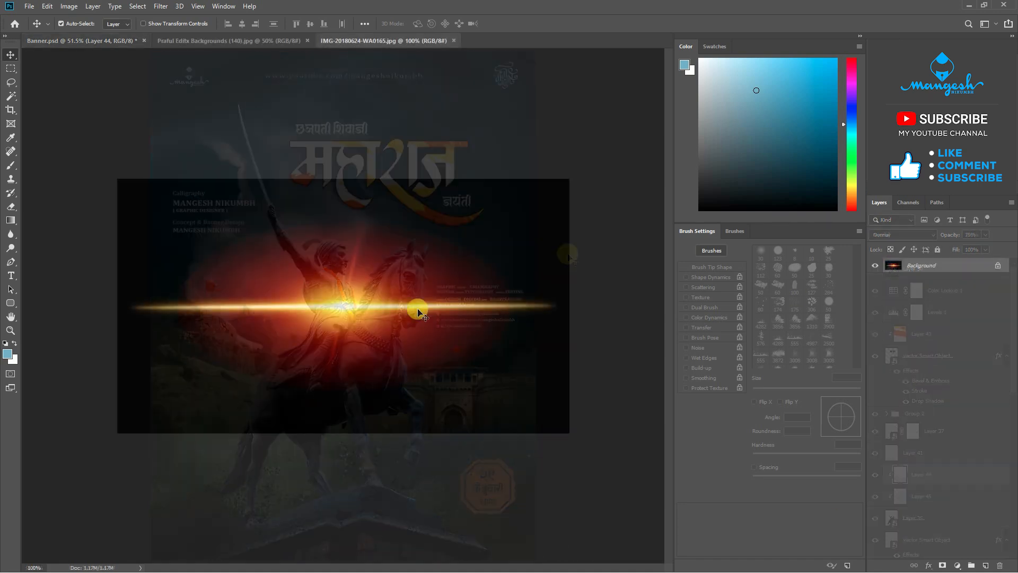
# Copy the whole flare image IMG-20180624-WA0165.jpg and paste it into Banner.psd directly above the rider statue, Layer 35, clipped to it.
pyautogui.hotkey('ctrl', 'a')
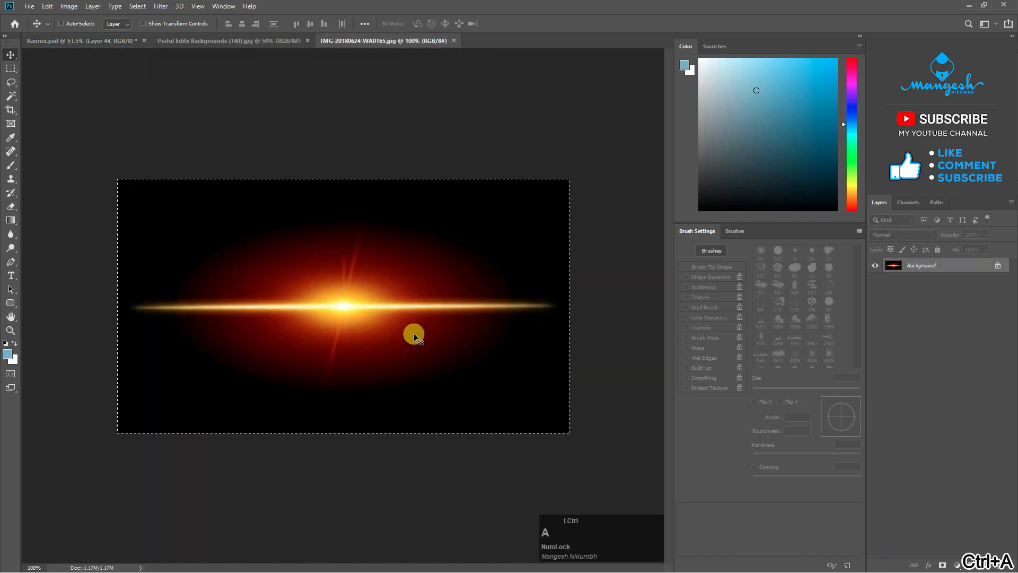
pyautogui.hotkey('ctrl', 'c')
pyautogui.click(114, 42)
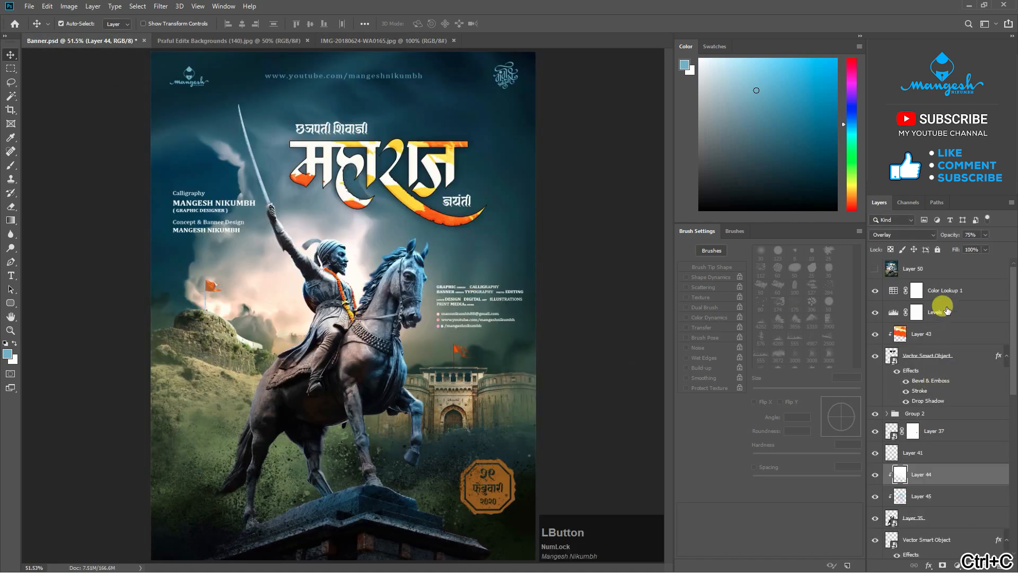
pyautogui.click(950, 290)
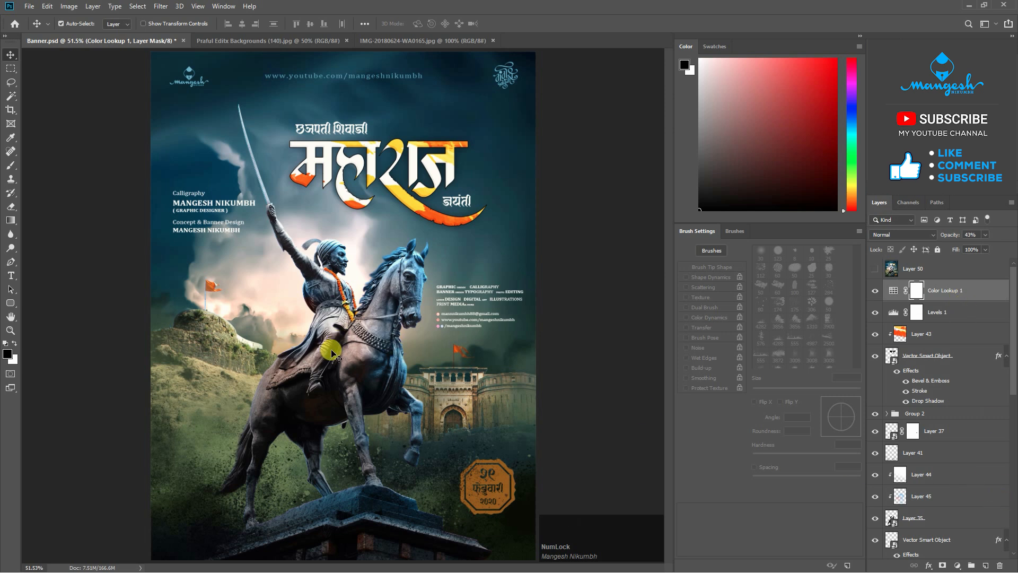
pyautogui.click(926, 474)
pyautogui.scroll(-1, 927, 474)
pyautogui.click(940, 438)
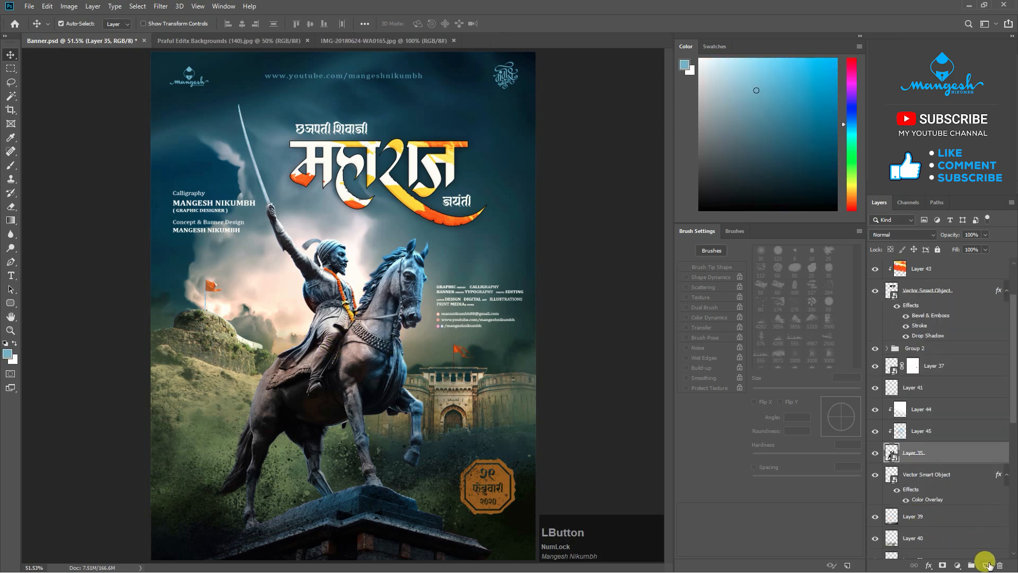
pyautogui.hotkey('ctrl', 'v')
# Blend the flare with Screen, scale it to about 51%, rotate it about 62° and place it along the sword.
pyautogui.click(902, 235)
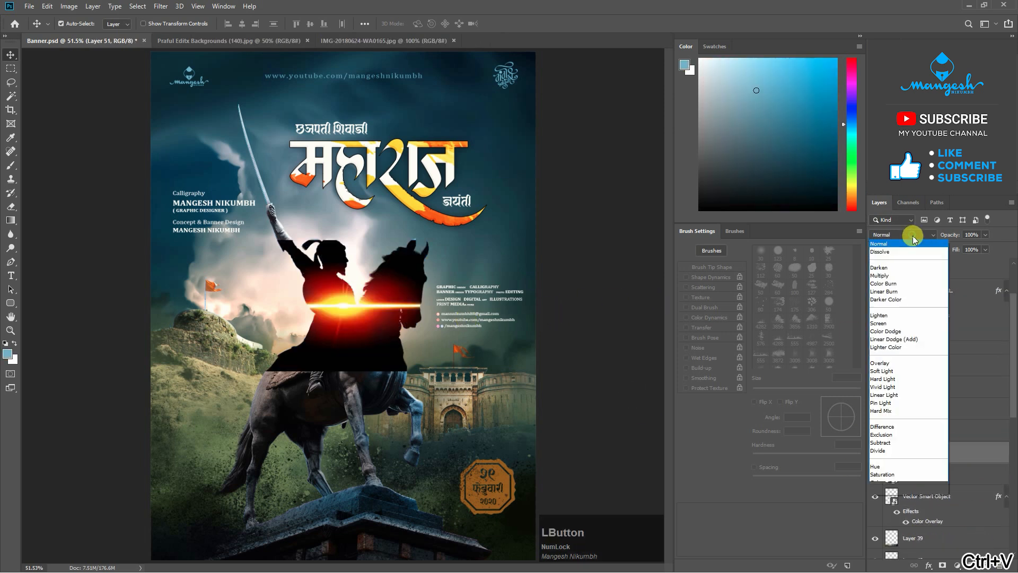
pyautogui.click(880, 324)
pyautogui.hotkey('ctrl', 't')
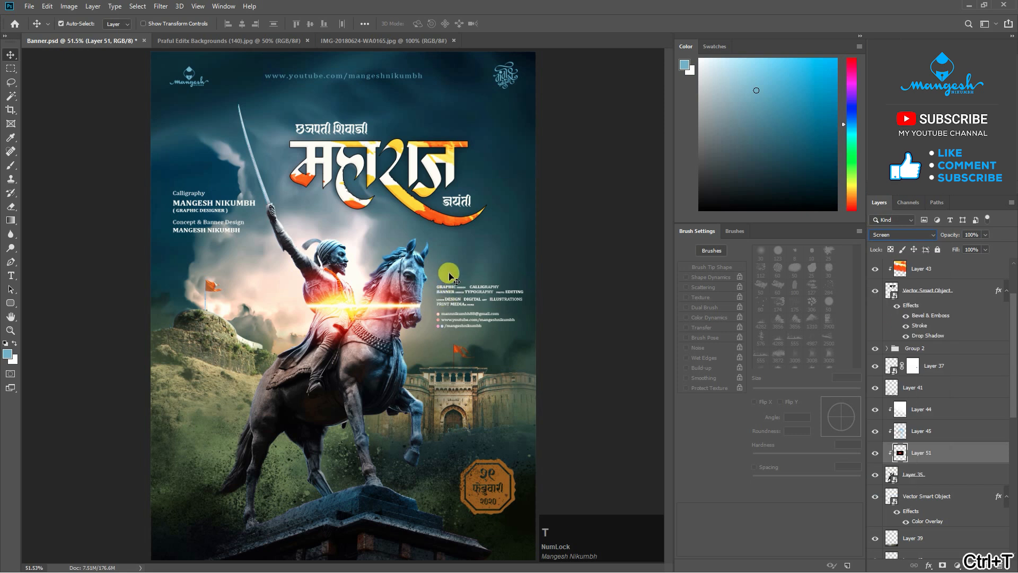
pyautogui.moveTo(447, 240); pyautogui.dragTo(272, 194)
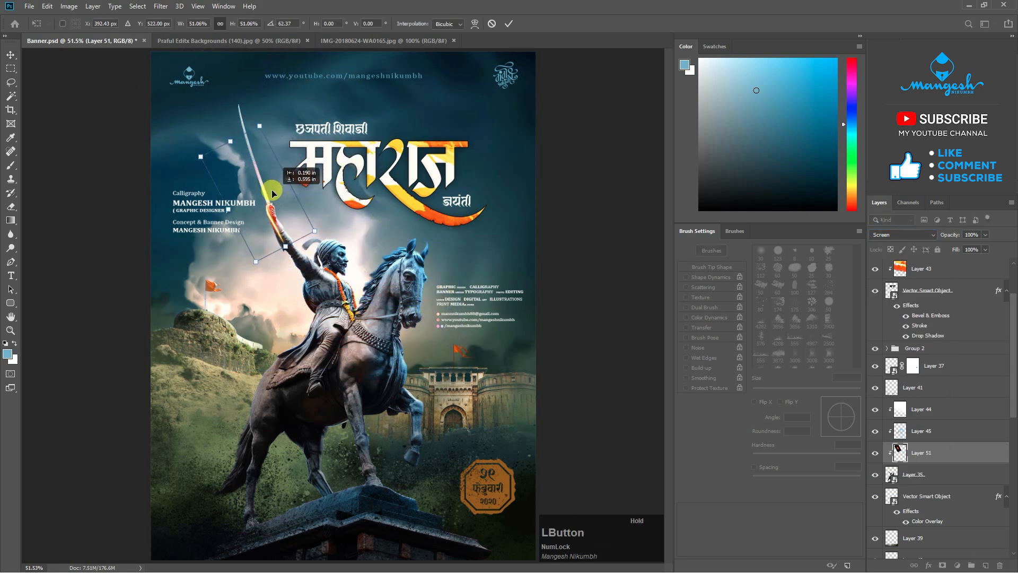
pyautogui.press('Return')
# Copy the whole orange glow background image and paste it into Banner.psd above Group 2.
pyautogui.click(274, 43)
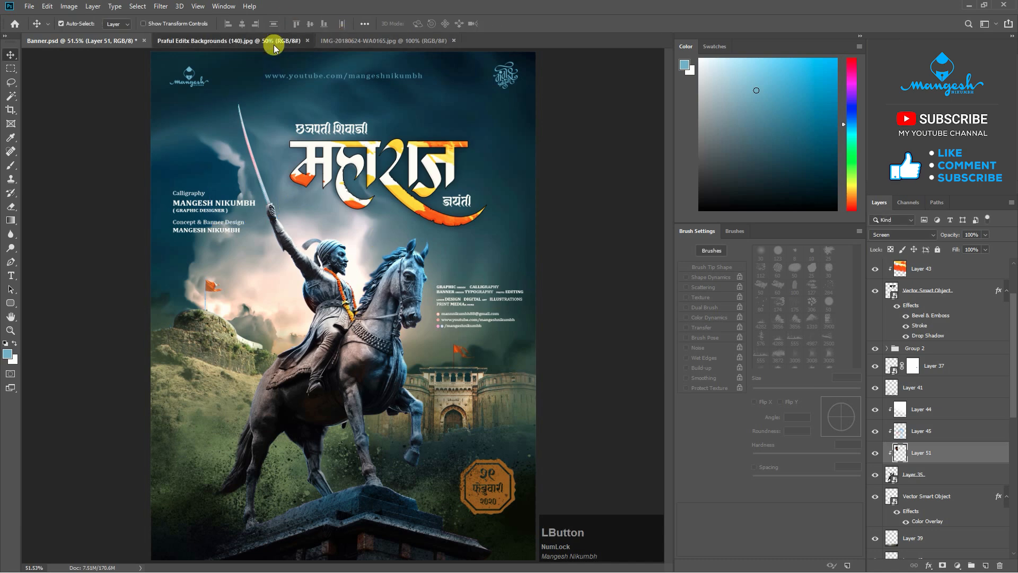
pyautogui.hotkey('ctrl', 'a')
pyautogui.hotkey('ctrl', 'c')
pyautogui.click(120, 42)
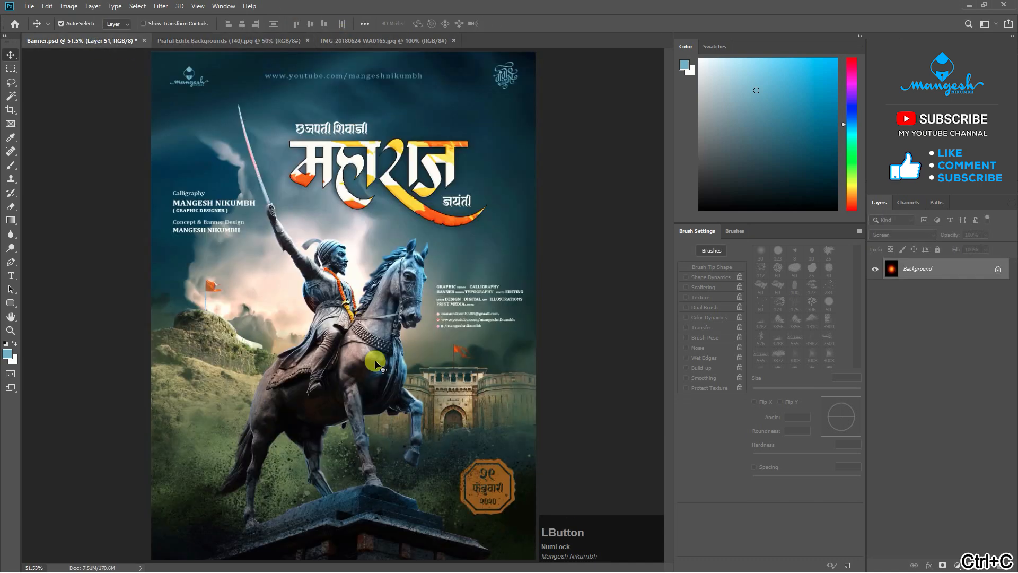
pyautogui.click(939, 419)
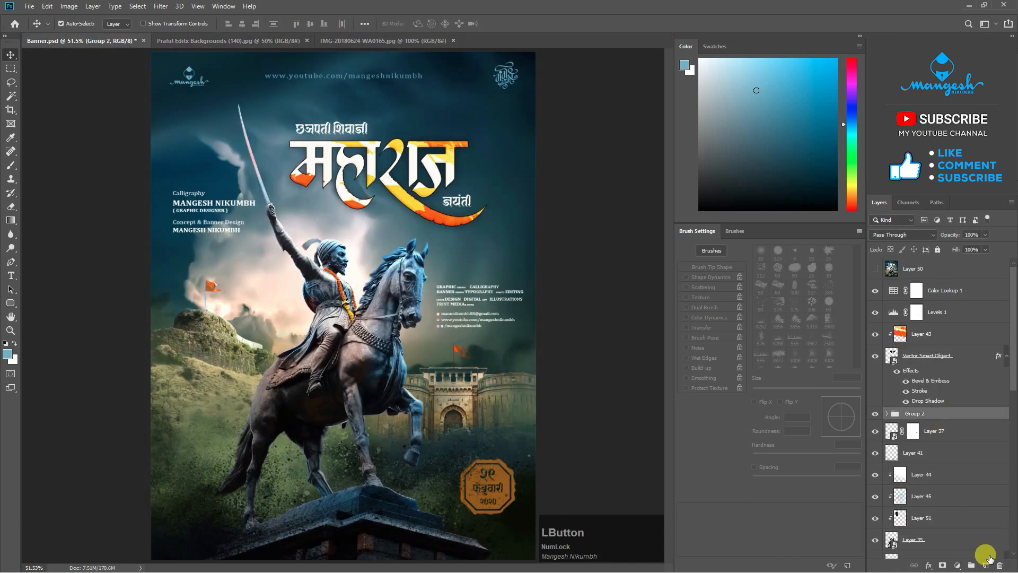
pyautogui.hotkey('ctrl', 'v')
# Blend the glow with Screen, scale it to about 30% near the rider's face, and clip it to the statue beneath Layer 51.
pyautogui.click(896, 235)
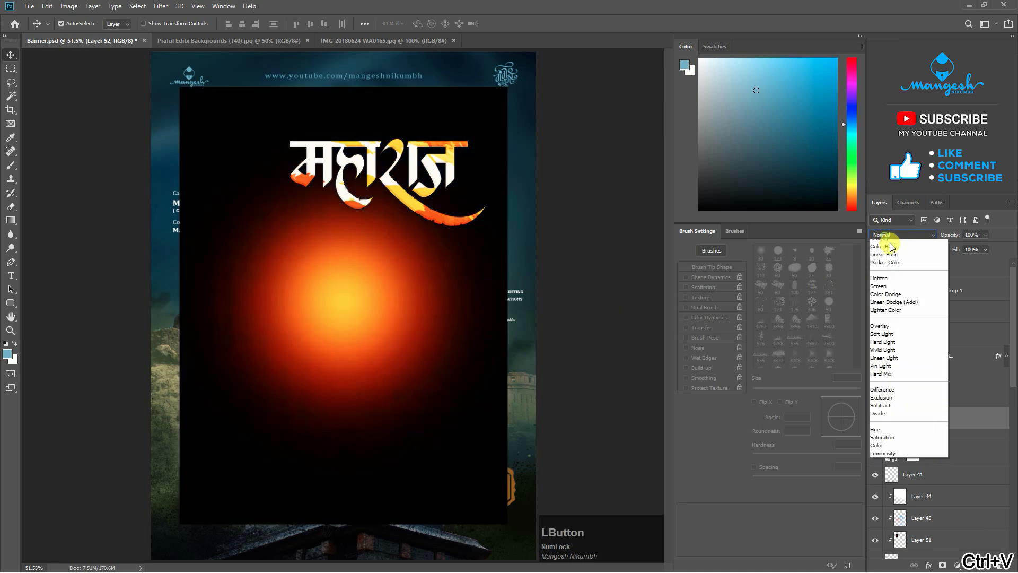
pyautogui.click(881, 326)
pyautogui.hotkey('ctrl', 't')
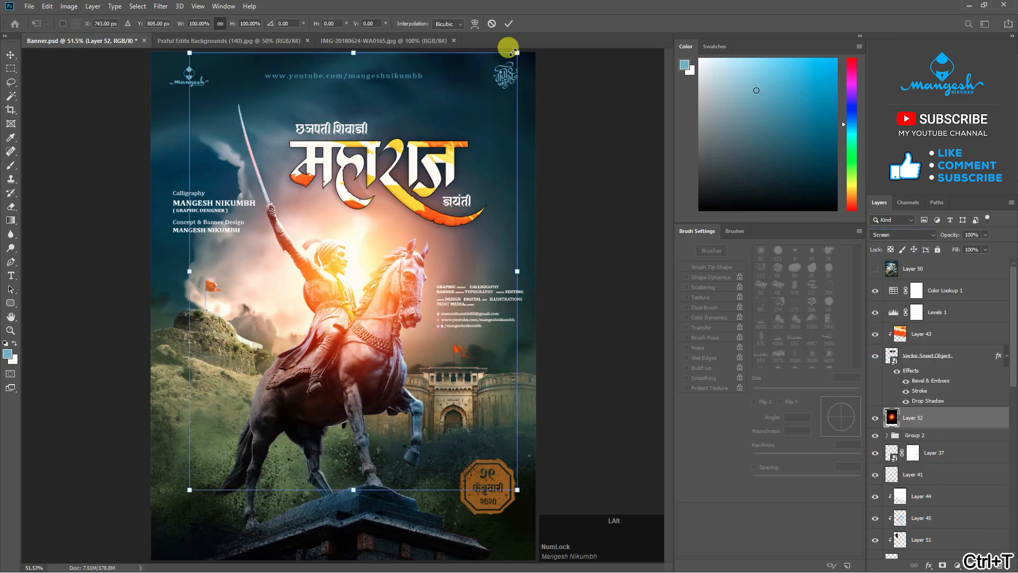
pyautogui.moveTo(512, 52); pyautogui.dragTo(392, 214)
pyautogui.press('Return')
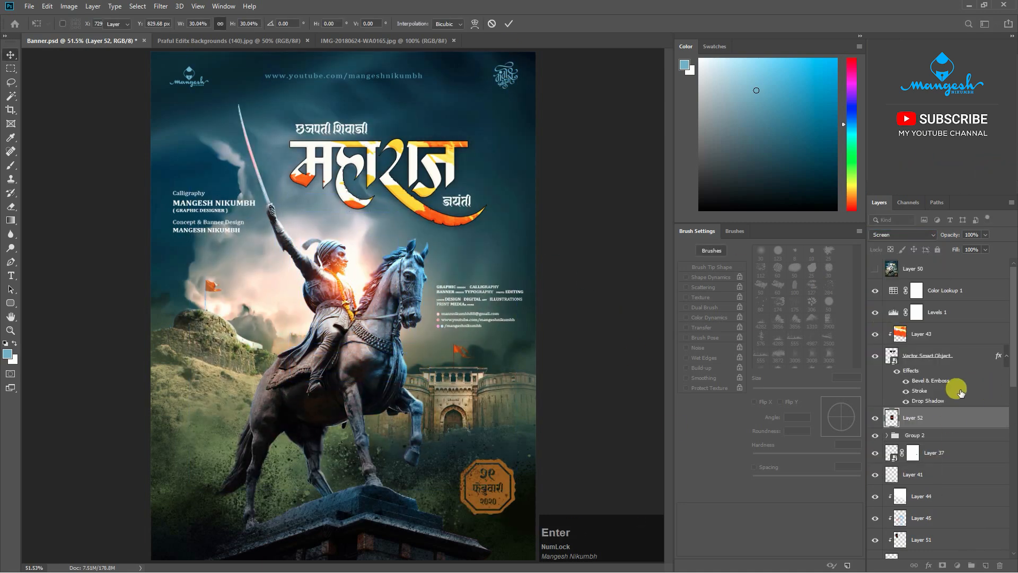
pyautogui.scroll(-2, 937, 395)
pyautogui.moveTo(938, 374); pyautogui.dragTo(936, 506)
# Rotate the glow about 12°, reshape it to about 78% width and 109% height over the horse's mane, and set its opacity to 59%.
pyautogui.hotkey('ctrl', 't')
pyautogui.moveTo(430, 274); pyautogui.dragTo(414, 275)
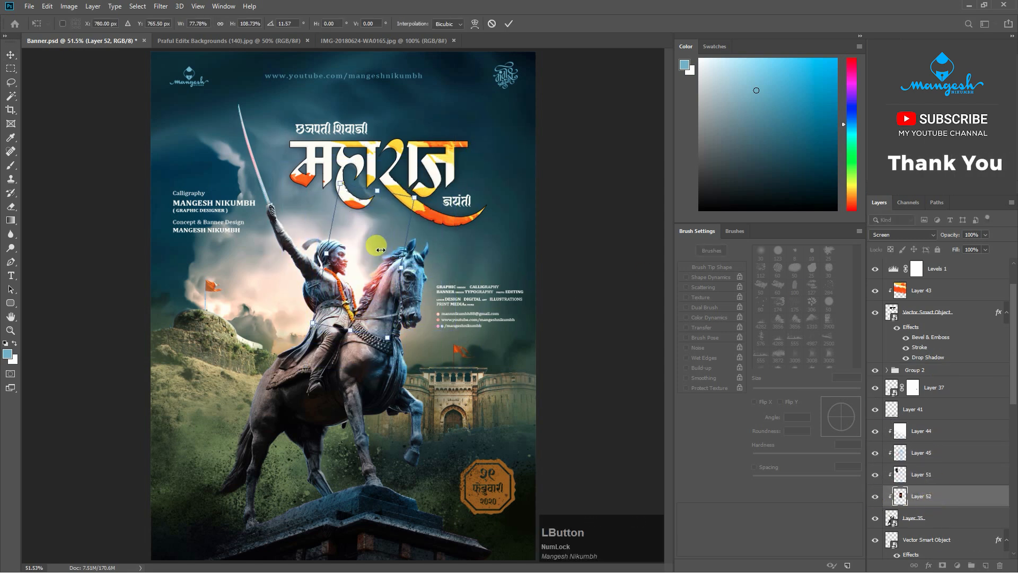
pyautogui.press('Return')
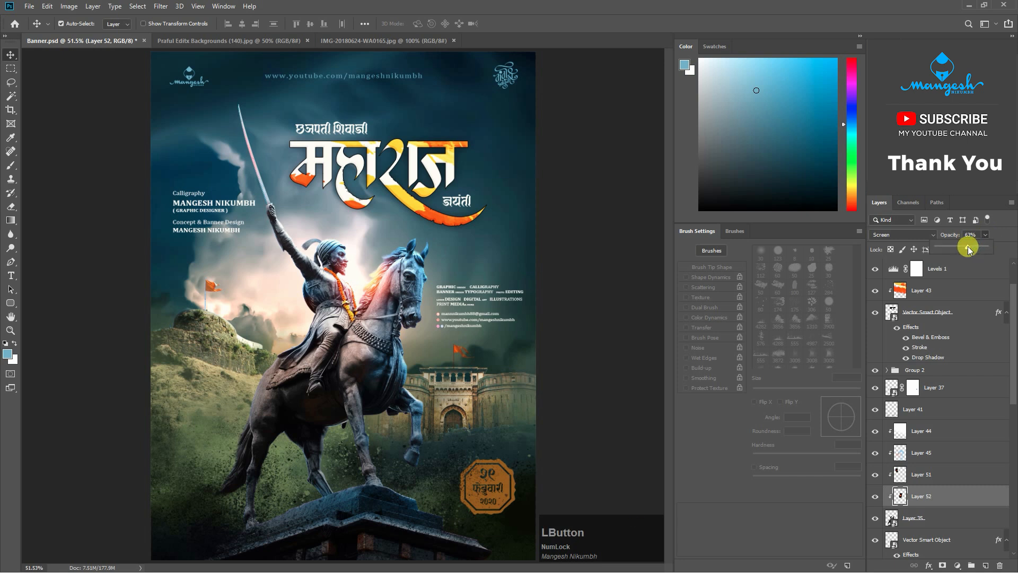
pyautogui.moveTo(968, 249); pyautogui.dragTo(960, 248)
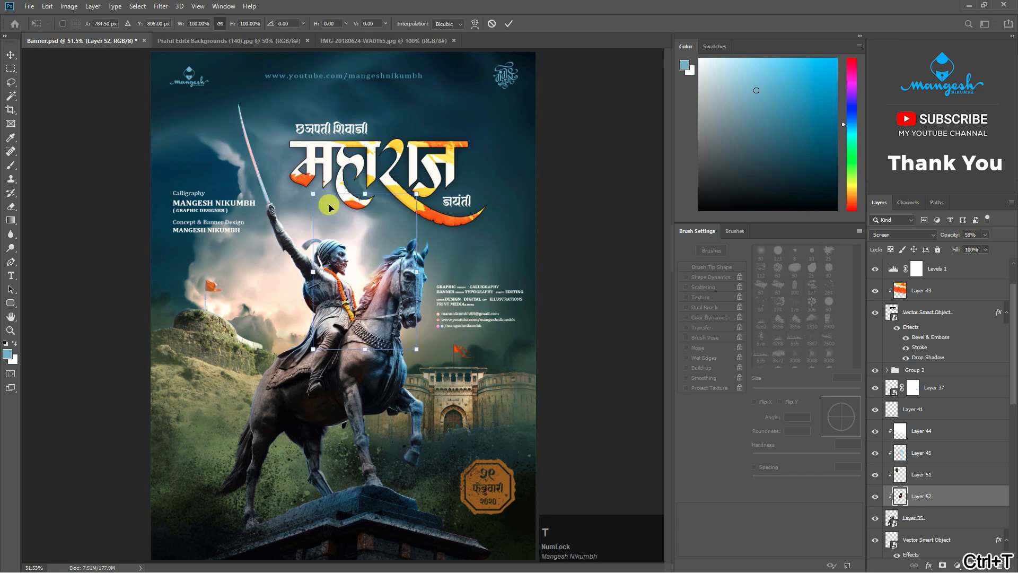
# Select the title's orange texture, Layer 43, and scale and reposition it so more orange covers the large lettering.
pyautogui.click(896, 289)
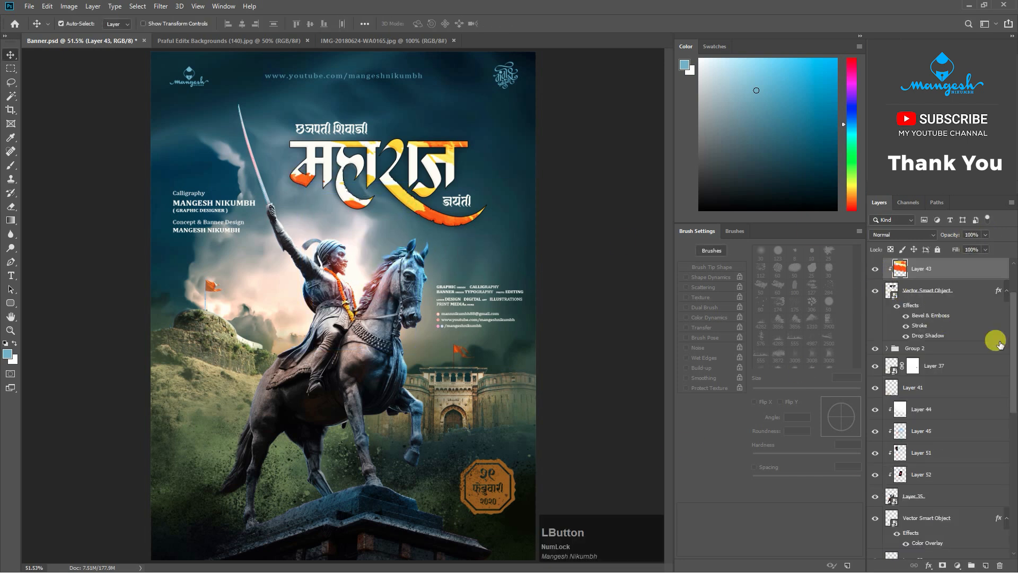
pyautogui.hotkey('ctrl', 't')
pyautogui.moveTo(624, 393)
pyautogui.mouseDown()
pyautogui.moveTo(518, 257)
pyautogui.moveTo(466, 212)
pyautogui.moveTo(471, 170)
pyautogui.moveTo(541, 164)
pyautogui.moveTo(456, 196)
pyautogui.mouseUp()
pyautogui.press('Return')
# Choose the textured 1310 px brush tip for painting over the title texture.
pyautogui.press('b')
pyautogui.rightClick(459, 324)
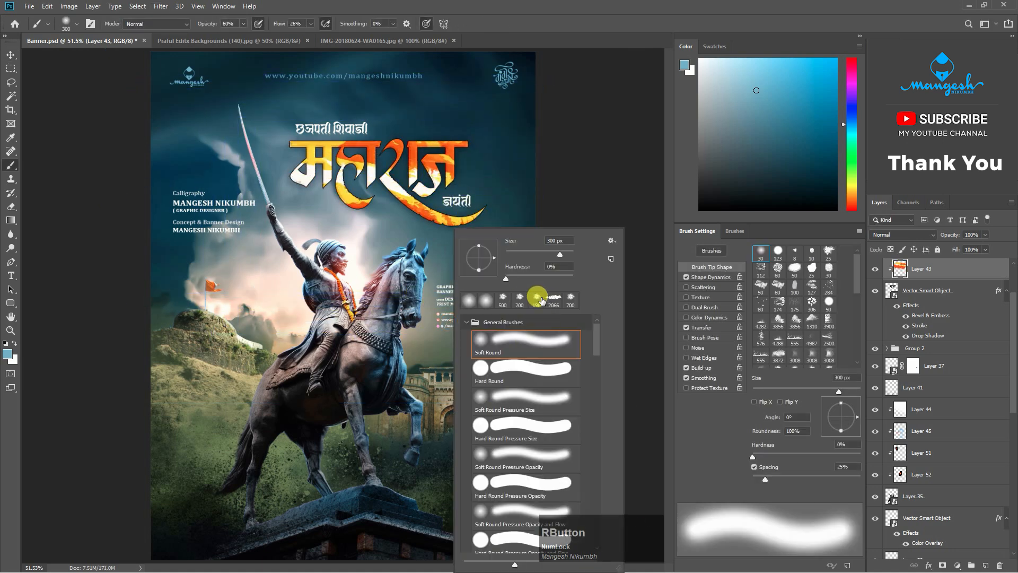
pyautogui.click(537, 298)
pyautogui.click(466, 322)
pyautogui.click(480, 397)
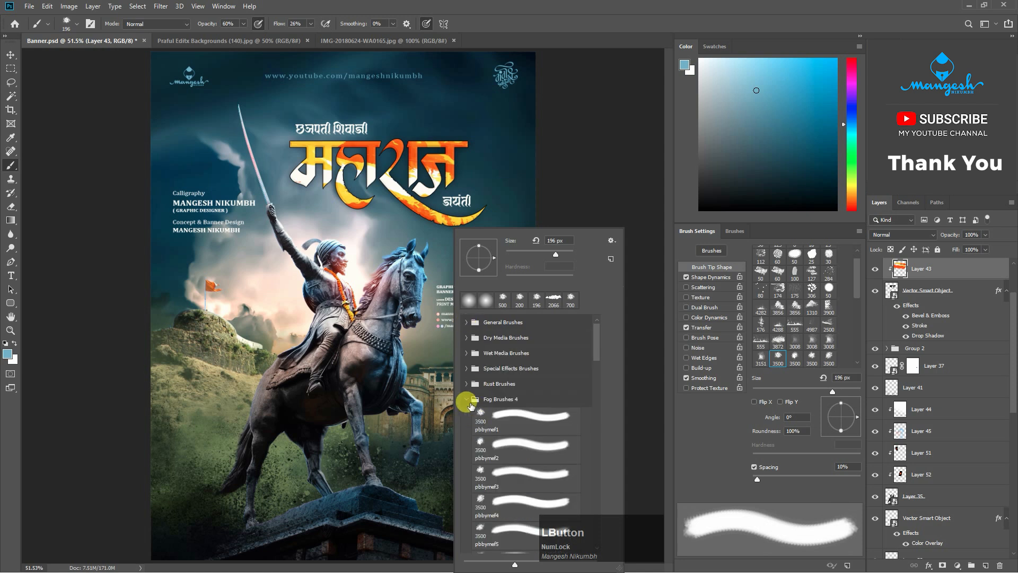
pyautogui.scroll(-2, 477, 443)
pyautogui.click(472, 485)
pyautogui.press('Return')
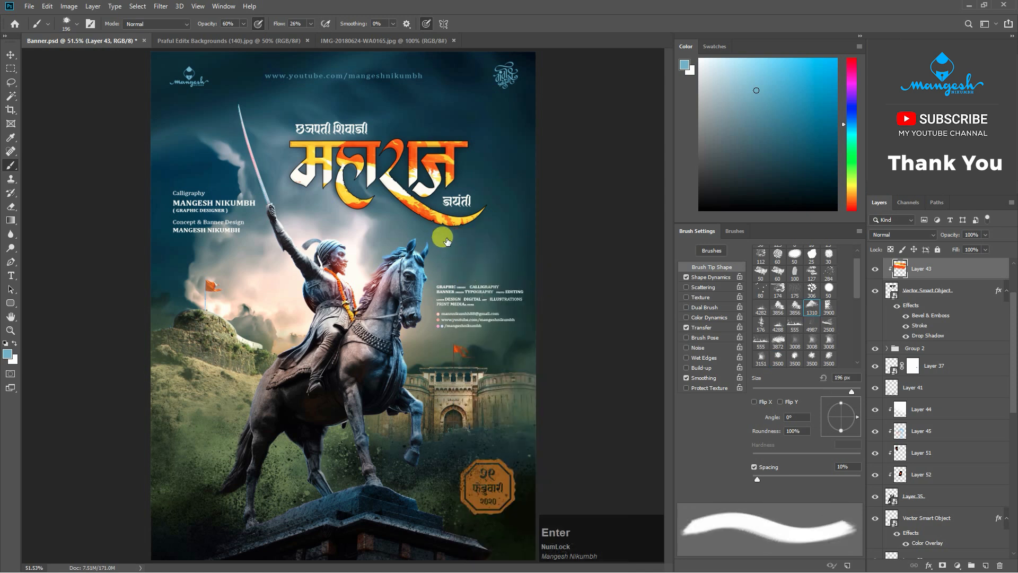
# Set the brush to 900 px with 100% opacity and flow, and paint white over the title texture, Layer 43.
pyautogui.click(245, 68)
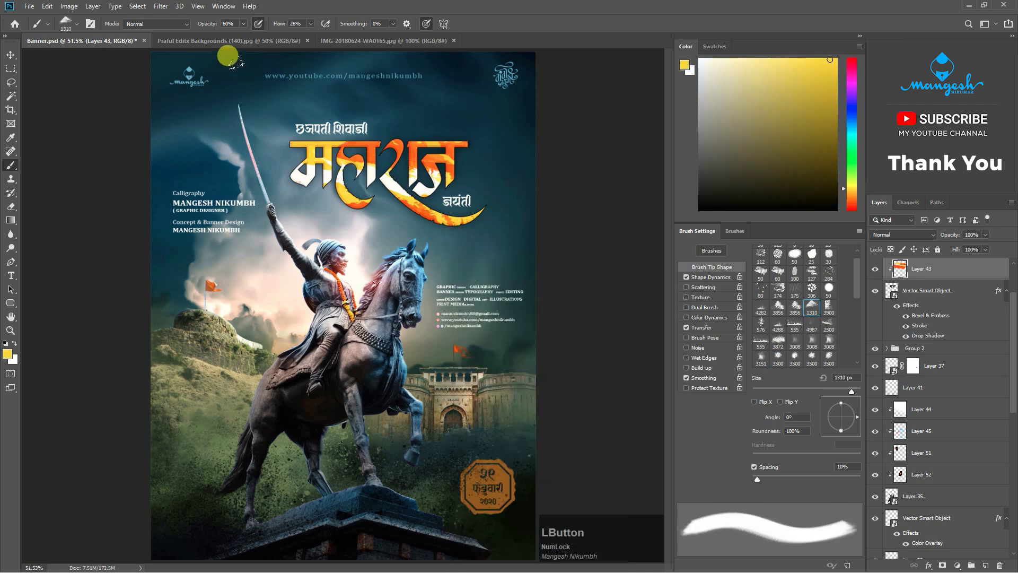
pyautogui.press('[')
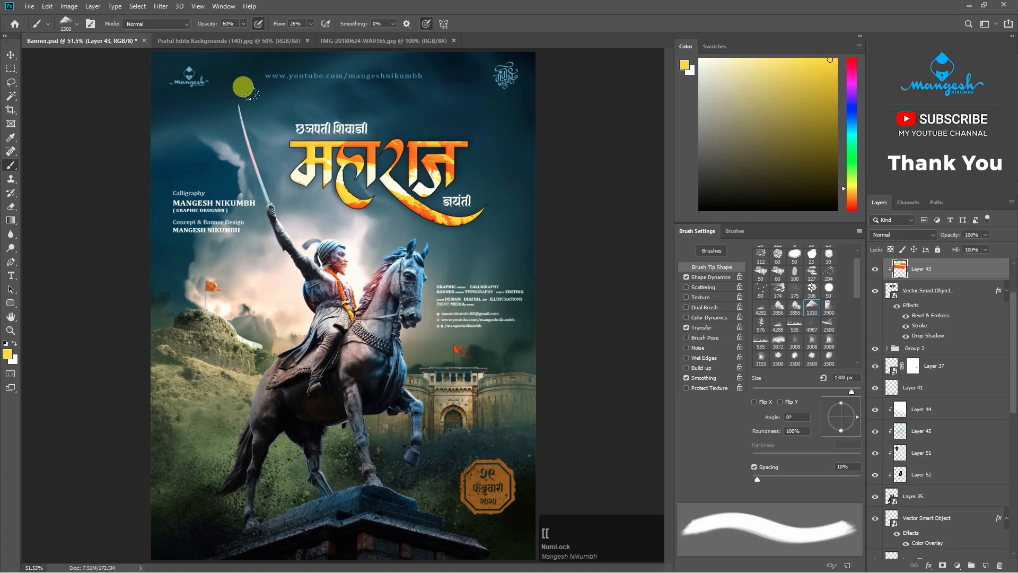
pyautogui.click(563, 114)
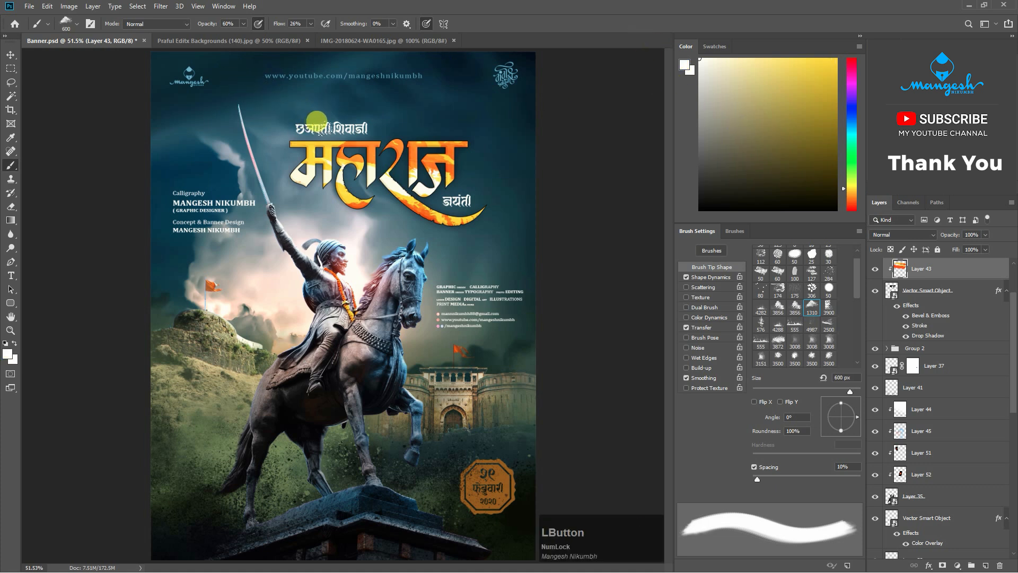
pyautogui.moveTo(312, 25); pyautogui.dragTo(400, 49)
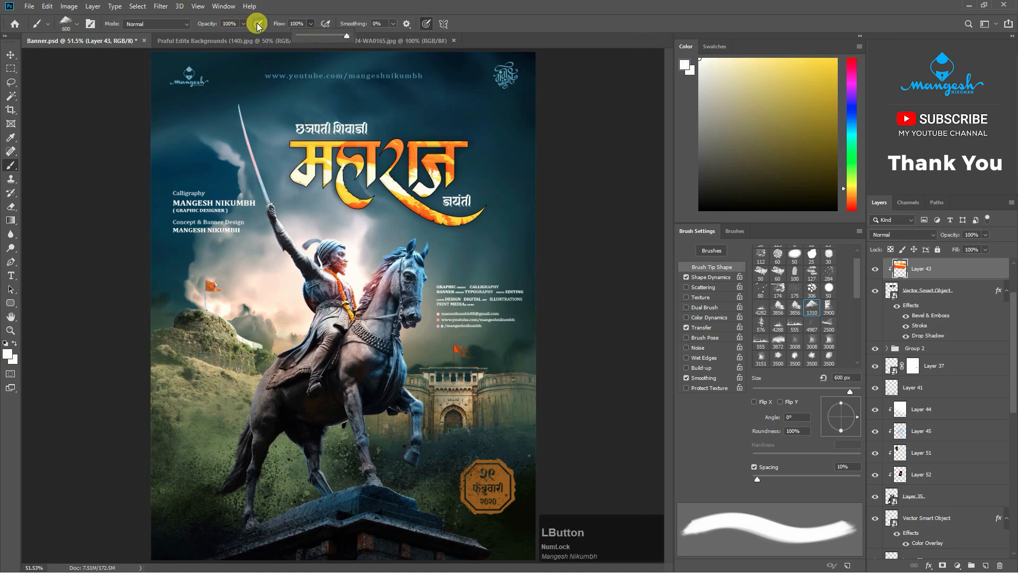
pyautogui.press(']')
pyautogui.press(']')
pyautogui.press(']')
pyautogui.moveTo(247, 96); pyautogui.dragTo(356, 100)
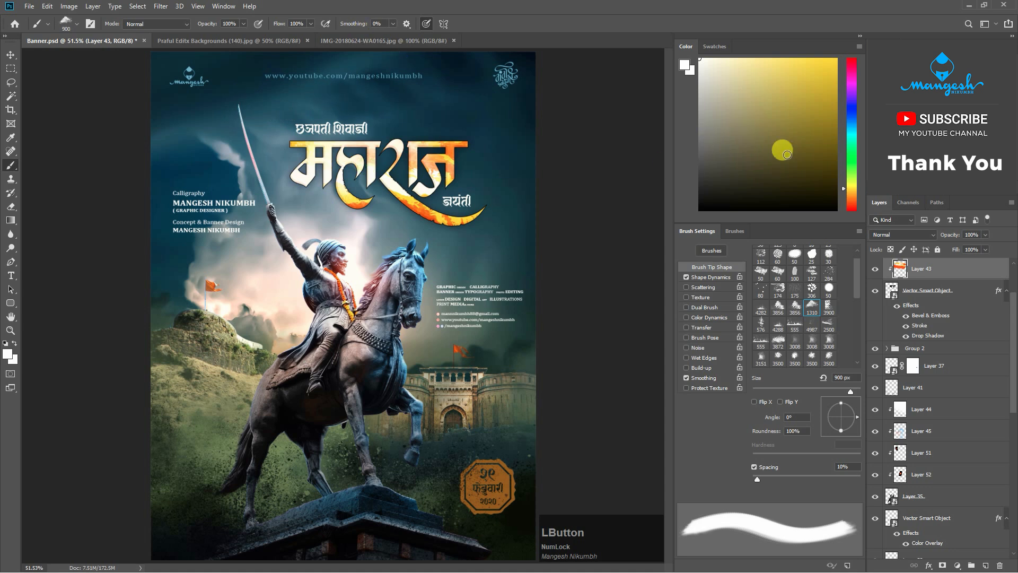
# Paint textured orange, golden-yellow and dark red tones over the title texture so the large lettering is covered.
pyautogui.click(851, 197)
pyautogui.click(836, 105)
pyautogui.click(366, 106)
pyautogui.hotkey('ctrl', 'z')
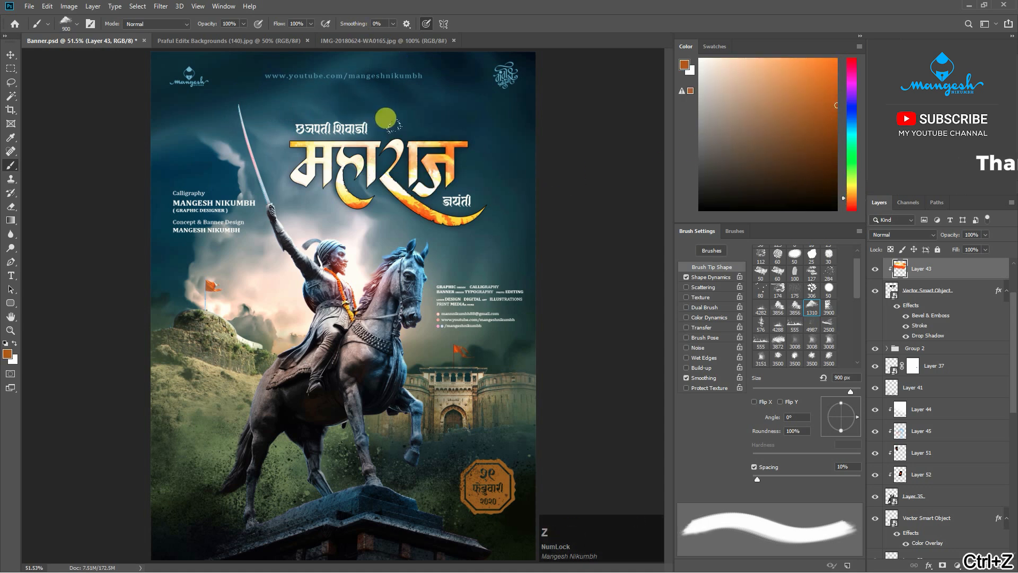
pyautogui.click(386, 118)
pyautogui.click(798, 126)
pyautogui.click(799, 66)
pyautogui.click(851, 193)
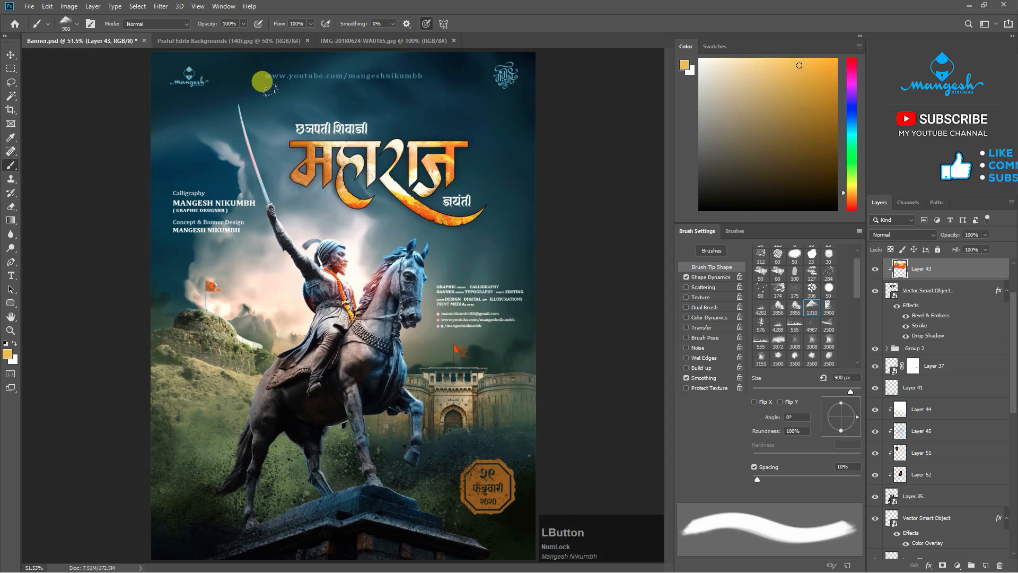
pyautogui.click(851, 203)
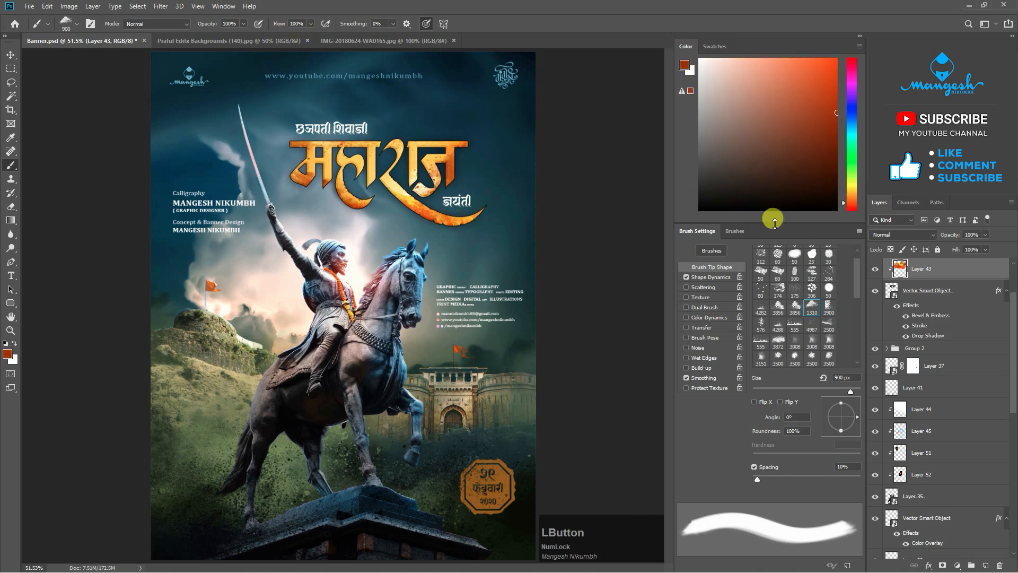
pyautogui.hotkey('ctrl', '0')
# Add a new layer clipped to the date badge's Vector Smart Object and paint it with orange tones sampled from the title.
pyautogui.click(886, 512)
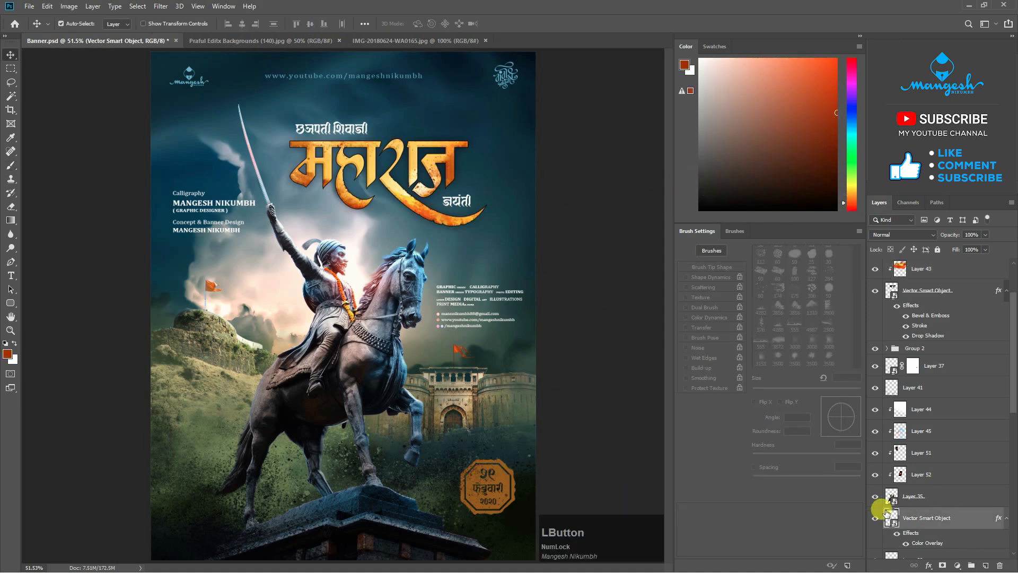
pyautogui.click(985, 566)
pyautogui.scroll(-3, 957, 493)
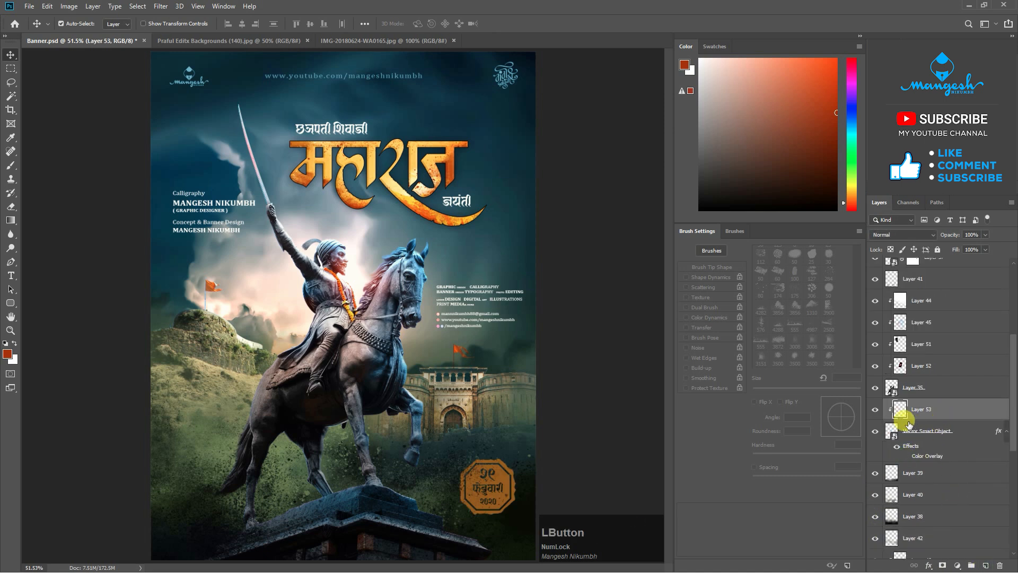
pyautogui.press('b')
pyautogui.keyDown('alt'); pyautogui.click(369, 162); pyautogui.keyUp('alt')
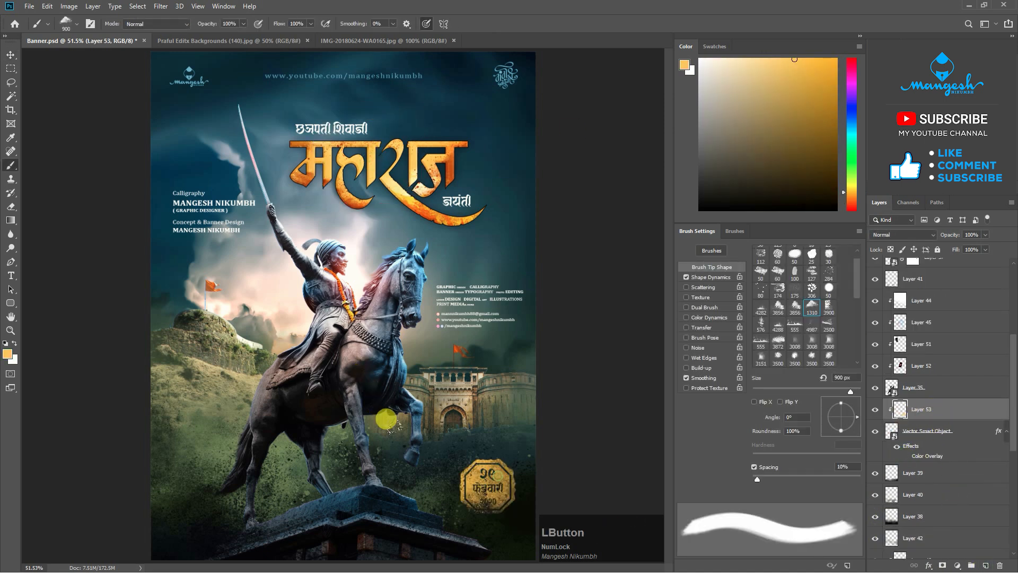
pyautogui.click(390, 440)
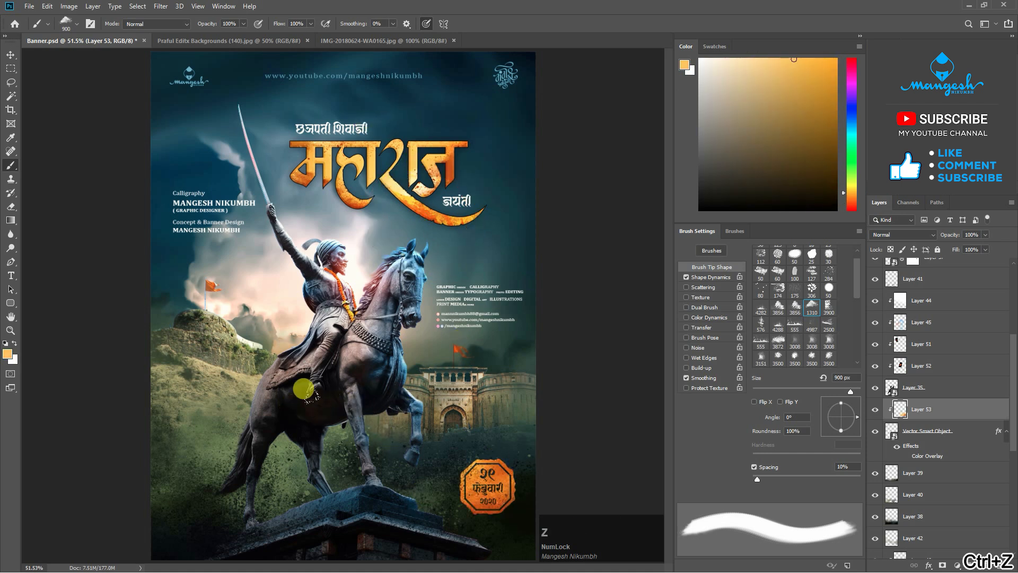
# Brighten the flags on Layer 37 with Levels, setting the white input level to 154.
pyautogui.press('v')
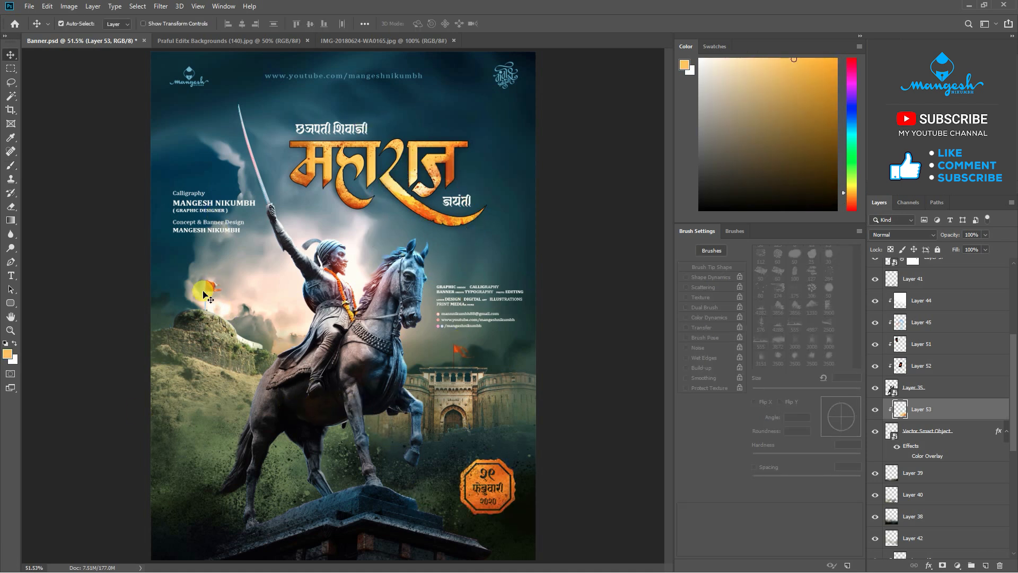
pyautogui.click(459, 350)
pyautogui.hotkey('ctrl', 'l')
pyautogui.moveTo(717, 395); pyautogui.dragTo(661, 395)
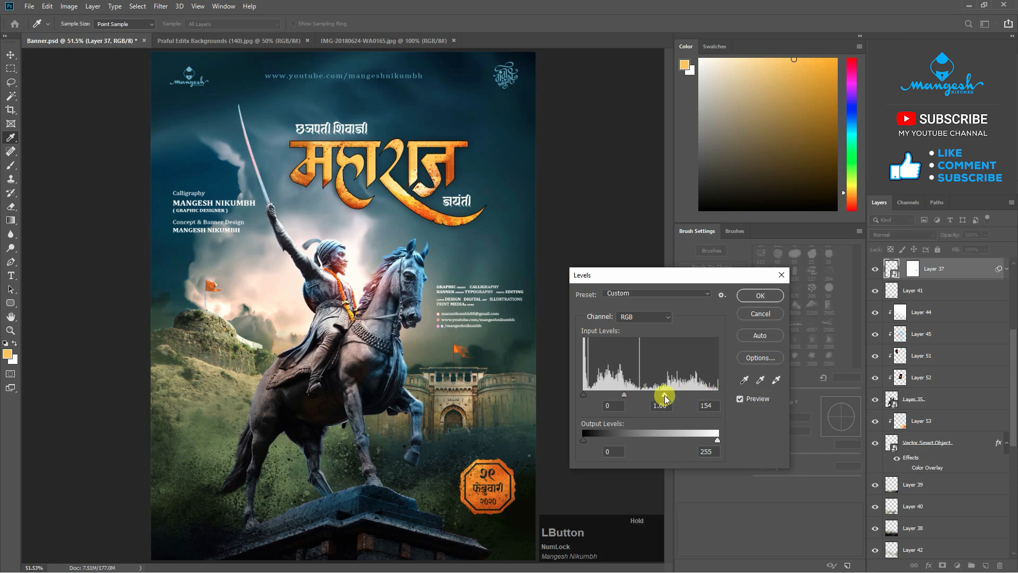
pyautogui.press('Return')
# Stamp all visible layers into a new layer above Color Lookup 1 and reapply the last Camera Raw Filter to it.
pyautogui.moveTo(1012, 392); pyautogui.dragTo(1007, 345)
pyautogui.click(958, 293)
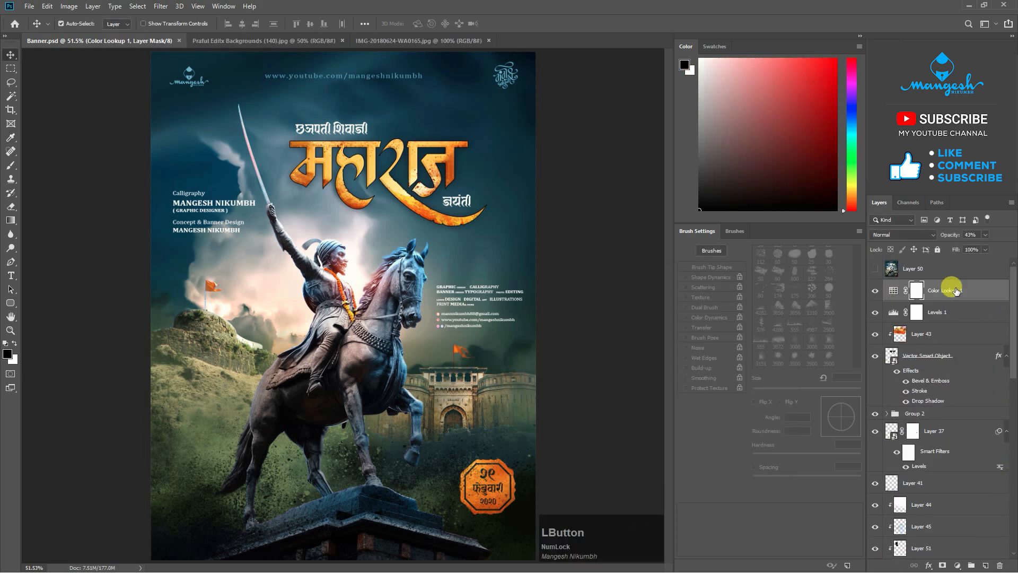
pyautogui.hotkey('ctrl', 'alt', 'shift', 'e')
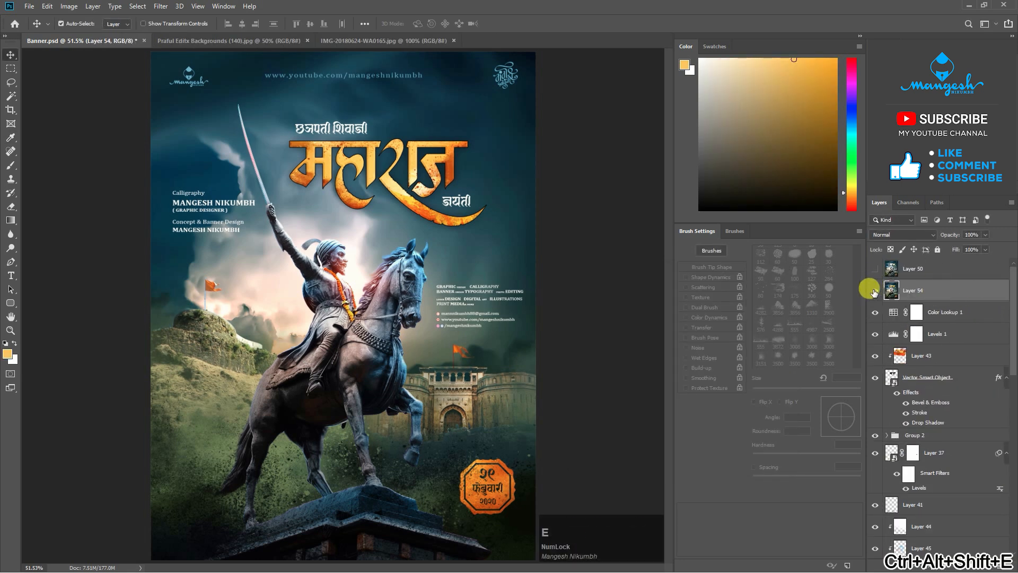
pyautogui.click(875, 290)
pyautogui.click(161, 6)
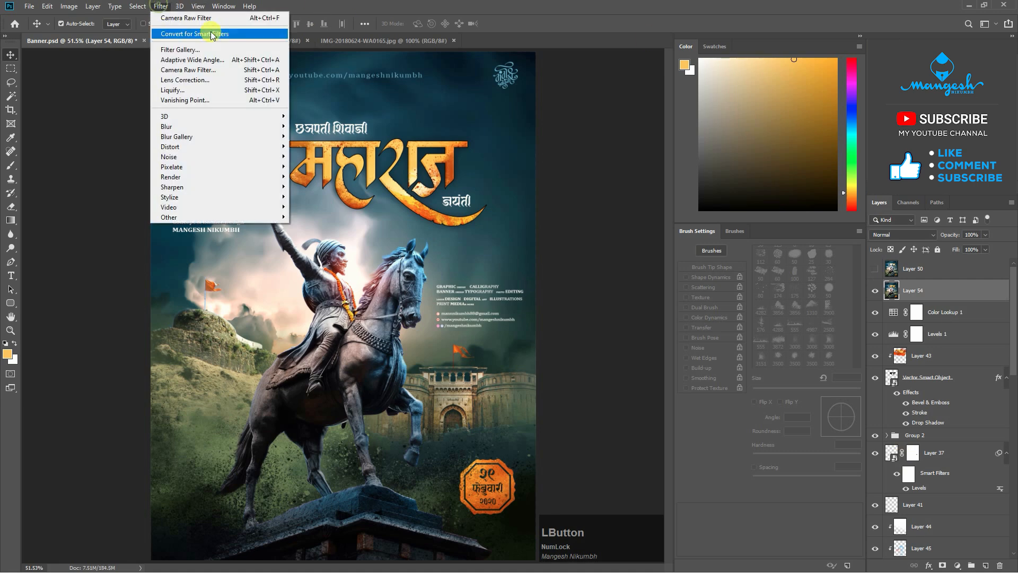
pyautogui.click(186, 18)
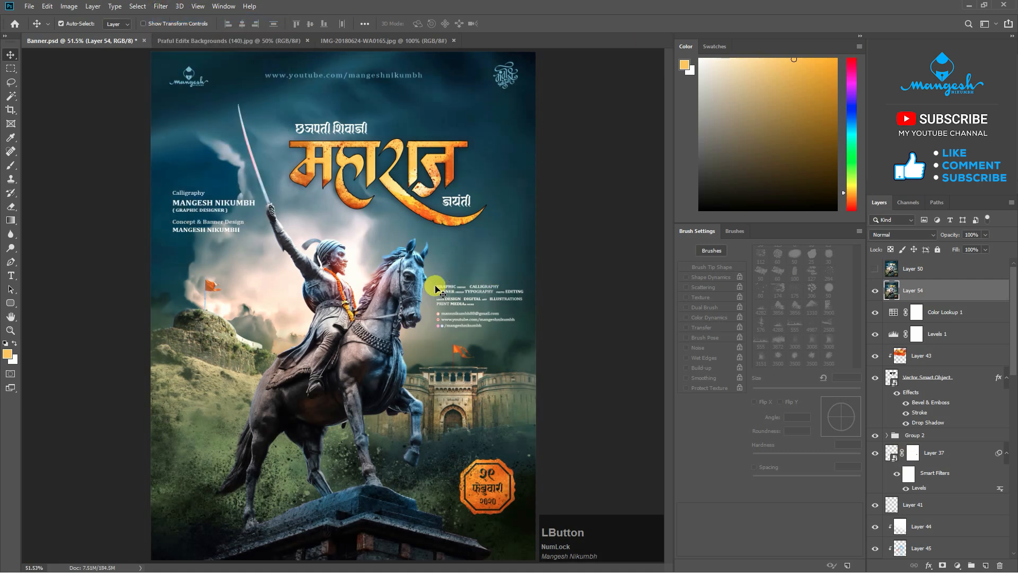
# Slightly lower the opacity of the stamped Layer 54 and compare the poster with and without it.
pyautogui.click(875, 291)
pyautogui.click(875, 291)
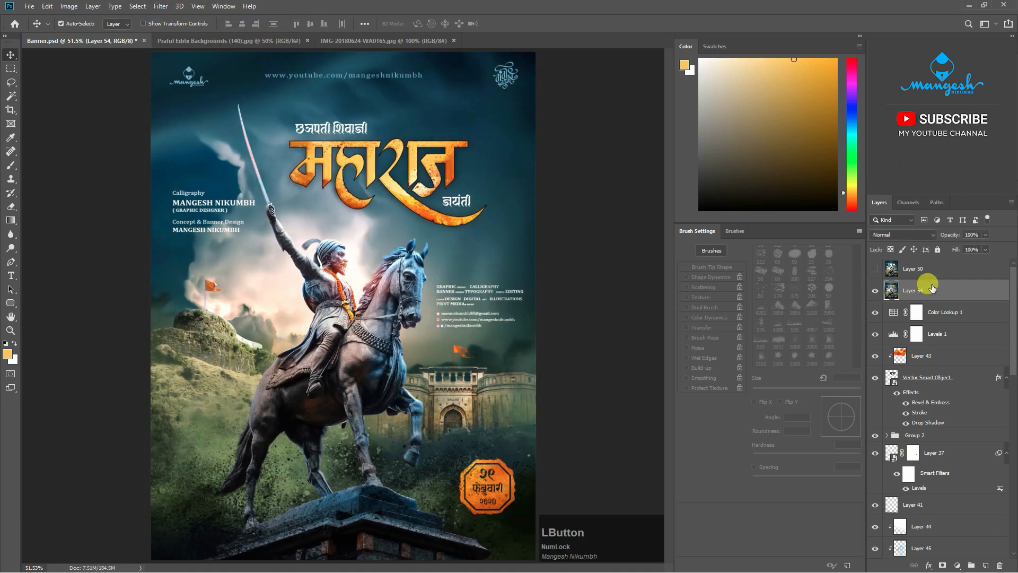
pyautogui.moveTo(985, 235); pyautogui.dragTo(979, 249)
pyautogui.click(876, 291)
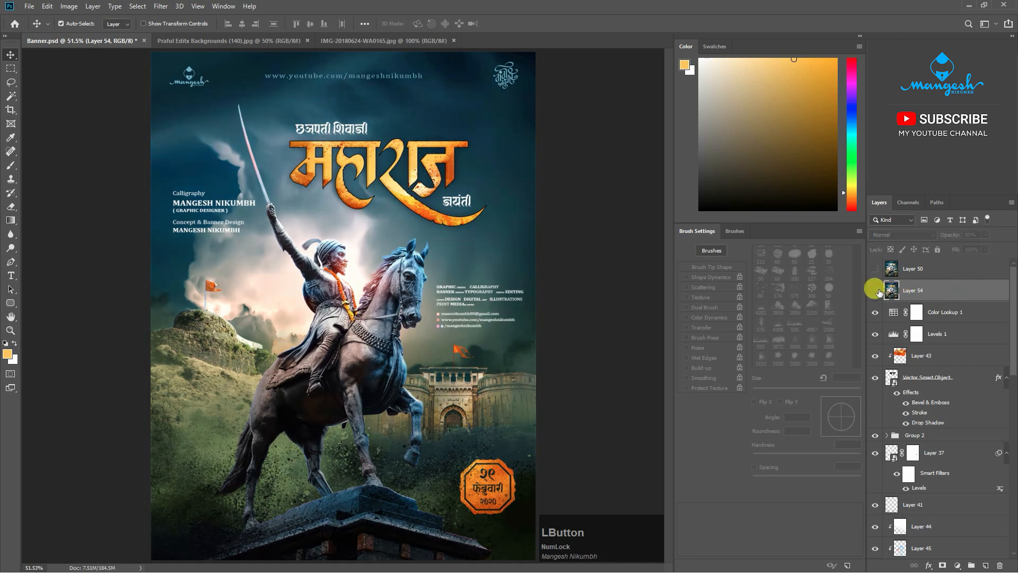
pyautogui.click(875, 290)
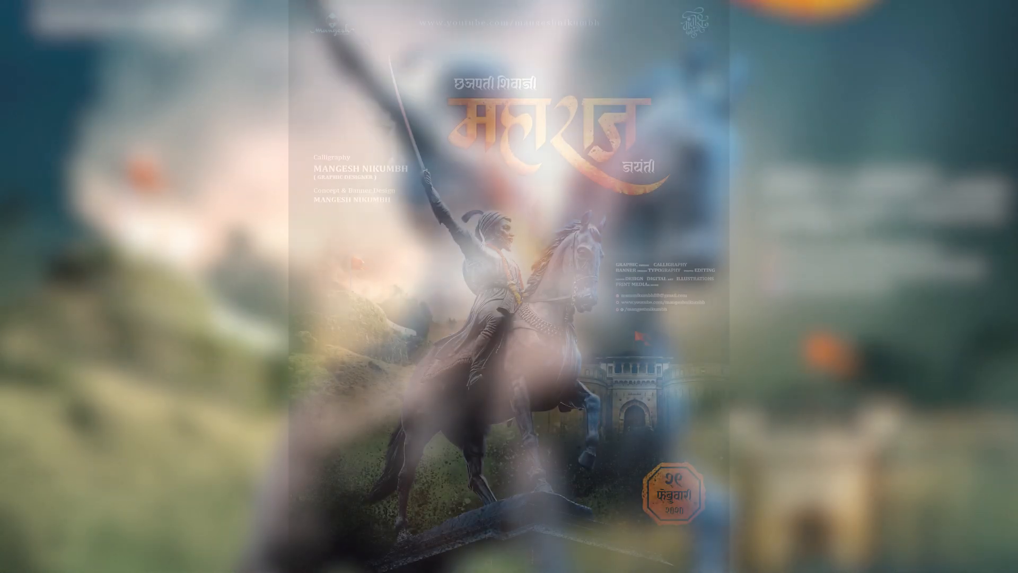